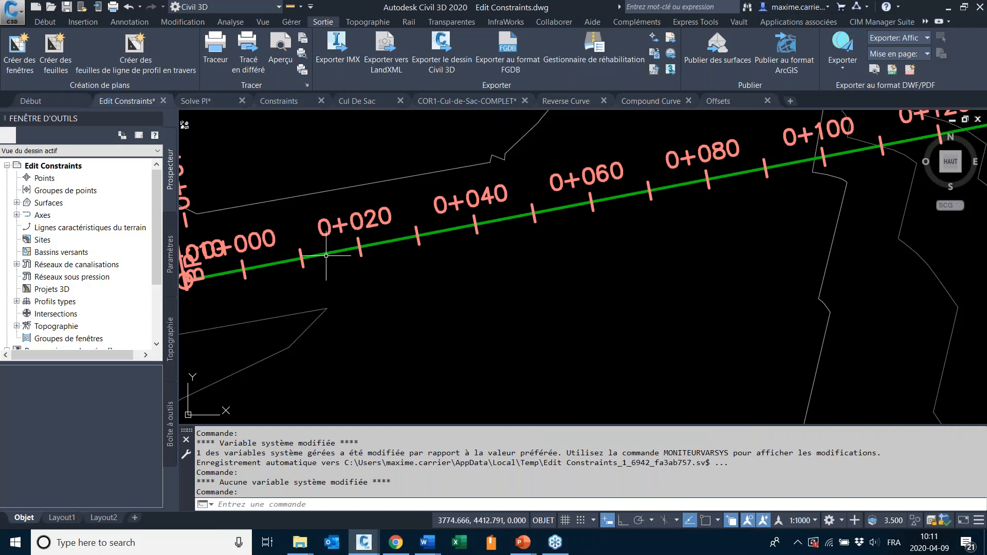
# - Select the alignment and move its start point north, past the small nested contours
pyautogui.click(327, 255)
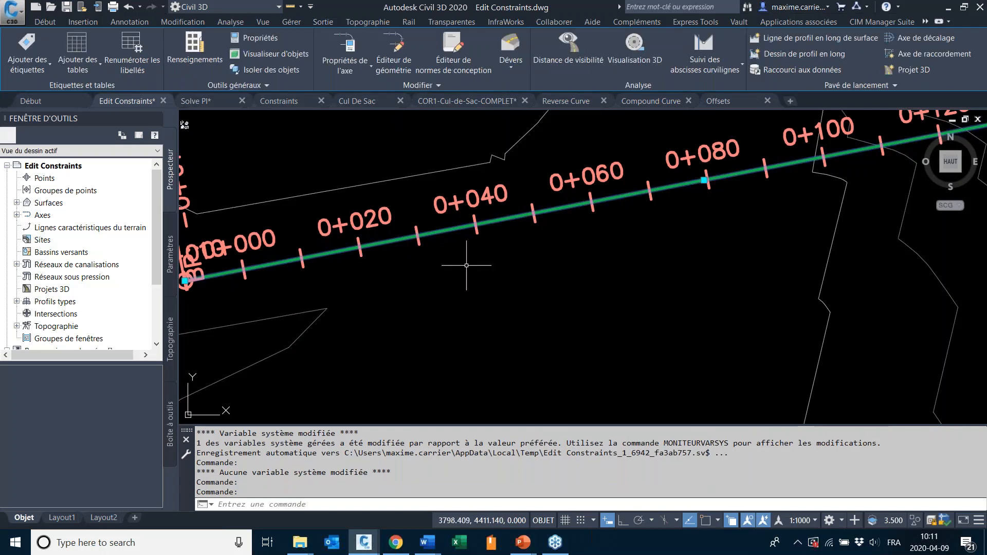
pyautogui.scroll(-6, 467, 266)
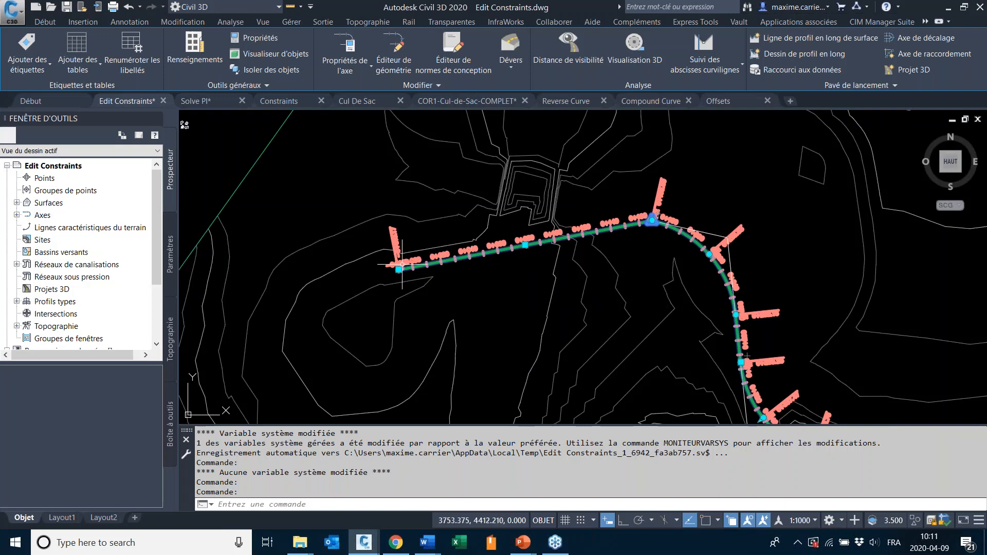
pyautogui.moveTo(635, 323); pyautogui.dragTo(547, 221, button='middle')
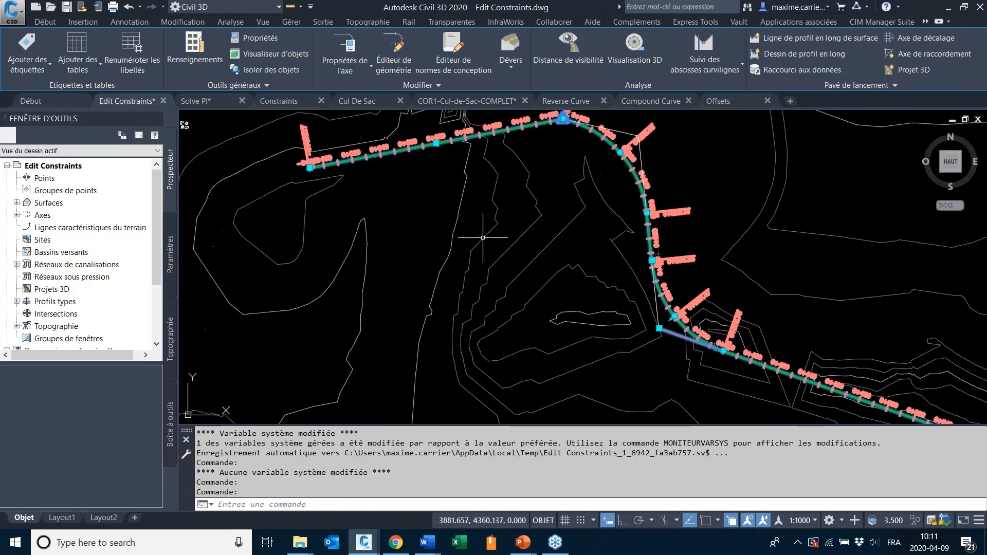
pyautogui.scroll(-4, 787, 420)
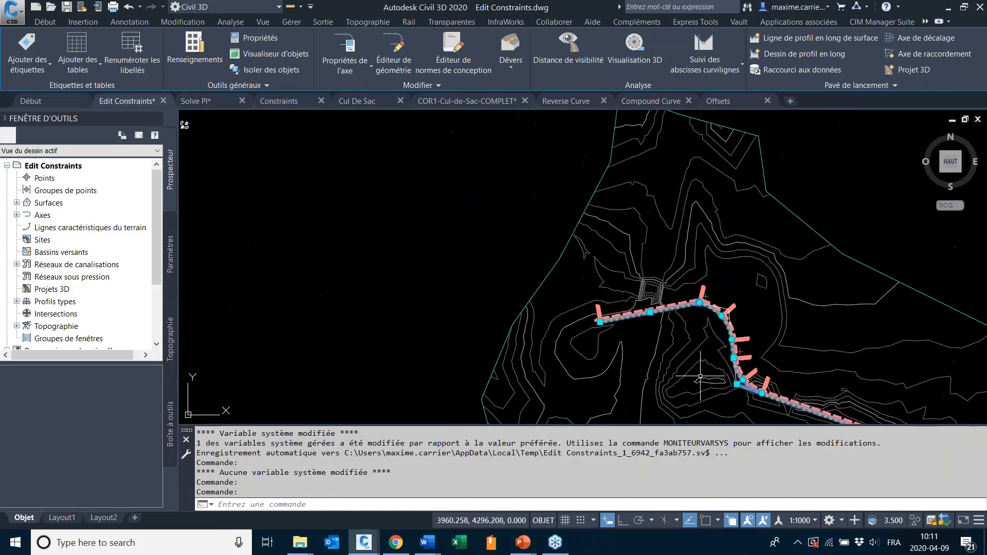
pyautogui.scroll(4, 675, 352)
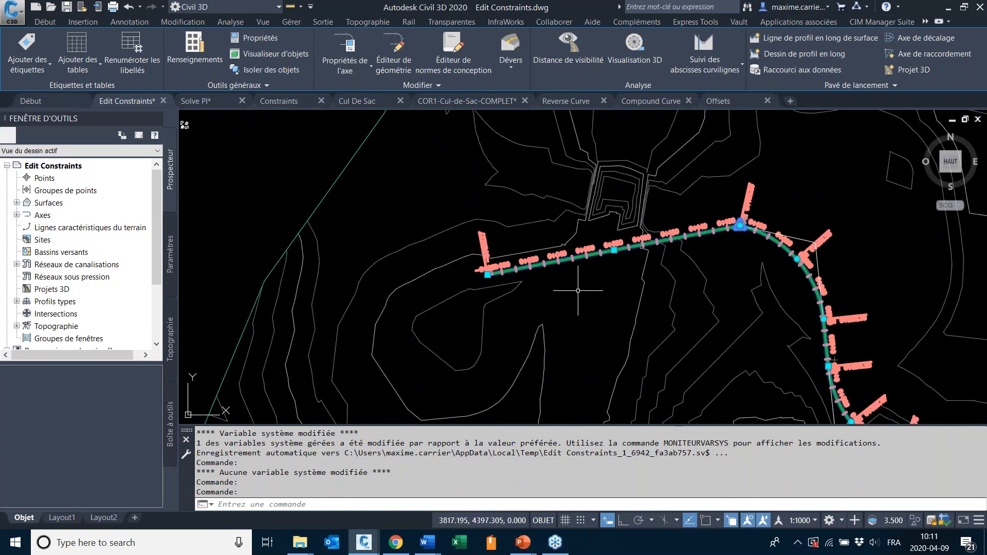
pyautogui.click(488, 275)
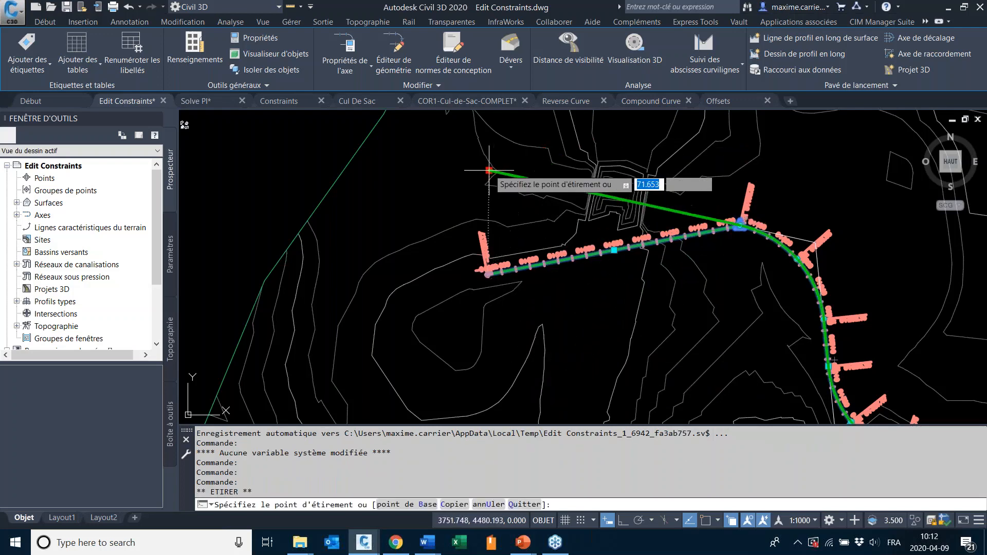
pyautogui.click(488, 154)
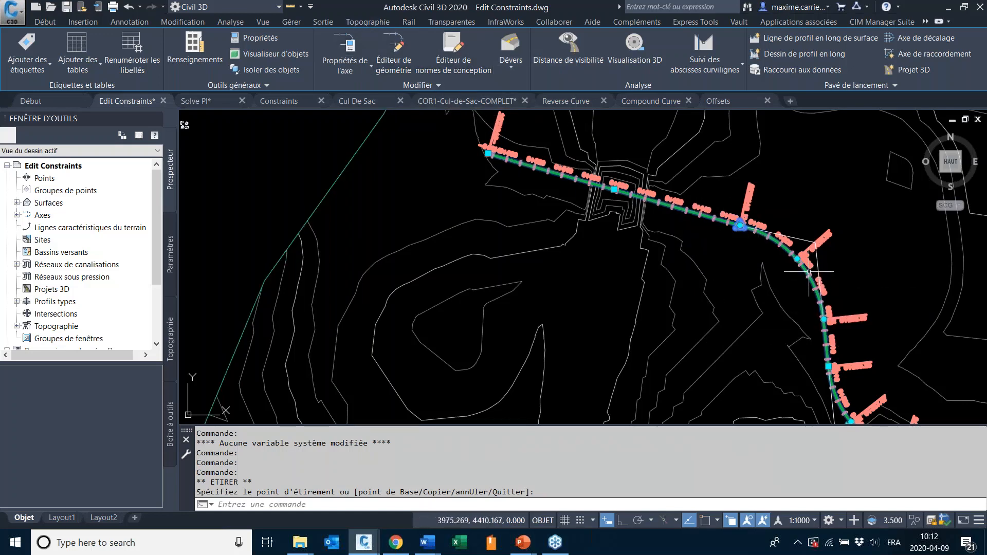
# - Move the first curve's intersection point to the northeast and examine the tangency break at the warning marker
pyautogui.click(823, 234)
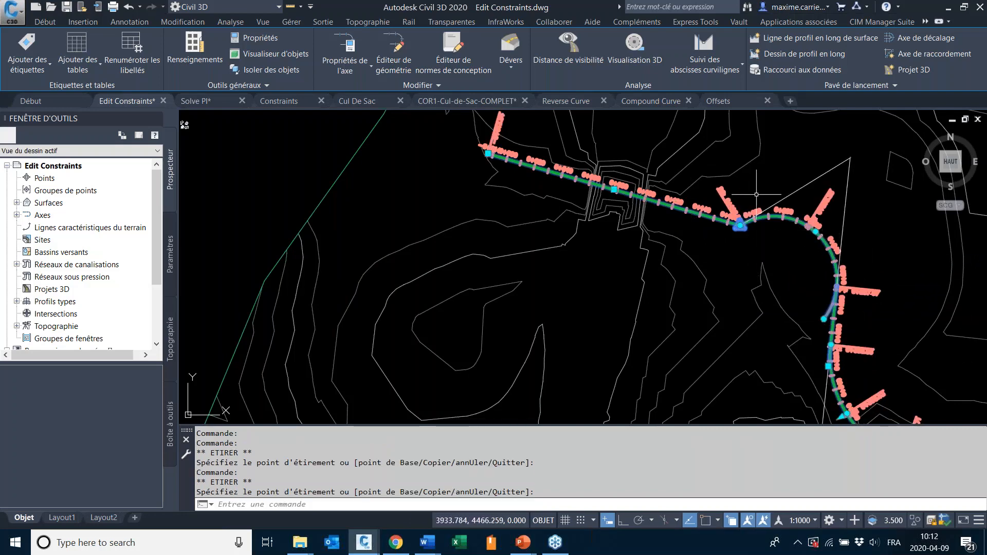
pyautogui.moveTo(746, 245)
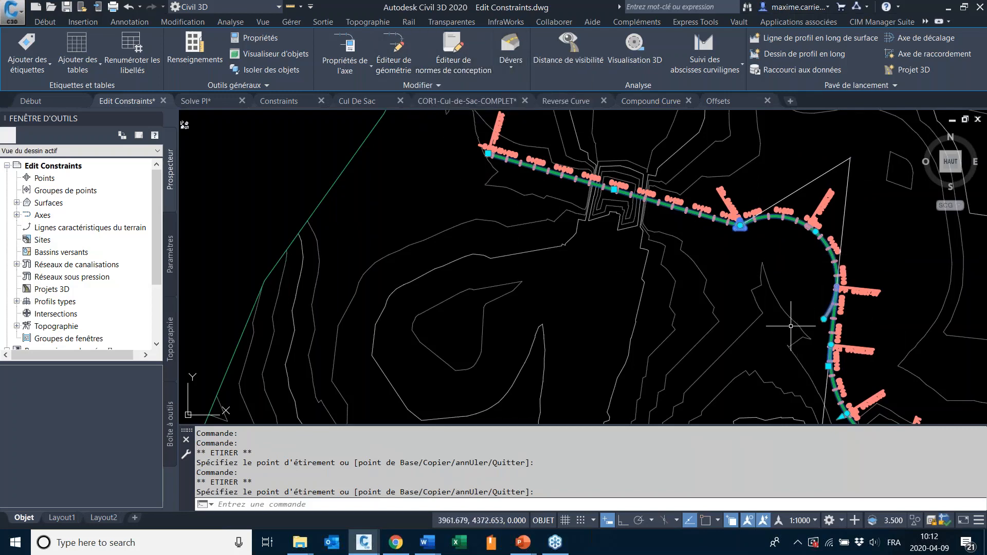
pyautogui.scroll(6, 765, 257)
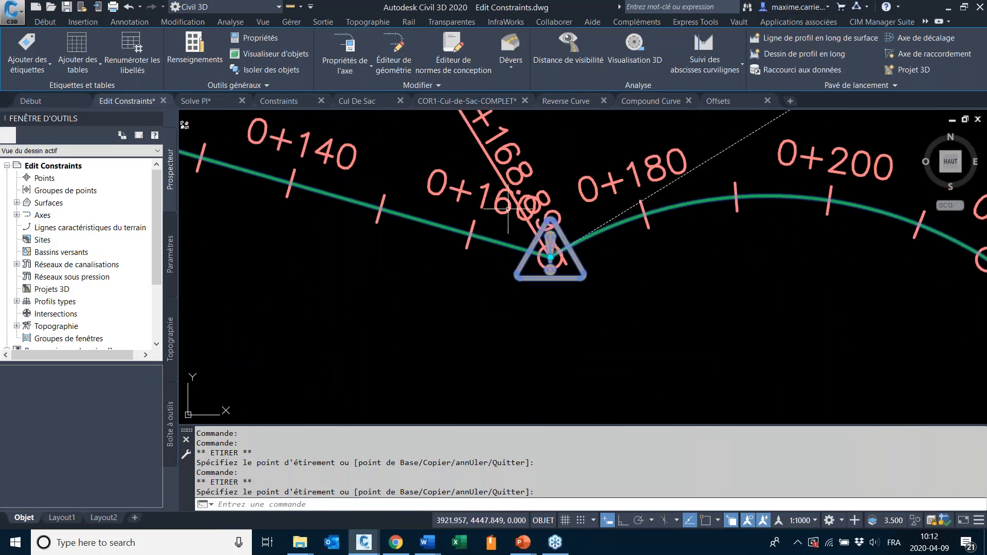
pyautogui.scroll(-9, 597, 290)
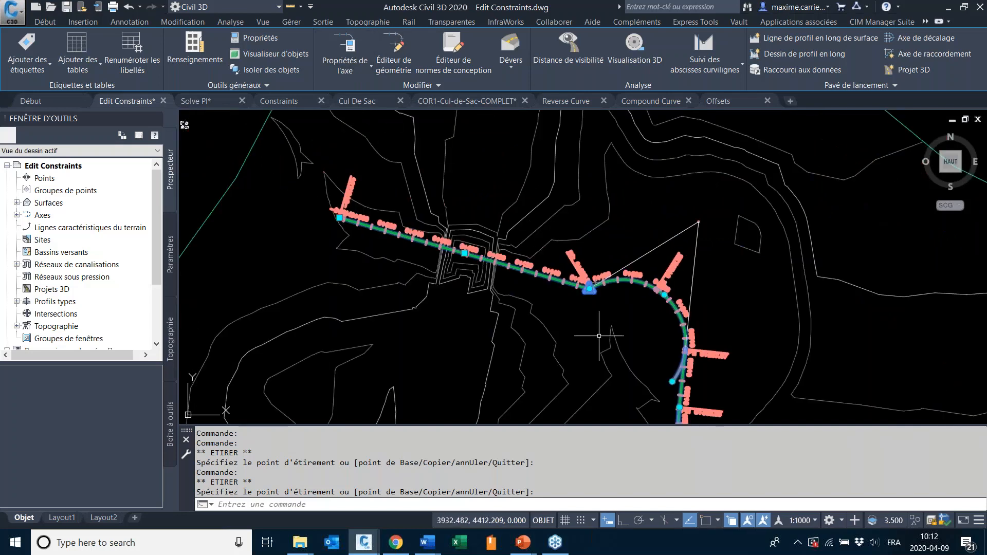
pyautogui.click(394, 47)
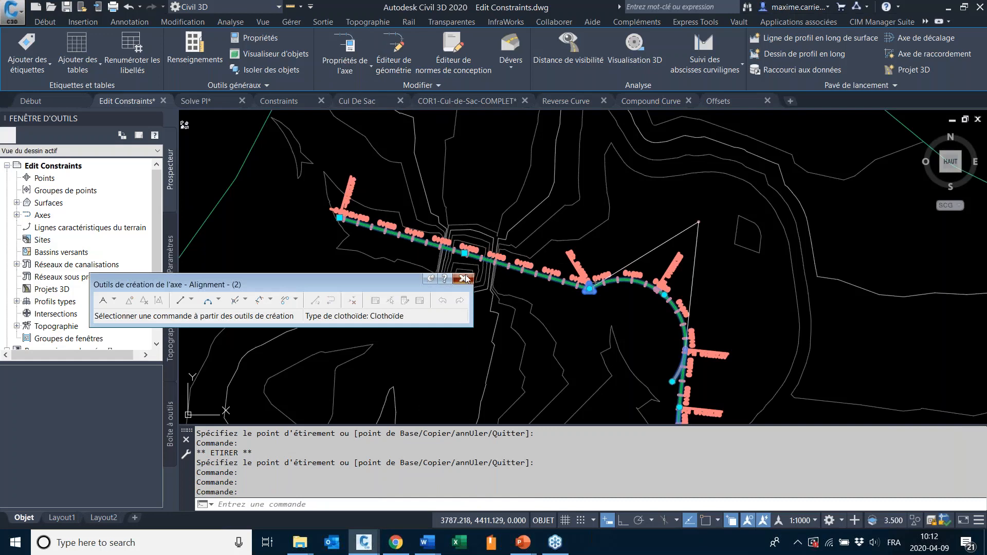
pyautogui.click(465, 279)
pyautogui.click(323, 22)
pyautogui.press('Escape')
pyautogui.press('Escape')
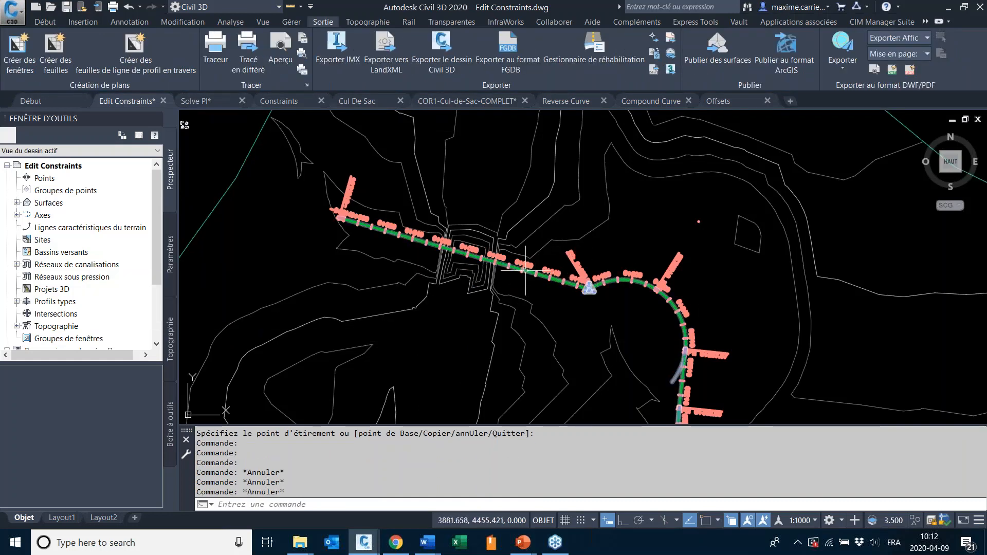
pyautogui.click(207, 100)
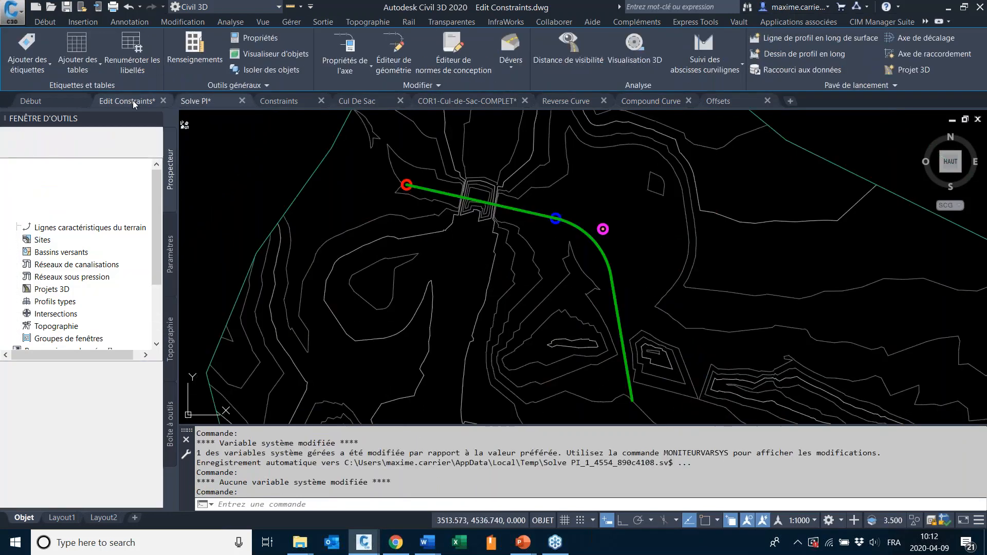
pyautogui.click(133, 101)
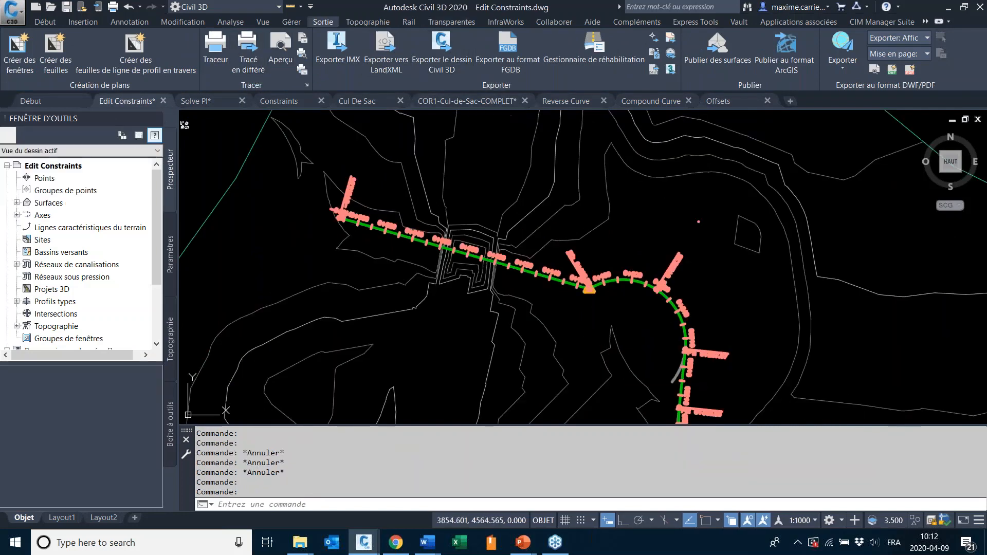
pyautogui.click(428, 240)
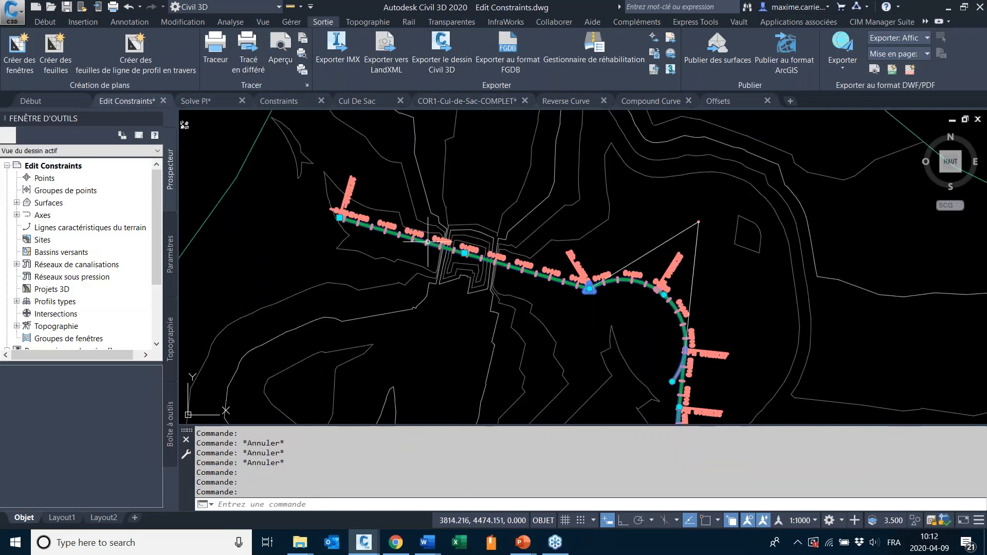
pyautogui.click(387, 54)
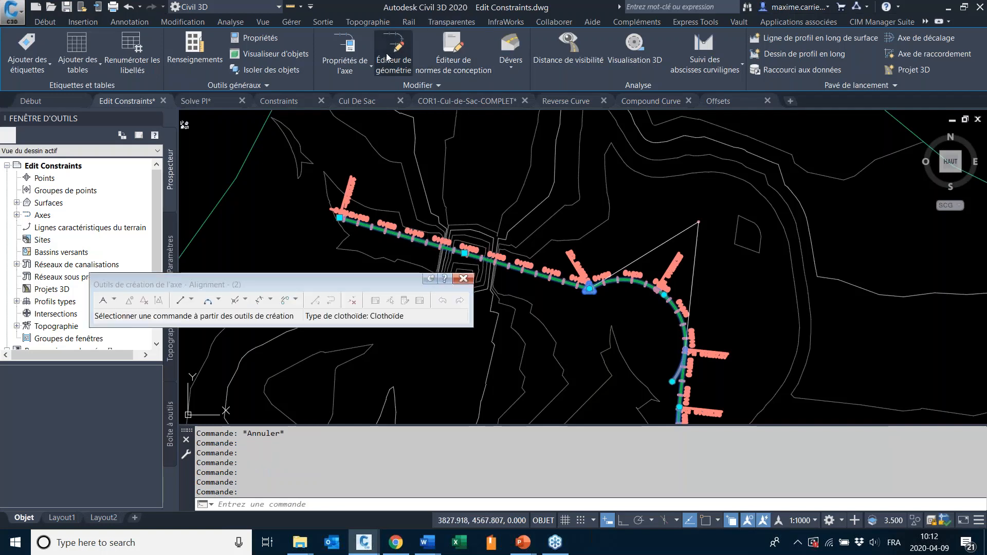
pyautogui.click(464, 278)
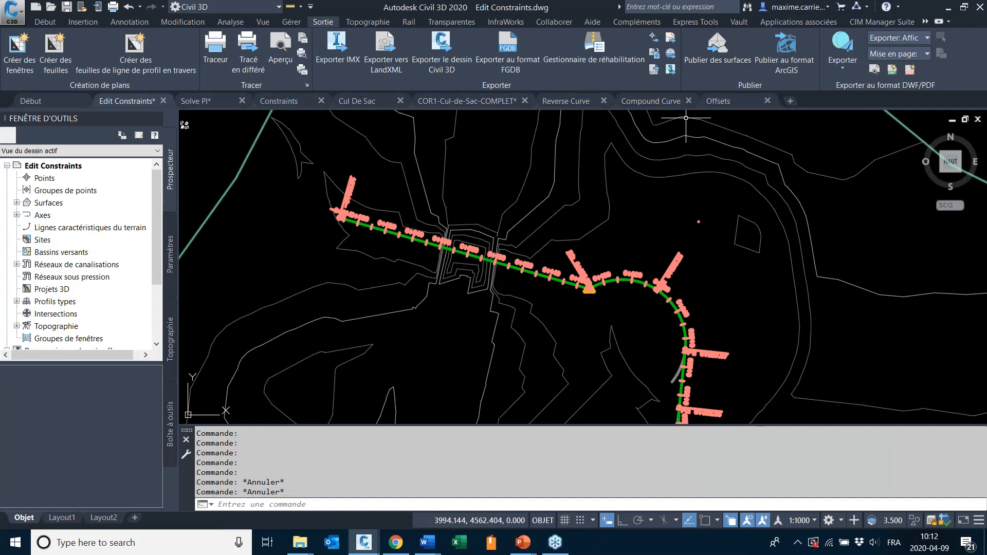
# - Quit the program, discarding changes to Edit Constraints and Solve PI, and cancel the exit at COR1-Cul-de-Sac-COMPLET.dwg
pyautogui.click(981, 7)
pyautogui.click(540, 305)
pyautogui.moveTo(395, 543)
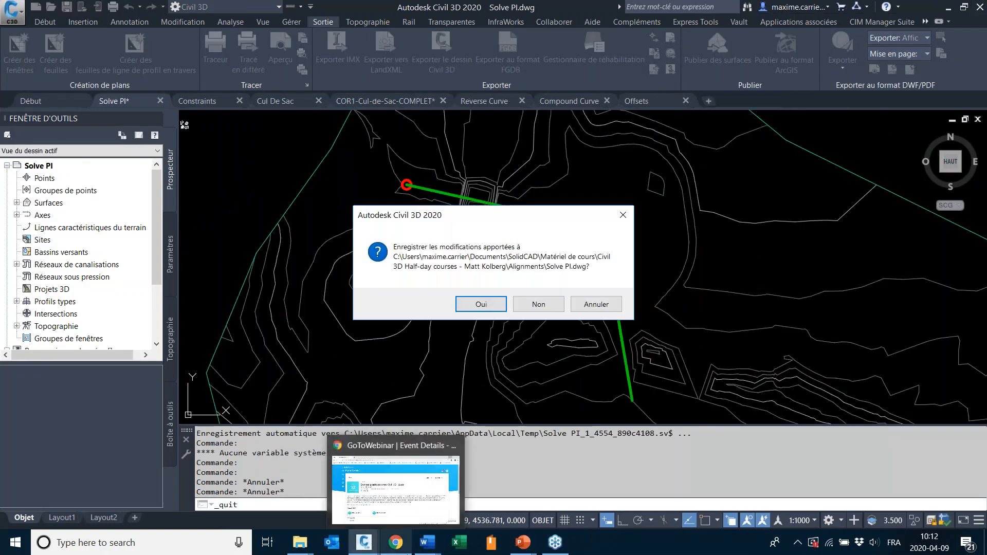
pyautogui.click(539, 304)
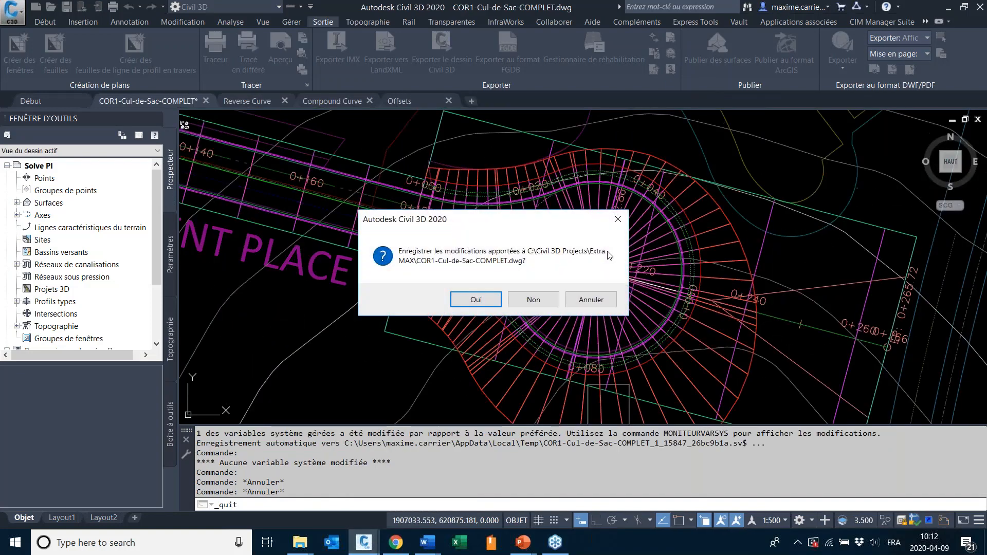
pyautogui.click(591, 303)
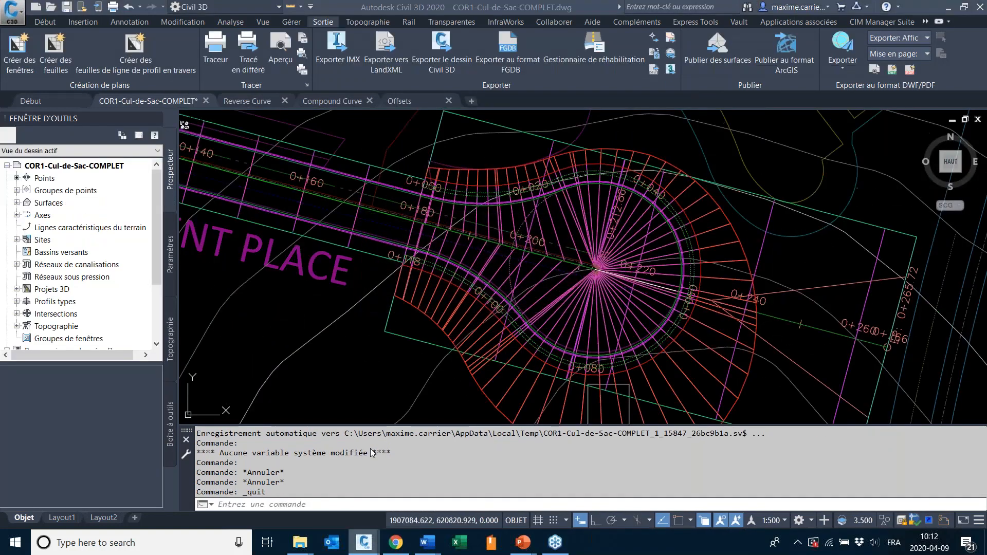
# - Start a new Civil 3D 2020 session and reopen the Edit Constraints drawing
pyautogui.rightClick(364, 543)
pyautogui.click(335, 473)
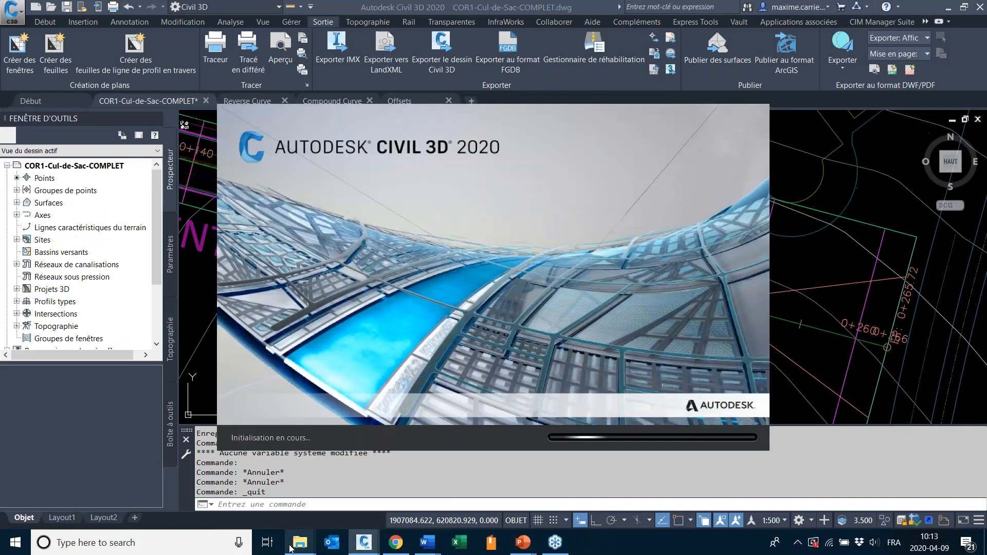
pyautogui.moveTo(299, 545)
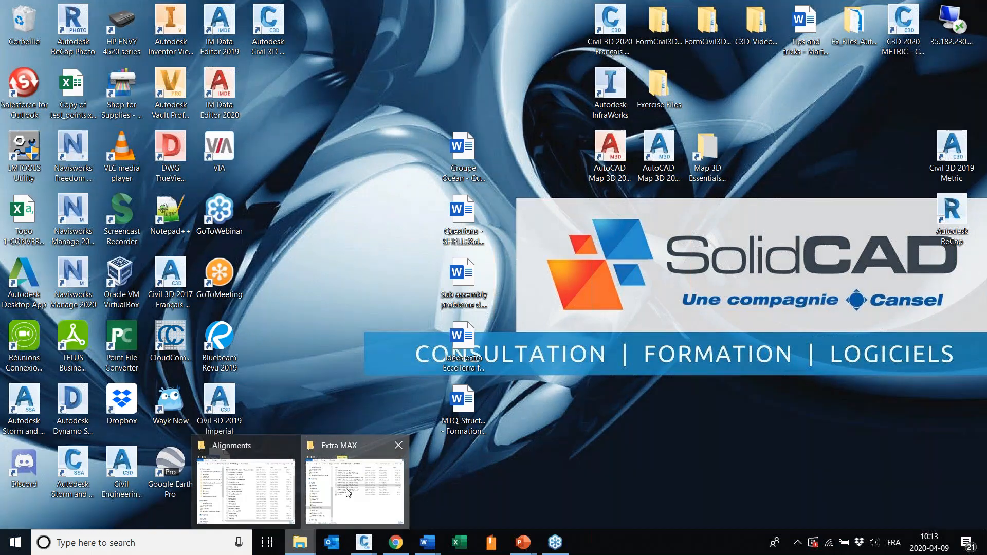
pyautogui.click(347, 491)
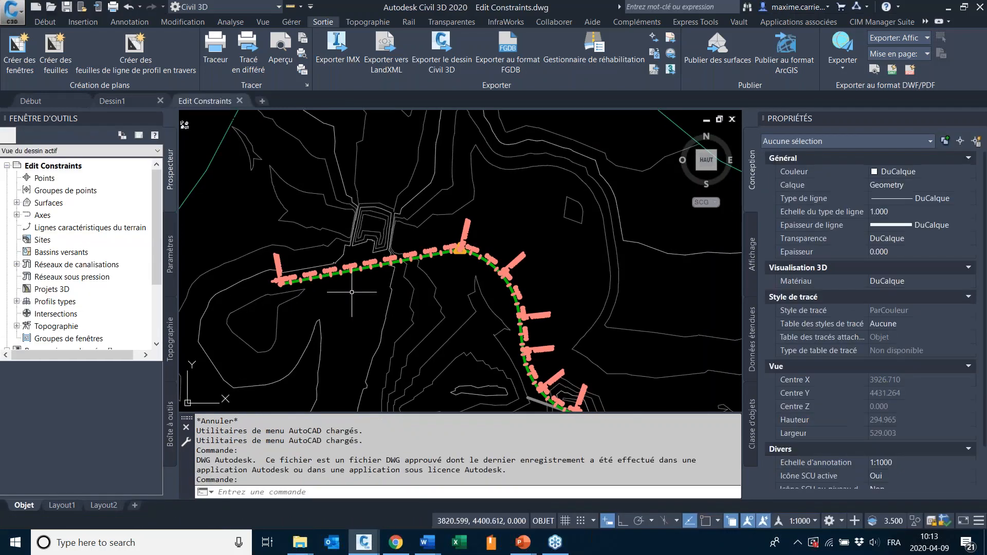
# - Open the geometry editor for the alignment and place its layout tools clear of the alignment
pyautogui.scroll(4, 352, 292)
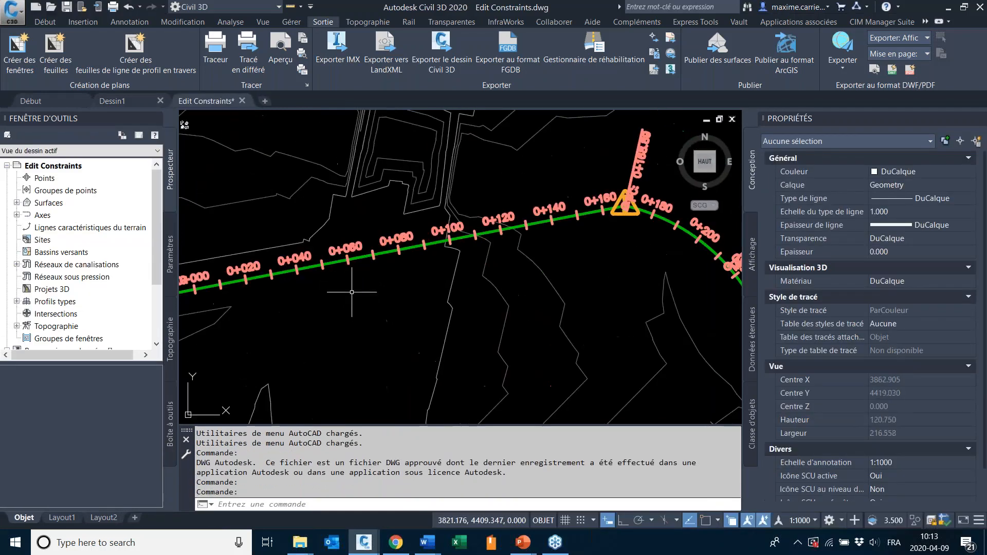
pyautogui.click(362, 252)
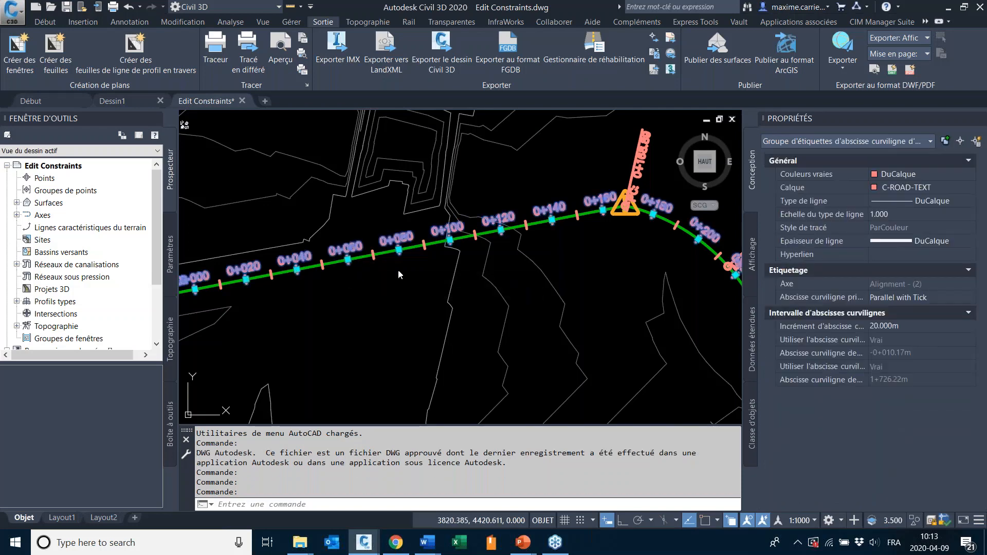
pyautogui.click(362, 257)
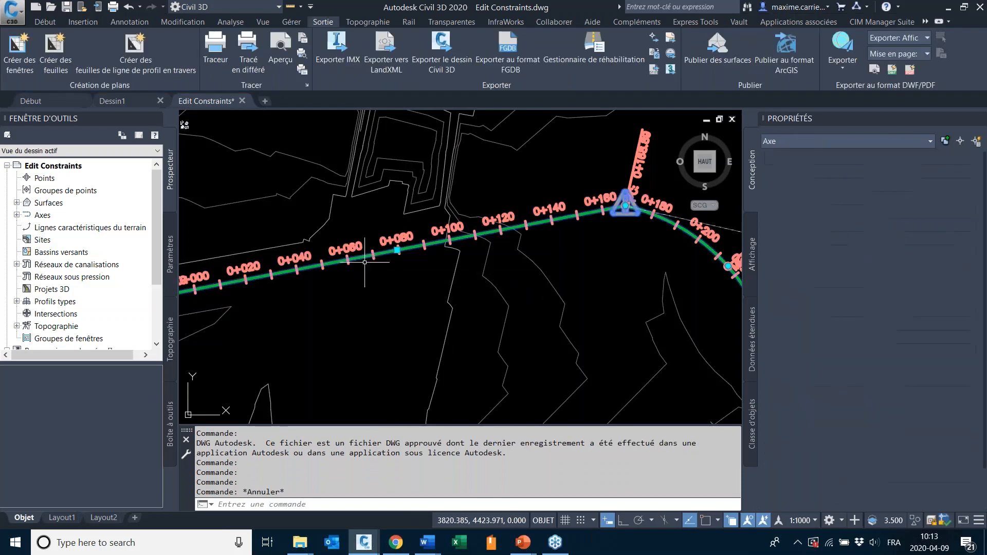
pyautogui.scroll(-2, 393, 154)
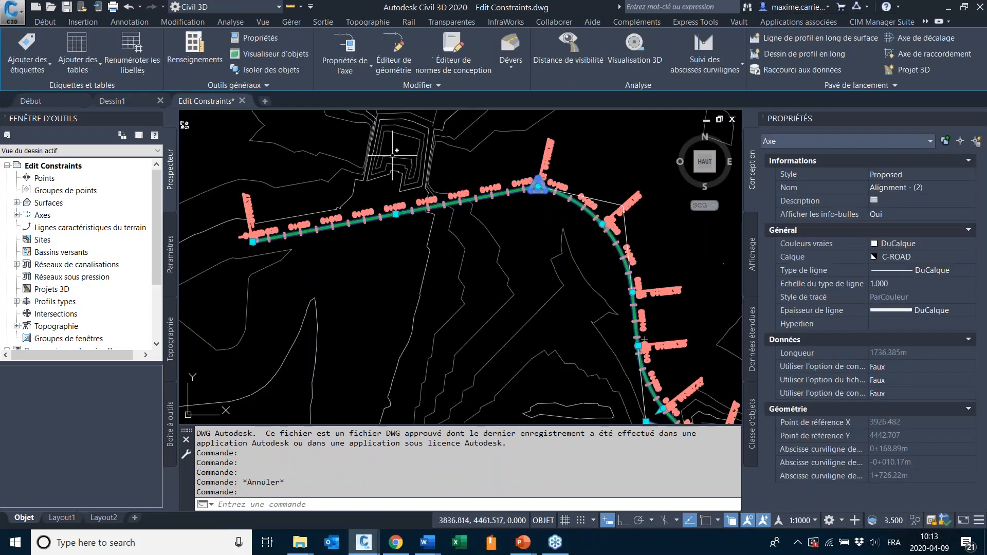
pyautogui.click(390, 63)
pyautogui.moveTo(372, 284); pyautogui.dragTo(486, 123)
pyautogui.moveTo(502, 264)
pyautogui.mouseDown(button='middle')
pyautogui.moveTo(487, 297)
pyautogui.moveTo(511, 302)
pyautogui.mouseUp(button='middle')
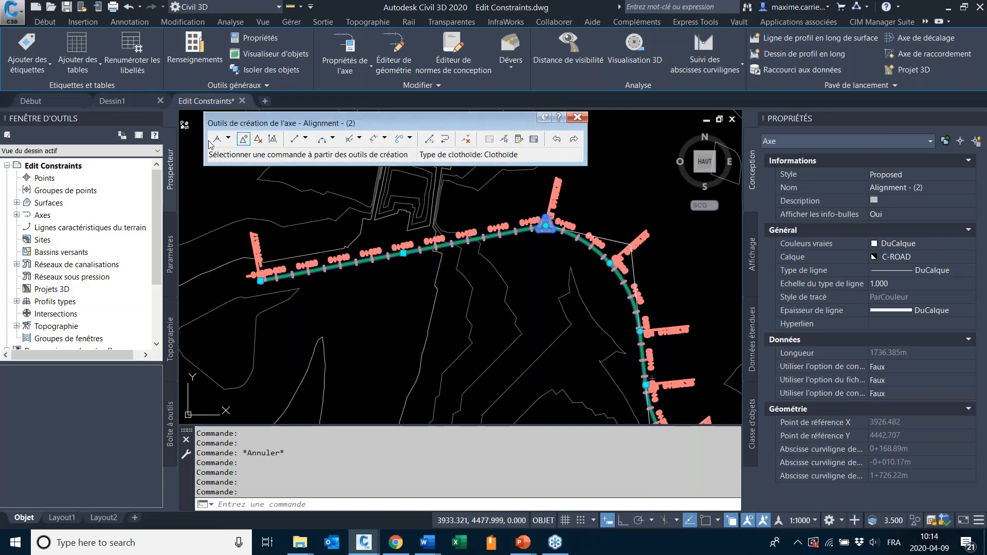
# - Display the alignment's entity table and arrange it and the layout tools so the alignment stays in view
pyautogui.click(534, 140)
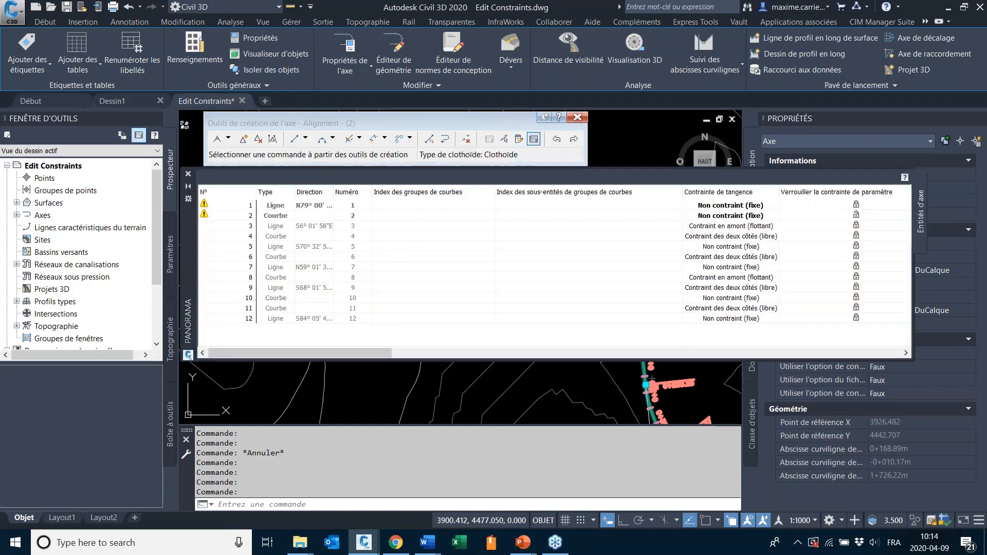
pyautogui.moveTo(186, 252); pyautogui.dragTo(210, 386)
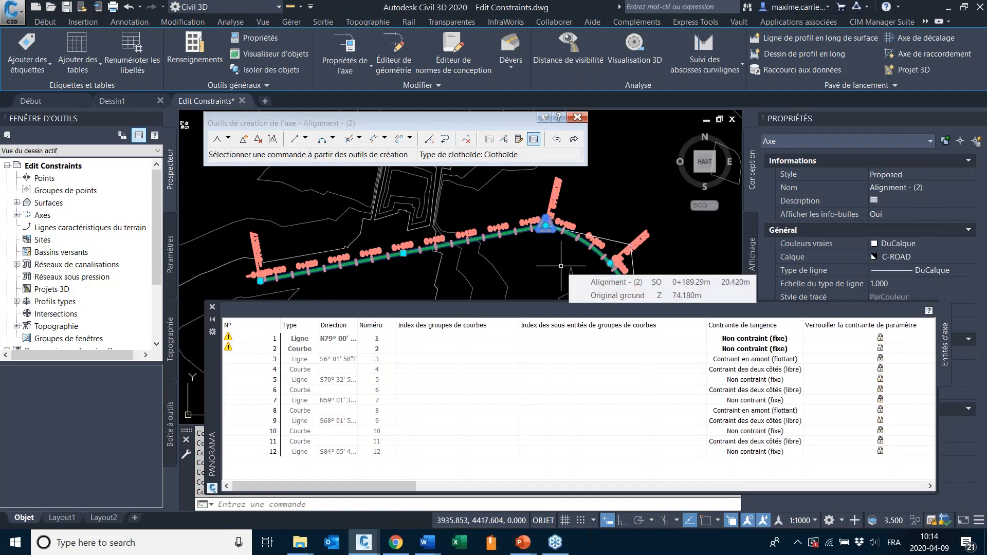
pyautogui.moveTo(330, 124); pyautogui.dragTo(408, 124)
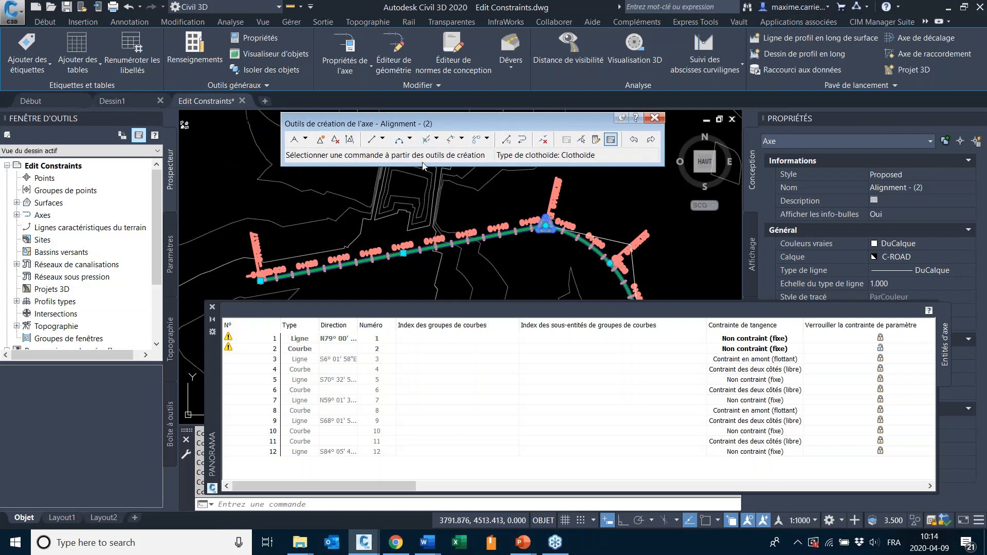
pyautogui.scroll(-4, 424, 197)
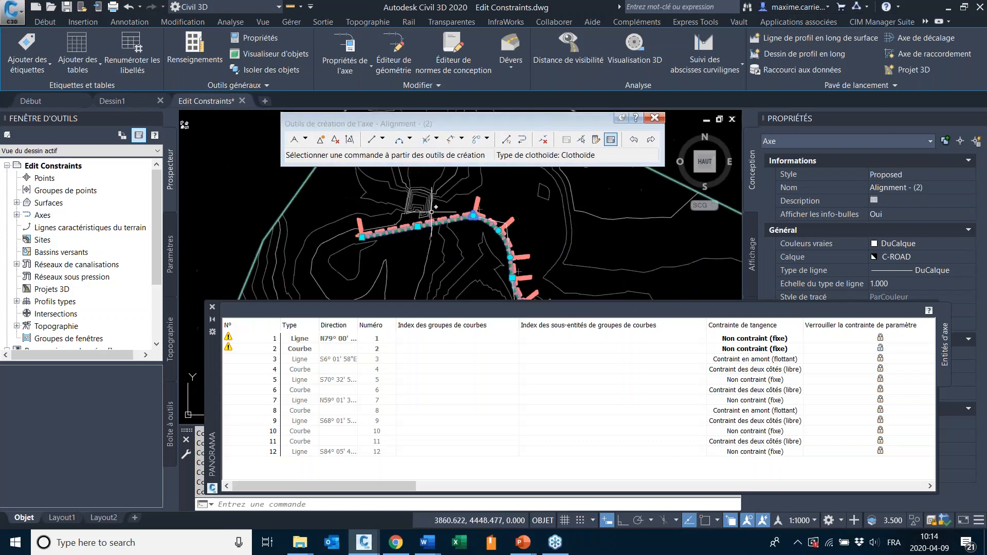
pyautogui.moveTo(464, 209)
pyautogui.mouseDown(button='middle')
pyautogui.moveTo(433, 236)
pyautogui.moveTo(397, 236)
pyautogui.mouseUp(button='middle')
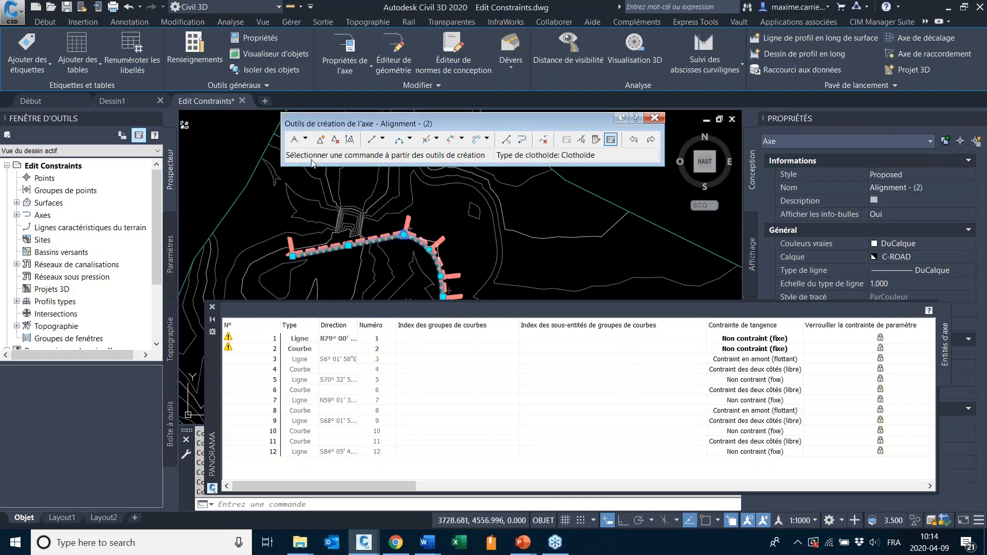
# - Add a Tangente-Tangente (avec courbe) run through four points north and east of the existing alignment geometry
pyautogui.click(305, 140)
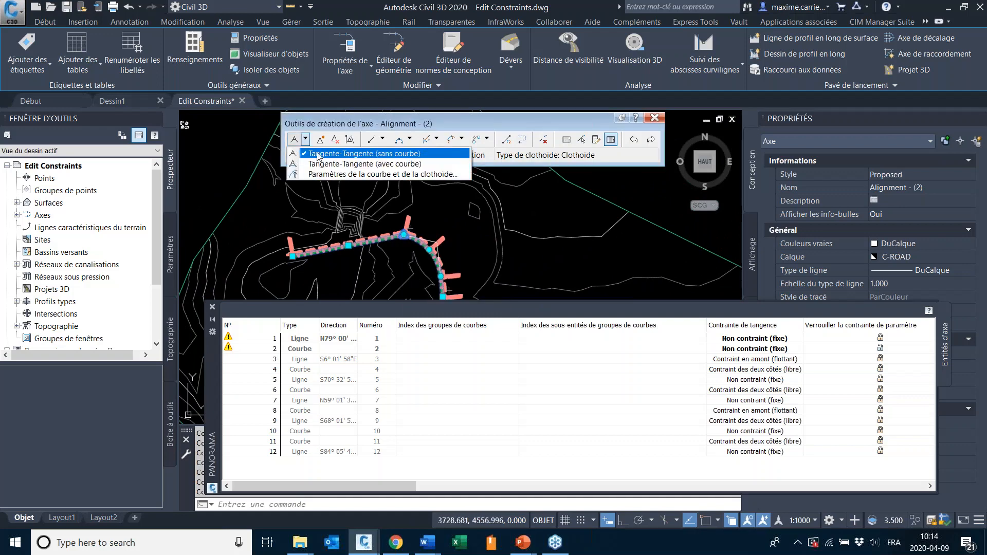
pyautogui.click(347, 164)
pyautogui.click(283, 209)
pyautogui.click(412, 188)
pyautogui.click(541, 229)
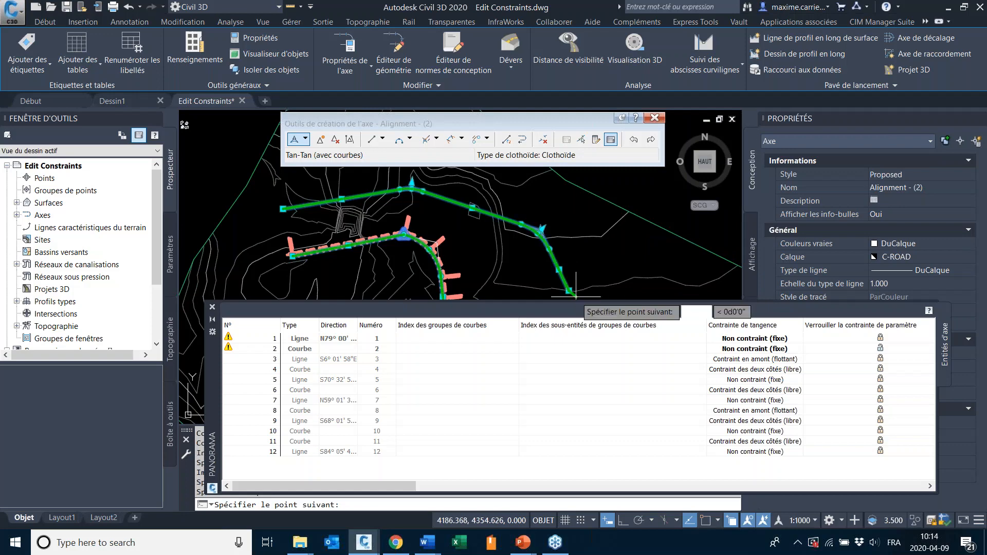
pyautogui.press('Escape')
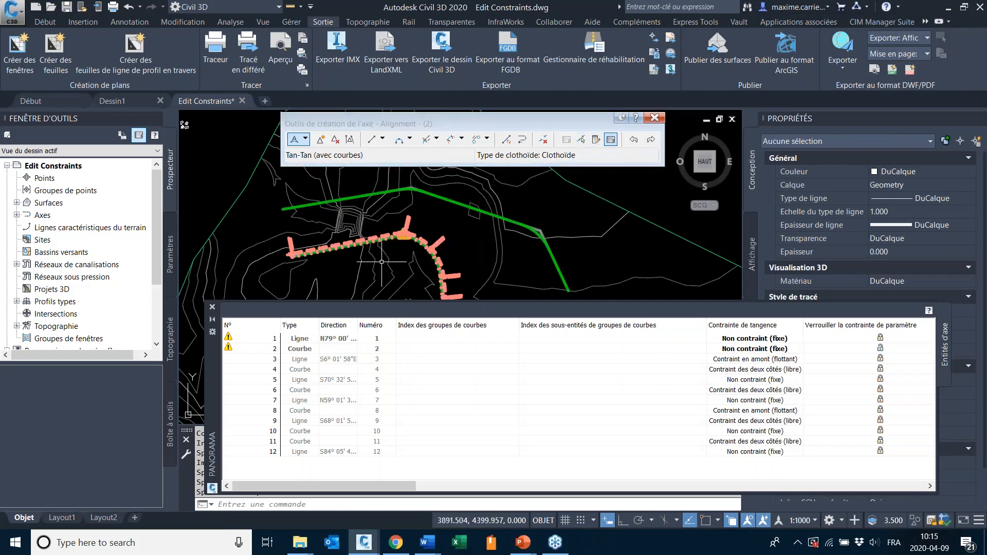
pyautogui.click(411, 142)
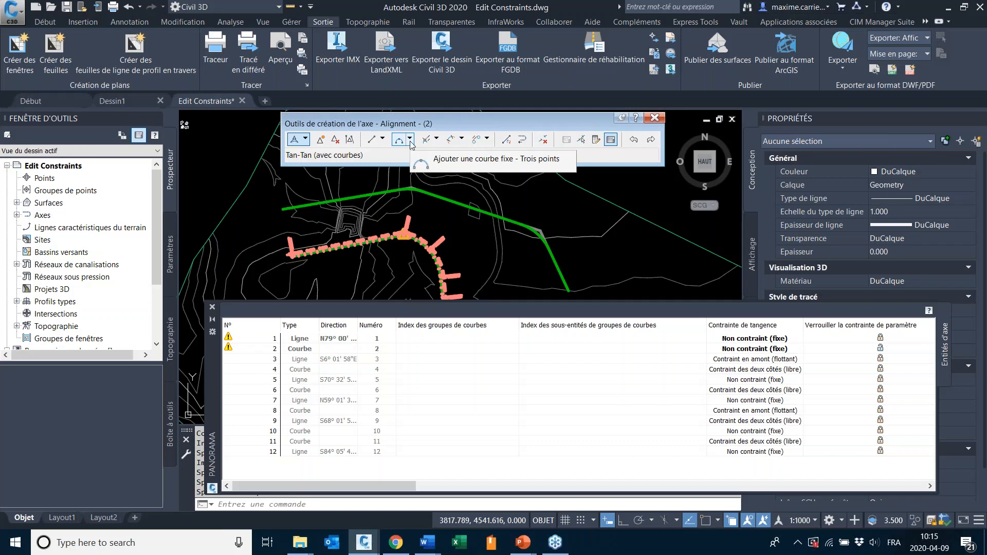
pyautogui.click(436, 160)
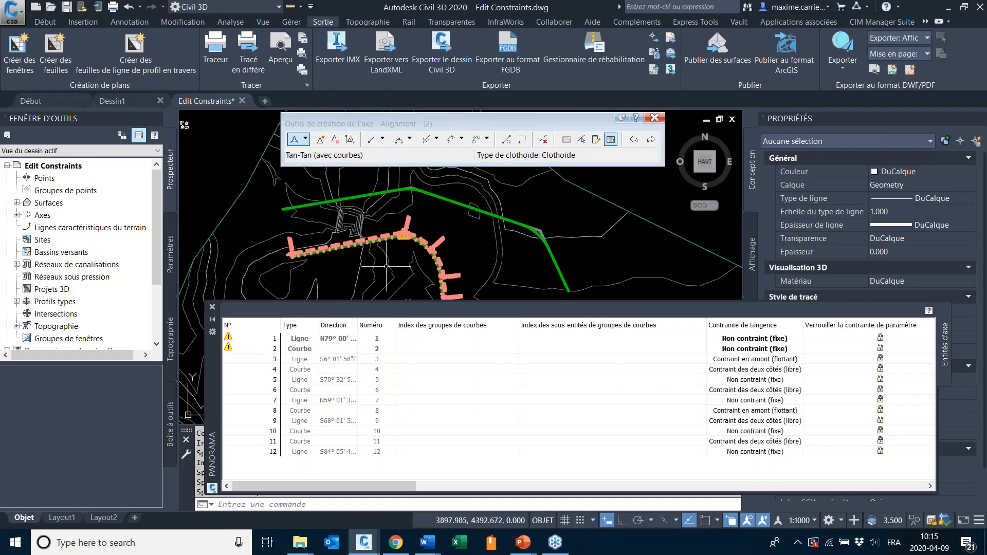
# - Set the tangency constraint of curve 2 in the entity table to Contraint des deux côtés (libre)
pyautogui.scroll(4, 360, 222)
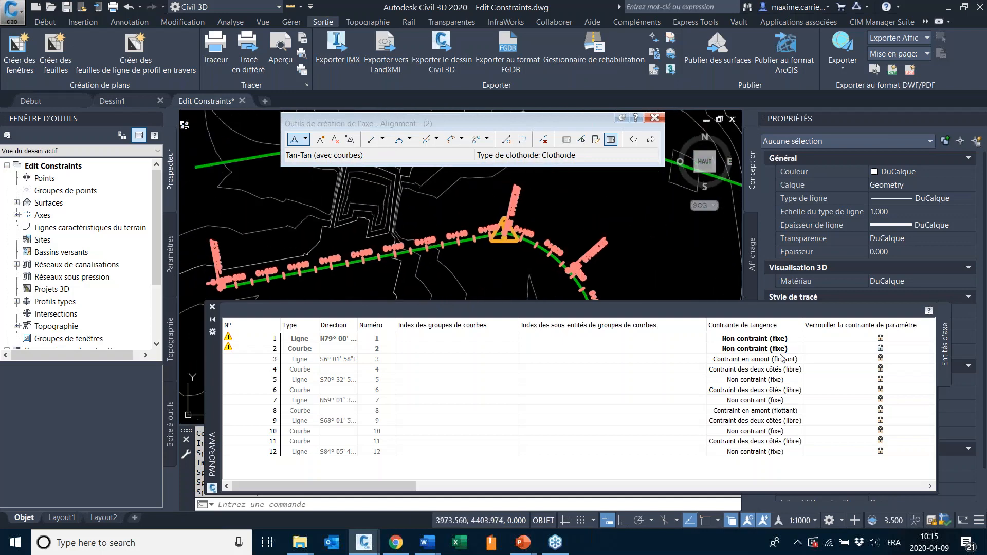
pyautogui.moveTo(405, 254); pyautogui.dragTo(517, 228, button='middle')
pyautogui.click(517, 228)
pyautogui.scroll(-2, 377, 211)
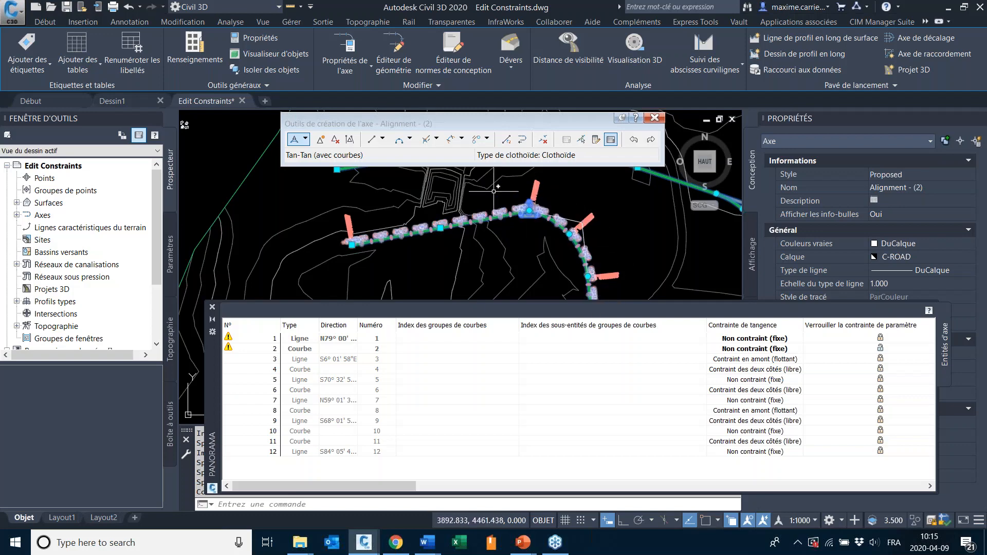
pyautogui.moveTo(600, 261)
pyautogui.mouseDown(button='middle')
pyautogui.moveTo(555, 205)
pyautogui.moveTo(544, 242)
pyautogui.mouseUp(button='middle')
pyautogui.moveTo(491, 261)
pyautogui.mouseDown(button='middle')
pyautogui.moveTo(484, 207)
pyautogui.moveTo(517, 274)
pyautogui.mouseUp(button='middle')
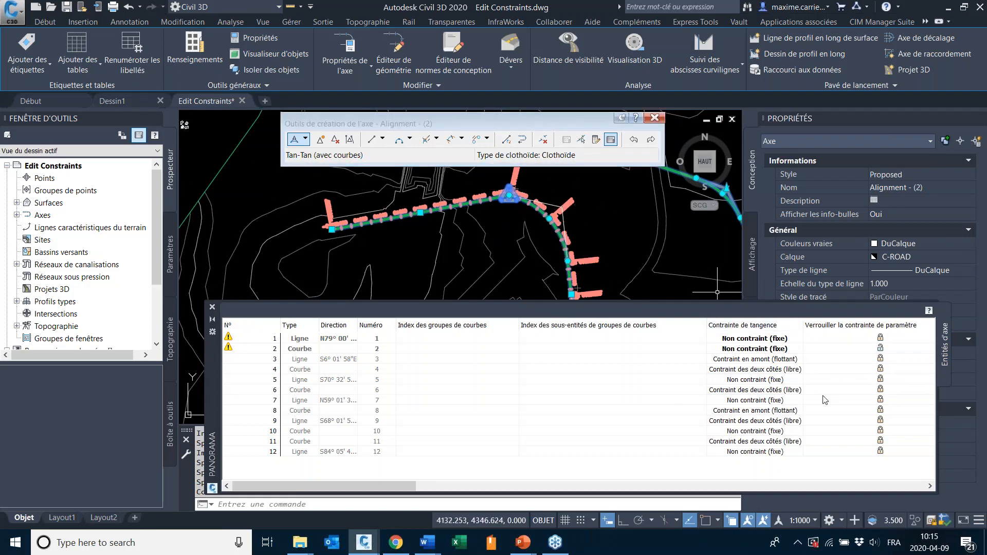
pyautogui.click(779, 351)
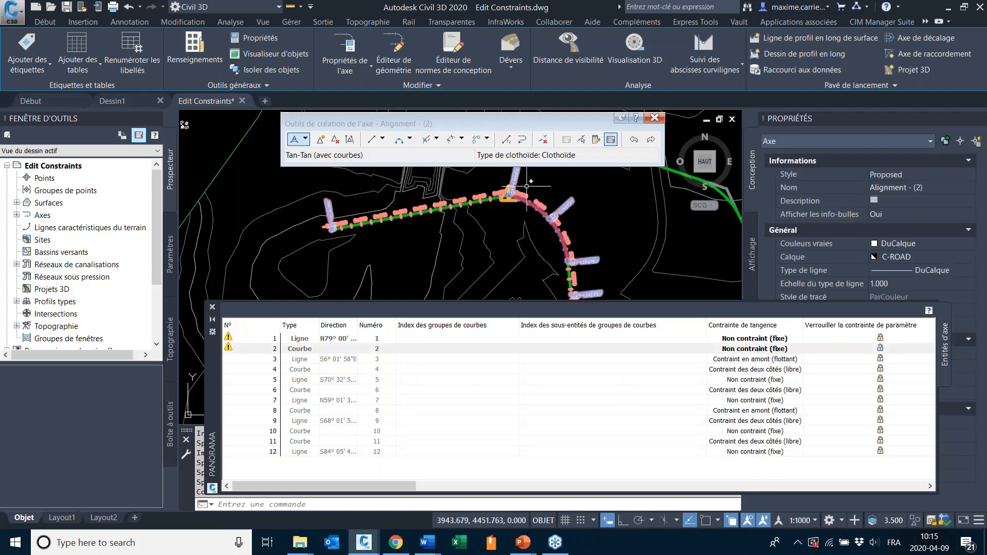
pyautogui.click(790, 349)
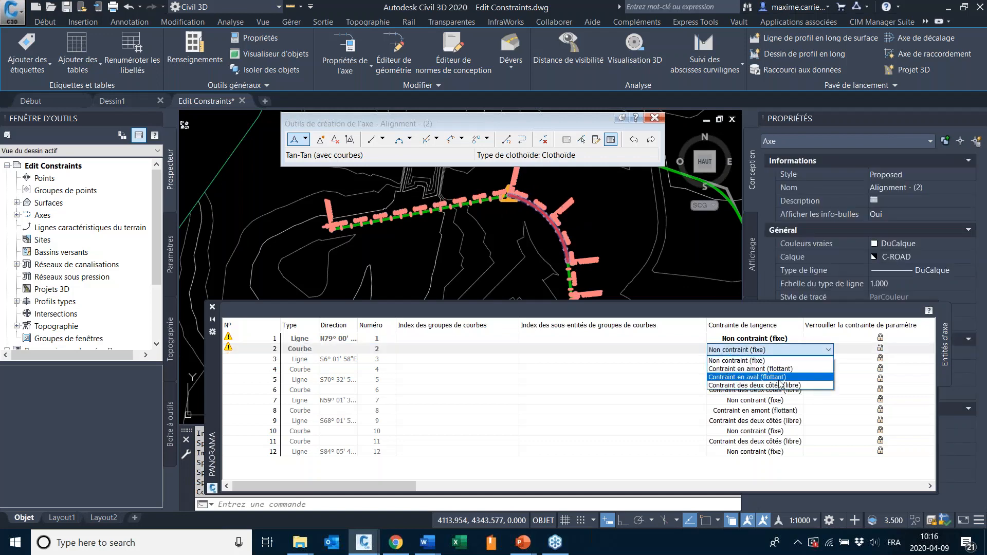
pyautogui.click(782, 385)
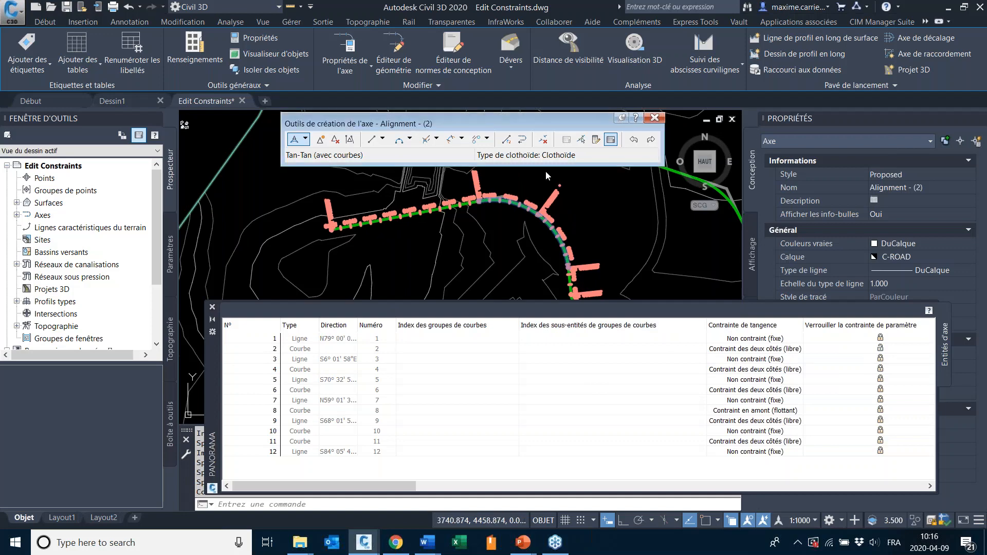
# - Select the alignment and stretch the start point of its first line to a new position
pyautogui.scroll(-2, 453, 219)
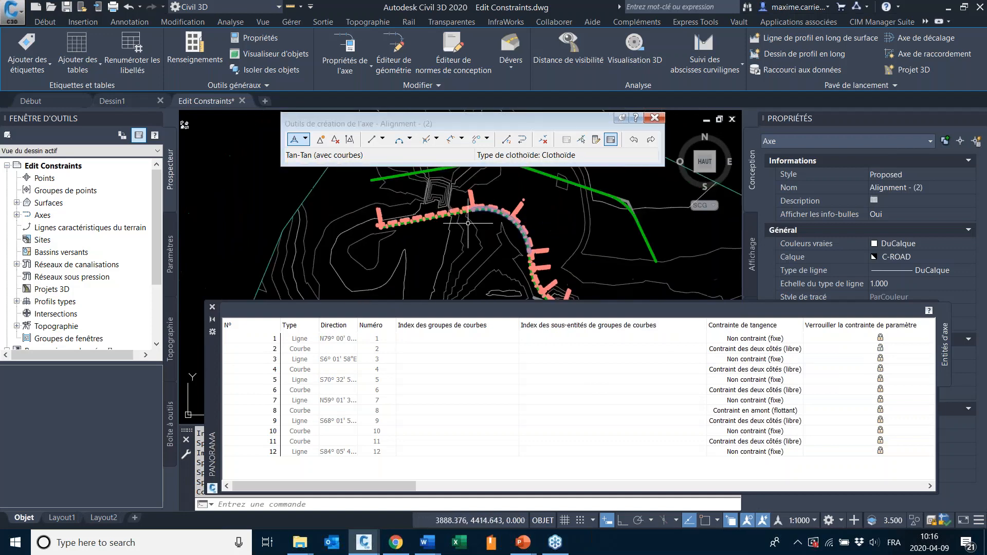
pyautogui.click(443, 211)
pyautogui.click(381, 226)
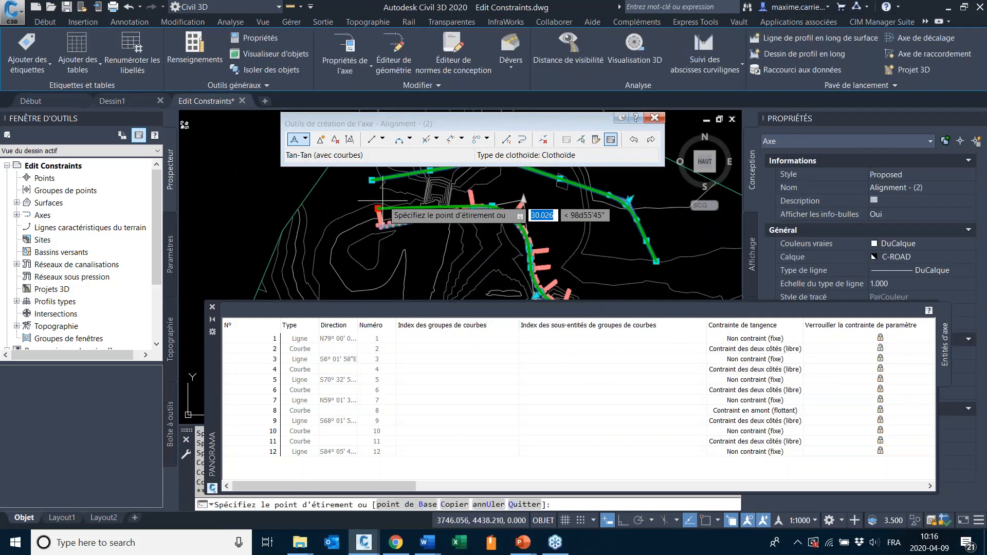
pyautogui.click(415, 243)
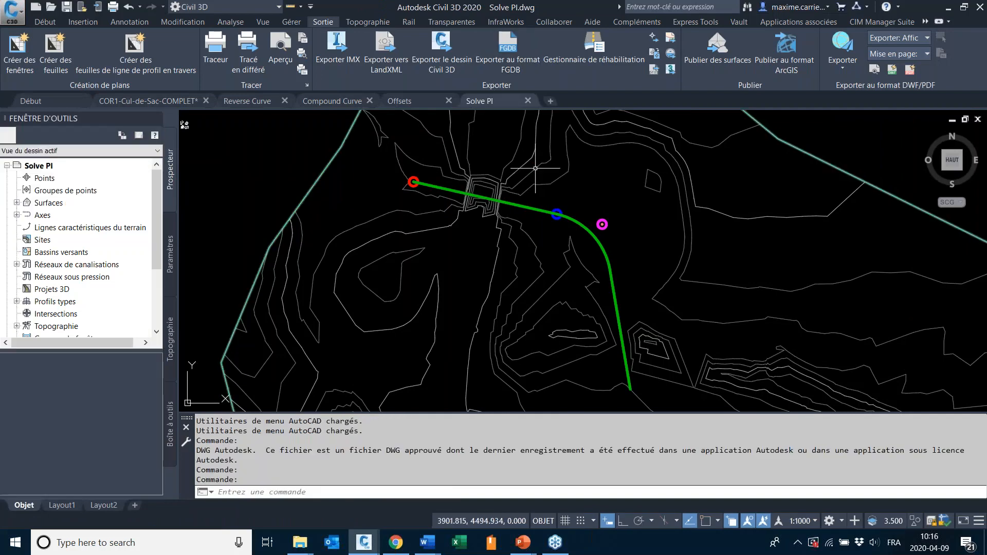
# - In the Solve PI drawing, open the alignment's geometry editor, review the curve and line creation options, and close the editor
pyautogui.click(503, 201)
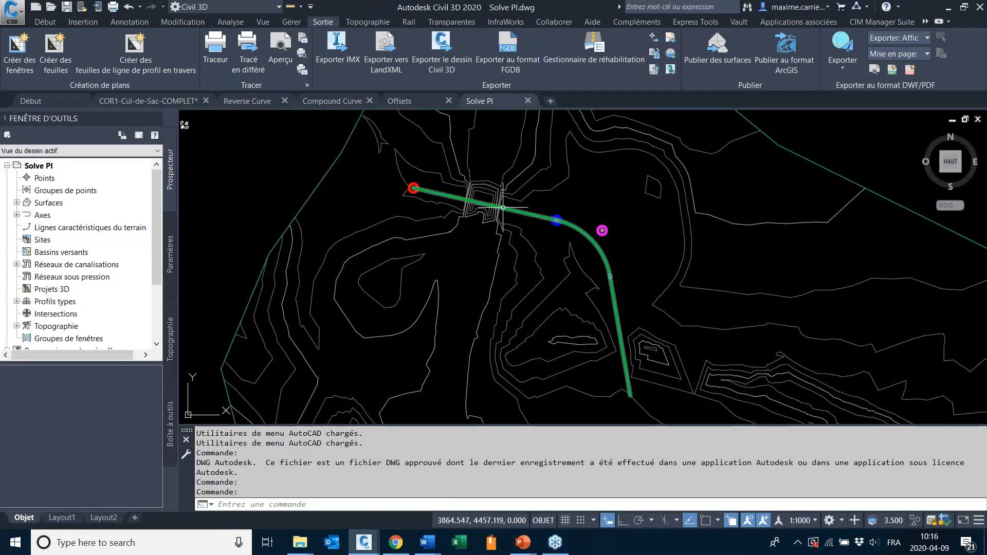
pyautogui.click(503, 207)
pyautogui.moveTo(523, 269)
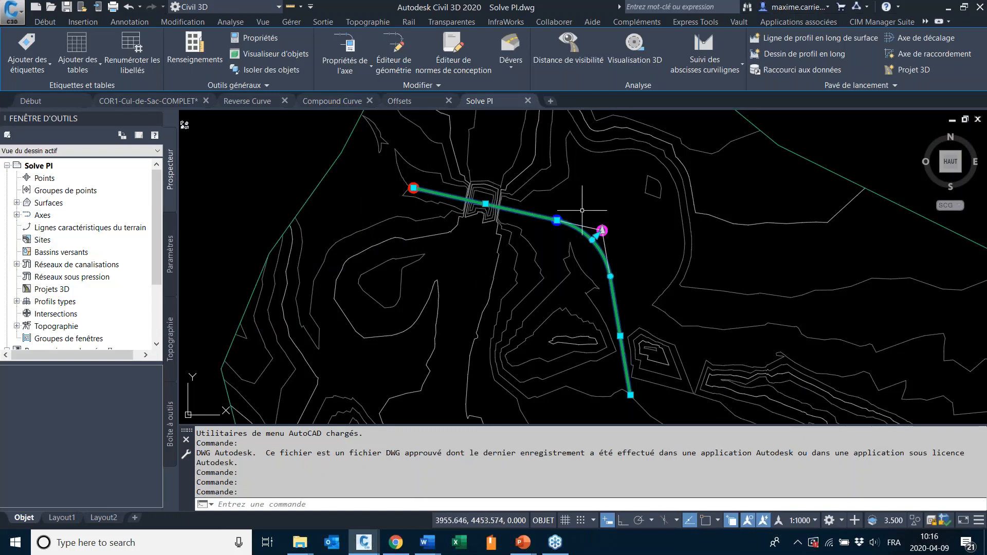
pyautogui.click(404, 53)
pyautogui.click(219, 300)
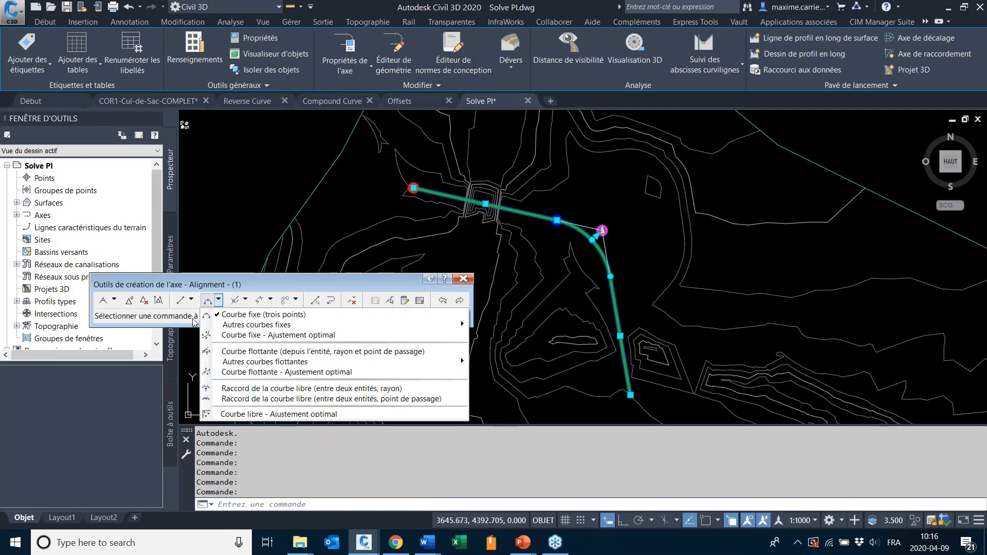
pyautogui.click(189, 300)
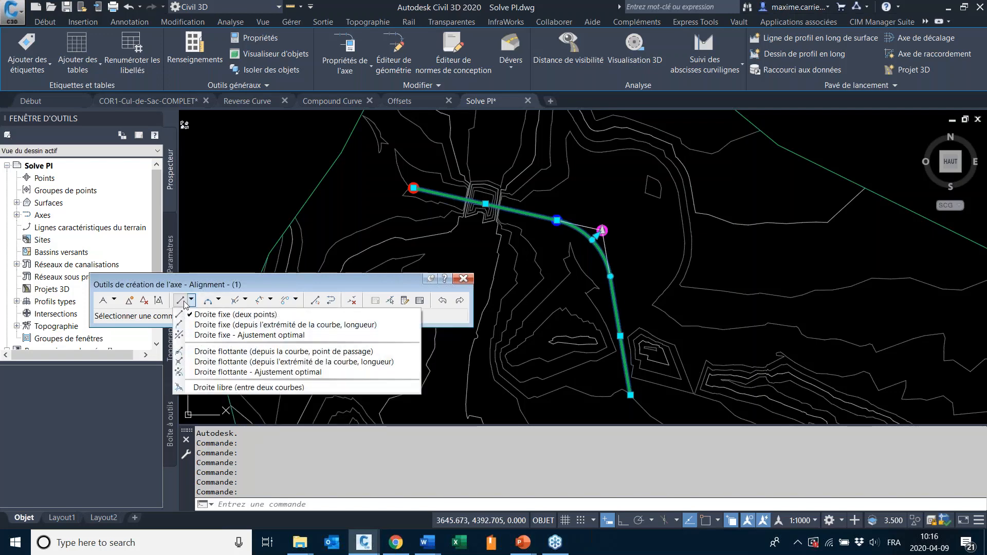
pyautogui.click(392, 286)
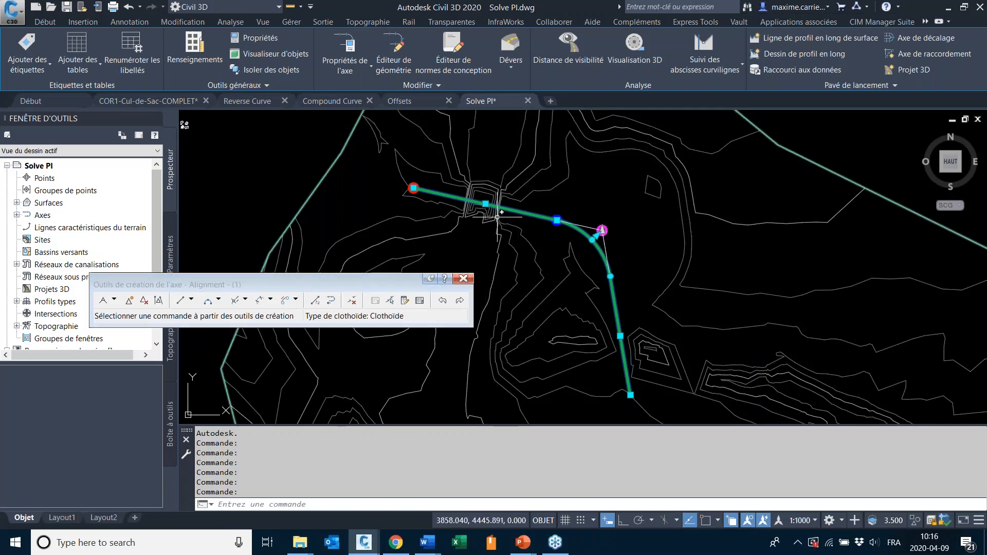
pyautogui.scroll(4, 473, 211)
pyautogui.scroll(-4, 716, 235)
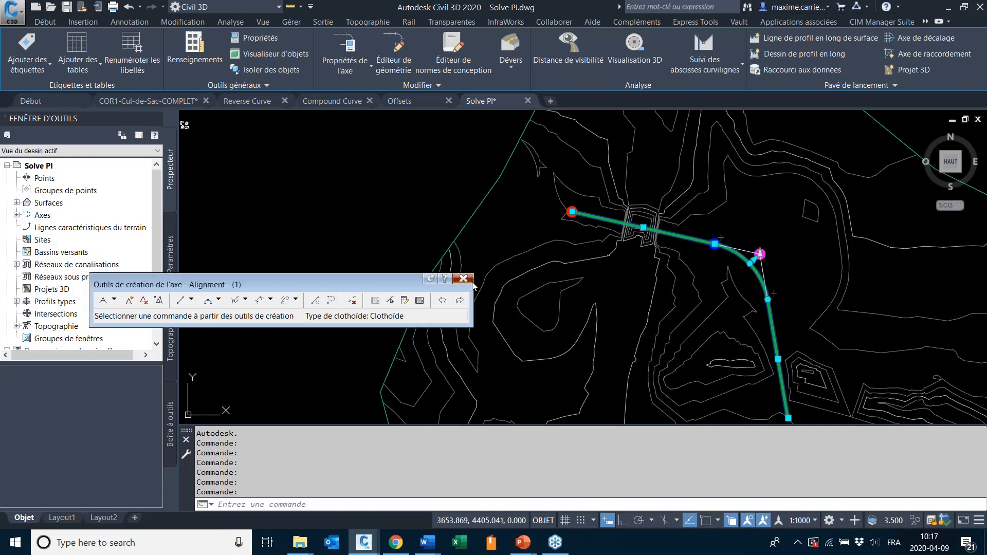
pyautogui.press('Escape')
pyautogui.press('Escape')
# - Try stretching the alignment's start point southwest of the red circle, and undo the grip edit
pyautogui.click(631, 229)
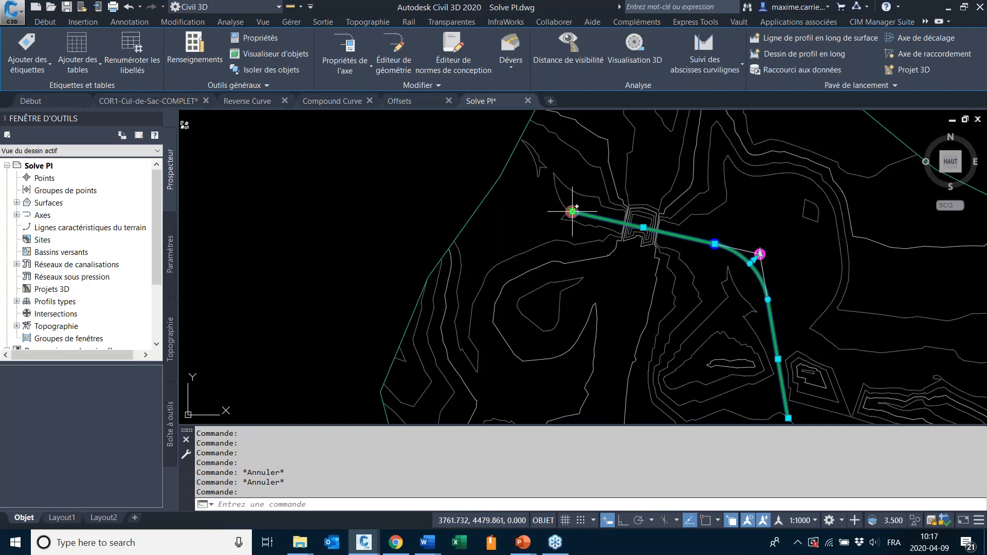
pyautogui.click(572, 212)
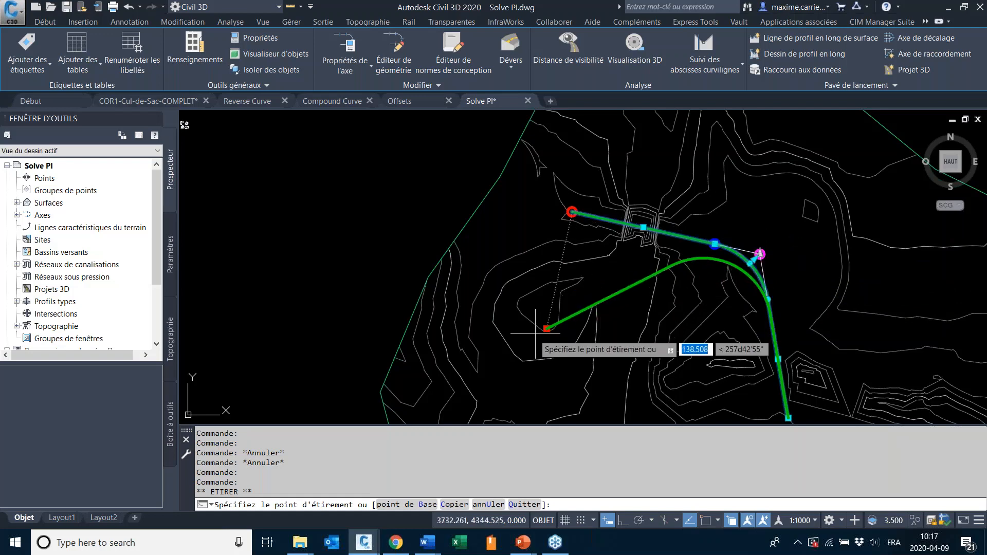
pyautogui.click(513, 354)
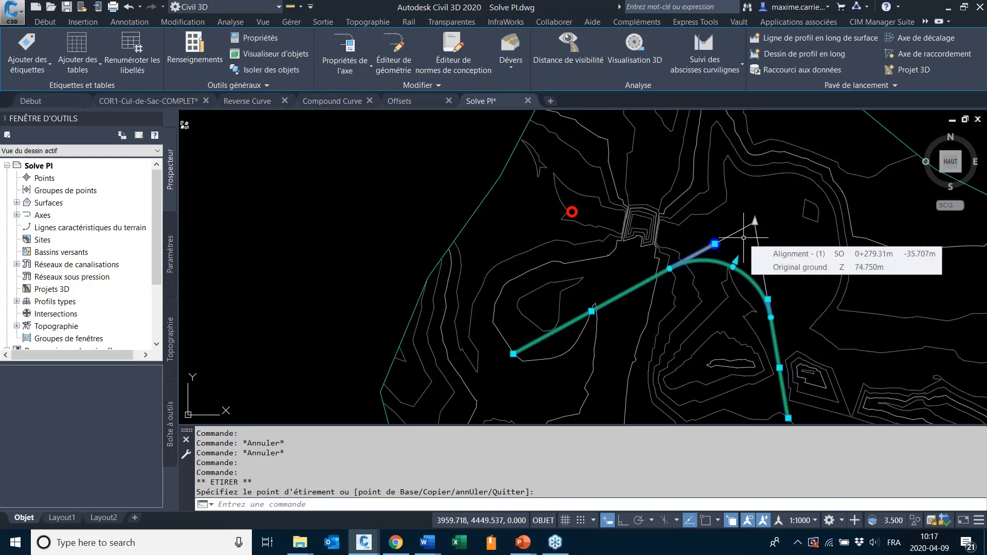
pyautogui.hotkey('ctrl', 'z')
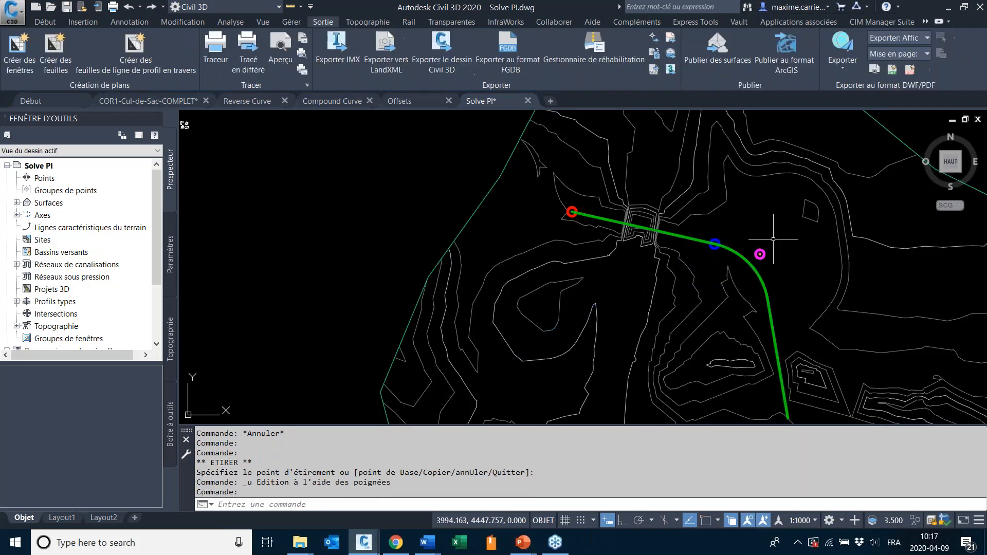
# - Apply Résoudre le PI to the alignment's intersection point at the magenta circle
pyautogui.click(755, 266)
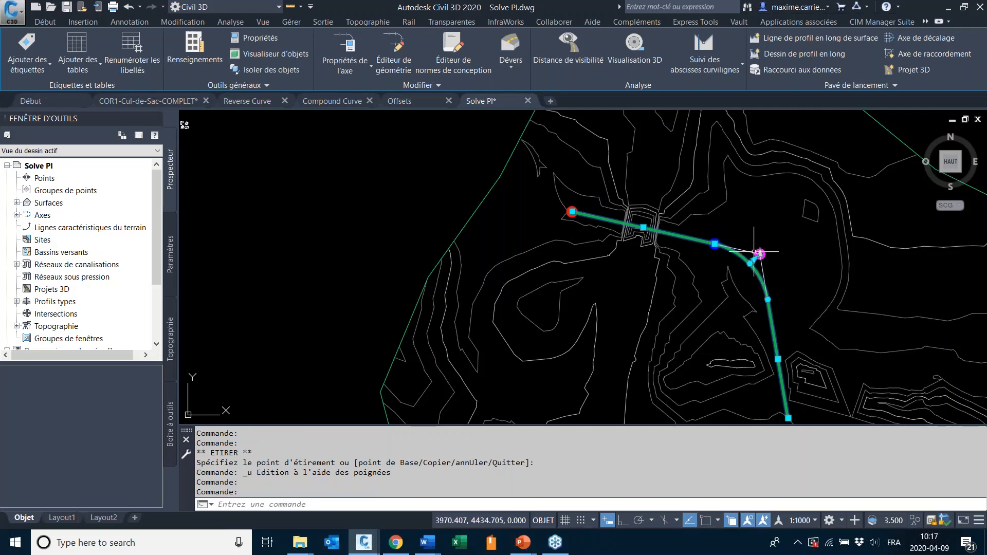
pyautogui.scroll(4, 854, 258)
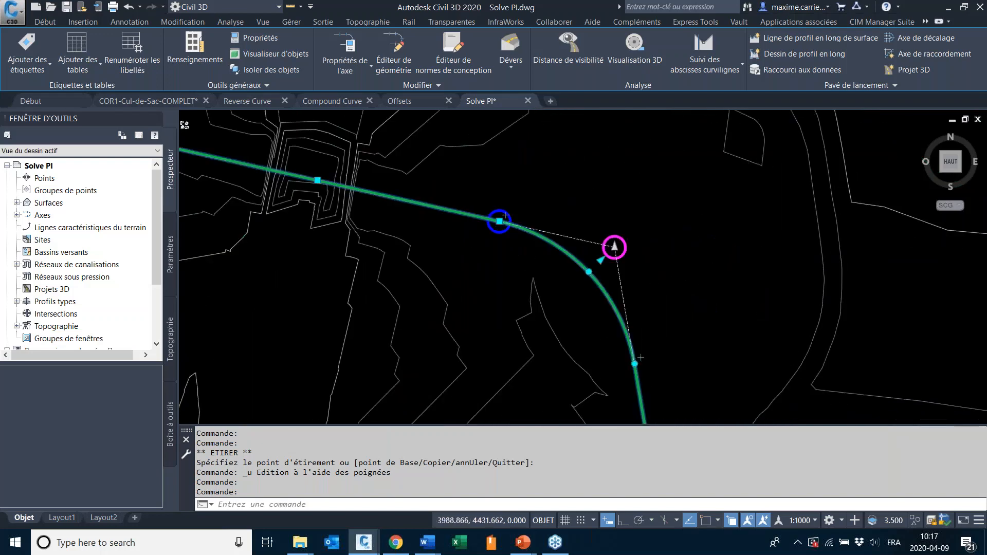
pyautogui.scroll(-4, 616, 248)
pyautogui.moveTo(628, 246)
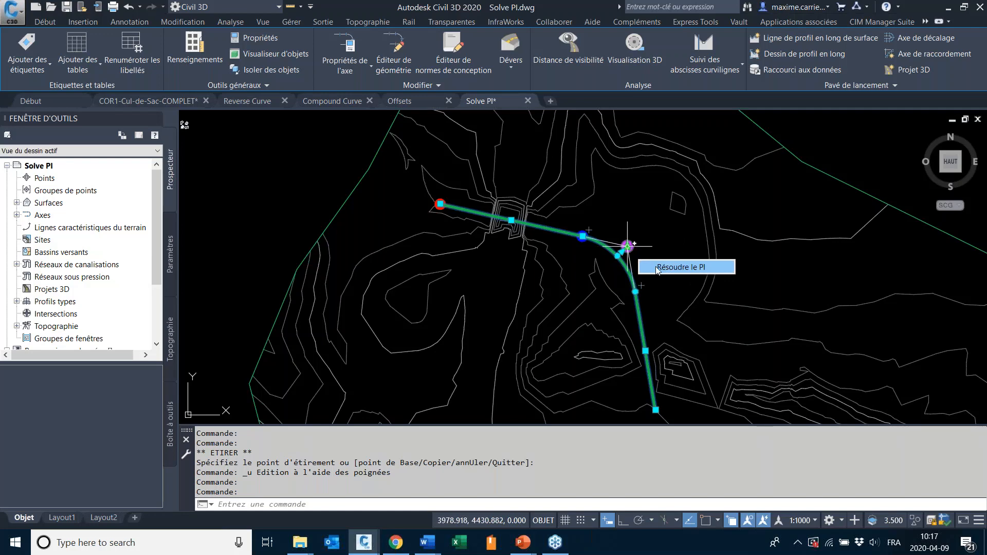
pyautogui.click(657, 268)
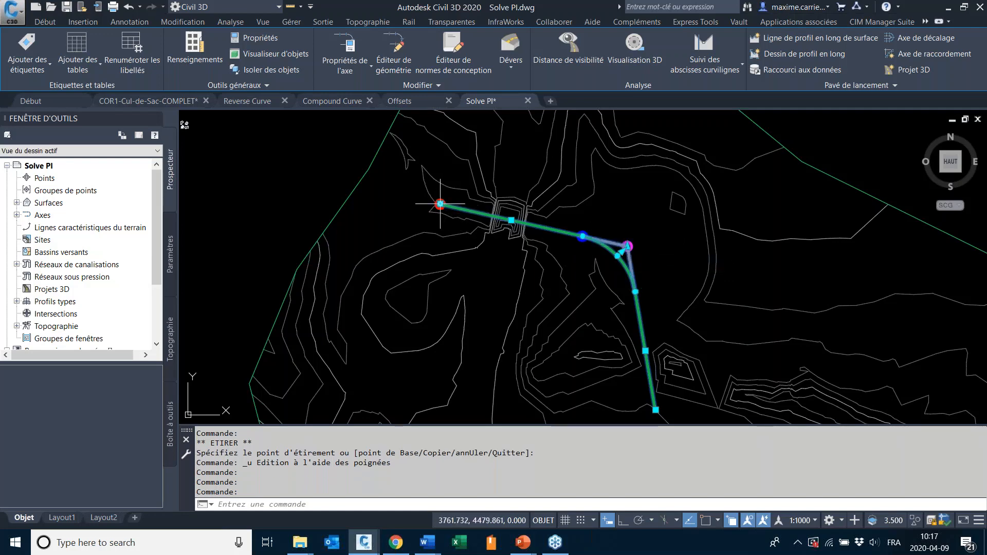
# - Stretch the alignment's start point south of the red circle, and move it again to a position northeast of the circle
pyautogui.scroll(6, 629, 233)
pyautogui.scroll(-10, 638, 190)
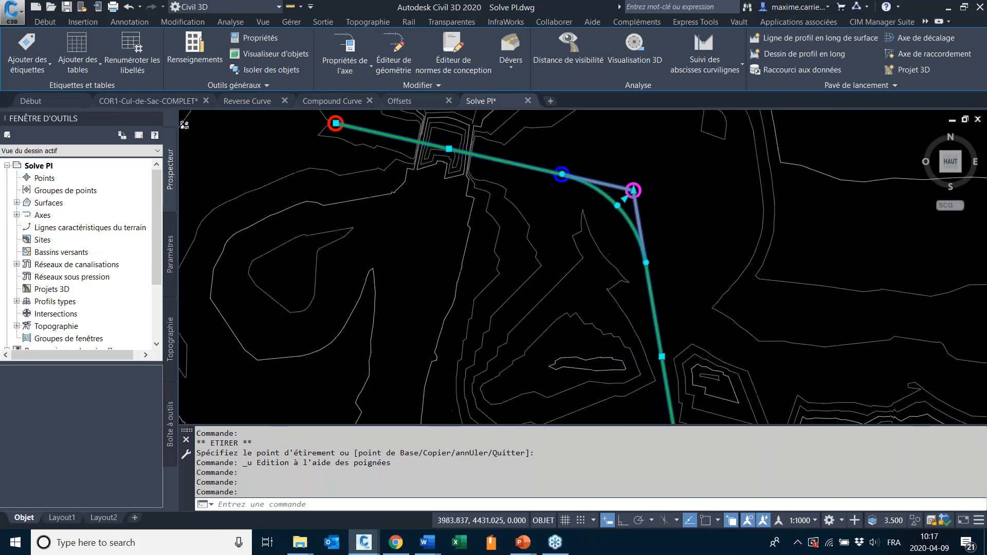
pyautogui.click(566, 173)
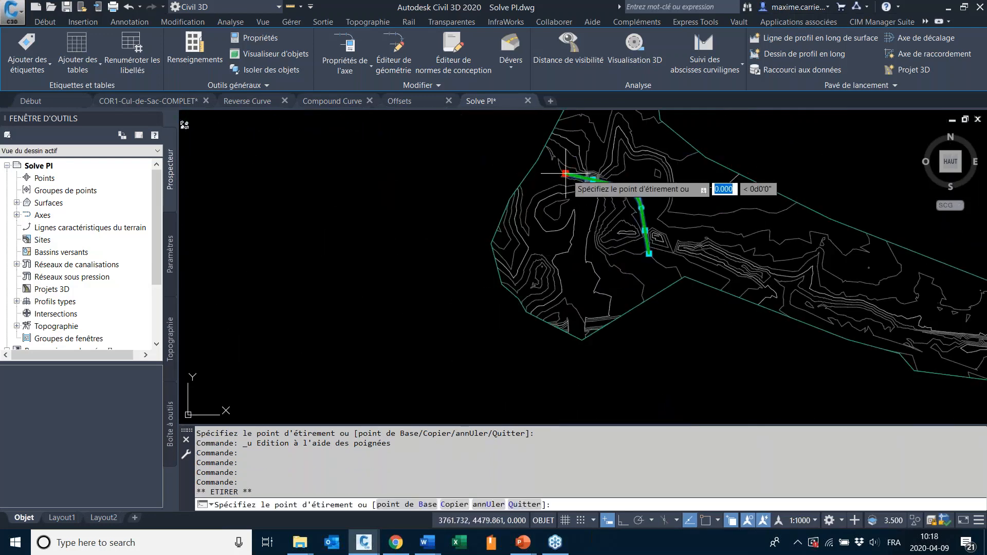
pyautogui.click(574, 238)
pyautogui.scroll(4, 530, 298)
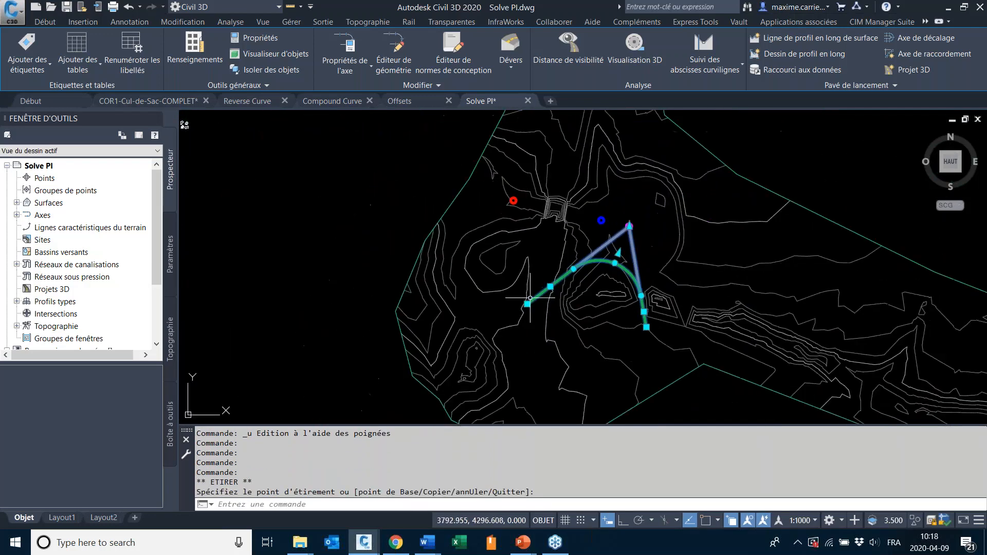
pyautogui.click(527, 304)
pyautogui.click(537, 170)
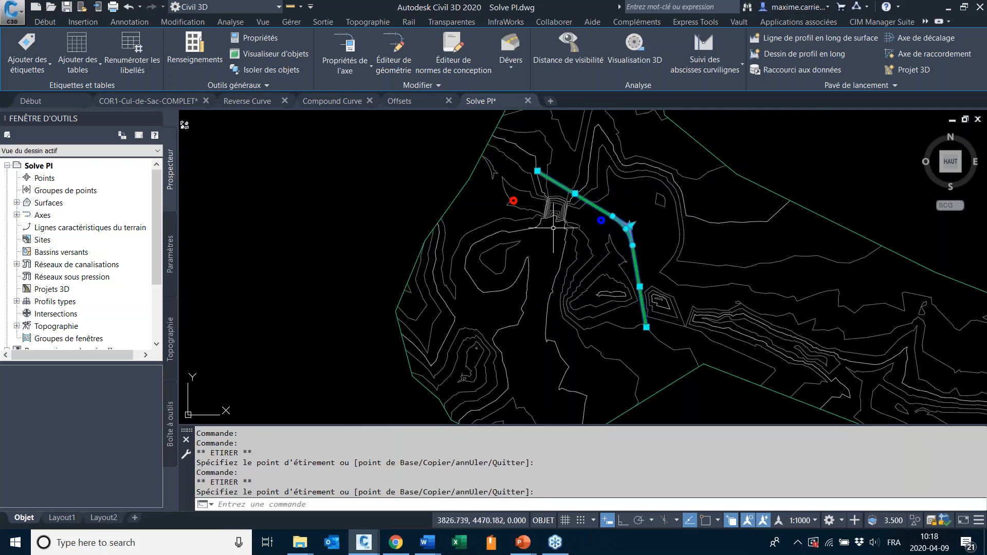
pyautogui.scroll(6, 638, 226)
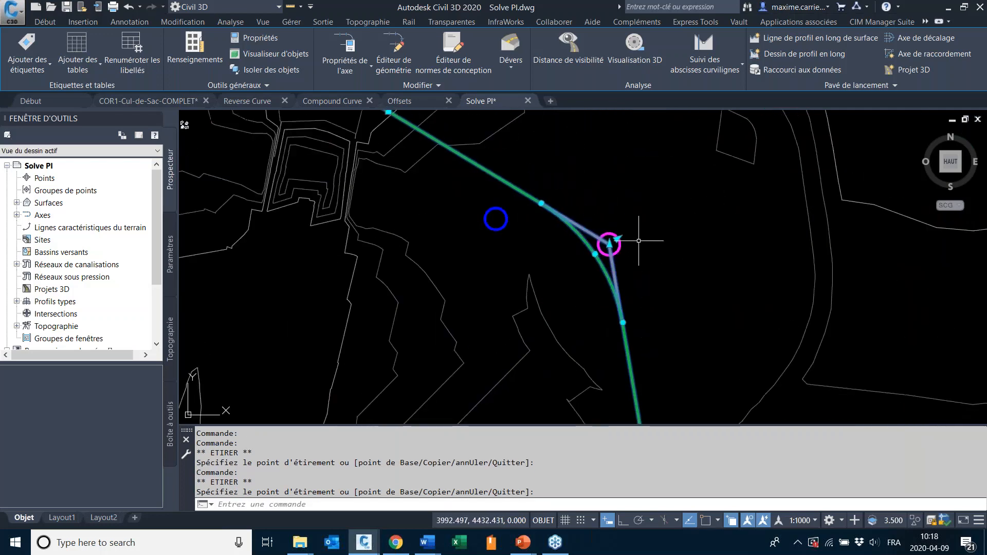
pyautogui.scroll(-4, 652, 243)
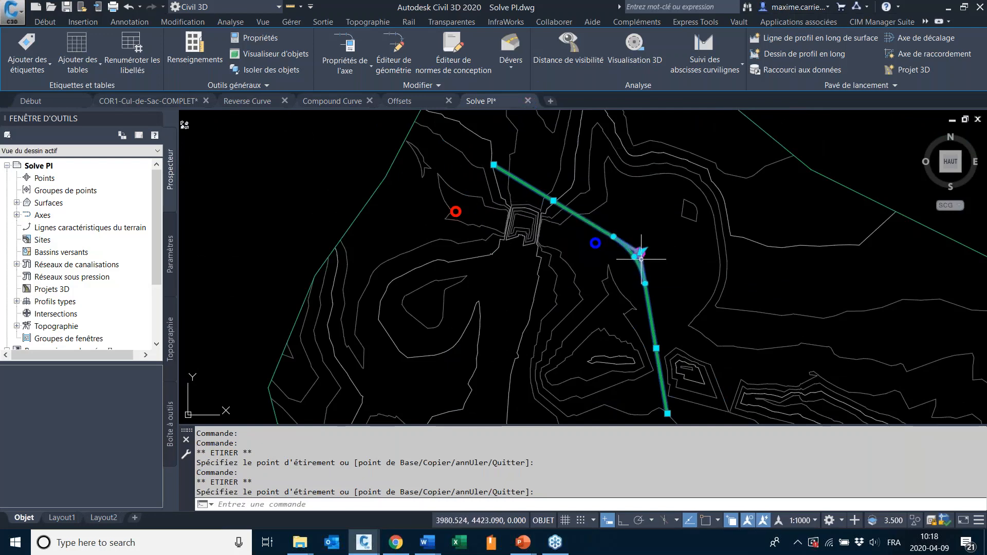
pyautogui.moveTo(639, 252)
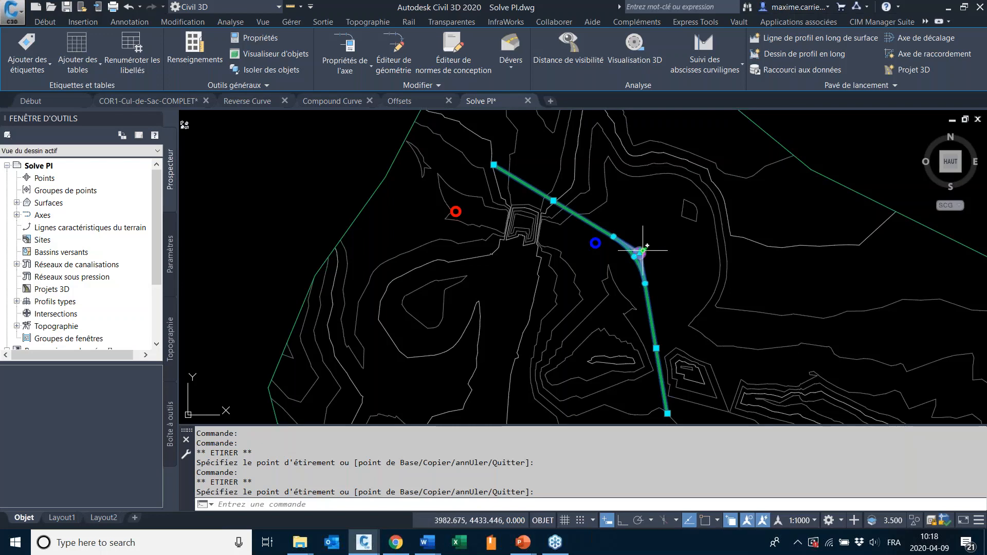
pyautogui.moveTo(639, 253)
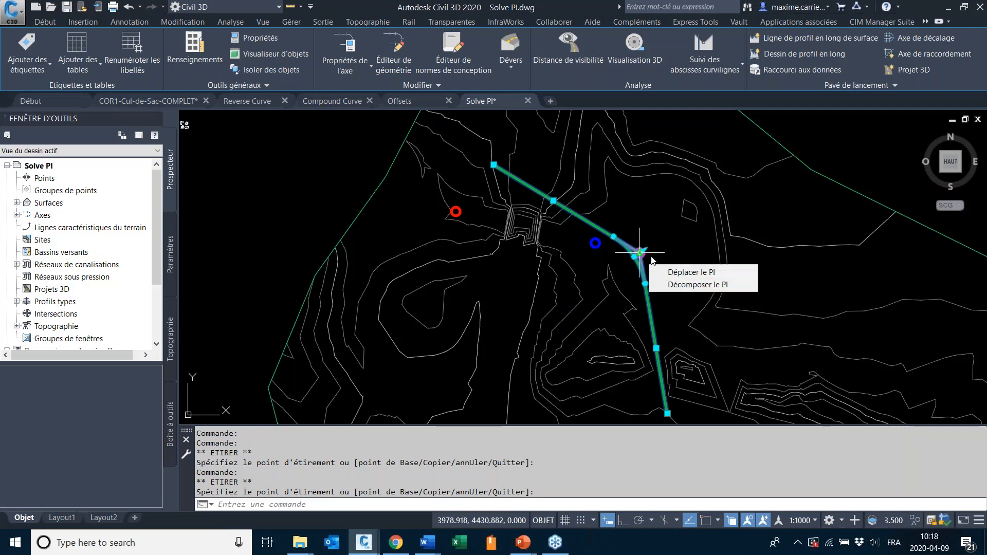
pyautogui.click(682, 287)
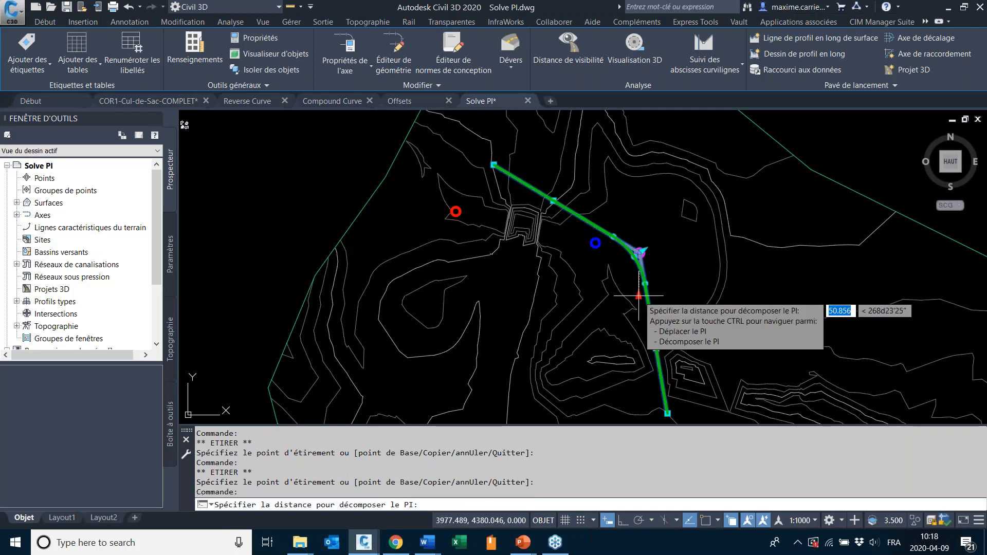
pyautogui.press('Escape')
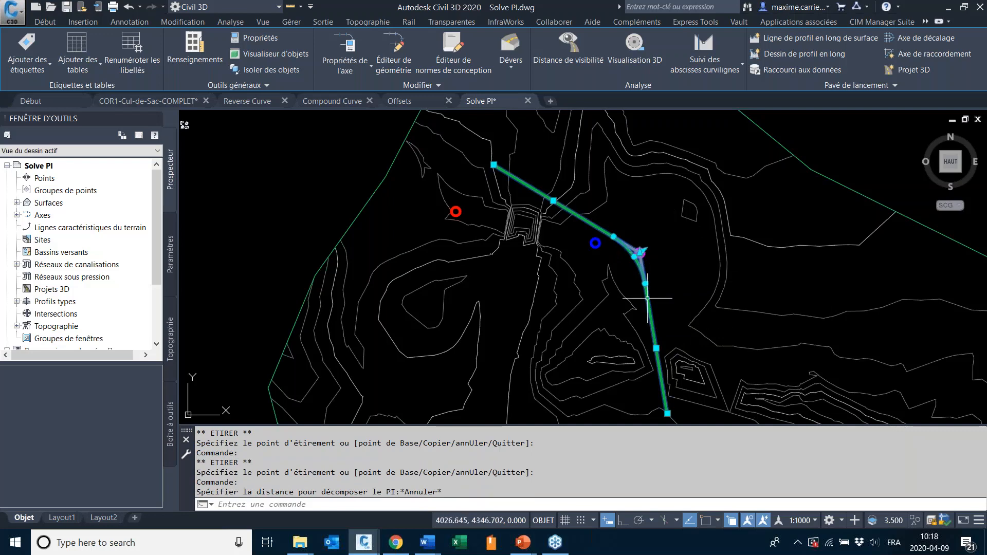
# - Stretch the alignment's start point onto the red circle, and close the Solve PI drawing
pyautogui.click(494, 165)
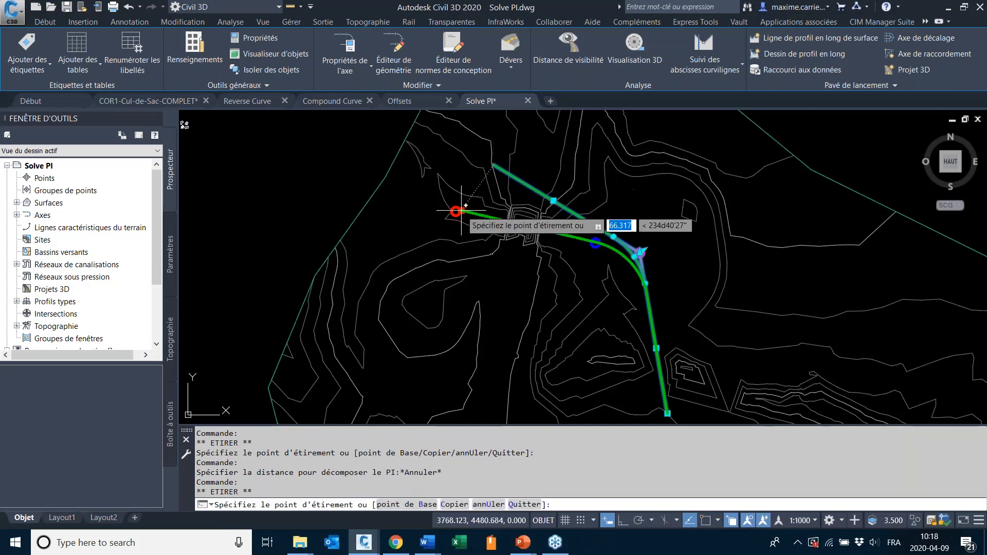
pyautogui.click(460, 210)
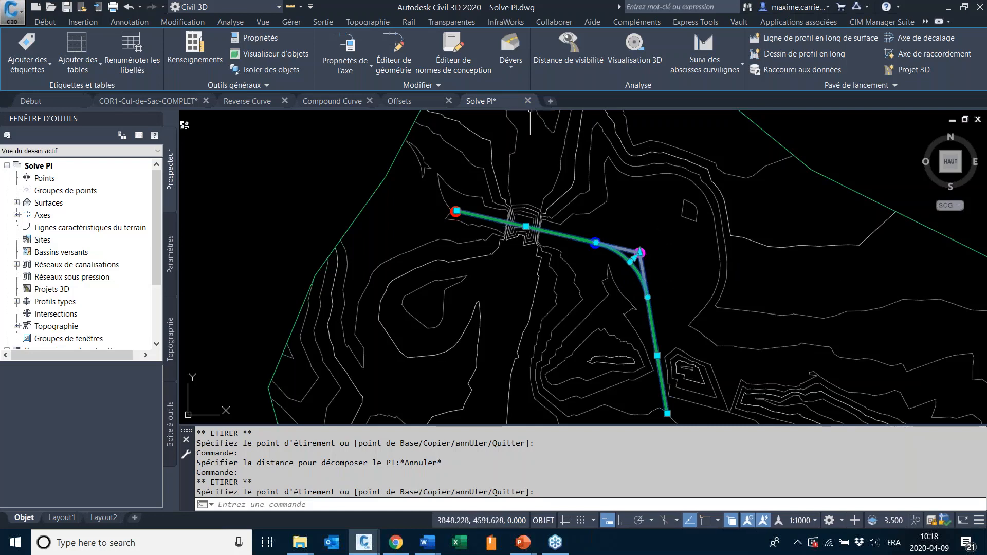
pyautogui.click(527, 101)
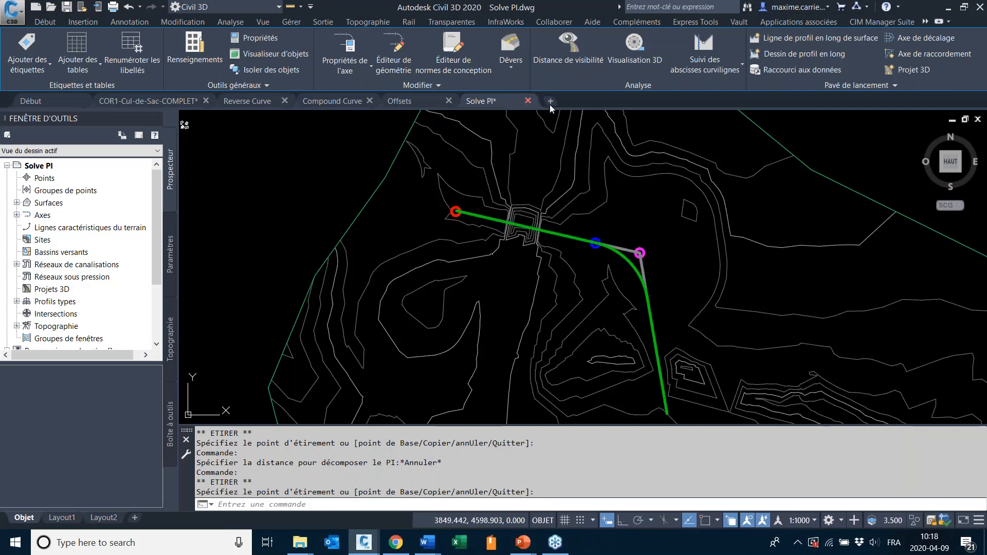
pyautogui.click(538, 305)
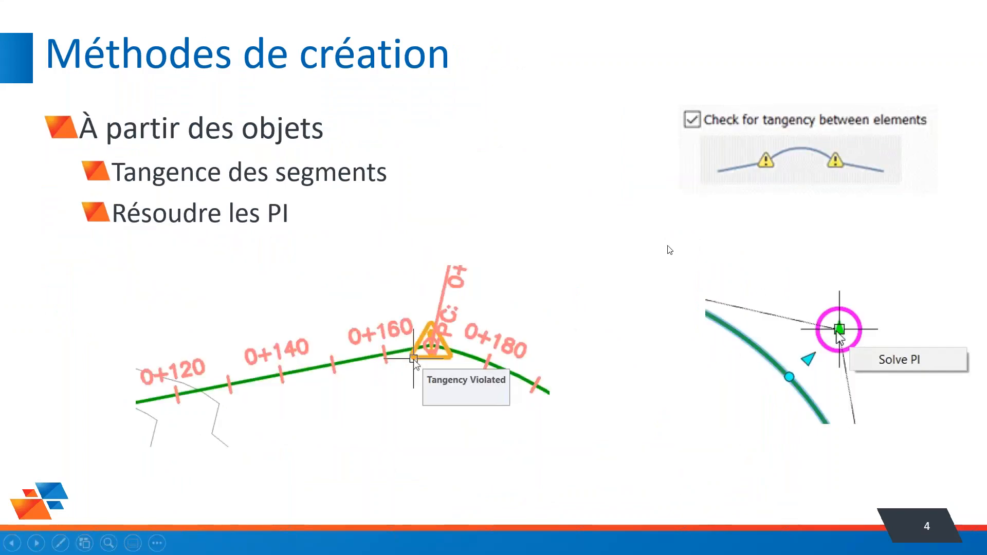
# - Advance the presentation to the slide on alignment creation tools, and switch to the Constraints drawing in Civil 3D
pyautogui.click(709, 262)
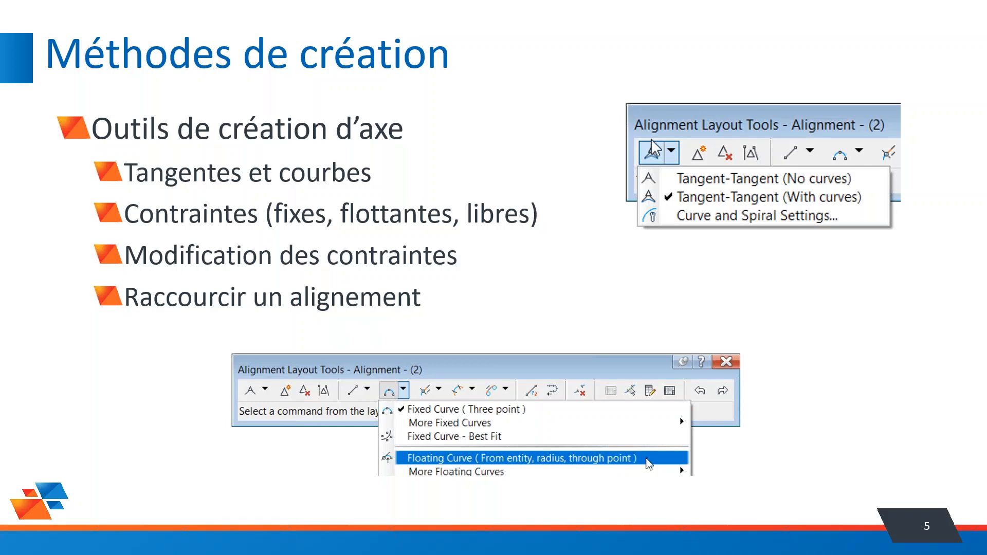
pyautogui.hotkey('alt', 'Tab')
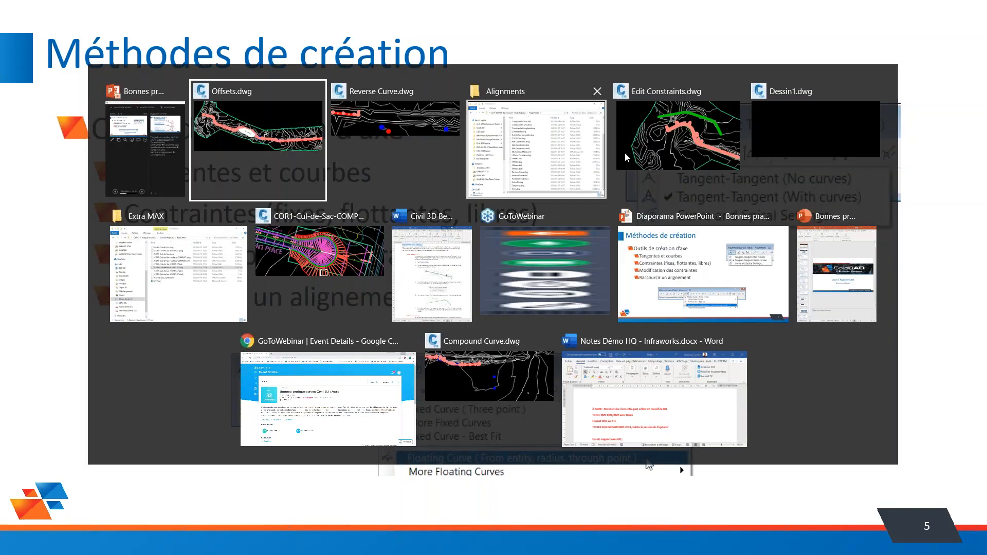
pyautogui.click(712, 124)
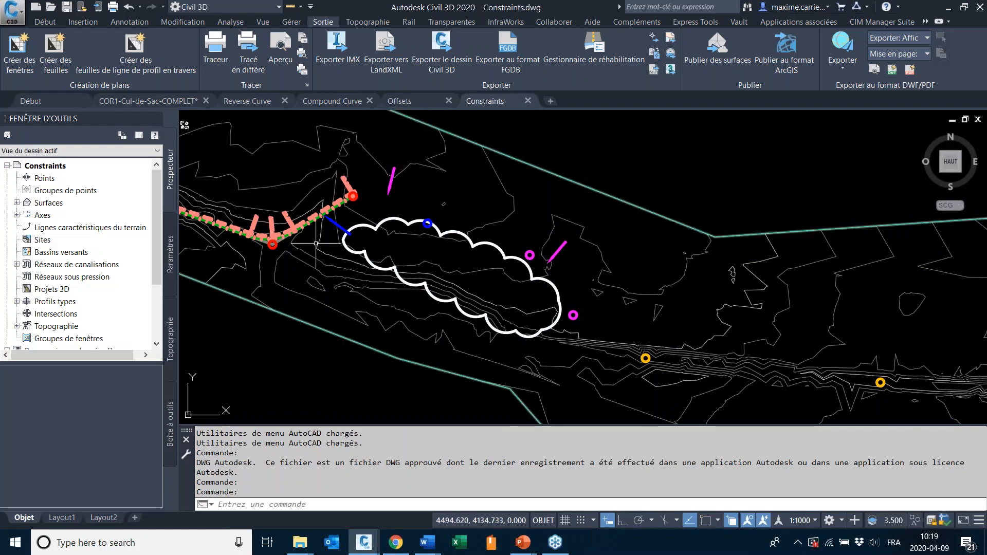
# - Select the existing alignment west of the revision cloud, open its geometry editor, and place the layout tools above the work area
pyautogui.scroll(4, 265, 208)
pyautogui.moveTo(346, 251); pyautogui.dragTo(590, 324, button='middle')
pyautogui.scroll(-4, 461, 238)
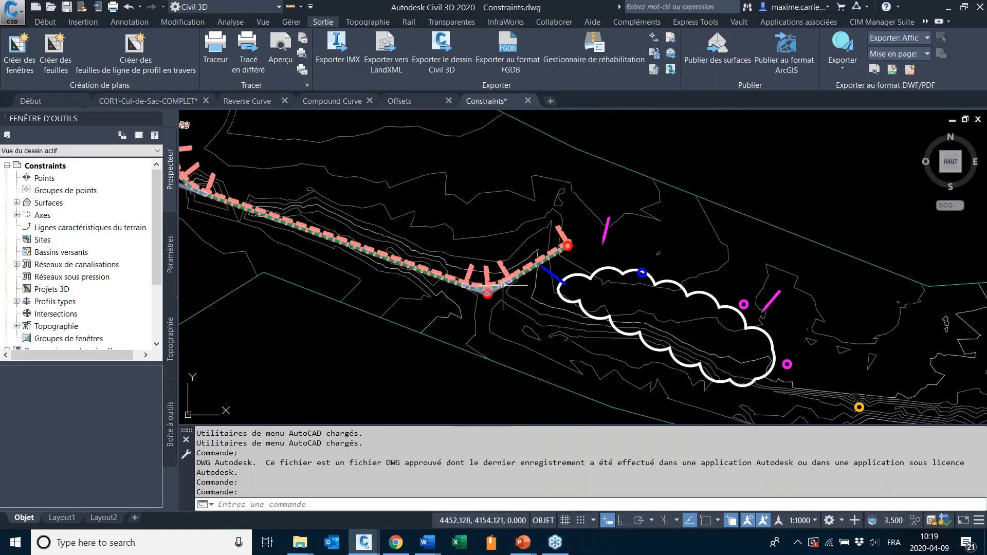
pyautogui.scroll(4, 503, 284)
pyautogui.click(506, 285)
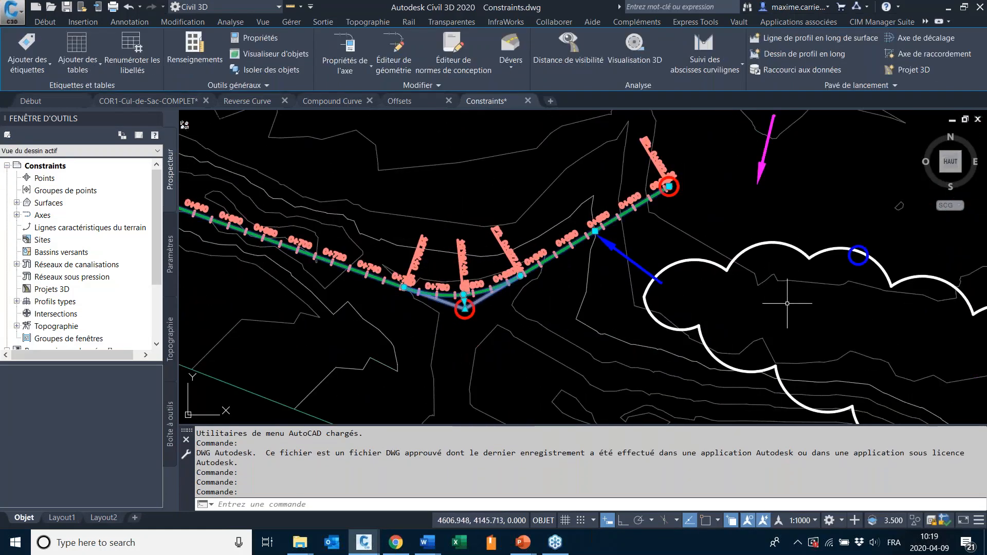
pyautogui.scroll(-4, 479, 175)
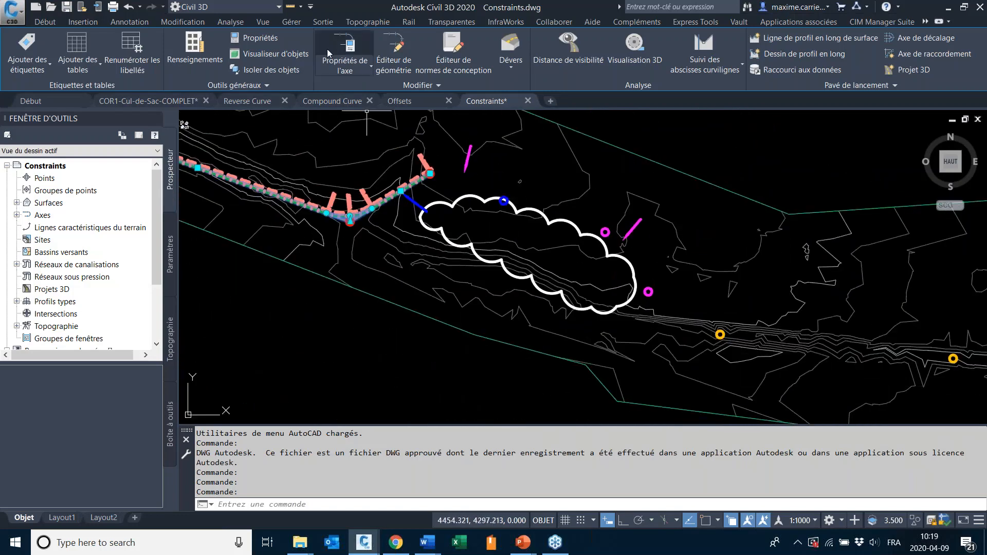
pyautogui.click(391, 51)
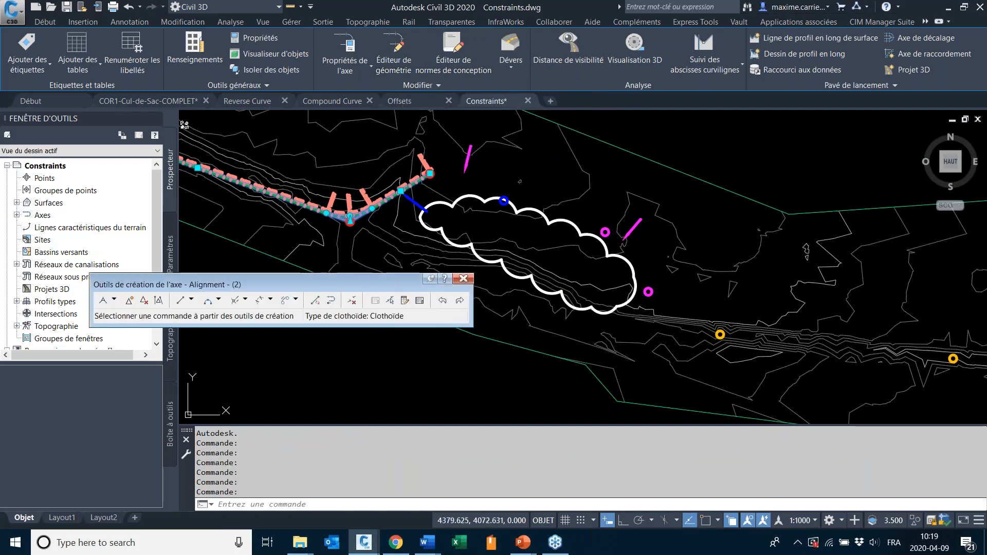
pyautogui.moveTo(316, 285); pyautogui.dragTo(537, 144)
# - Examine the existing alignment, the route around the revision cloud, and the magenta and orange circle markers farther east
pyautogui.moveTo(439, 247); pyautogui.dragTo(410, 318, button='middle')
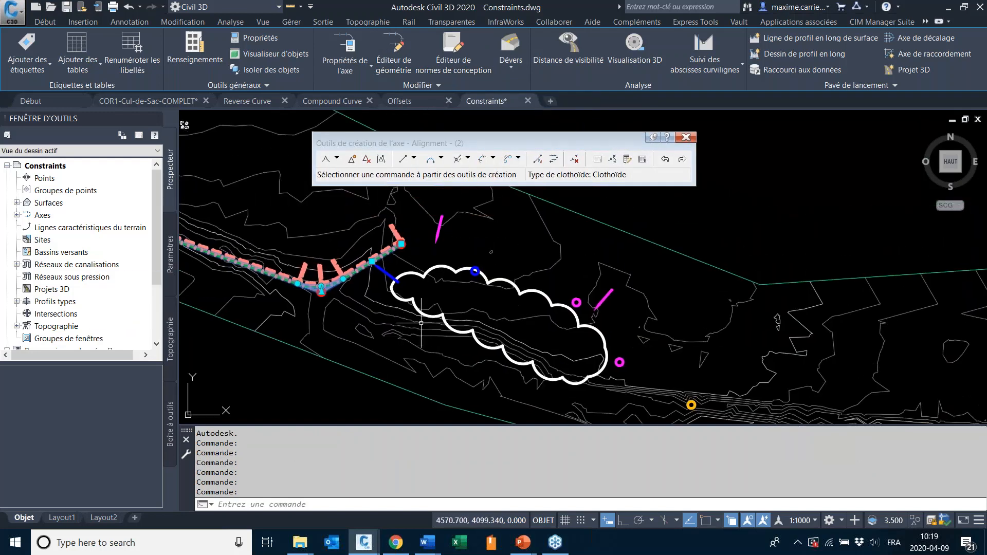
pyautogui.moveTo(625, 321); pyautogui.dragTo(446, 273, button='middle')
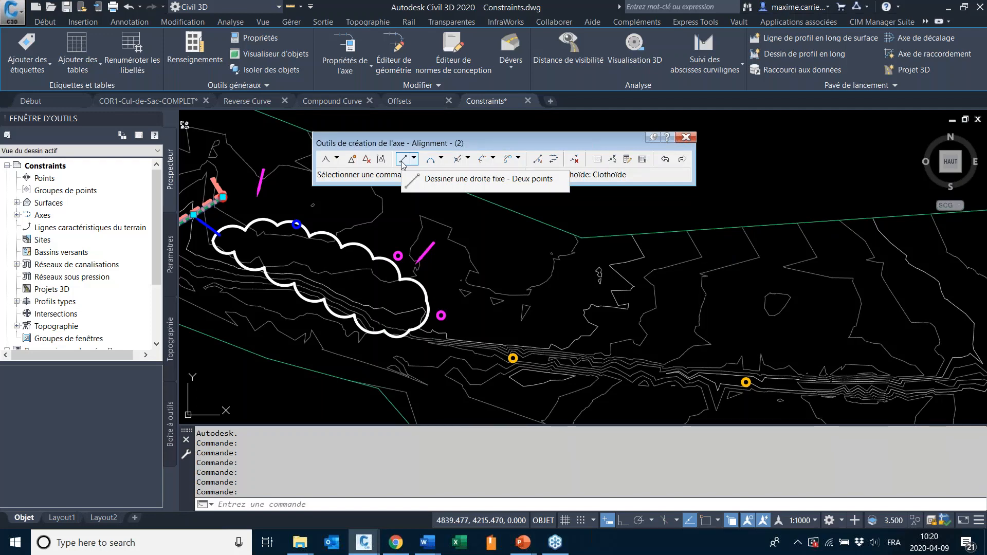
pyautogui.moveTo(338, 273)
pyautogui.mouseDown(button='middle')
pyautogui.moveTo(686, 341)
pyautogui.moveTo(679, 329)
pyautogui.mouseUp(button='middle')
pyautogui.scroll(-2, 676, 328)
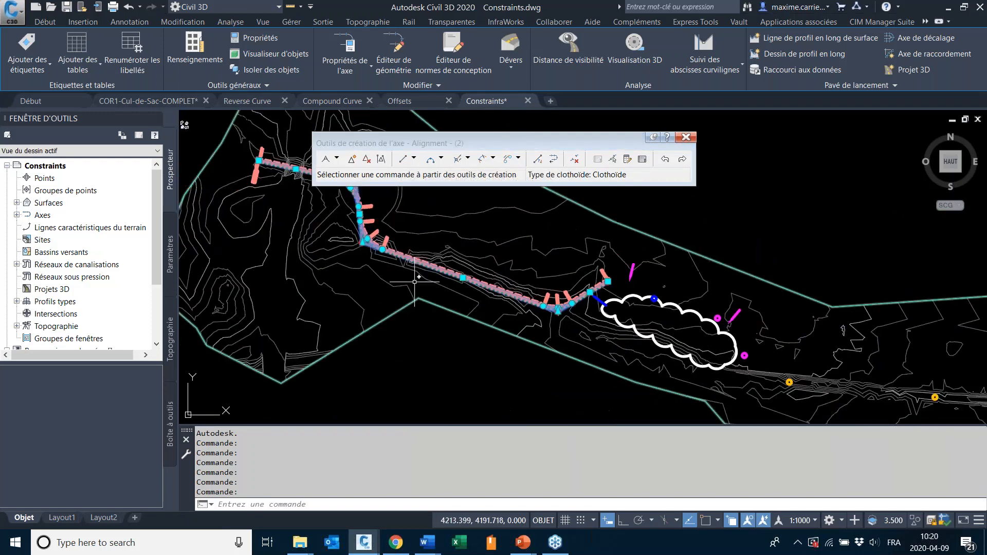
pyautogui.moveTo(339, 252); pyautogui.dragTo(281, 301, button='middle')
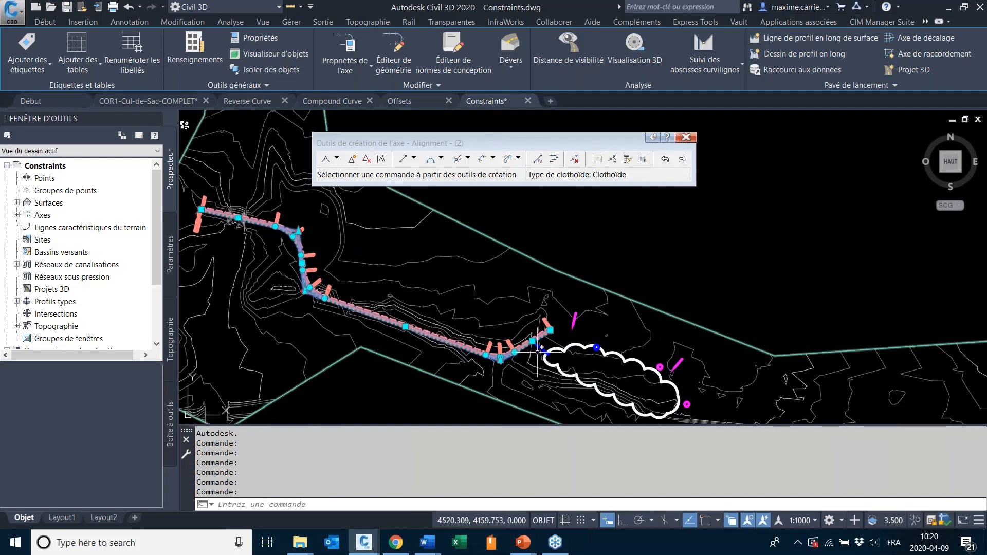
pyautogui.moveTo(589, 329); pyautogui.dragTo(430, 237, button='middle')
pyautogui.moveTo(275, 227); pyautogui.dragTo(435, 229, button='middle')
pyautogui.scroll(2, 771, 369)
pyautogui.moveTo(809, 358); pyautogui.dragTo(588, 330, button='middle')
pyautogui.moveTo(237, 228); pyautogui.dragTo(470, 297, button='middle')
pyautogui.moveTo(650, 364); pyautogui.dragTo(423, 305, button='middle')
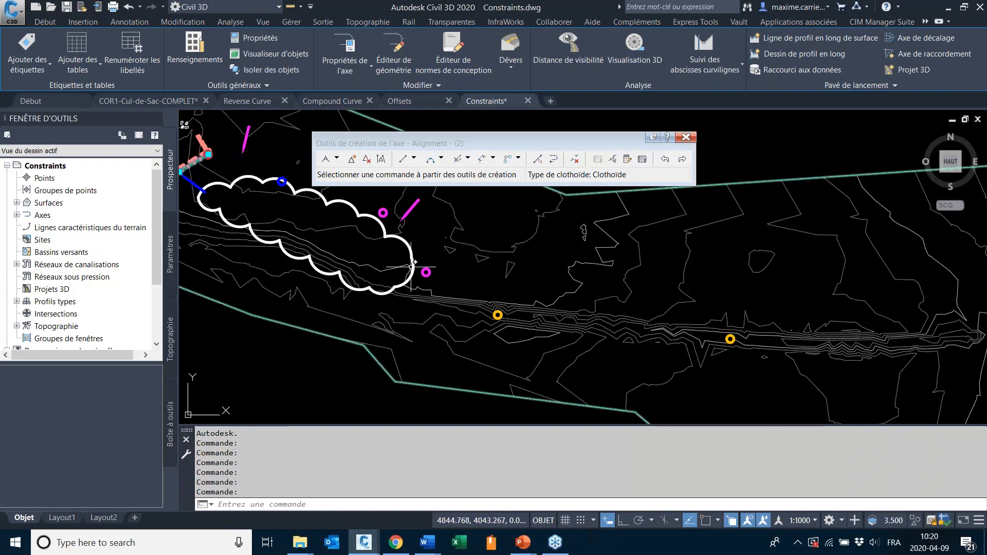
pyautogui.moveTo(180, 154); pyautogui.dragTo(288, 247, button='middle')
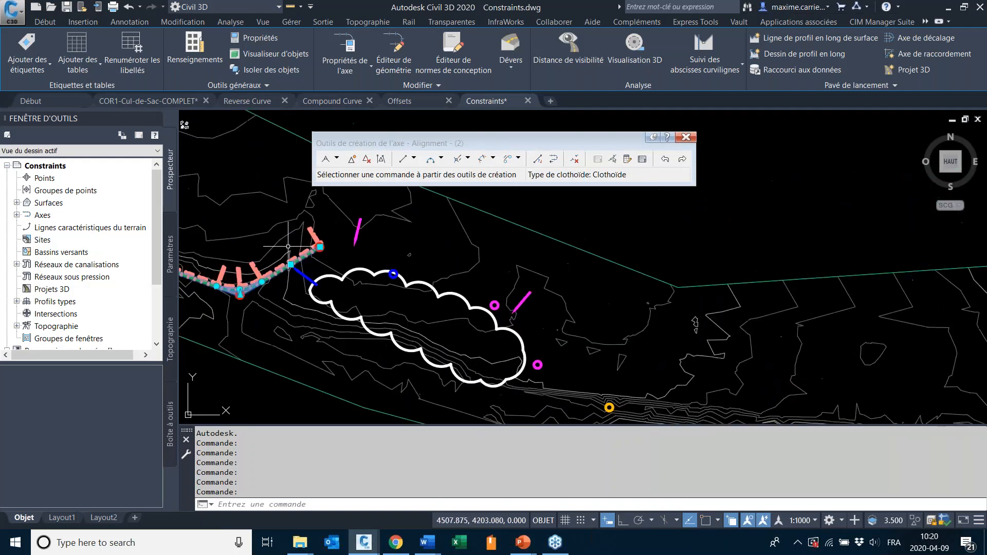
pyautogui.moveTo(570, 310); pyautogui.dragTo(405, 233, button='middle')
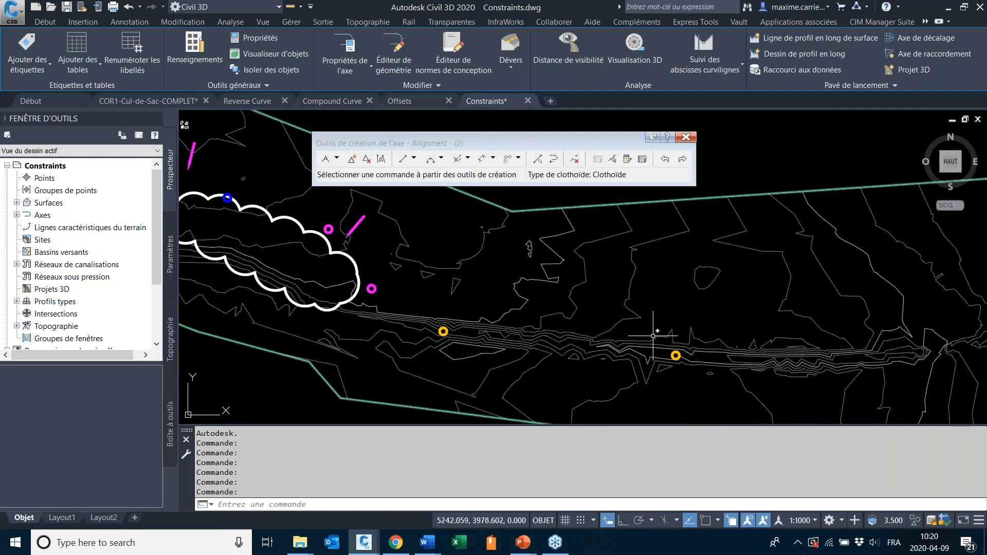
pyautogui.moveTo(418, 235); pyautogui.dragTo(713, 307, button='middle')
pyautogui.scroll(7, 305, 267)
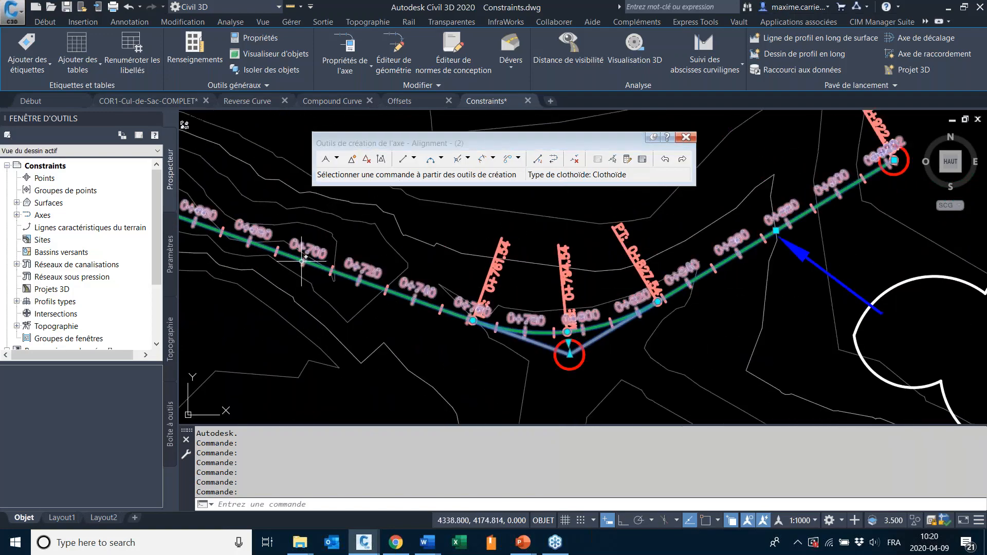
pyautogui.scroll(-2, 237, 276)
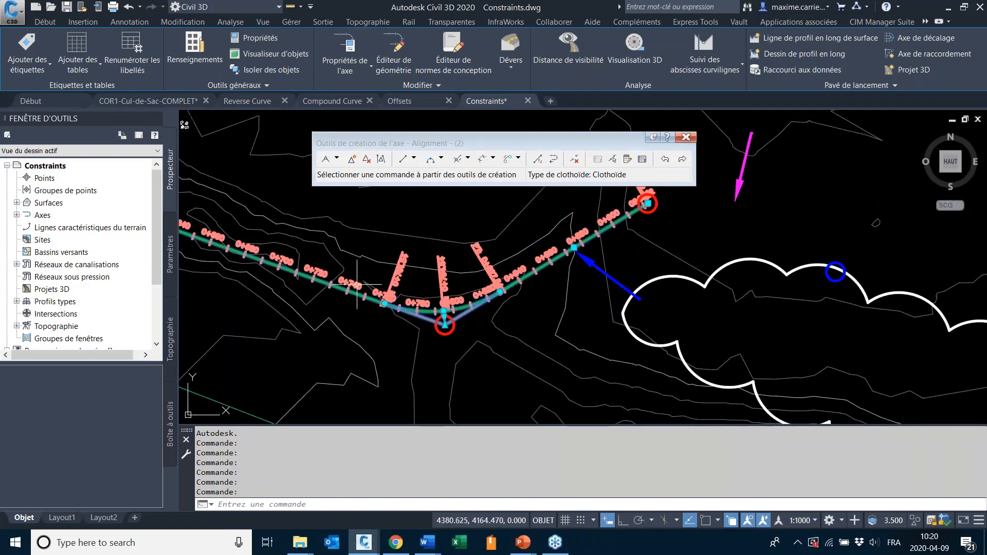
pyautogui.scroll(-4, 351, 291)
pyautogui.moveTo(540, 381); pyautogui.dragTo(364, 253, button='middle')
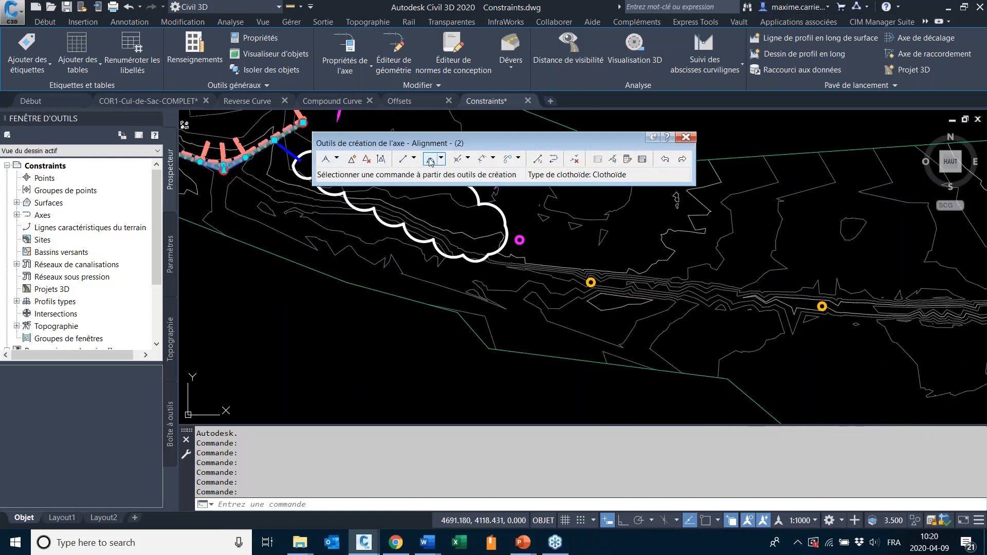
# - Start the Droite fixe (deux points) tool and enable the Centre object snap
pyautogui.click(414, 159)
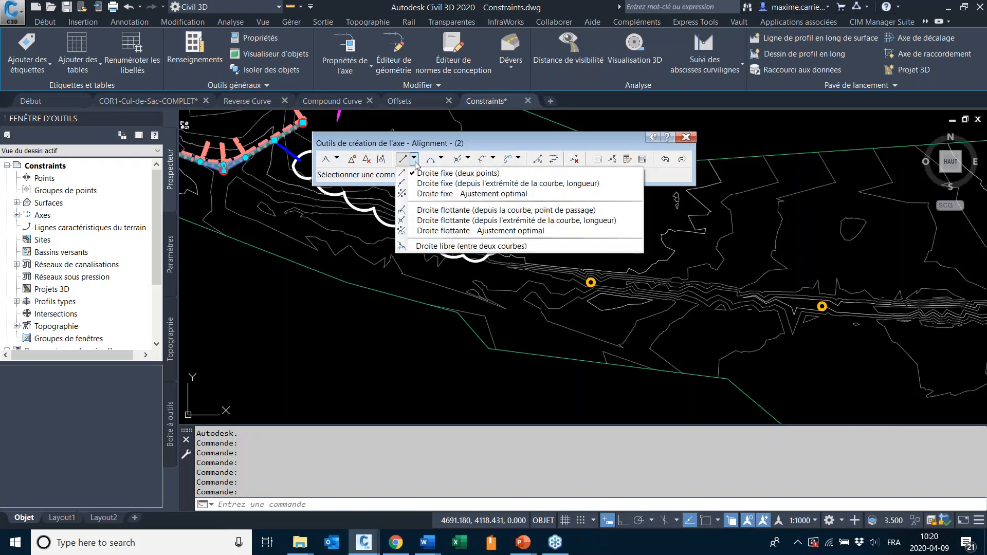
pyautogui.click(452, 173)
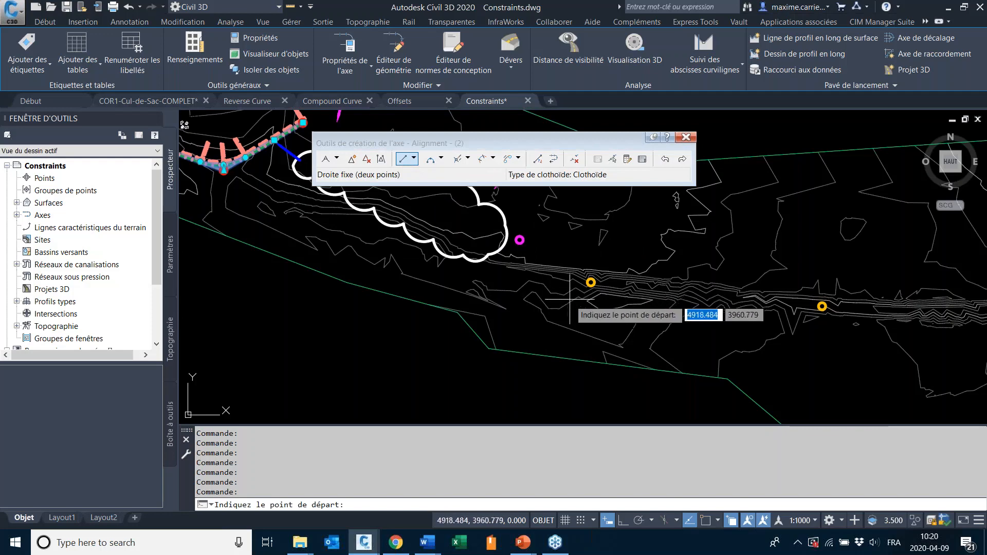
pyautogui.click(718, 521)
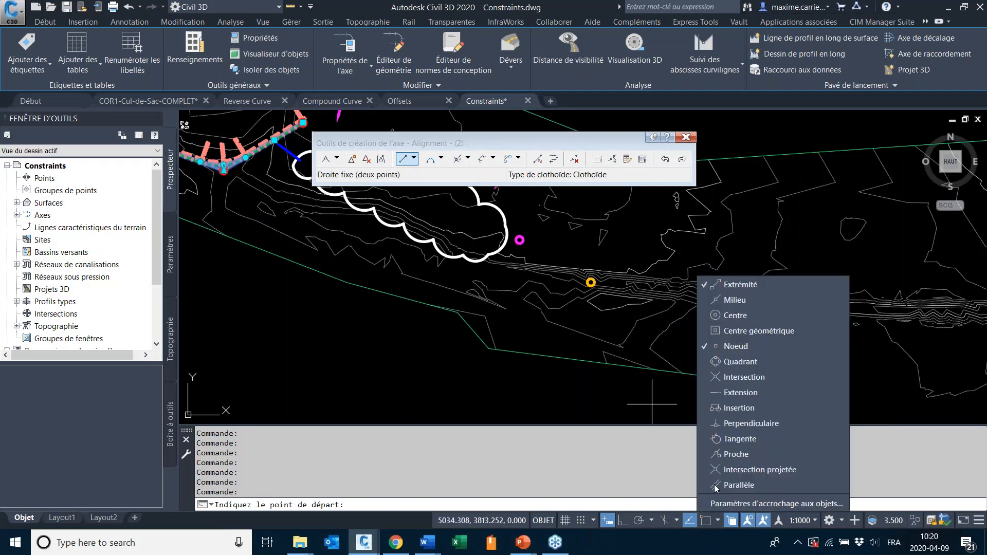
pyautogui.click(751, 317)
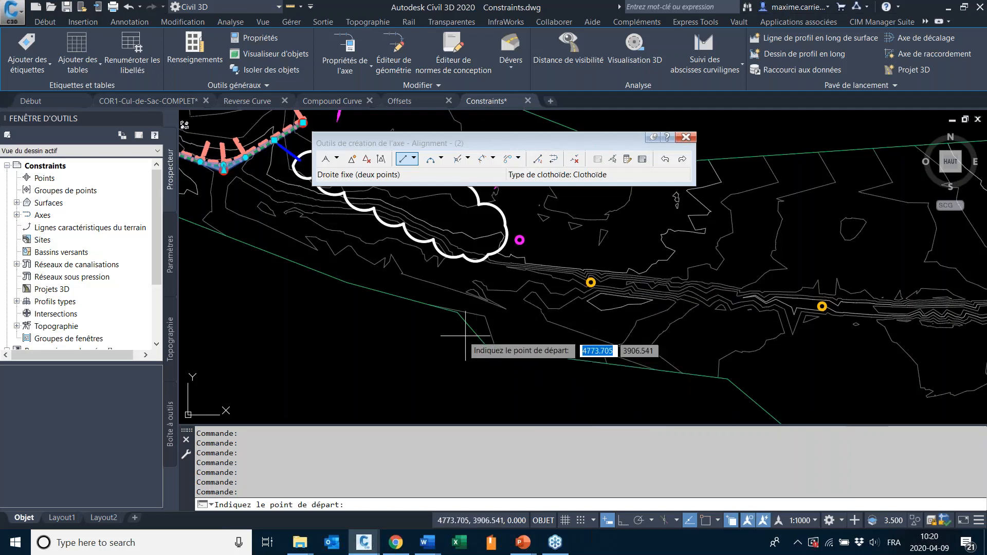
# - Draw a fixed two-point line from the centre of the western orange circle to the centre of the eastern orange circle
pyautogui.moveTo(253, 263); pyautogui.dragTo(390, 371, button='middle')
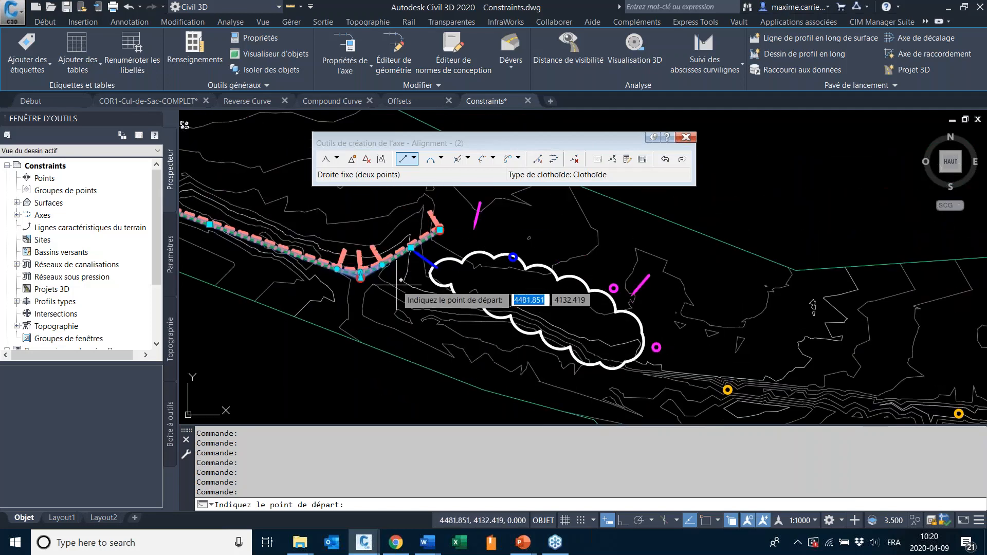
pyautogui.moveTo(628, 355); pyautogui.dragTo(396, 278, button='middle')
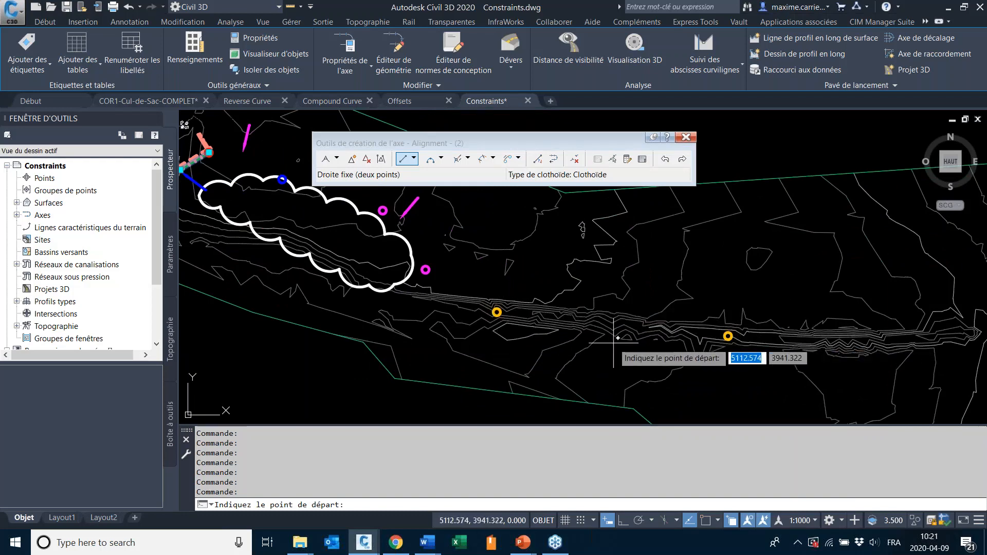
pyautogui.scroll(-4, 630, 339)
pyautogui.scroll(4, 553, 343)
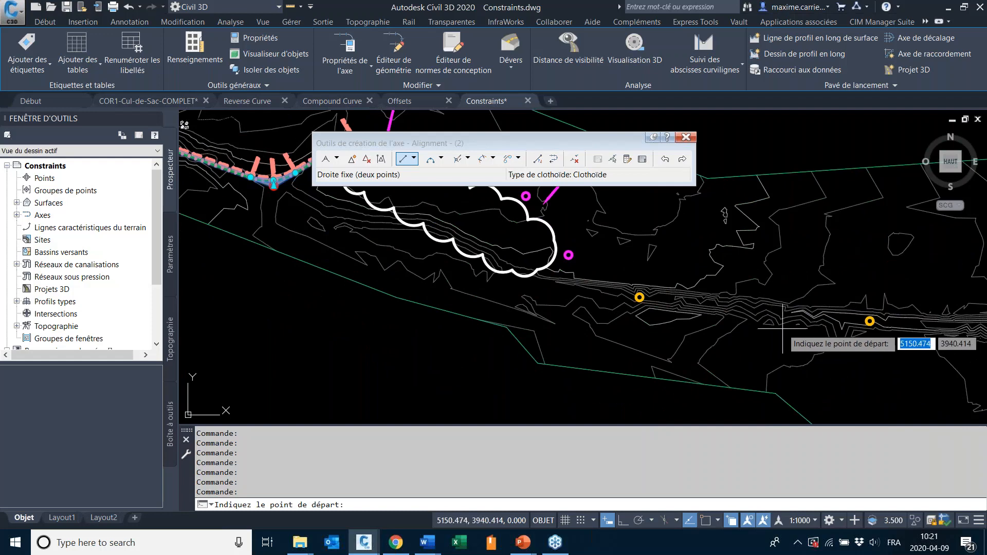
pyautogui.scroll(4, 801, 319)
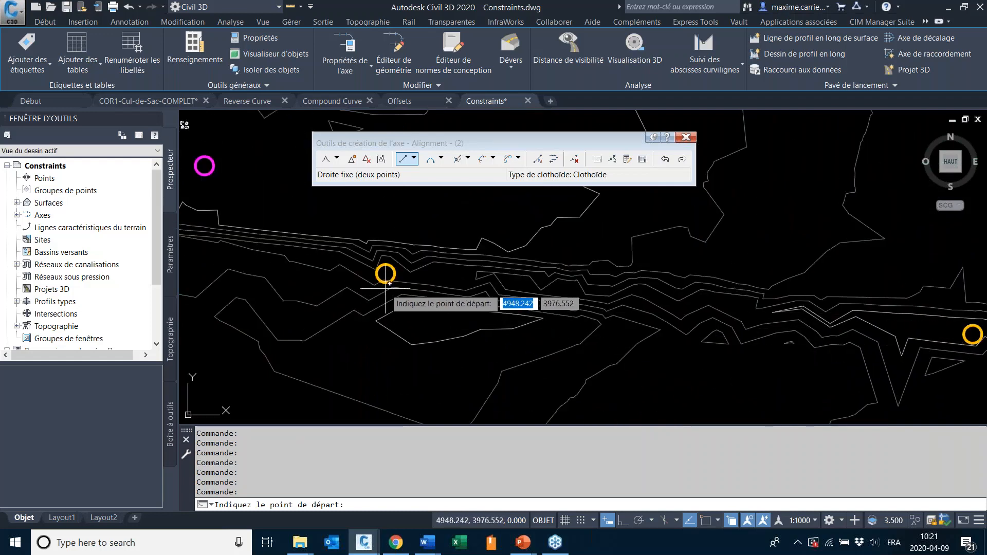
pyautogui.click(415, 160)
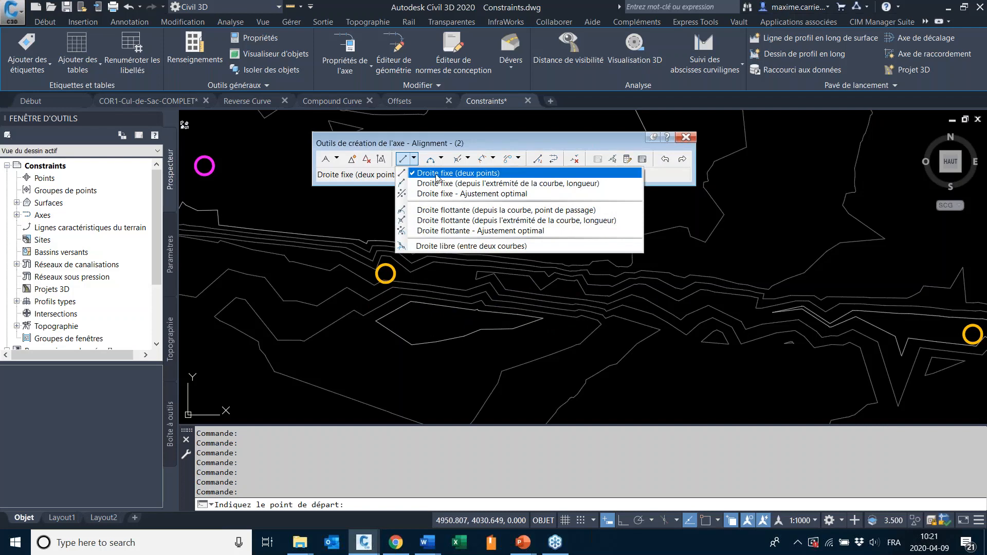
pyautogui.click(492, 147)
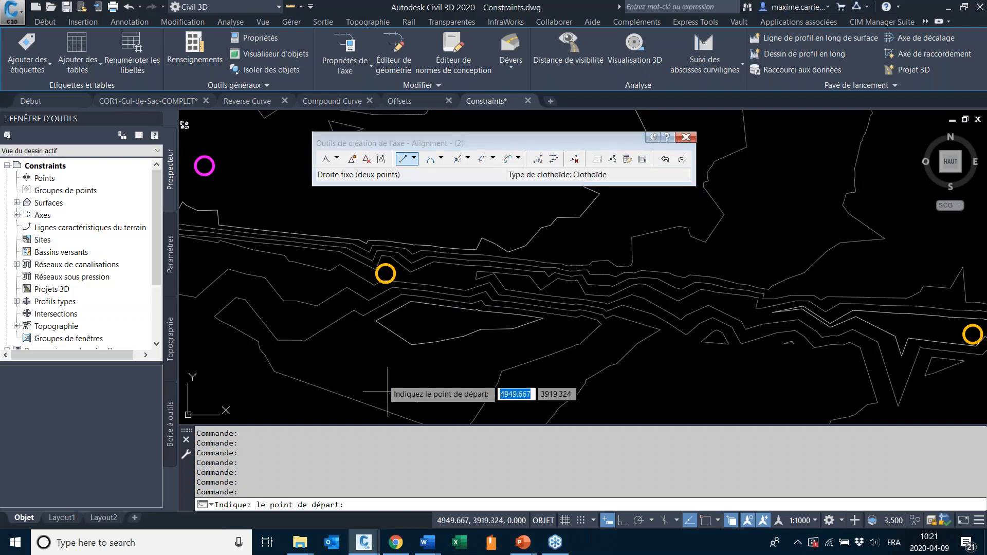
pyautogui.click(386, 274)
pyautogui.moveTo(833, 340); pyautogui.dragTo(533, 335, button='middle')
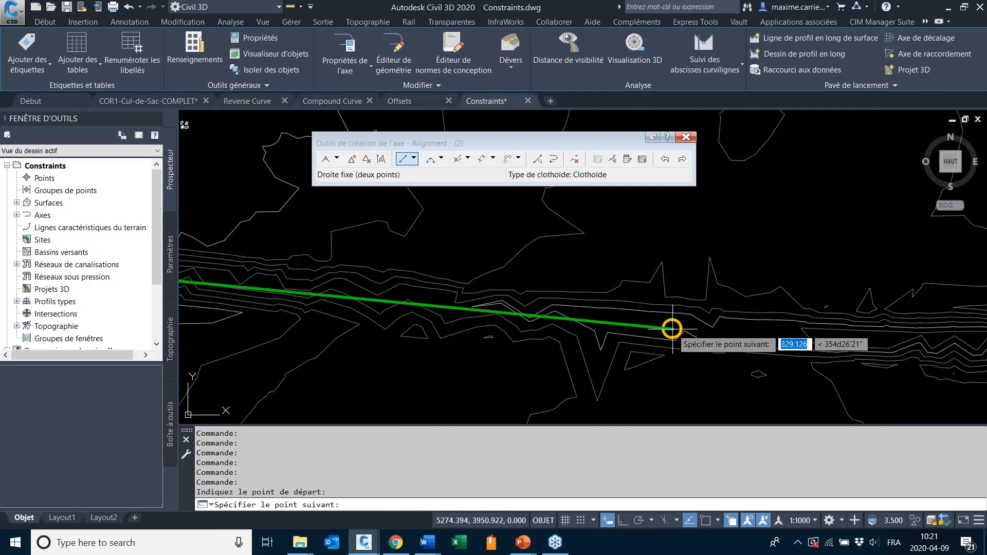
pyautogui.scroll(-4, 672, 329)
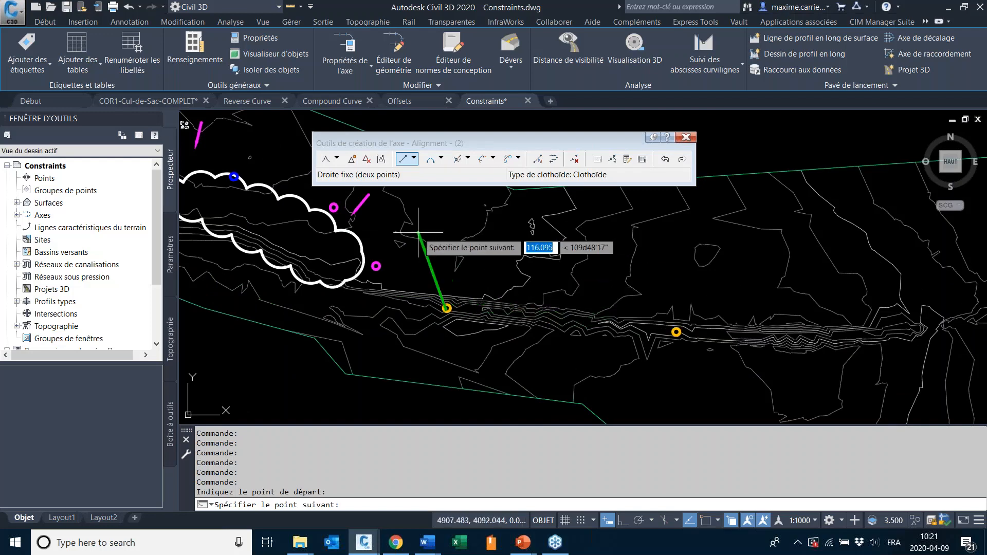
pyautogui.scroll(4, 677, 332)
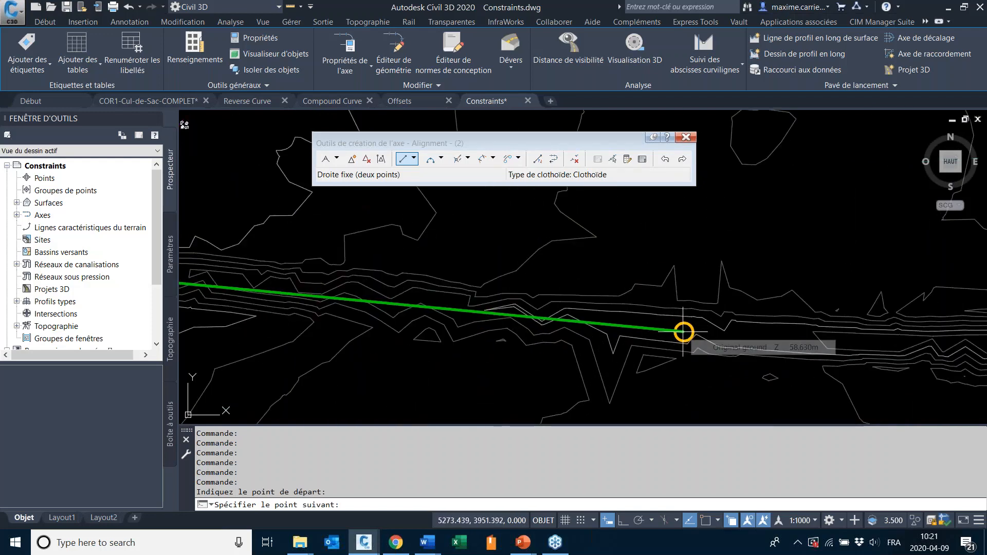
pyautogui.click(684, 331)
# - Examine the new fixed line between the orange circles in relation to the existing alignment, the revision cloud and the terrain
pyautogui.scroll(-5, 761, 338)
pyautogui.scroll(-4, 842, 358)
pyautogui.scroll(2, 607, 256)
pyautogui.moveTo(779, 294); pyautogui.dragTo(686, 265, button='middle')
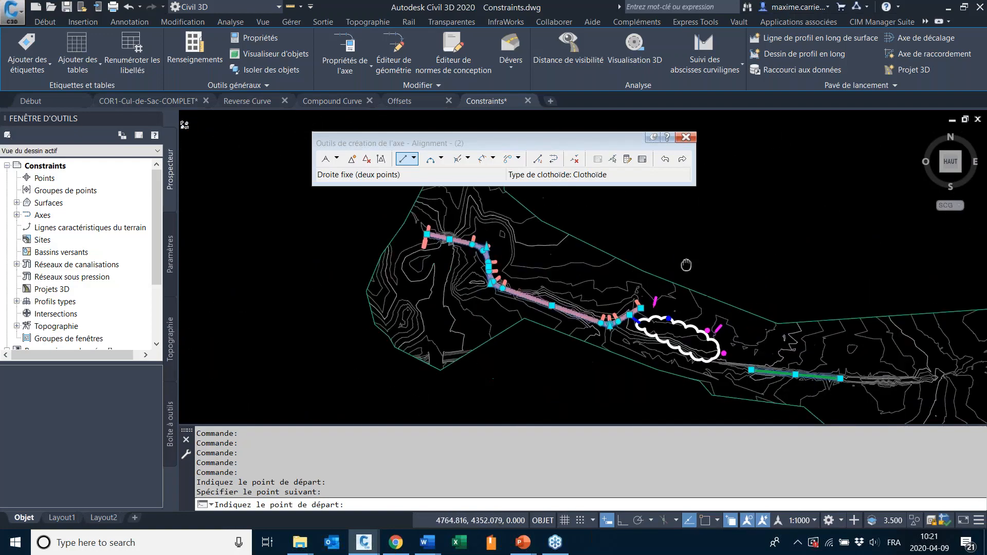
pyautogui.scroll(4, 772, 360)
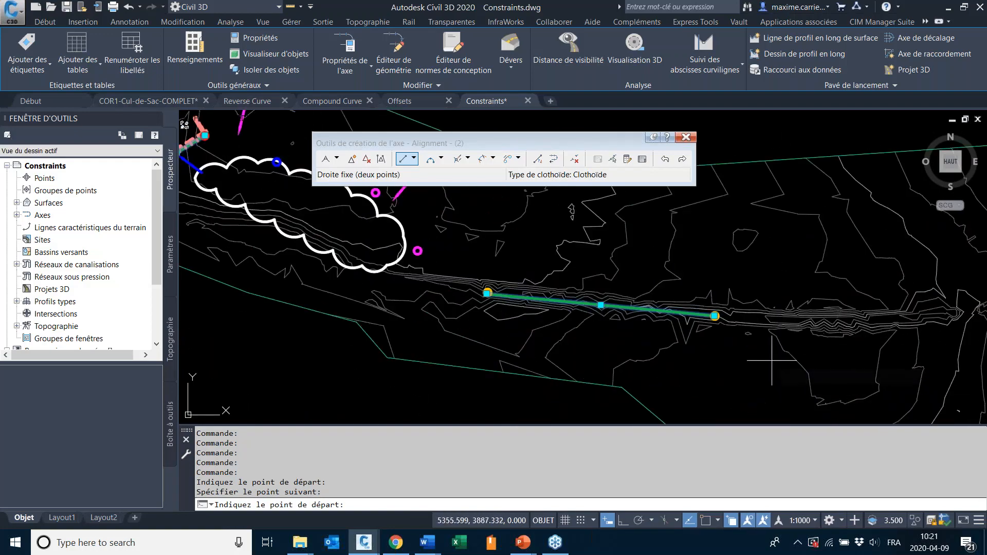
pyautogui.scroll(-3, 377, 208)
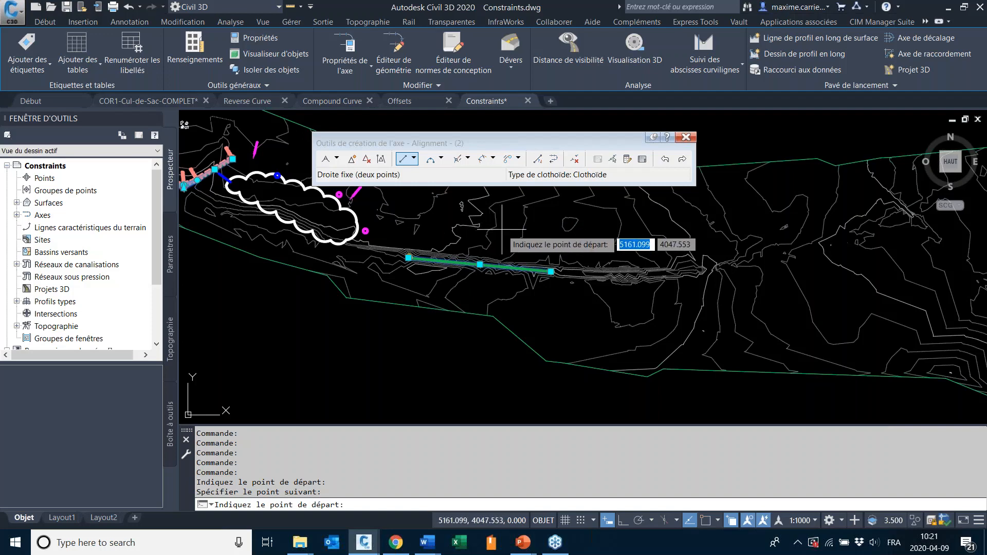
pyautogui.scroll(2, 493, 234)
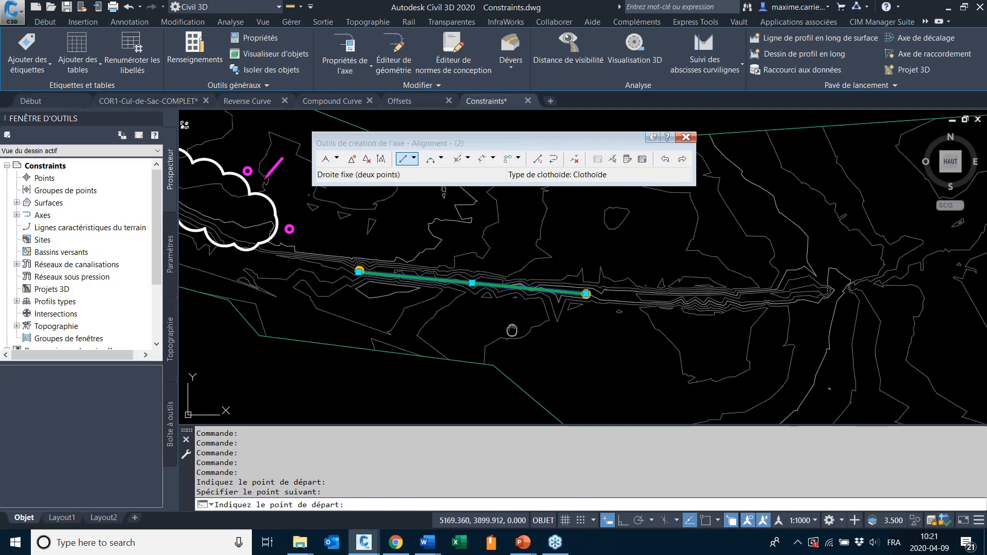
pyautogui.moveTo(469, 306); pyautogui.dragTo(737, 321, button='middle')
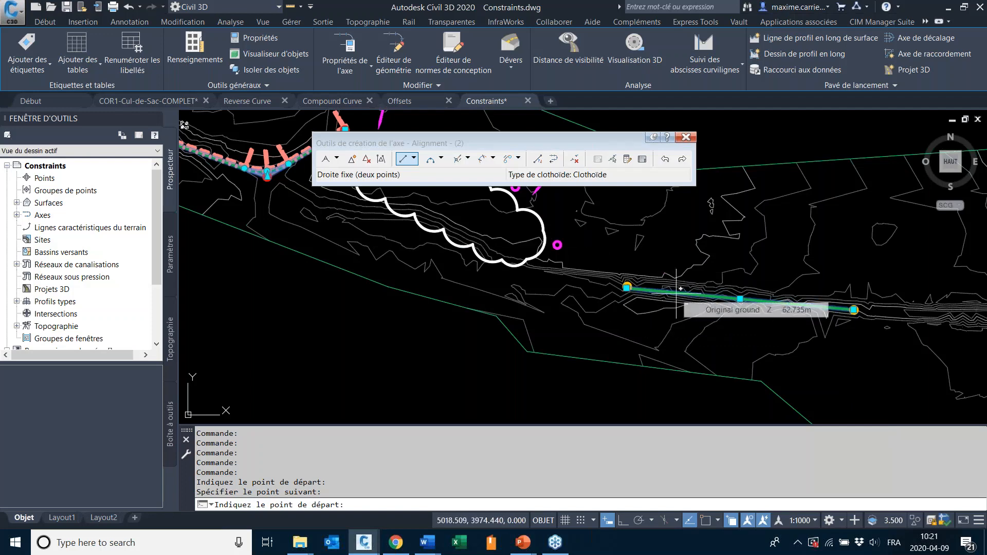
pyautogui.scroll(6, 297, 120)
pyautogui.scroll(-4, 252, 280)
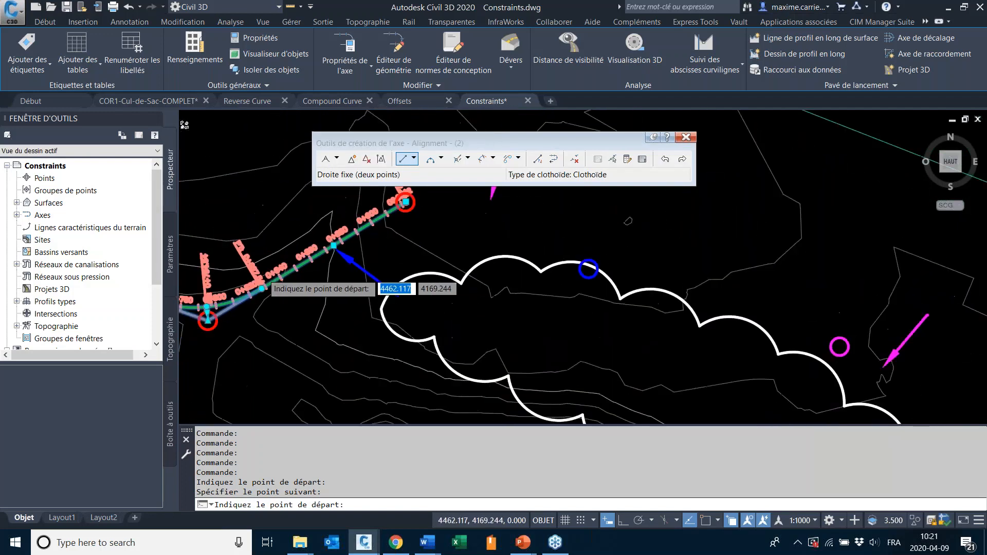
pyautogui.moveTo(571, 313); pyautogui.dragTo(448, 242, button='middle')
pyautogui.scroll(-4, 453, 237)
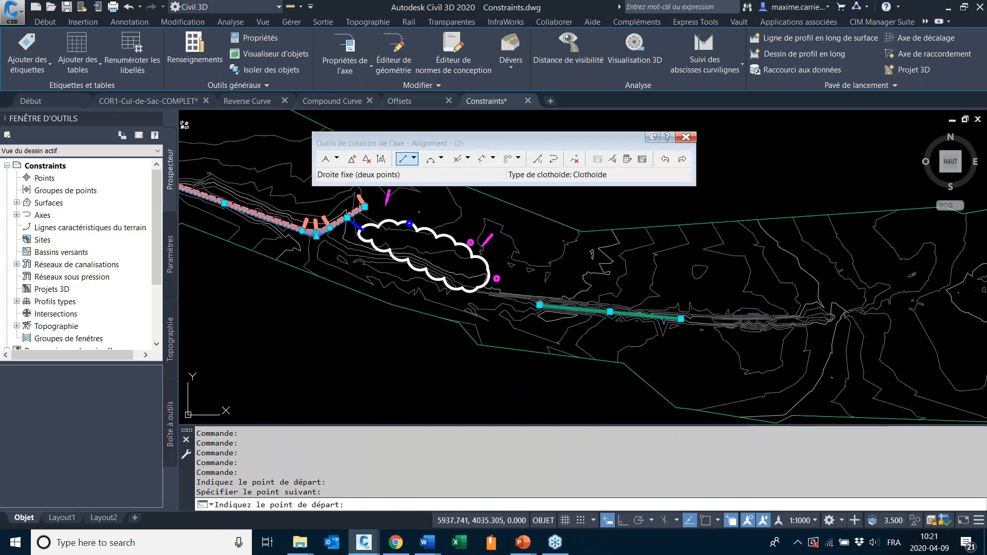
# - Examine the existing alignment's end tangent, the blue arrow and the blue circle on the revision cloud's north edge
pyautogui.hotkey('alt', 'Tab')
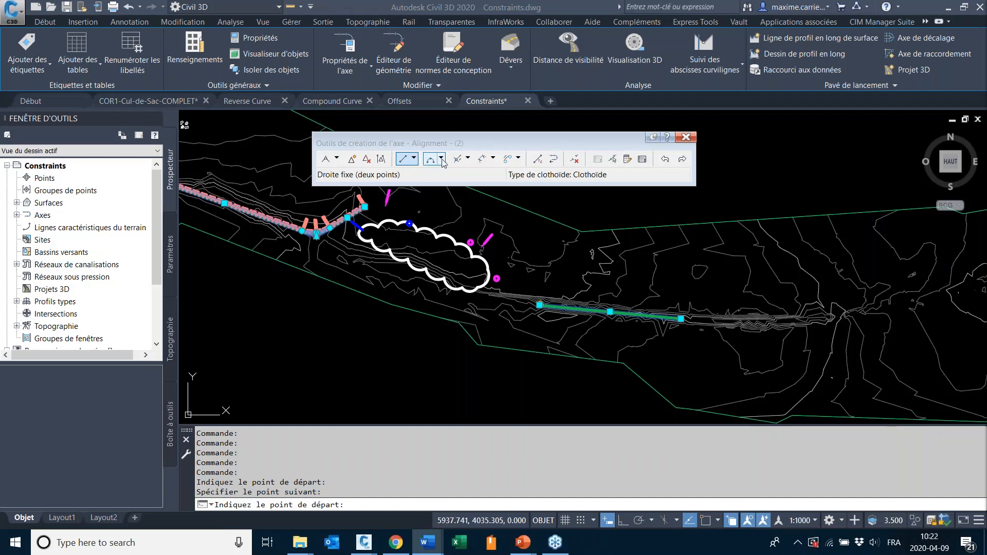
pyautogui.scroll(5, 406, 229)
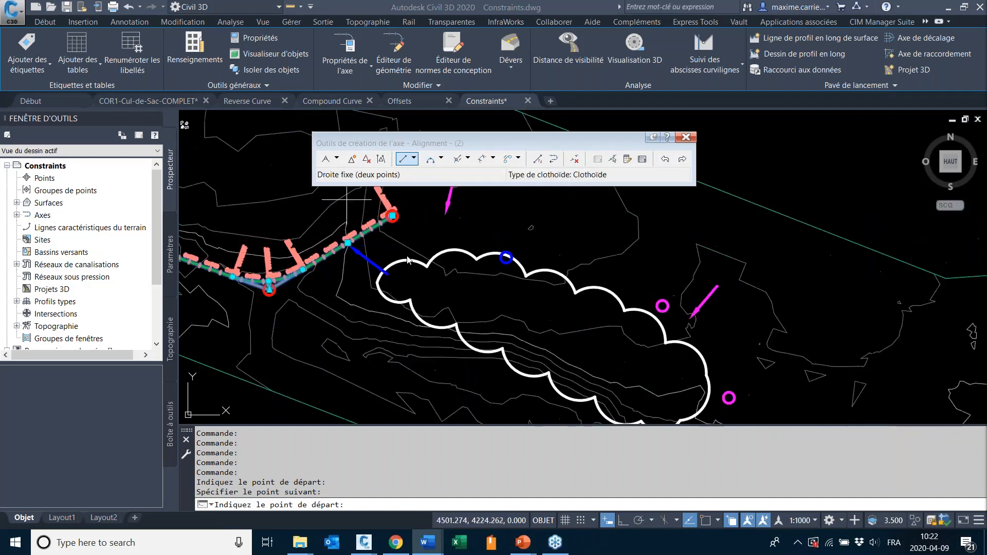
pyautogui.click(404, 257)
pyautogui.moveTo(404, 201); pyautogui.dragTo(409, 279, button='middle')
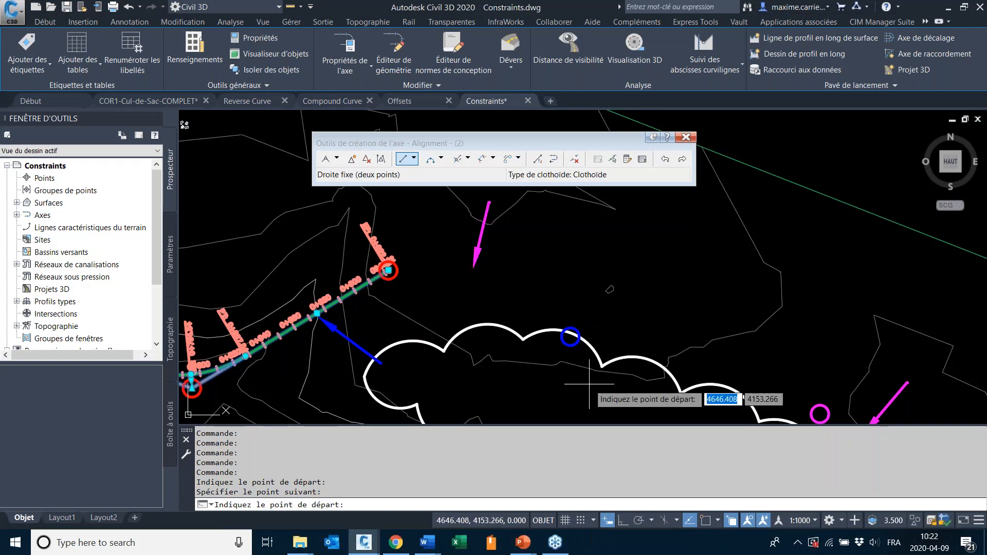
pyautogui.scroll(-4, 558, 316)
pyautogui.scroll(-4, 556, 312)
pyautogui.moveTo(596, 344); pyautogui.dragTo(487, 262, button='middle')
pyautogui.scroll(6, 539, 295)
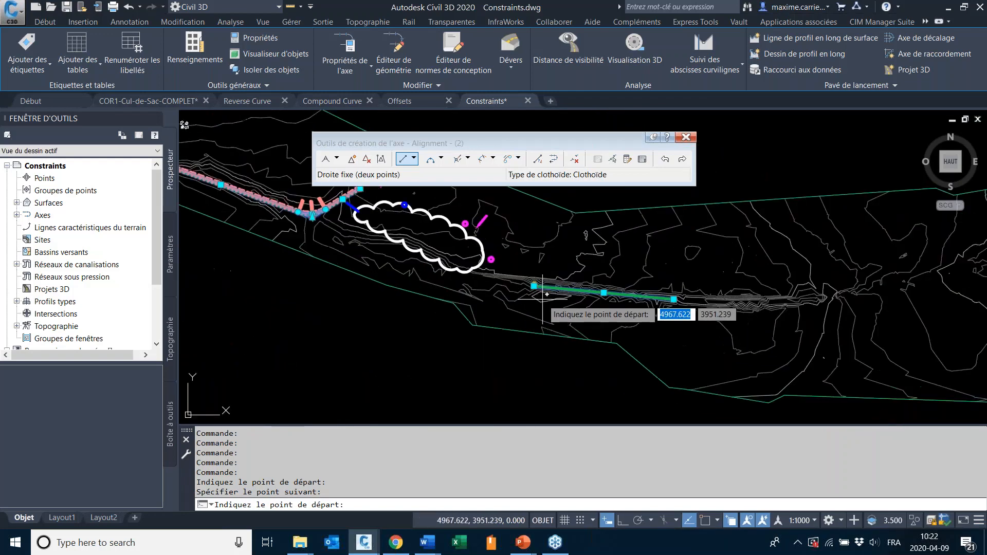
pyautogui.moveTo(199, 114); pyautogui.dragTo(503, 348, button='middle')
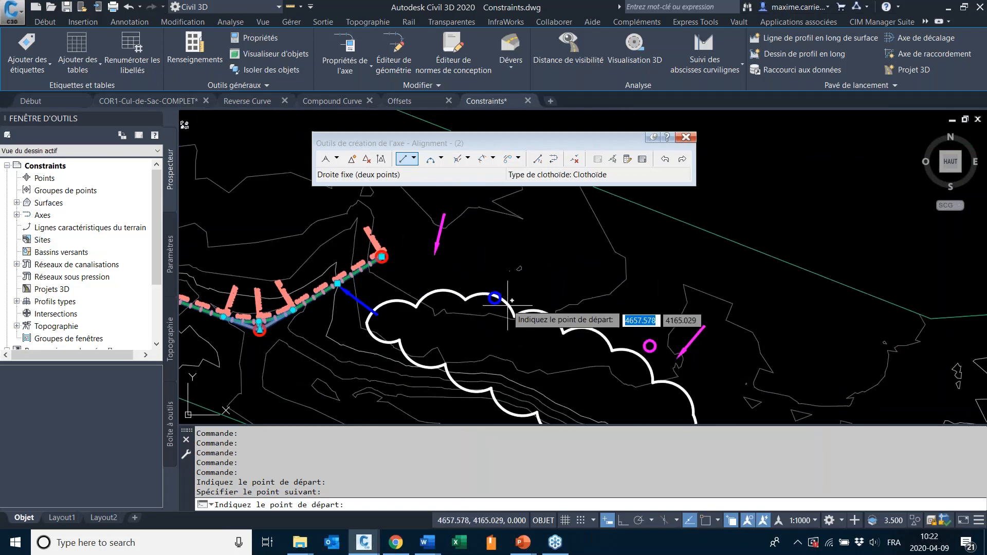
pyautogui.scroll(2, 498, 297)
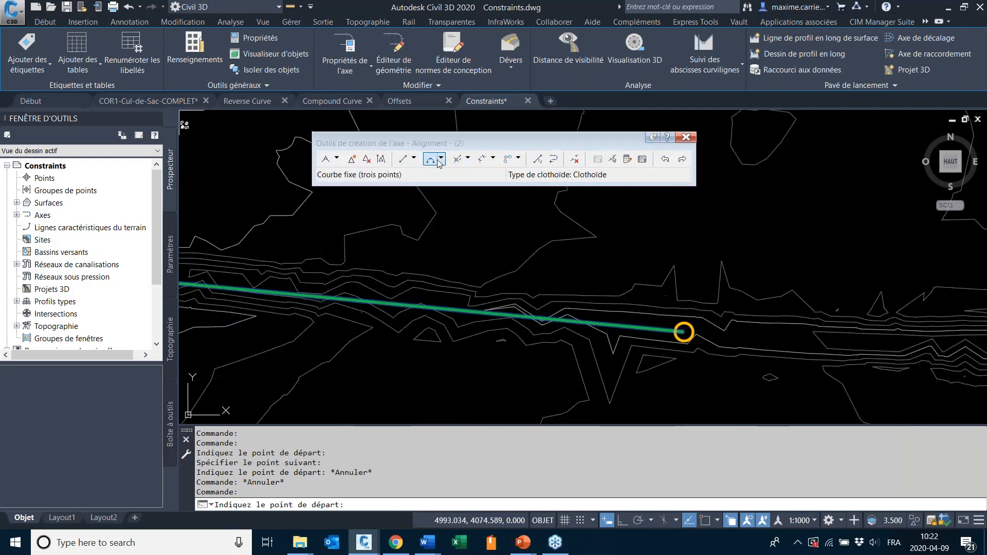
# - Start a Courbe flottante (depuis l'entité, rayon et point de passage) from the existing alignment's last tangent, with a 100 m radius and the Inférieurà180 solution
pyautogui.click(441, 159)
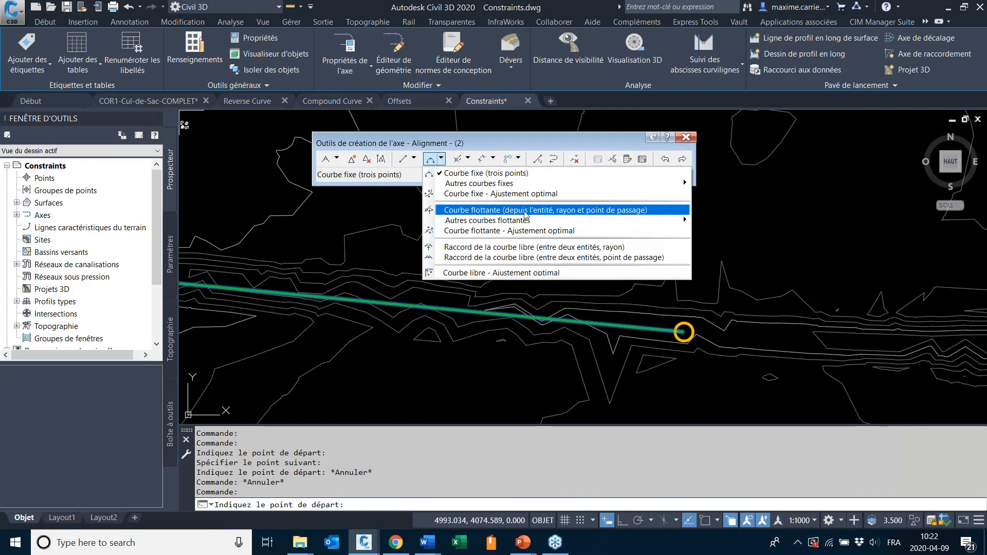
pyautogui.click(503, 212)
pyautogui.scroll(-3, 657, 318)
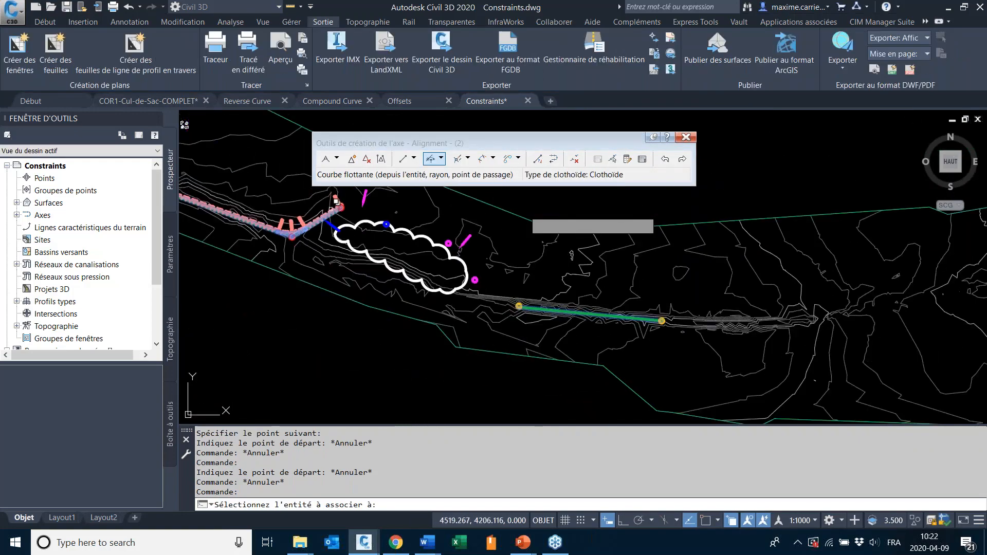
pyautogui.scroll(6, 307, 217)
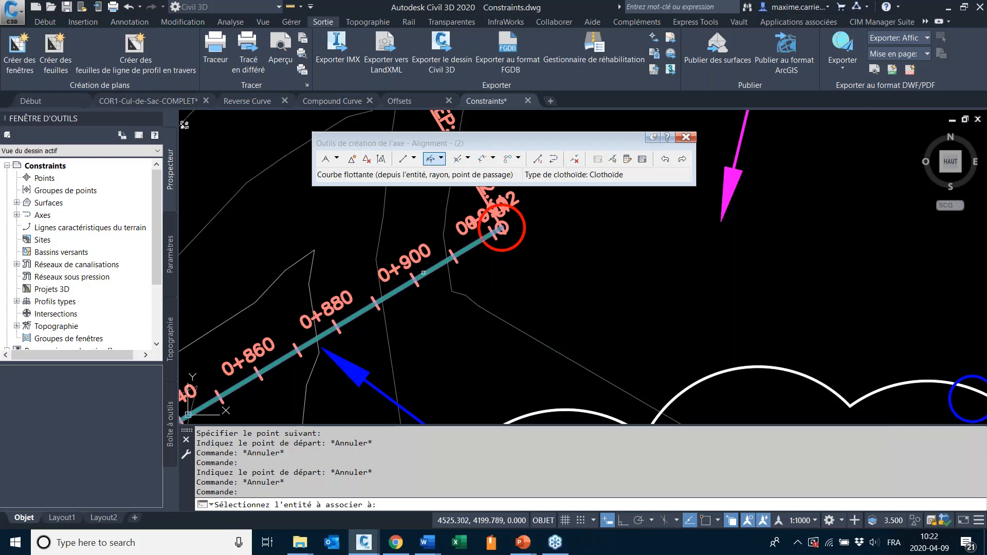
pyautogui.click(441, 159)
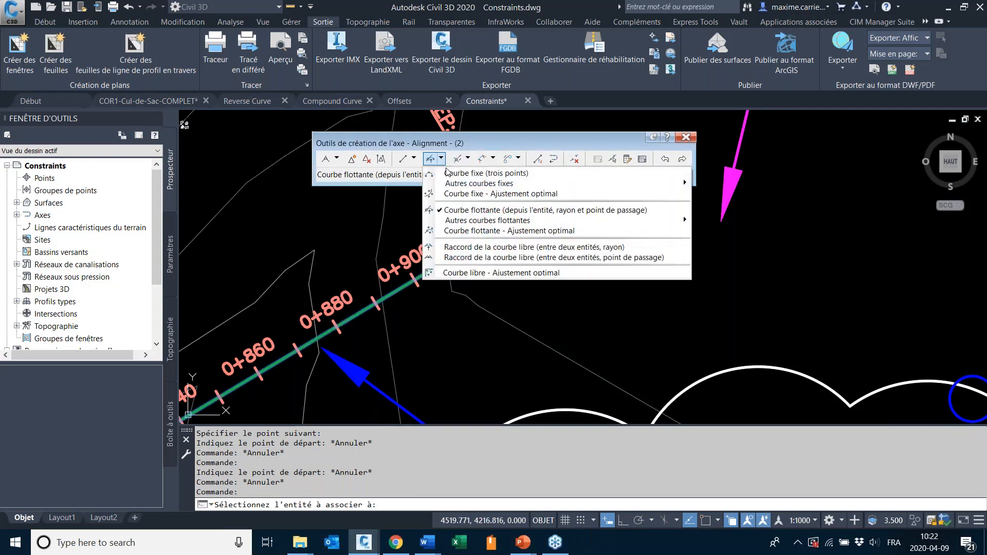
pyautogui.click(492, 2)
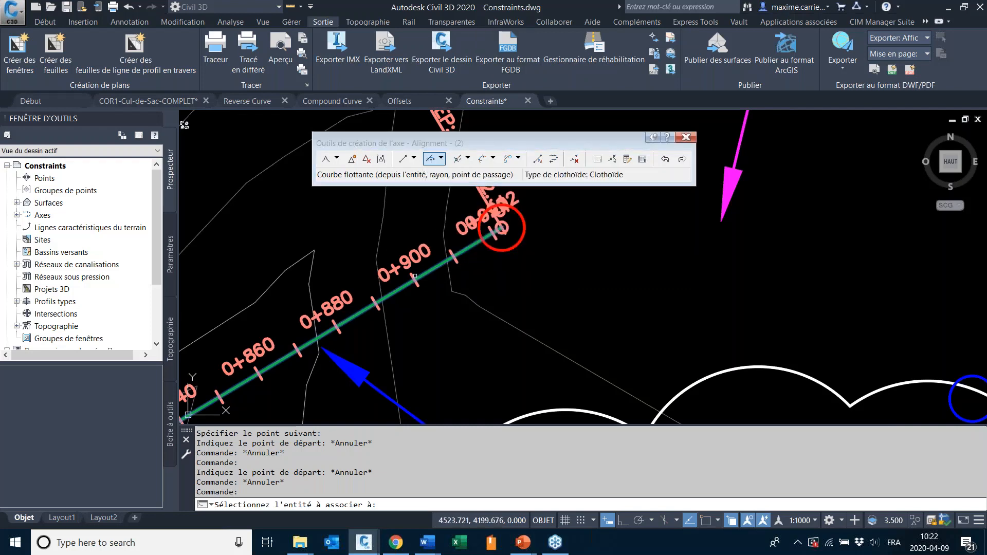
pyautogui.scroll(-2, 421, 263)
pyautogui.click(405, 286)
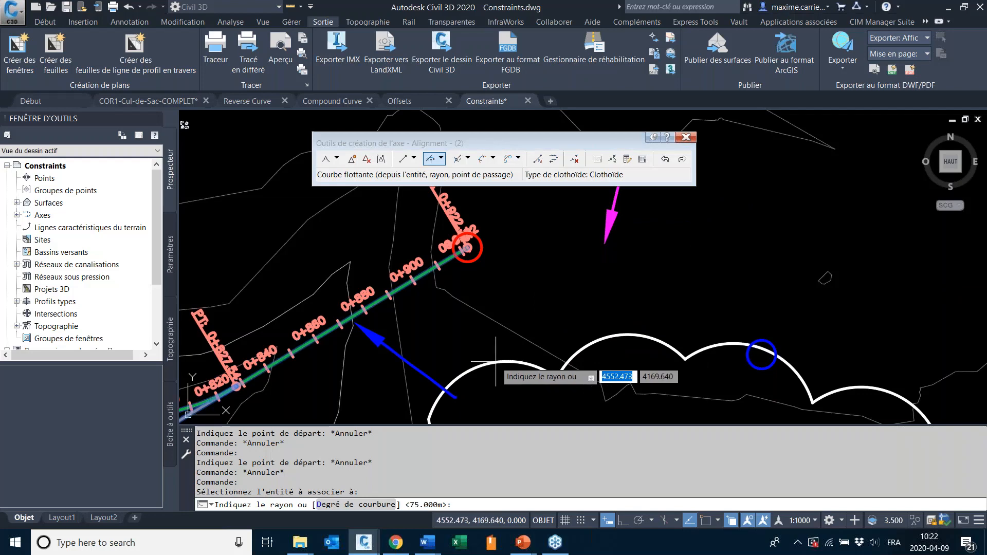
pyautogui.press('Return')
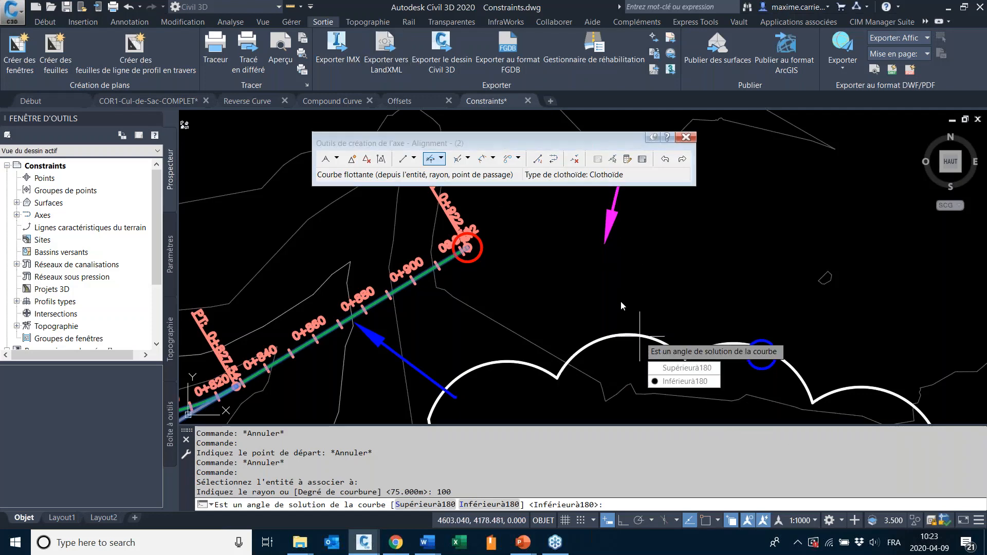
pyautogui.press('Return')
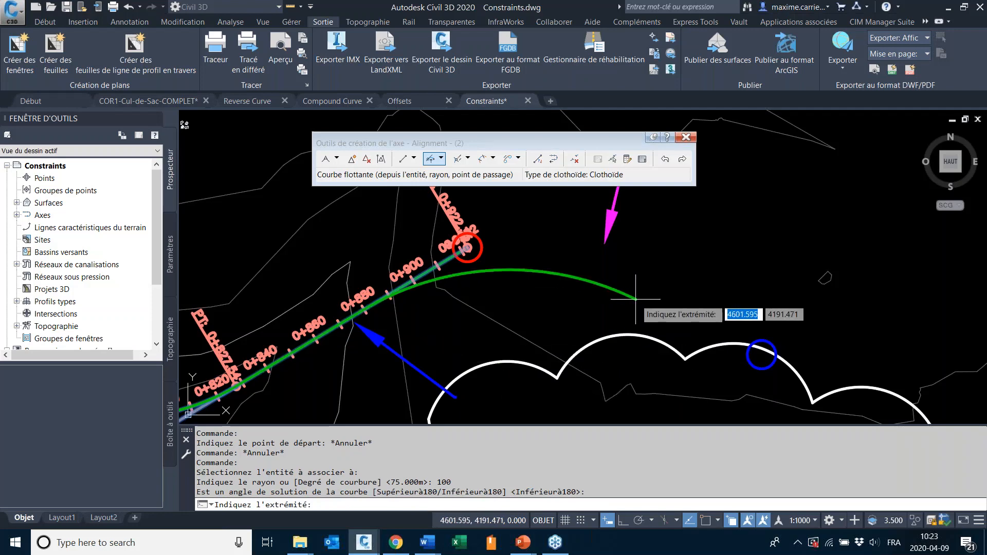
# - End the floating curve at the centre of the blue circle on the revision cloud's north edge
pyautogui.scroll(-2, 632, 299)
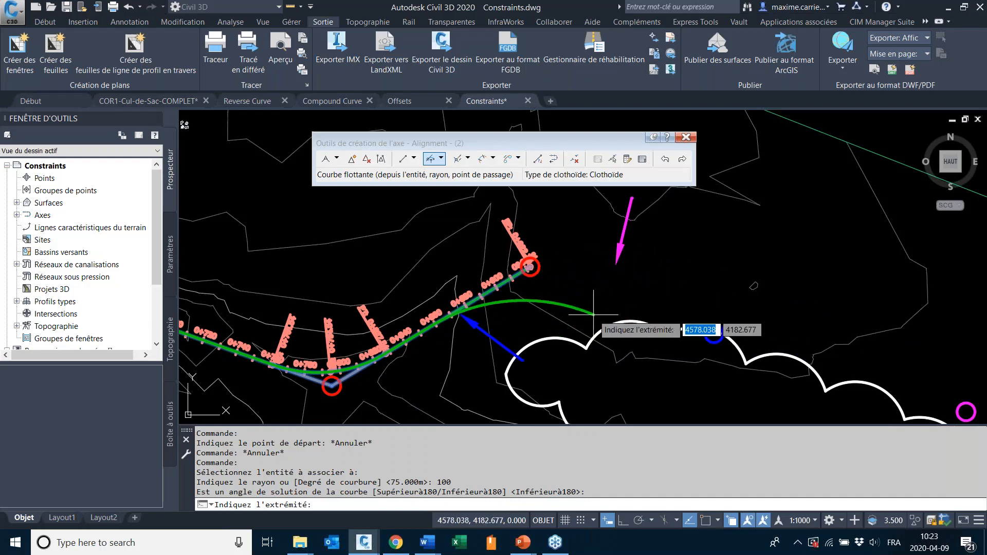
pyautogui.scroll(2, 725, 309)
pyautogui.scroll(3, 708, 350)
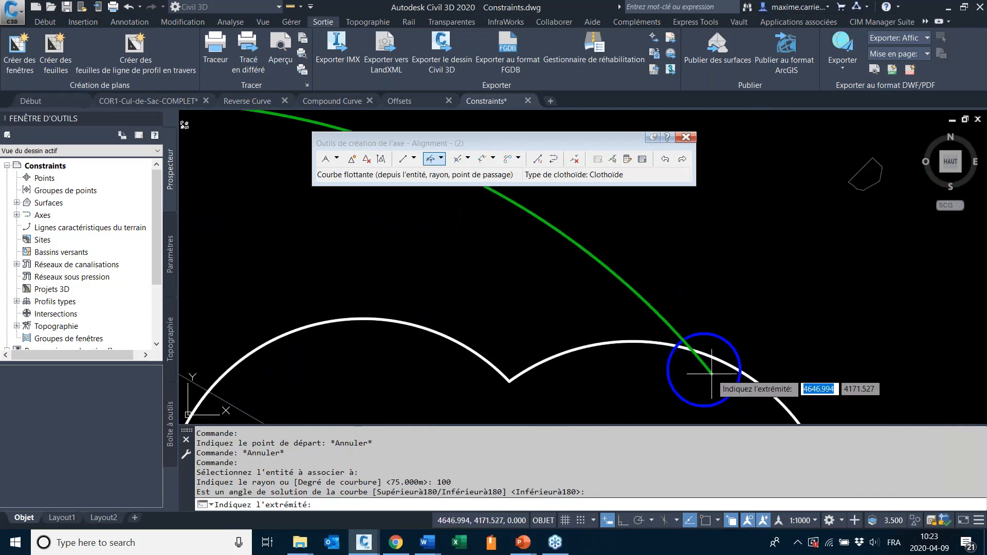
pyautogui.click(703, 371)
pyautogui.scroll(-4, 744, 286)
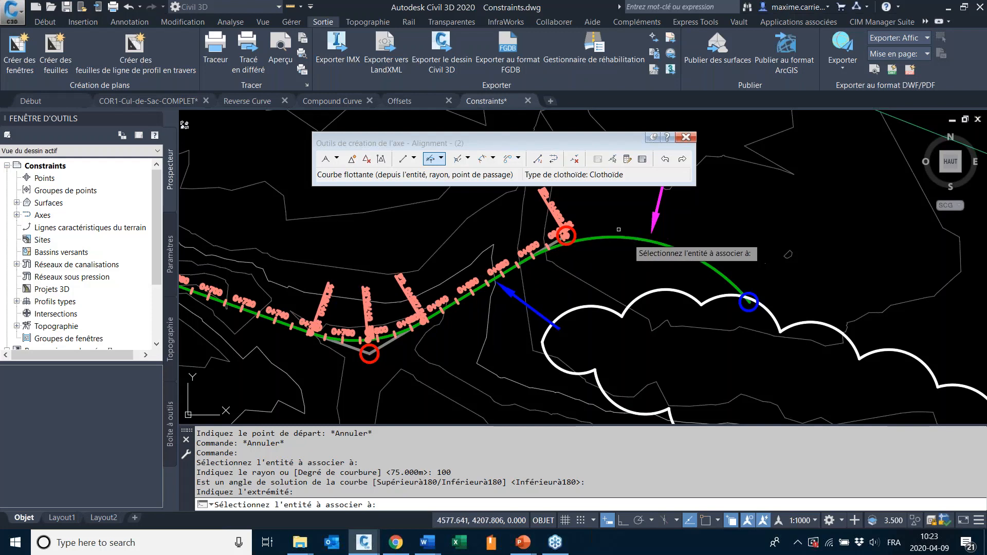
# - Examine the floating curve's end at the blue circle and the magenta circles and arrow at the revision cloud's east end
pyautogui.click(443, 159)
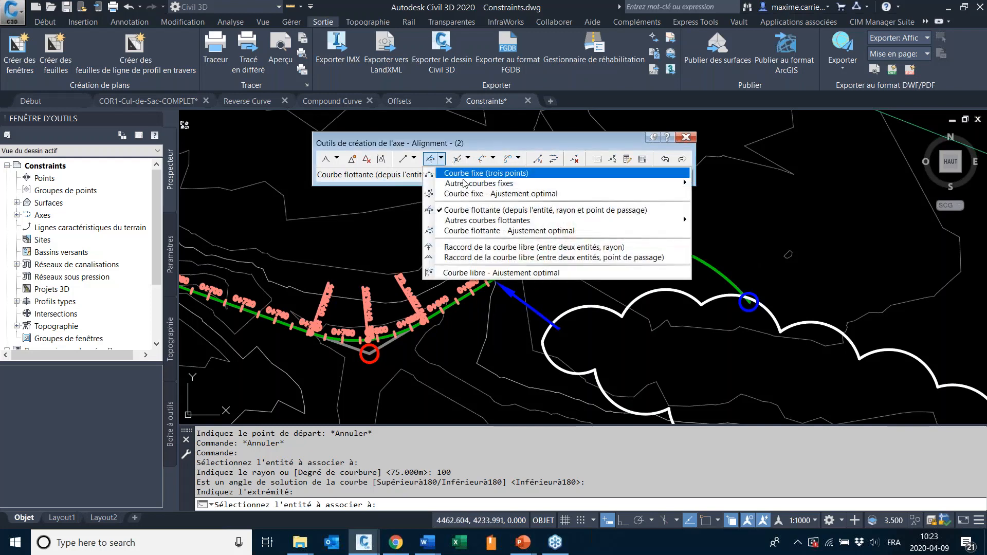
pyautogui.click(463, 210)
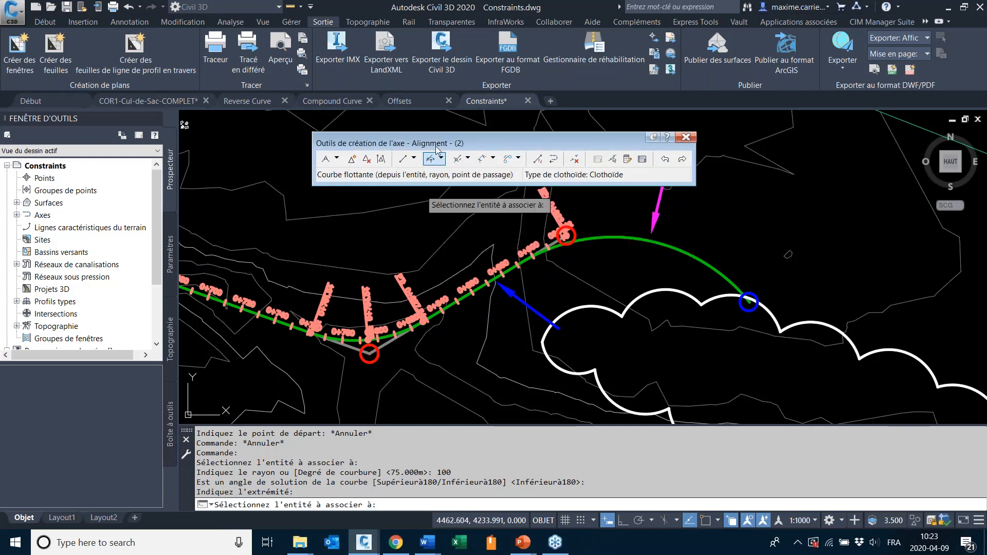
pyautogui.scroll(-2, 614, 290)
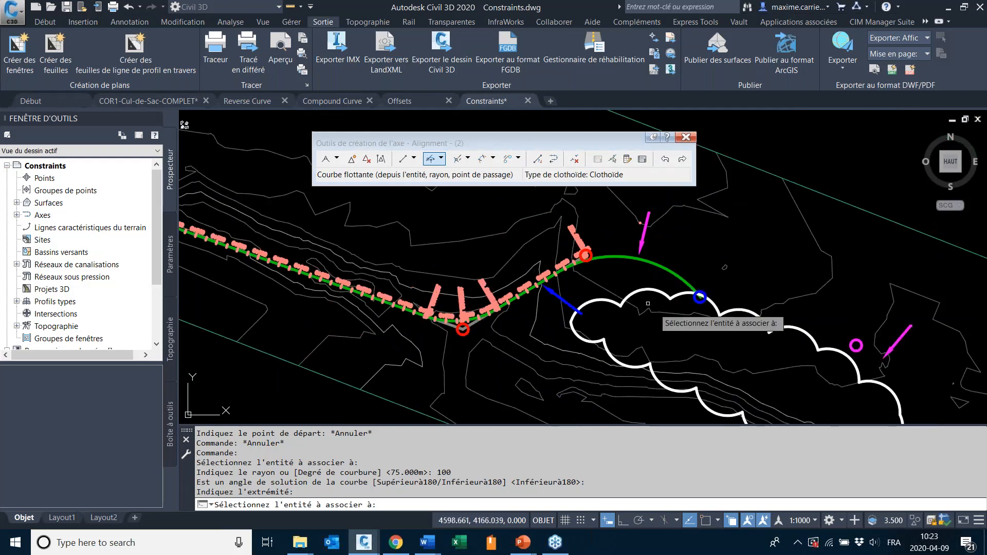
pyautogui.scroll(2, 637, 266)
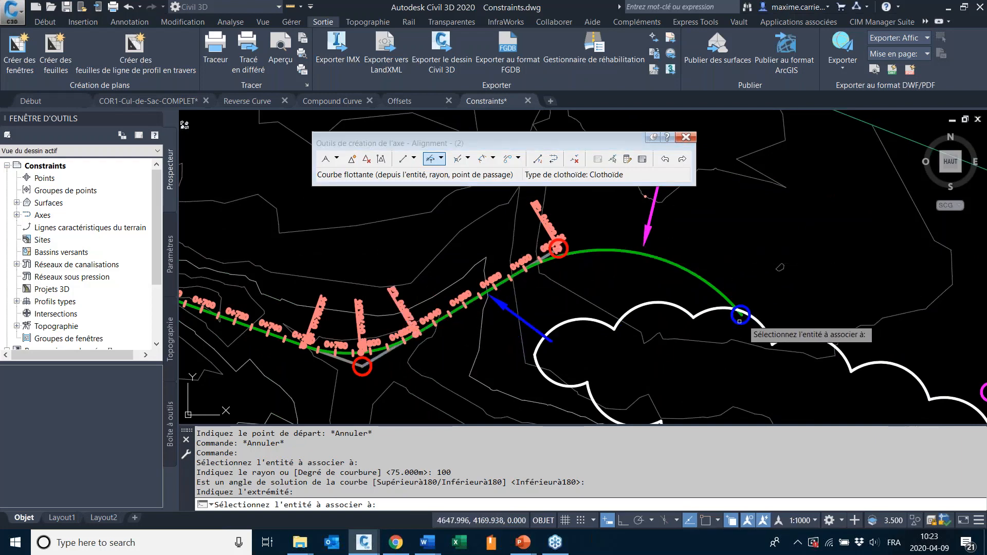
pyautogui.moveTo(823, 261); pyautogui.dragTo(557, 222, button='middle')
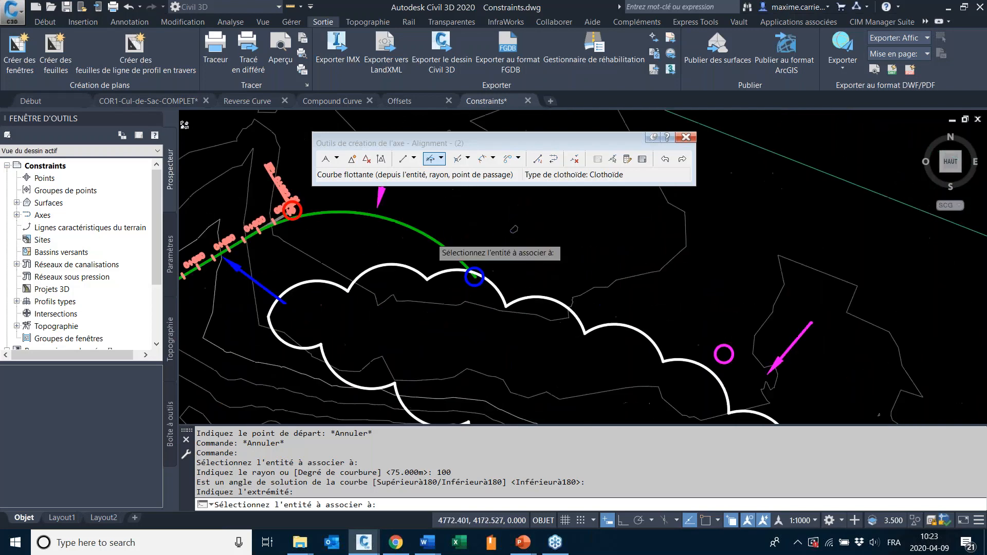
pyautogui.scroll(-4, 573, 217)
pyautogui.scroll(2, 760, 335)
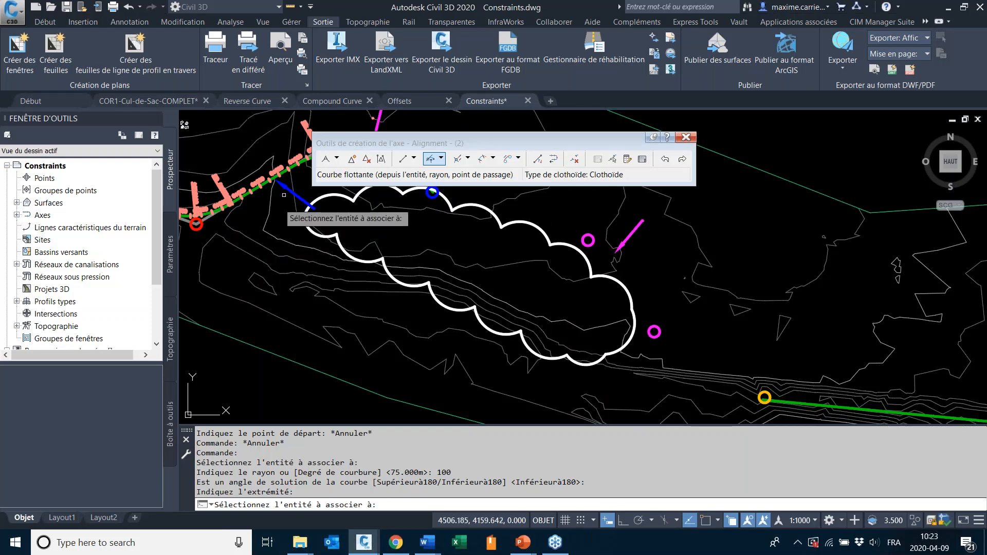
pyautogui.click(442, 161)
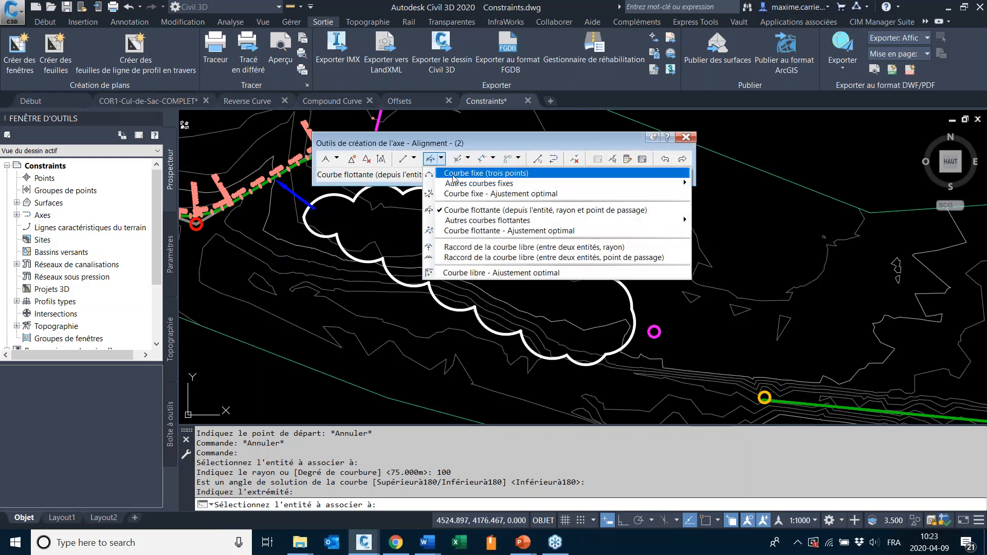
pyautogui.click(450, 173)
pyautogui.scroll(4, 424, 188)
pyautogui.moveTo(424, 188); pyautogui.dragTo(645, 310, button='middle')
pyautogui.scroll(-1, 625, 225)
pyautogui.scroll(-3, 751, 296)
pyautogui.scroll(5, 480, 221)
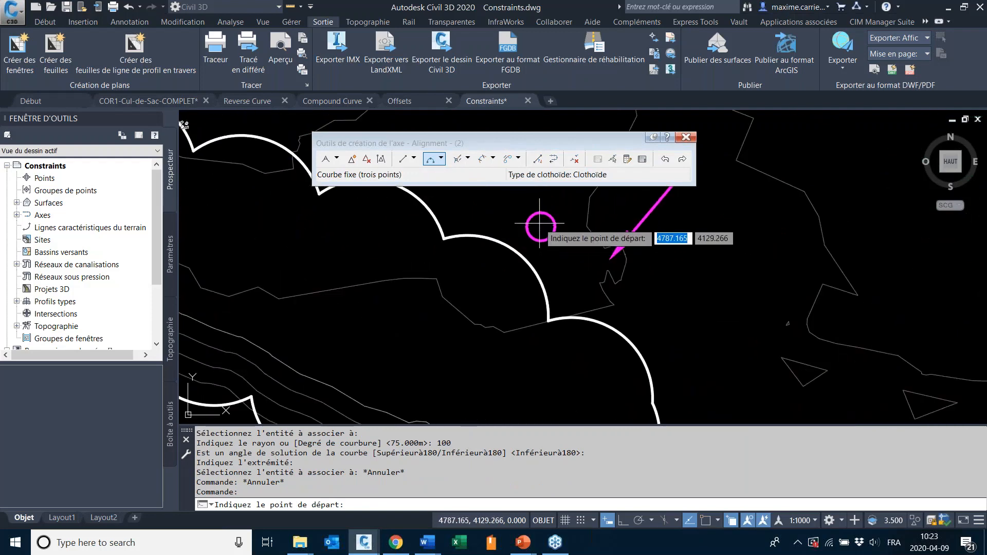
pyautogui.click(541, 225)
pyautogui.scroll(-3, 696, 294)
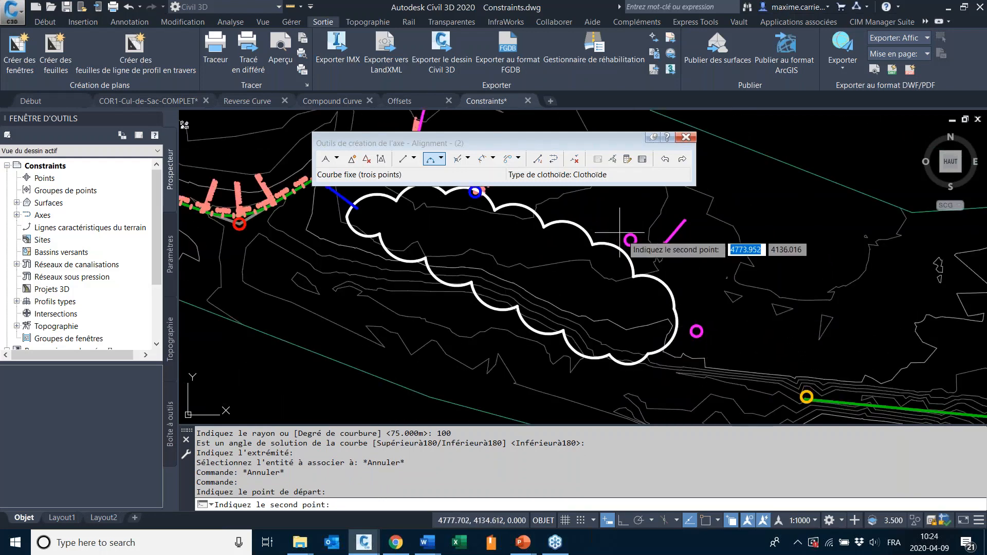
pyautogui.scroll(4, 636, 263)
pyautogui.scroll(-4, 705, 337)
pyautogui.scroll(4, 709, 341)
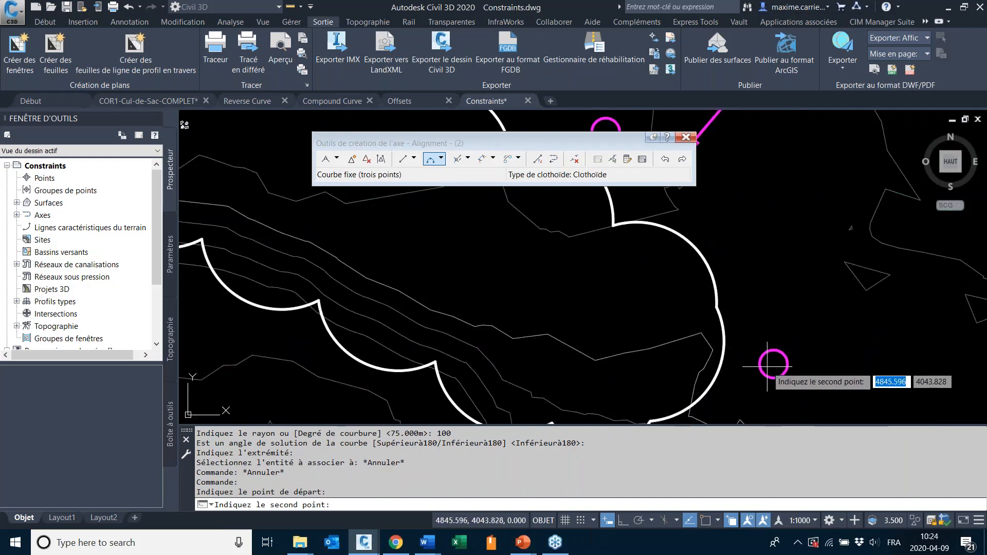
pyautogui.click(772, 362)
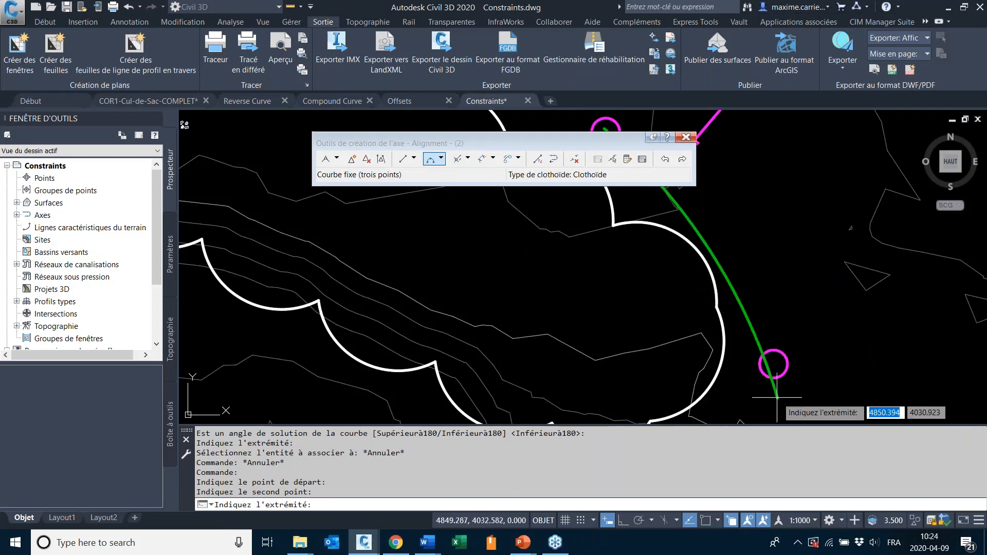
pyautogui.press('Escape')
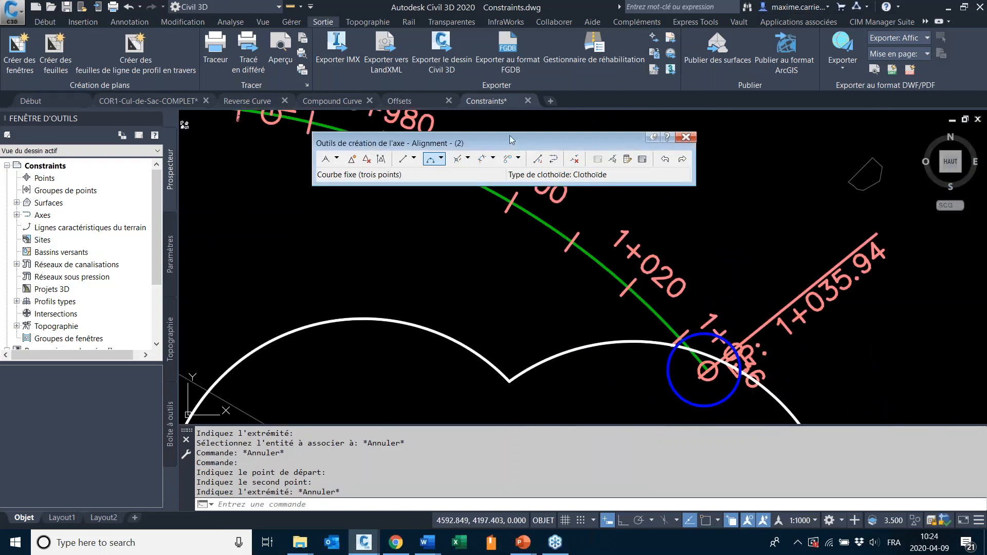
# - Draw a Courbe fixe (trois points) from the north magenta circle through the magenta arrow's tip to the south magenta circle
pyautogui.click(441, 159)
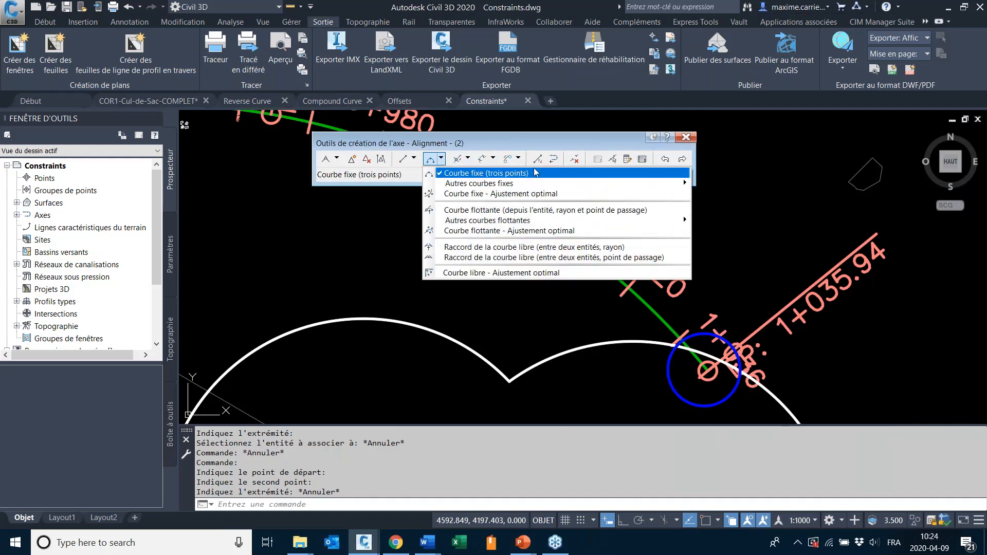
pyautogui.click(498, 176)
pyautogui.scroll(-5, 726, 272)
pyautogui.moveTo(716, 269); pyautogui.dragTo(419, 220, button='middle')
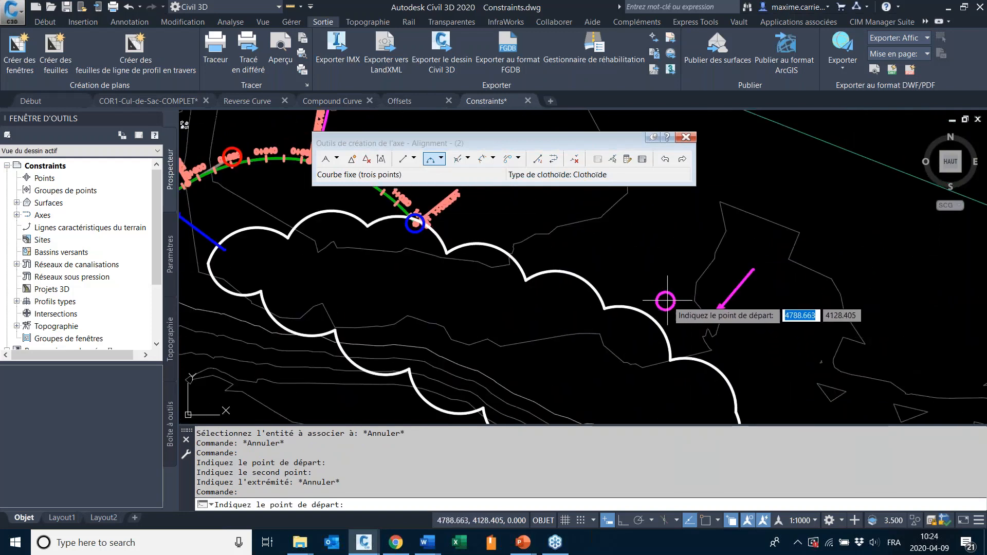
pyautogui.click(680, 318)
pyautogui.moveTo(747, 341); pyautogui.dragTo(645, 225, button='middle')
pyautogui.click(655, 240)
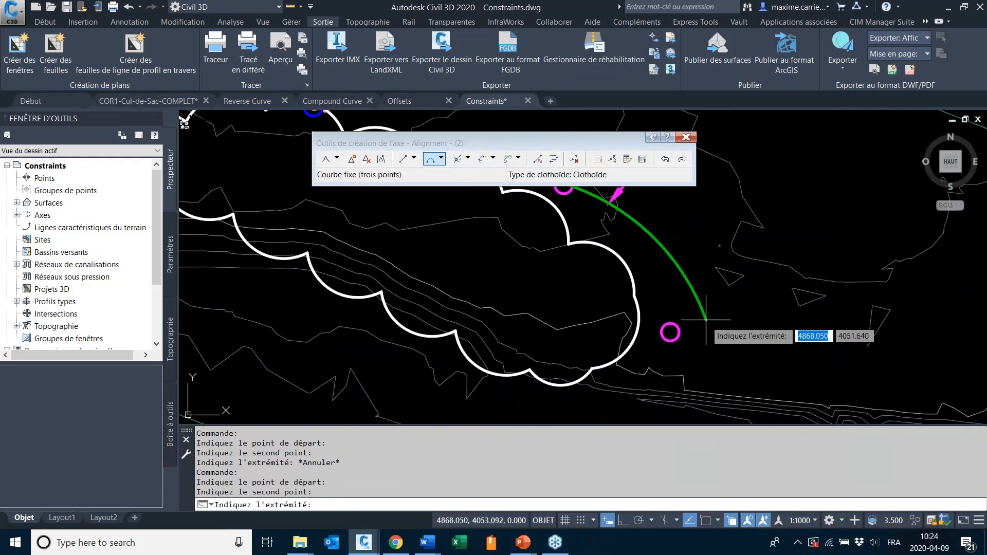
pyautogui.click(681, 333)
pyautogui.scroll(-3, 670, 351)
pyautogui.scroll(2, 670, 351)
pyautogui.press('Escape')
# - Examine the gap between the floating curve's end at the blue circle and the fixed curve at the revision cloud's east end
pyautogui.moveTo(669, 351); pyautogui.dragTo(833, 387, button='middle')
pyautogui.scroll(-2, 833, 387)
pyautogui.scroll(4, 644, 311)
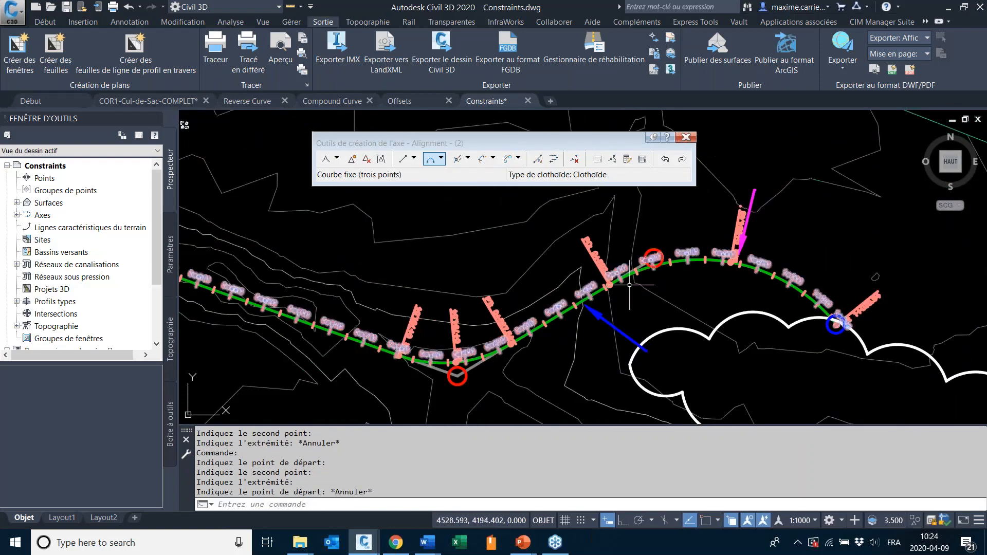
pyautogui.moveTo(828, 366); pyautogui.dragTo(602, 298, button='middle')
pyautogui.scroll(-4, 554, 249)
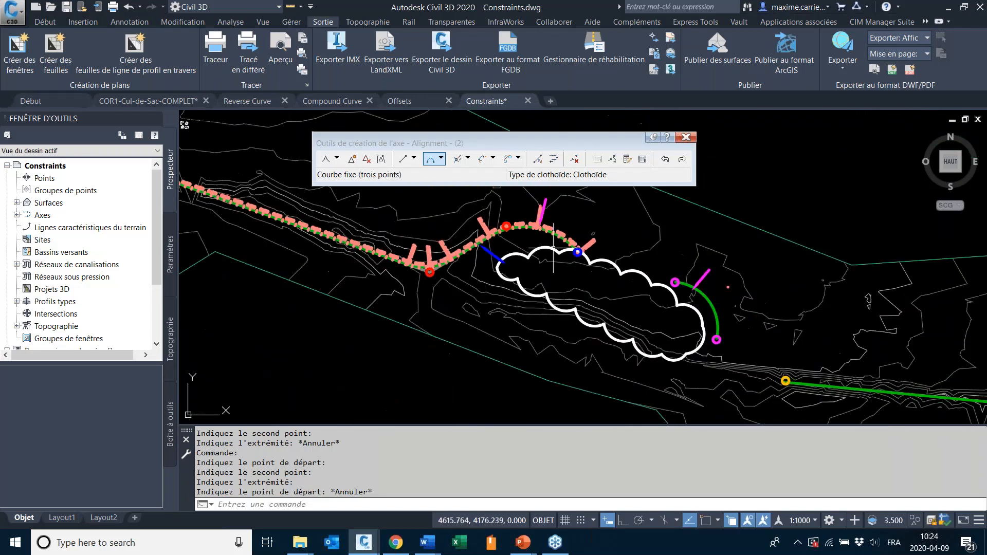
pyautogui.scroll(4, 474, 250)
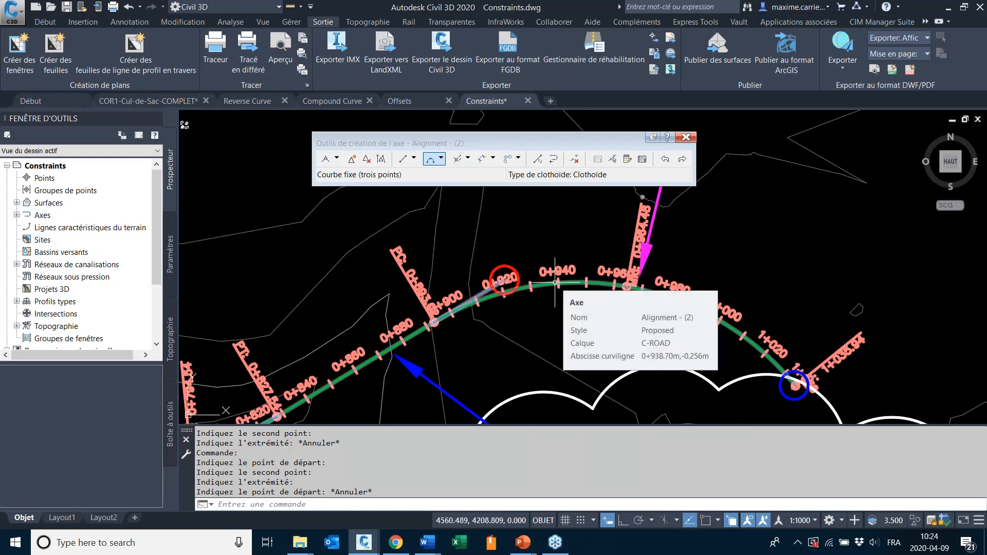
pyautogui.scroll(-3, 555, 283)
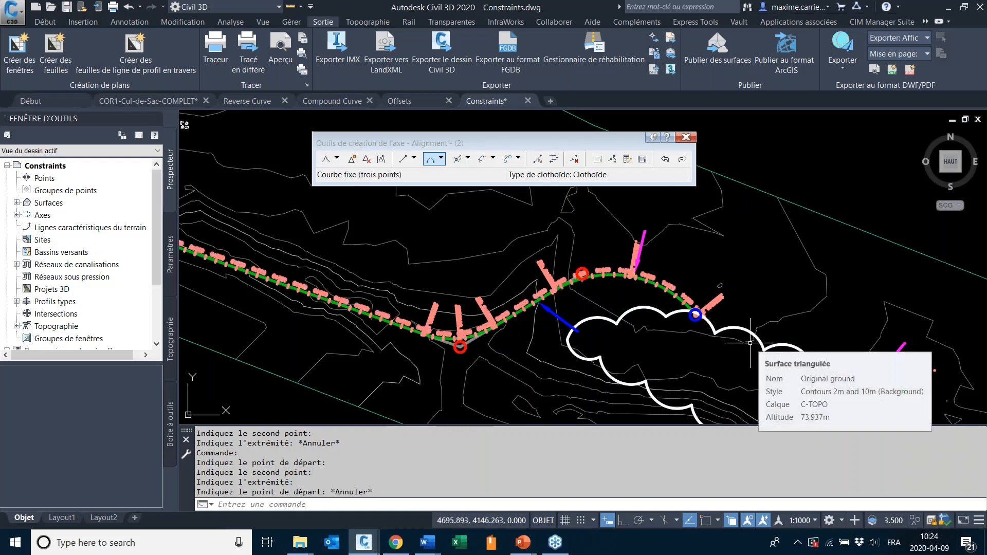
pyautogui.moveTo(782, 347); pyautogui.dragTo(666, 231, button='middle')
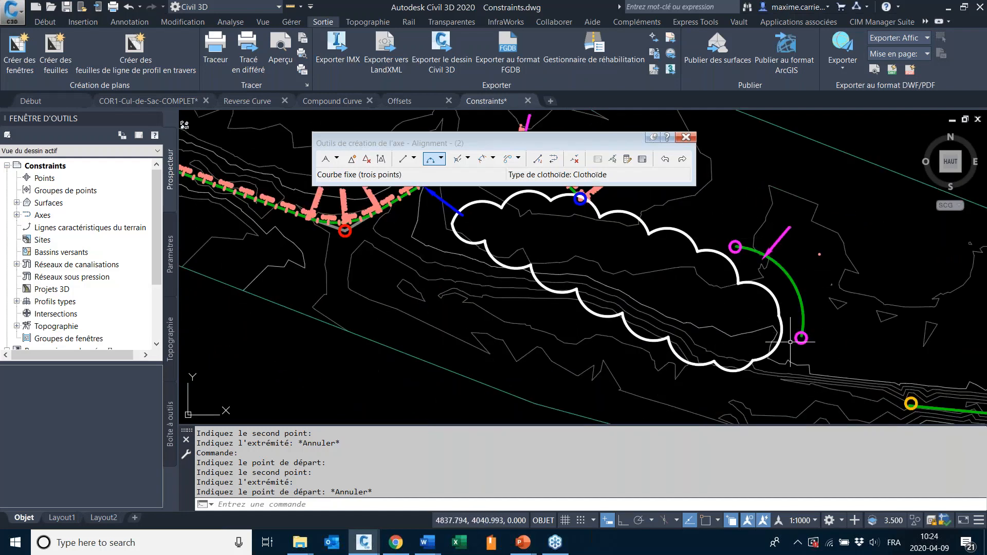
pyautogui.moveTo(754, 244); pyautogui.dragTo(816, 327, button='middle')
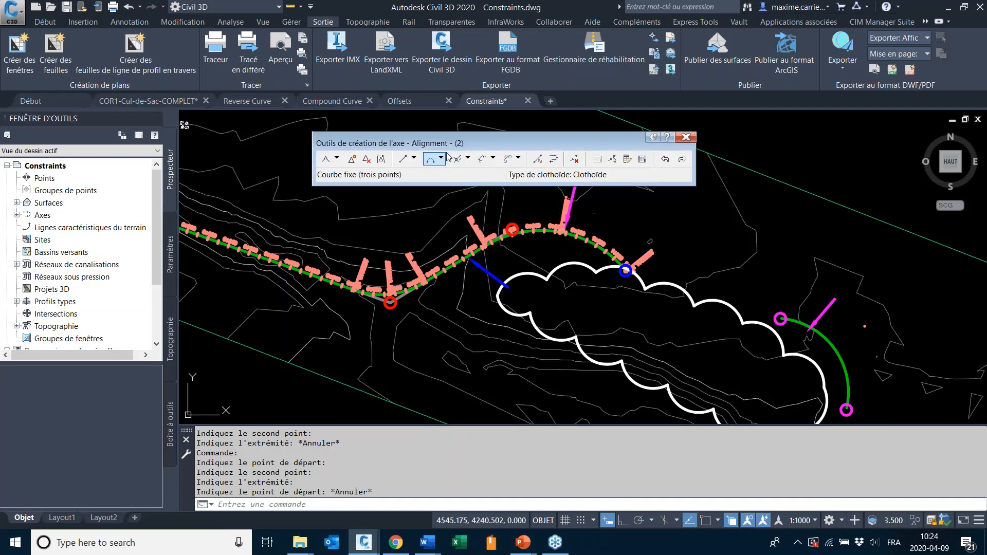
pyautogui.scroll(4, 594, 247)
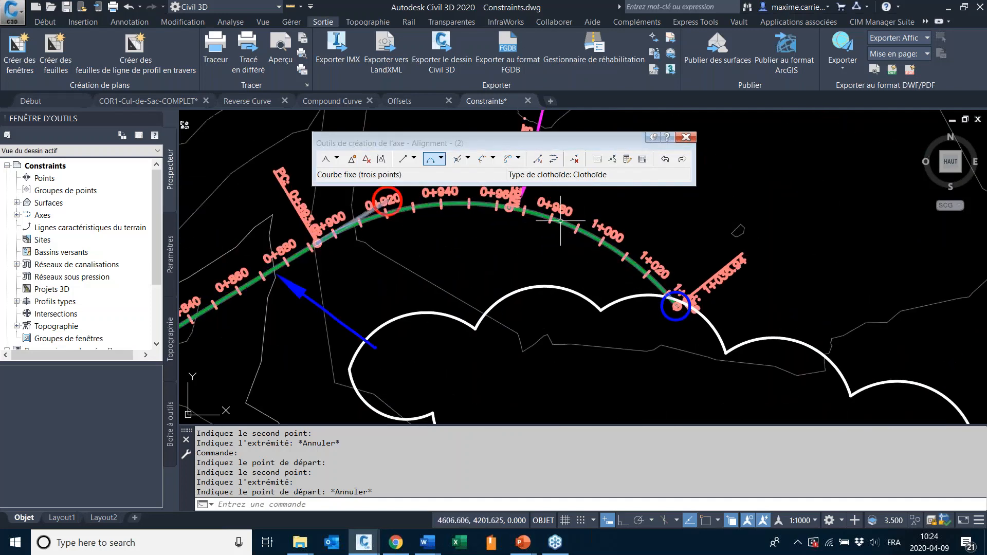
pyautogui.scroll(-2, 550, 219)
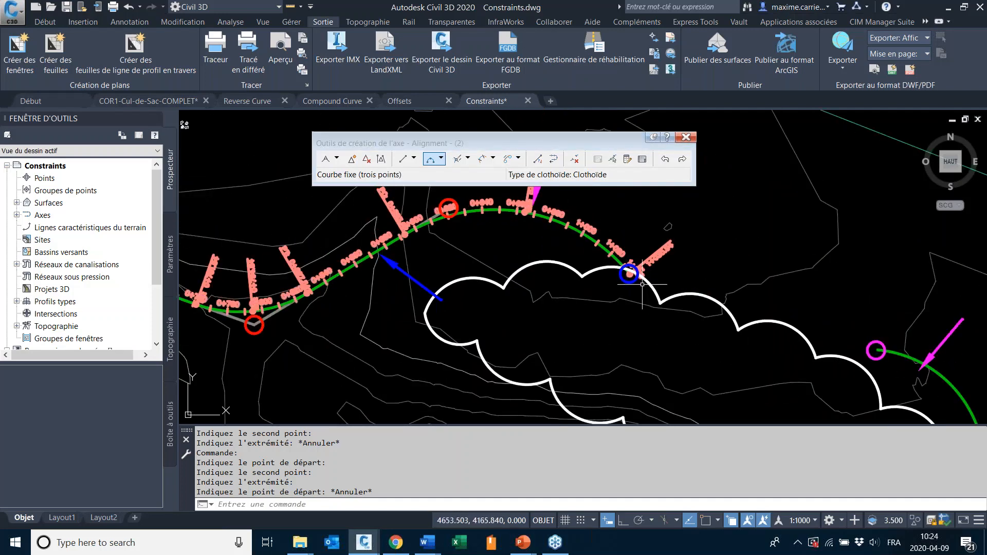
pyautogui.scroll(-2, 701, 294)
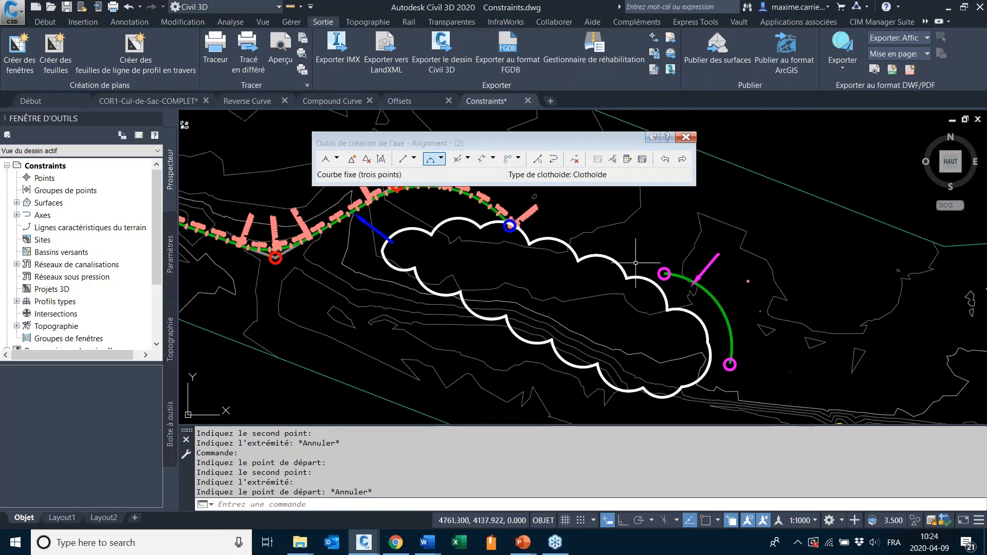
# - Start a Droite libre (entre deux courbes) for the gap between the floating curve and the fixed curve
pyautogui.click(442, 159)
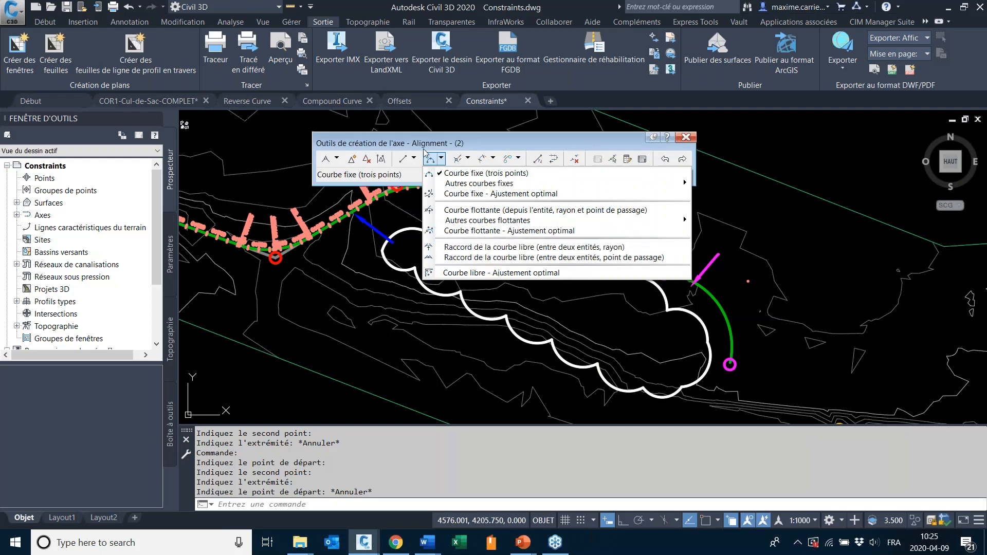
pyautogui.click(414, 160)
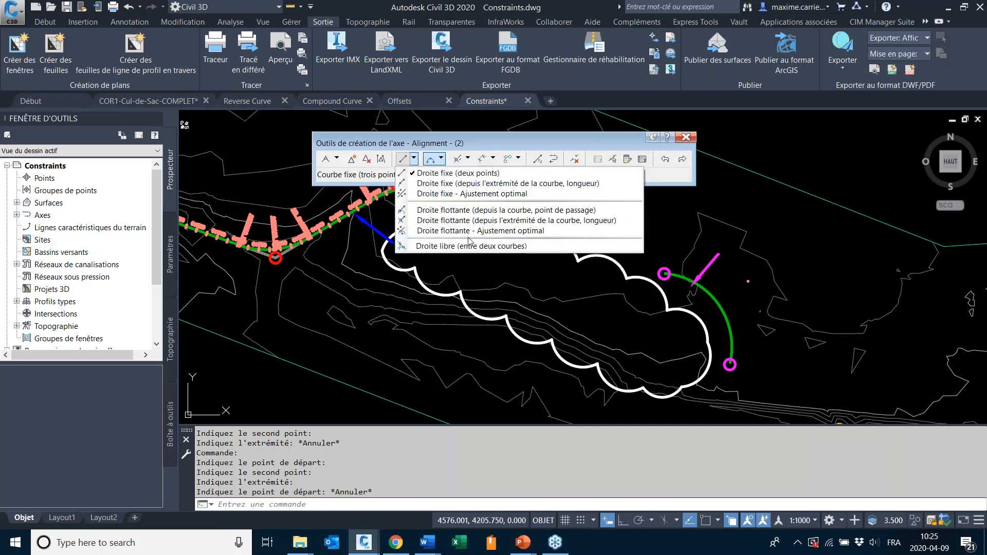
pyautogui.click(455, 247)
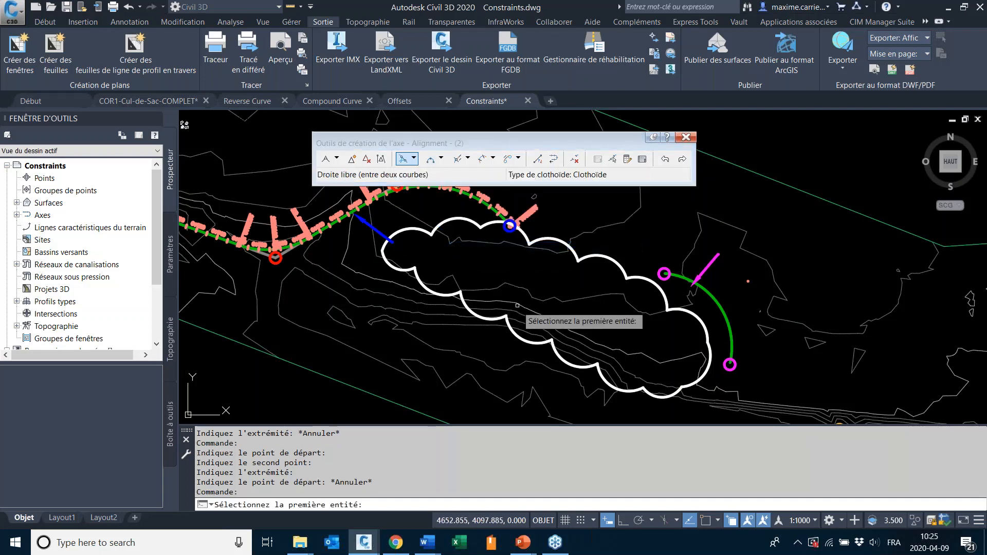
# - Try to pick the floating curve near the blue circle and the fixed curve between the magenta circles as the free line's entities
pyautogui.moveTo(486, 204); pyautogui.dragTo(506, 266, button='middle')
pyautogui.scroll(3, 506, 266)
pyautogui.click(509, 255)
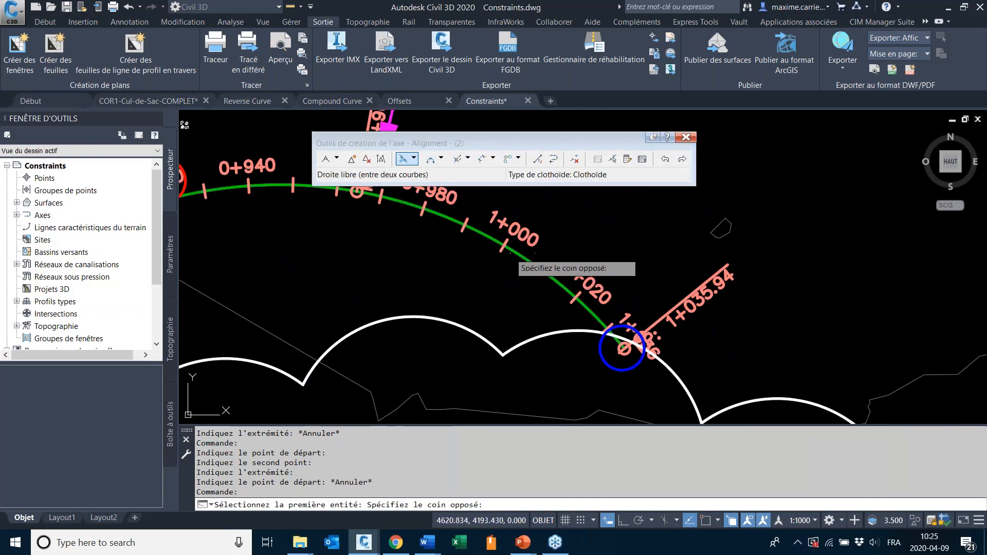
pyautogui.click(513, 252)
pyautogui.click(463, 220)
pyautogui.scroll(-3, 467, 211)
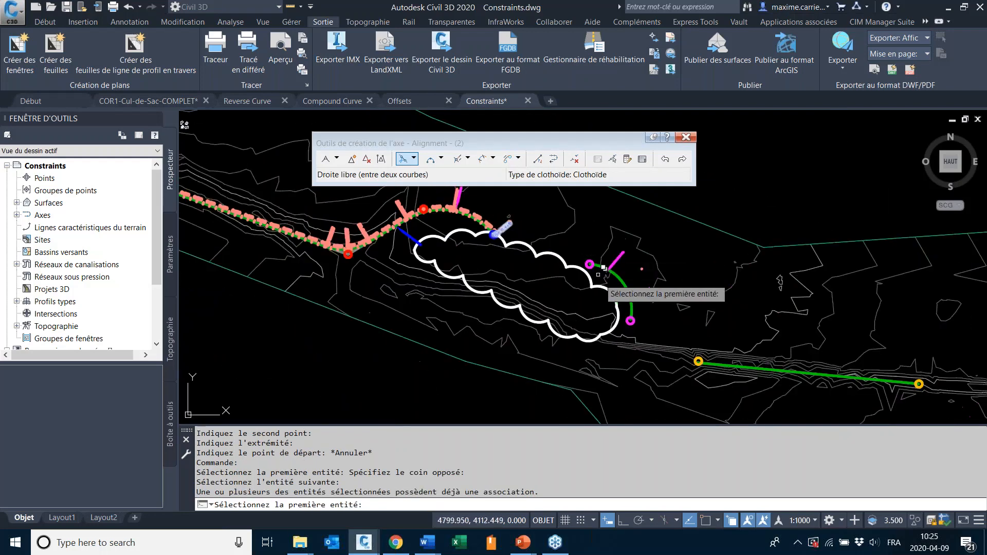
pyautogui.scroll(4, 592, 260)
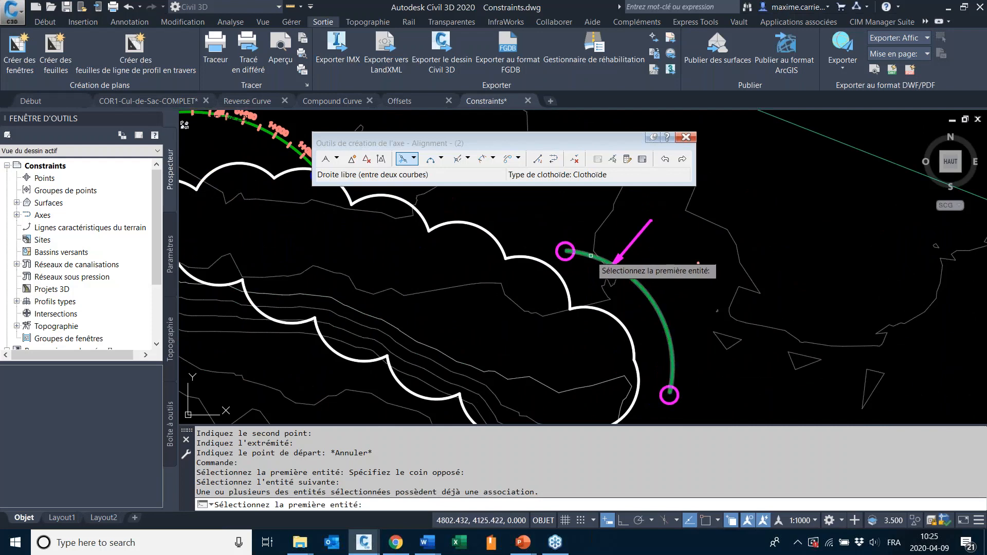
pyautogui.click(591, 257)
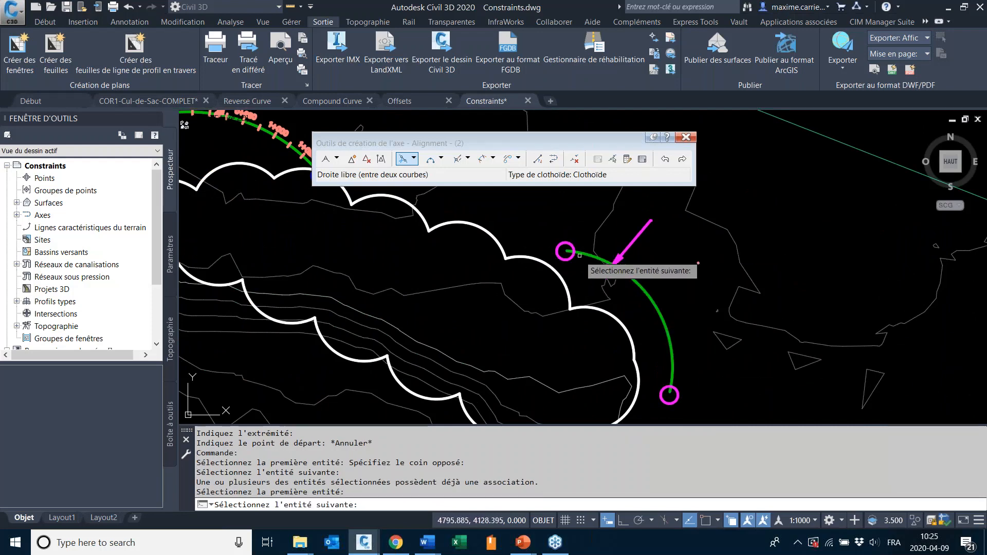
pyautogui.click(596, 258)
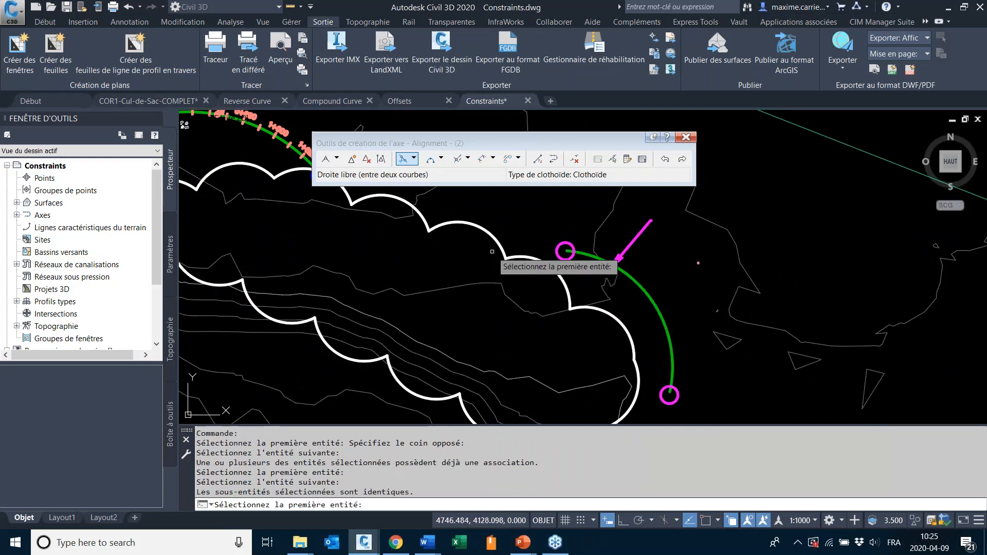
# - Connect the floating curve ending at the blue circle to the fixed curve between the magenta circles with the free line
pyautogui.moveTo(491, 250); pyautogui.dragTo(644, 366, button='middle')
pyautogui.scroll(5, 430, 263)
pyautogui.click(510, 275)
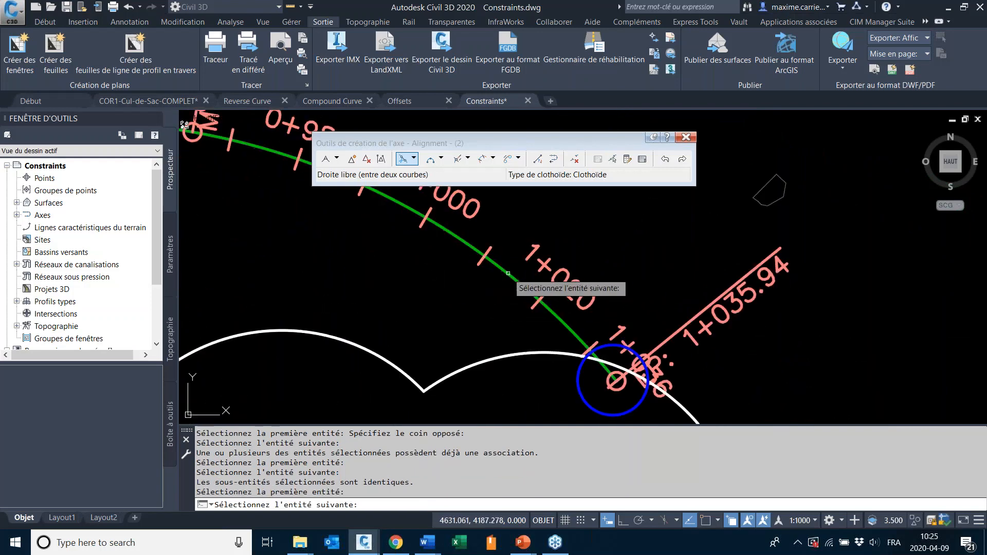
pyautogui.scroll(-5, 514, 288)
pyautogui.scroll(3, 525, 286)
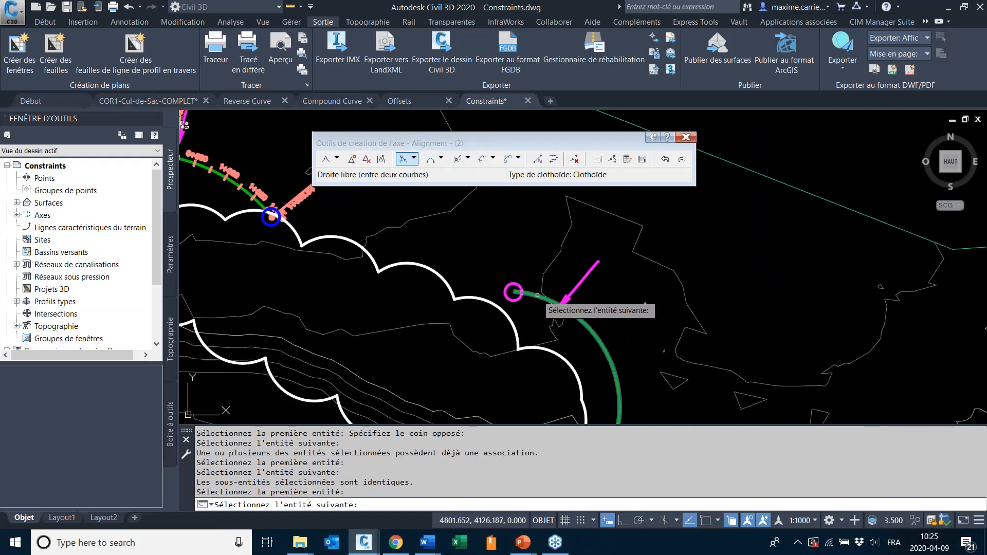
pyautogui.click(570, 304)
pyautogui.scroll(-3, 580, 258)
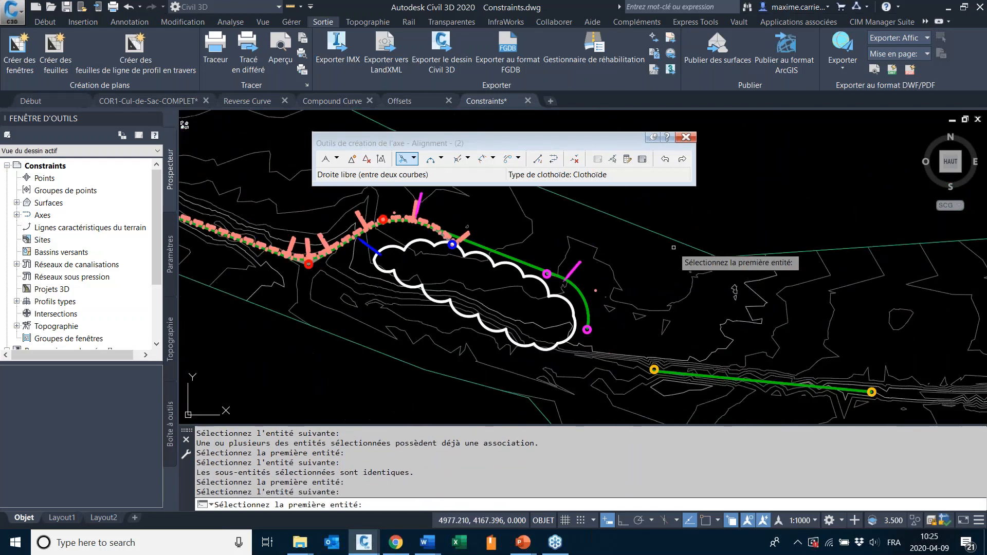
# - End the free line command and examine the fixed, floating and free elements along the alignment up to the magenta circles
pyautogui.press('Return')
pyautogui.scroll(4, 545, 277)
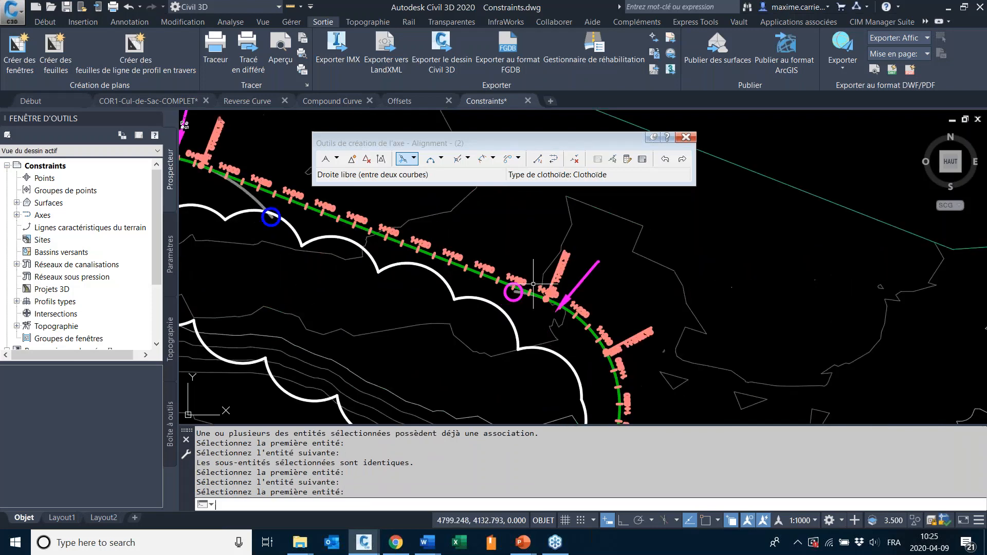
pyautogui.scroll(-5, 813, 304)
pyautogui.scroll(3, 765, 317)
pyautogui.scroll(2, 766, 317)
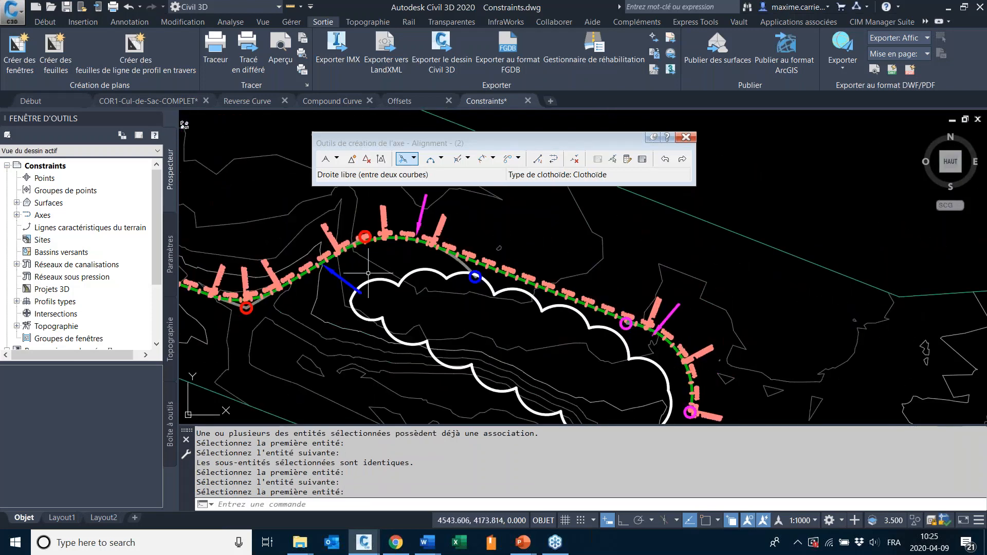
pyautogui.scroll(2, 368, 274)
pyautogui.scroll(-2, 472, 277)
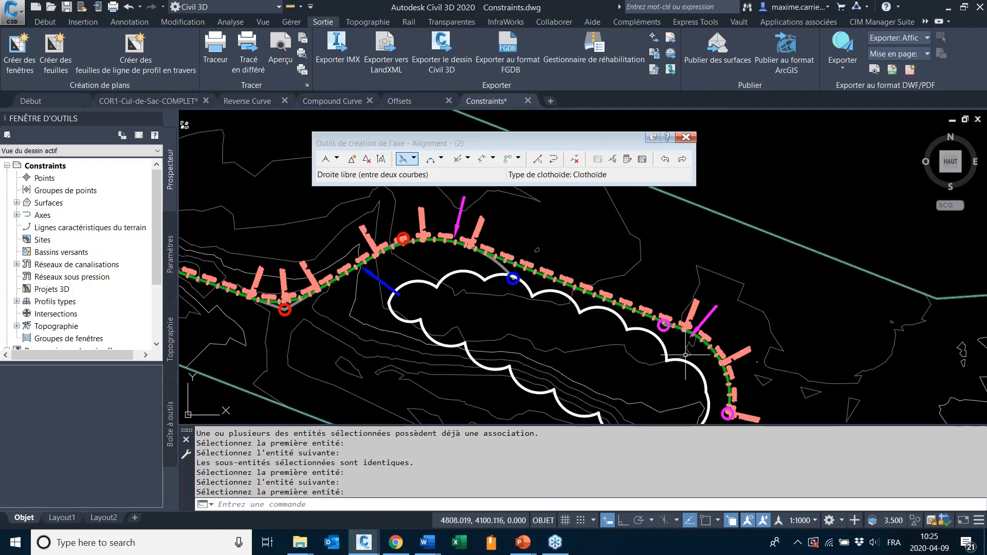
pyautogui.moveTo(761, 393)
pyautogui.mouseDown(button='middle')
pyautogui.moveTo(663, 252)
pyautogui.moveTo(839, 394)
pyautogui.mouseUp(button='middle')
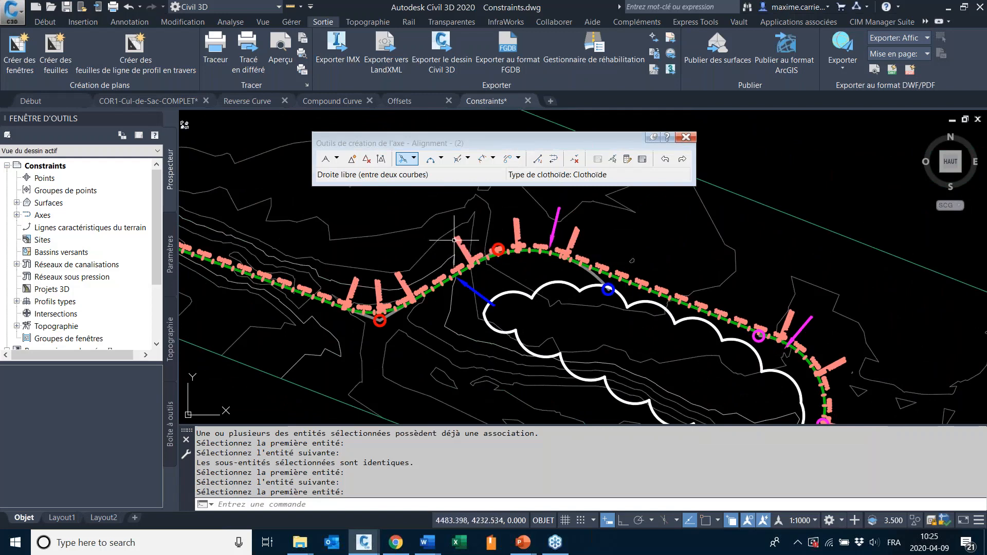
pyautogui.scroll(2, 561, 282)
pyautogui.scroll(-2, 565, 280)
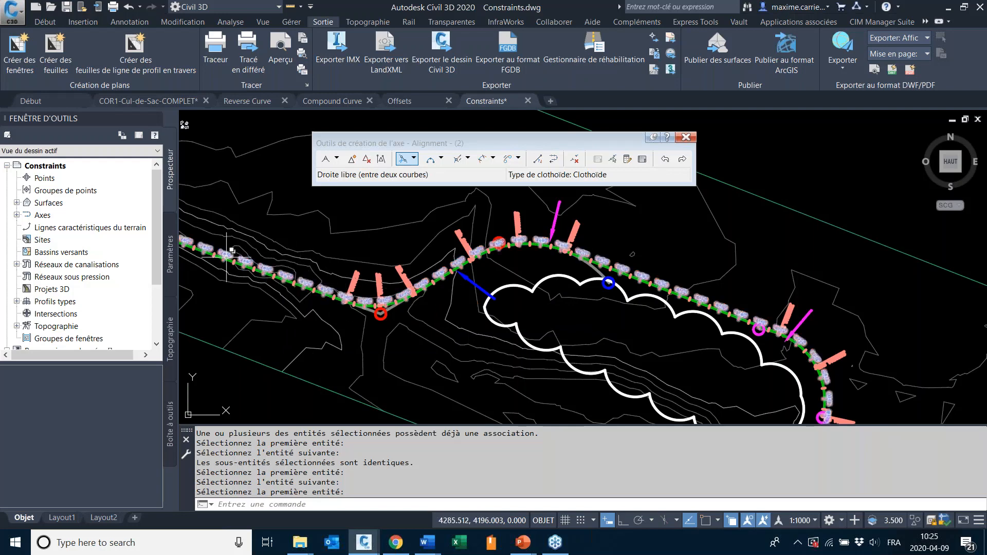
pyautogui.moveTo(226, 257); pyautogui.dragTo(498, 348, button='middle')
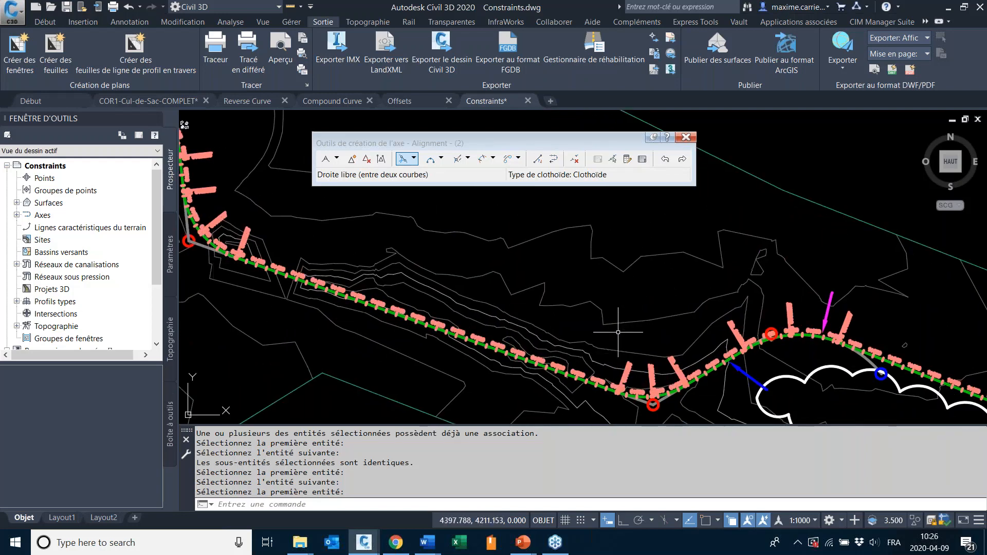
pyautogui.moveTo(708, 363)
pyautogui.mouseDown(button='middle')
pyautogui.moveTo(544, 312)
pyautogui.moveTo(645, 384)
pyautogui.moveTo(694, 395)
pyautogui.moveTo(667, 391)
pyautogui.moveTo(456, 316)
pyautogui.mouseUp(button='middle')
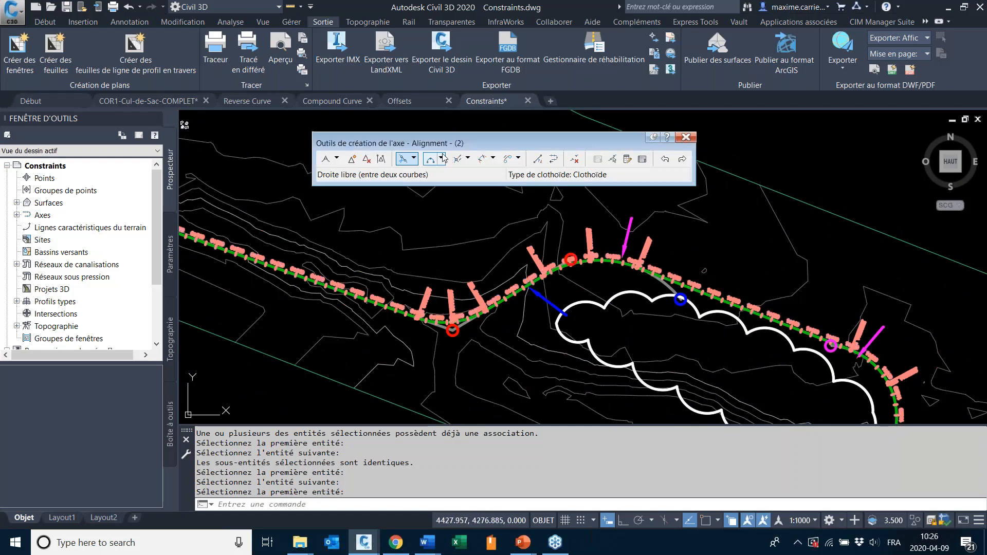
# - Examine the whole alignment and the gap between its east end and the green line joining the orange circles
pyautogui.scroll(-4, 591, 313)
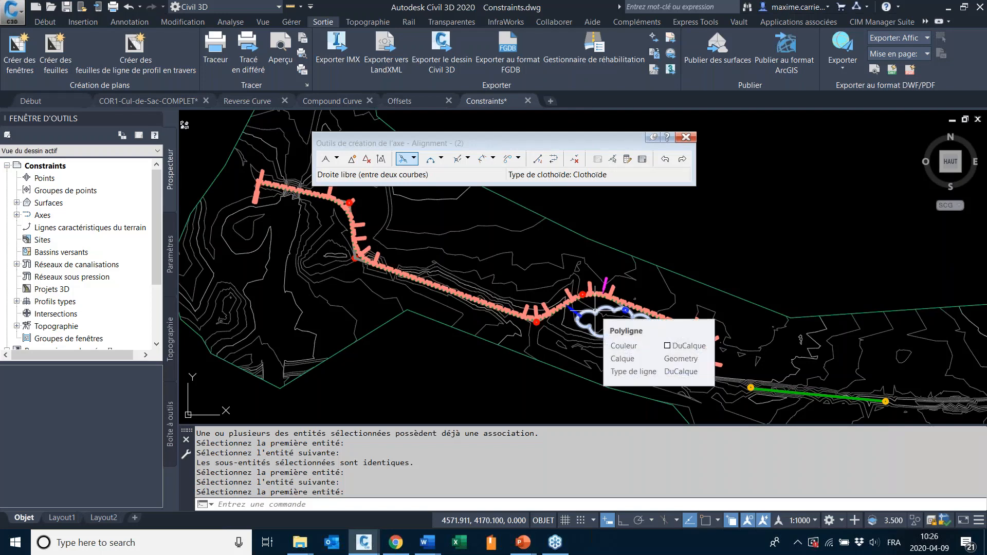
pyautogui.scroll(6, 621, 322)
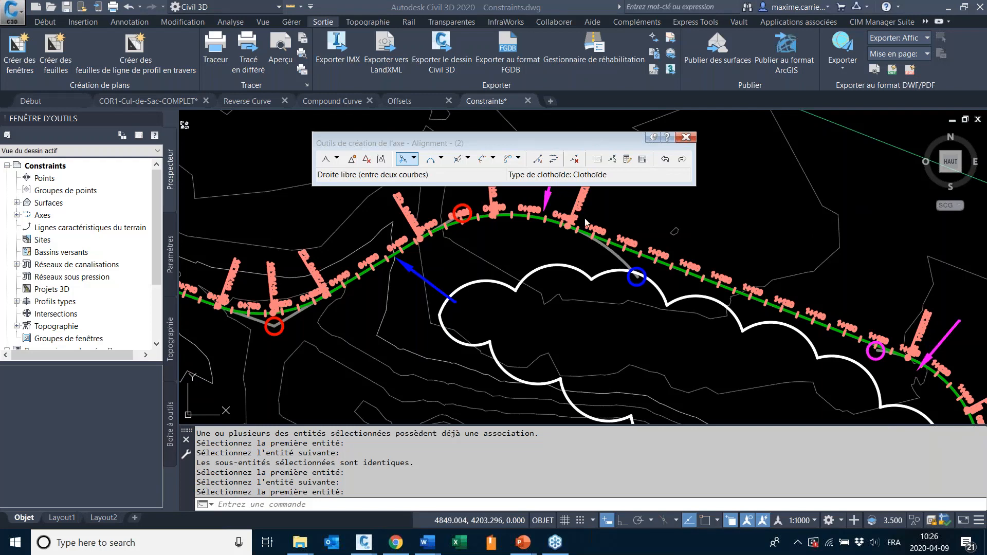
pyautogui.scroll(-6, 586, 222)
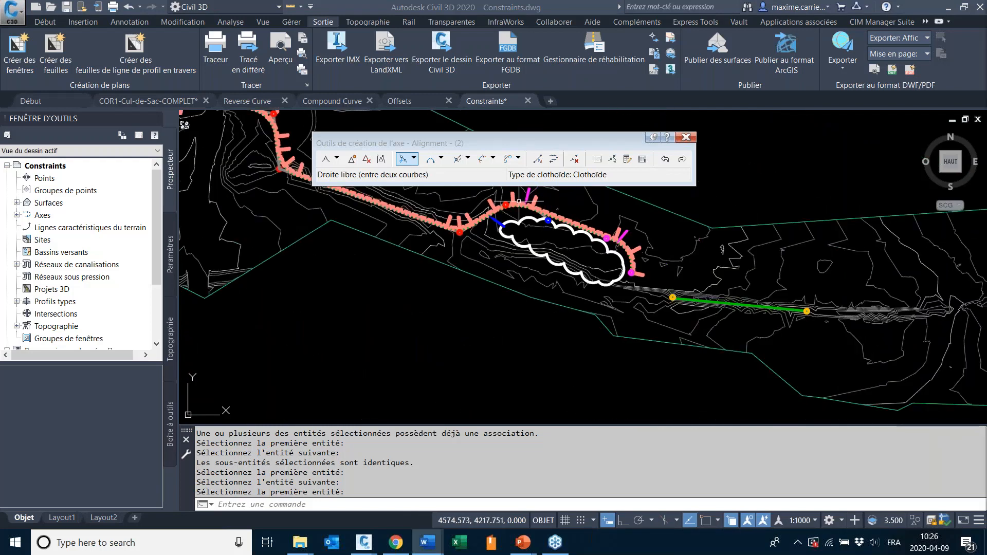
pyautogui.click(782, 257)
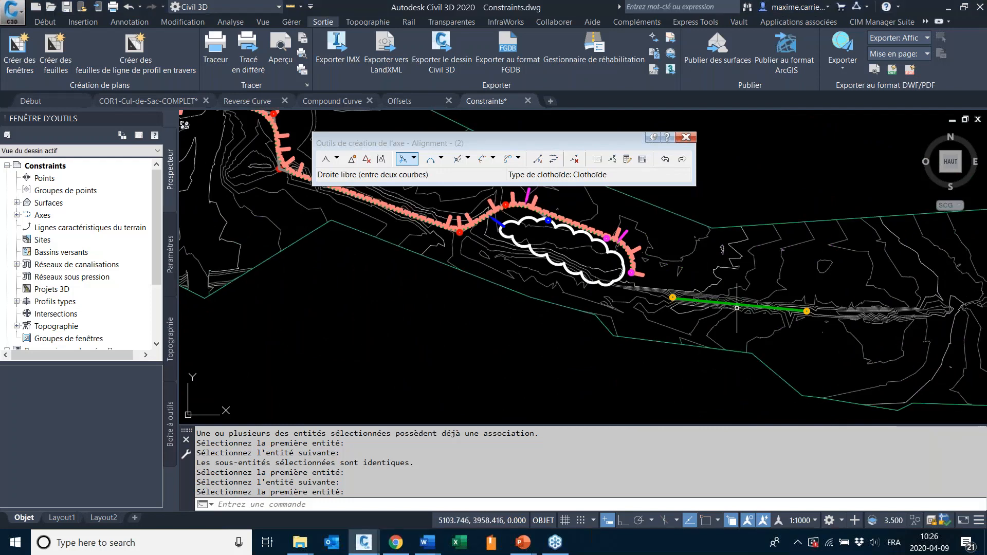
pyautogui.moveTo(443, 188); pyautogui.dragTo(453, 231, button='middle')
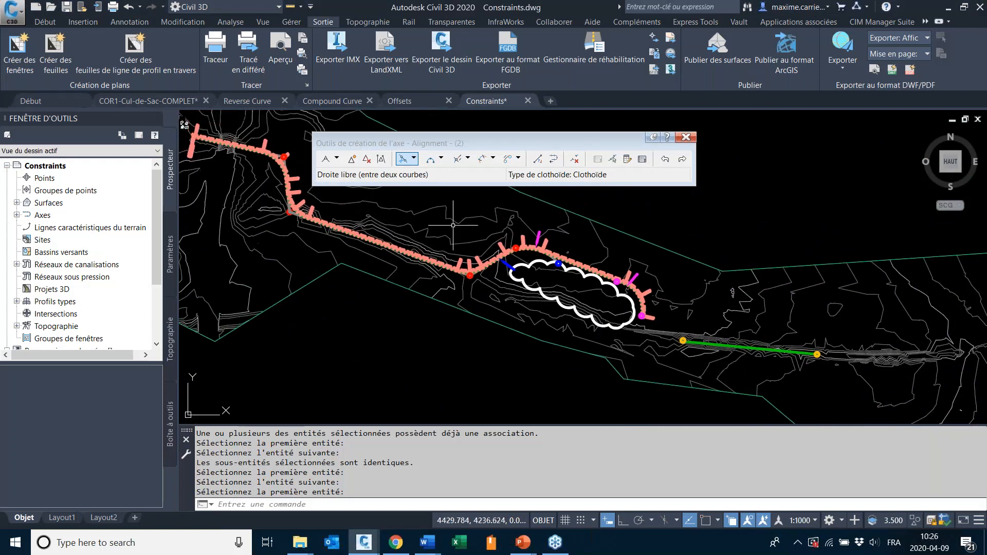
# - Review the fixed, floating and free line and curve types offered by the alignment layout tools
pyautogui.click(414, 159)
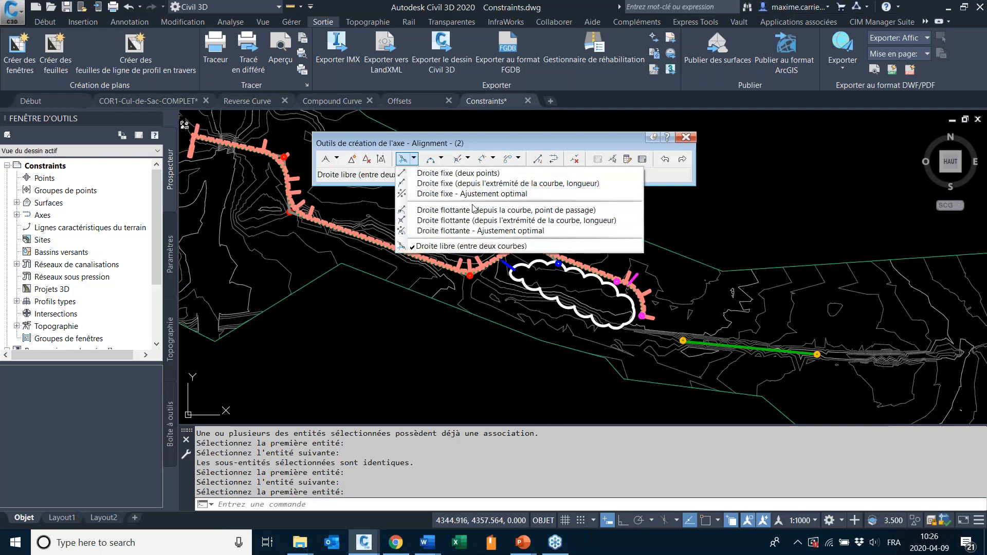
pyautogui.click(483, 144)
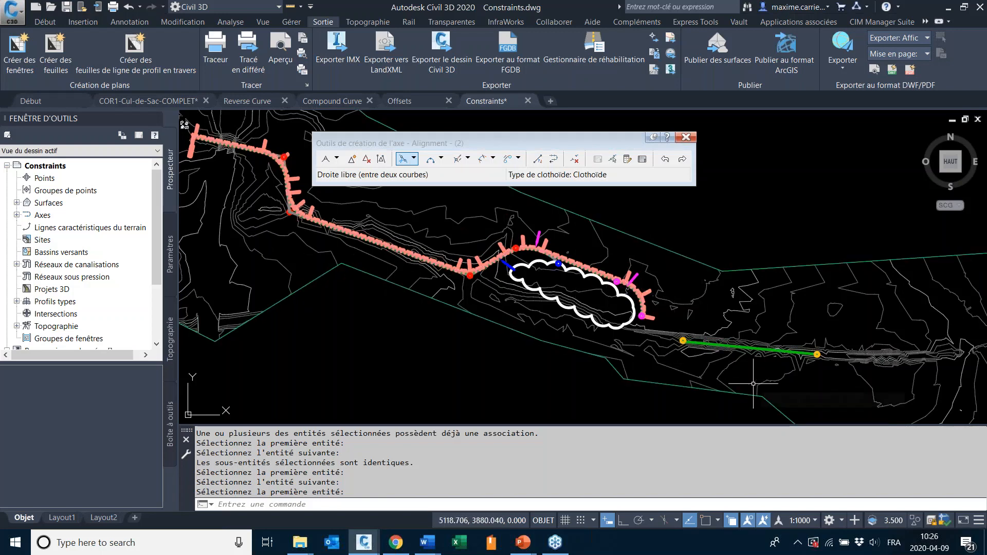
pyautogui.click(414, 159)
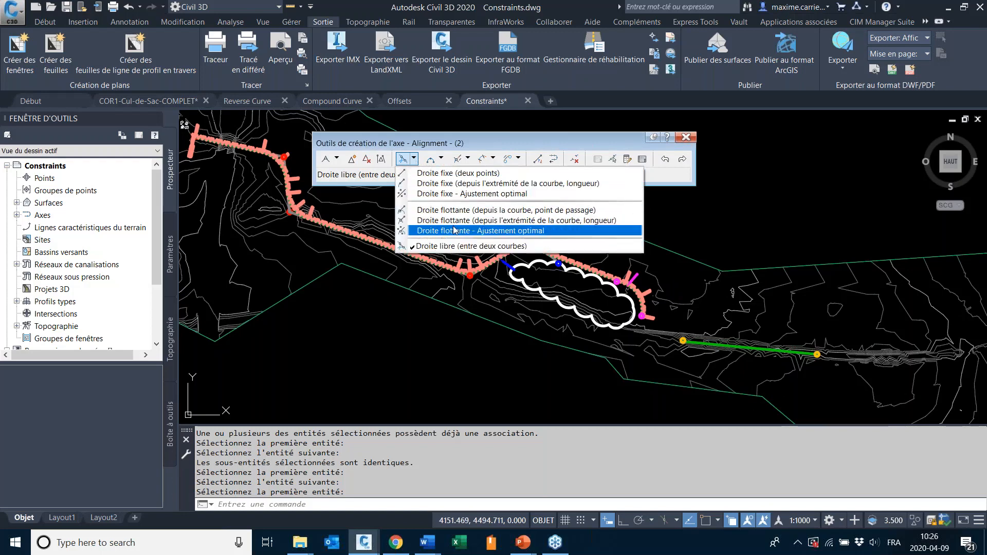
pyautogui.click(441, 159)
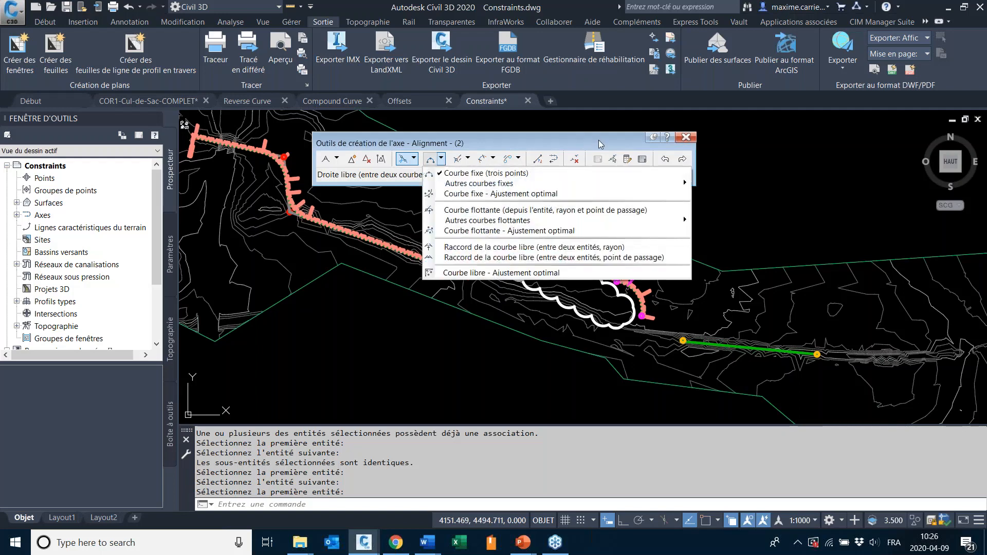
pyautogui.moveTo(613, 148); pyautogui.dragTo(614, 149)
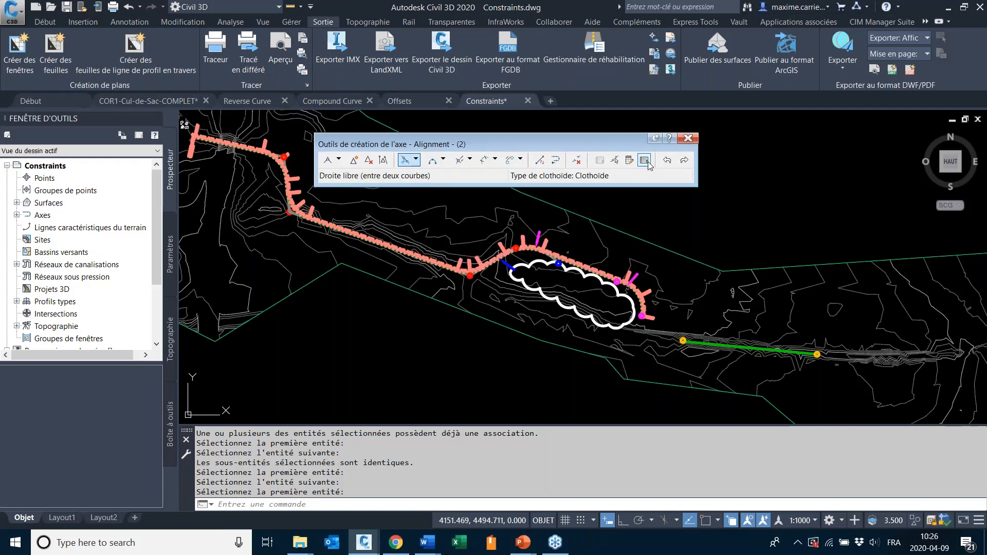
# - Open the alignment's Entités d'axe table and list the tangency constraint options for line 3
pyautogui.scroll(4, 514, 254)
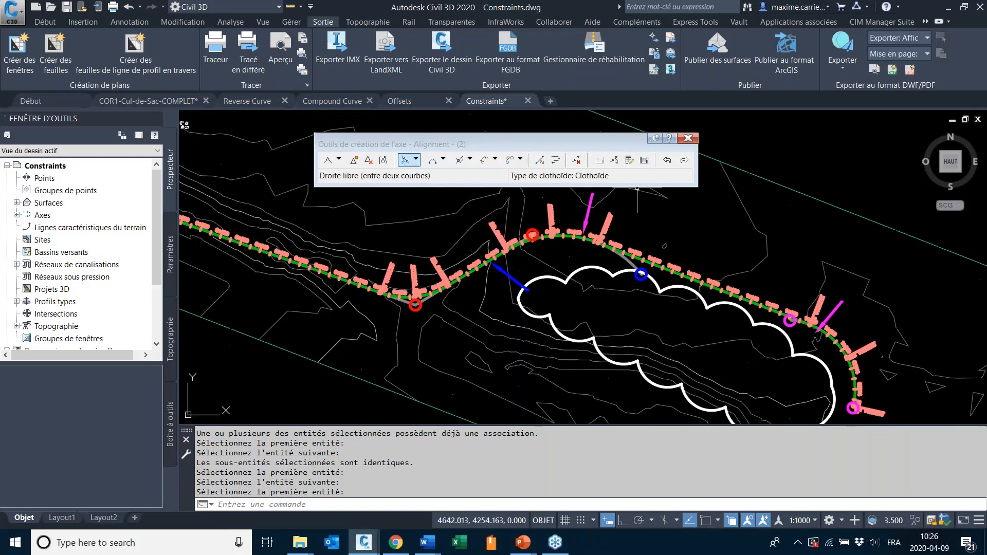
pyautogui.click(644, 160)
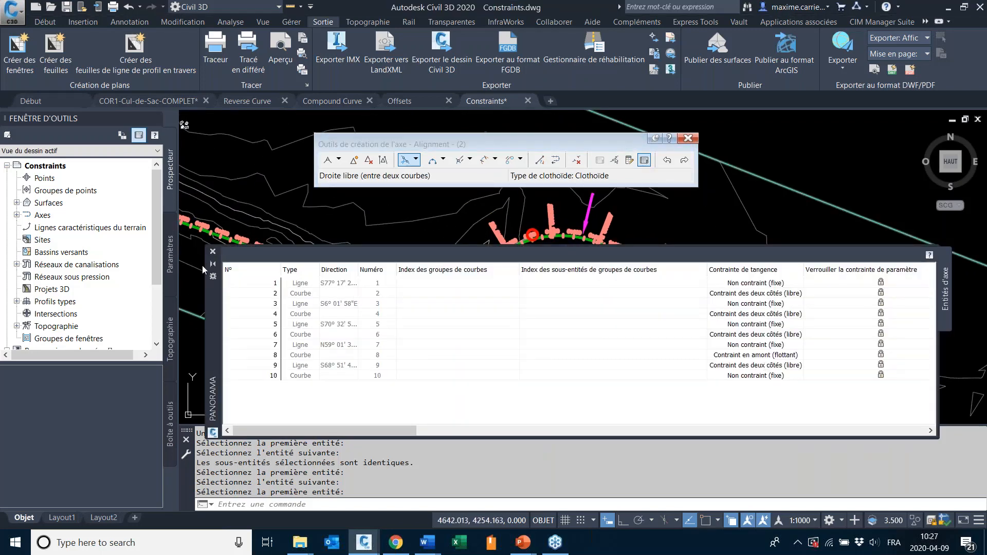
pyautogui.click(794, 287)
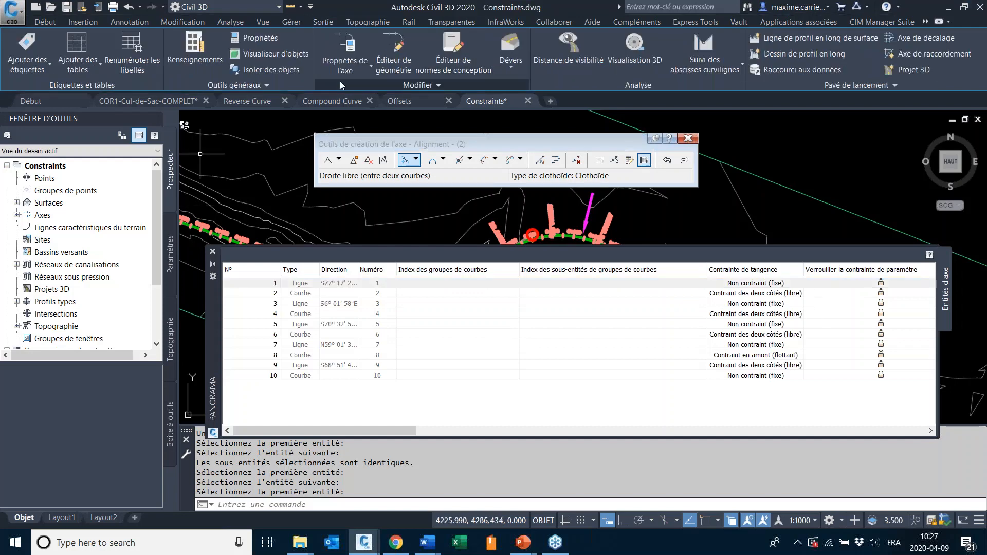
pyautogui.click(792, 293)
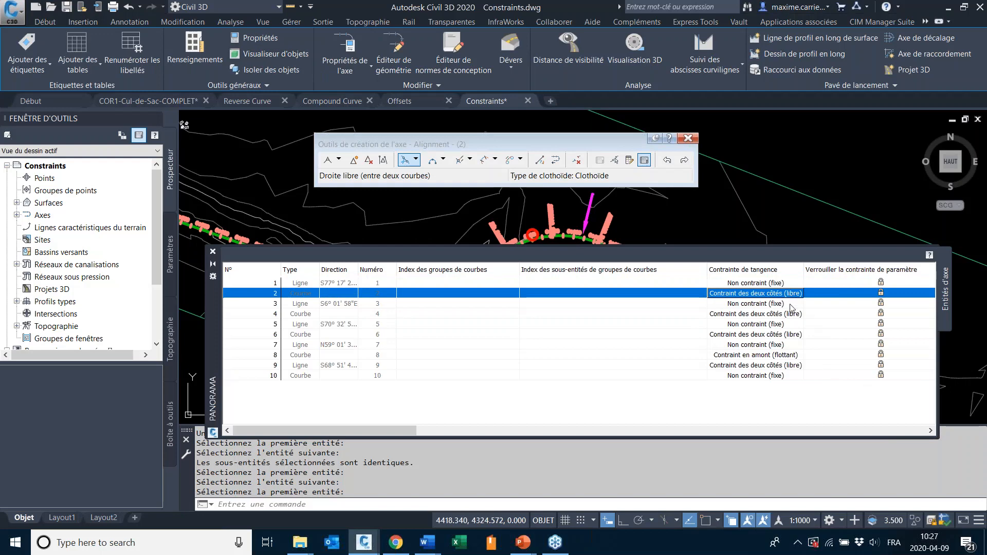
pyautogui.click(791, 305)
pyautogui.click(791, 305)
pyautogui.click(791, 305)
pyautogui.click(884, 303)
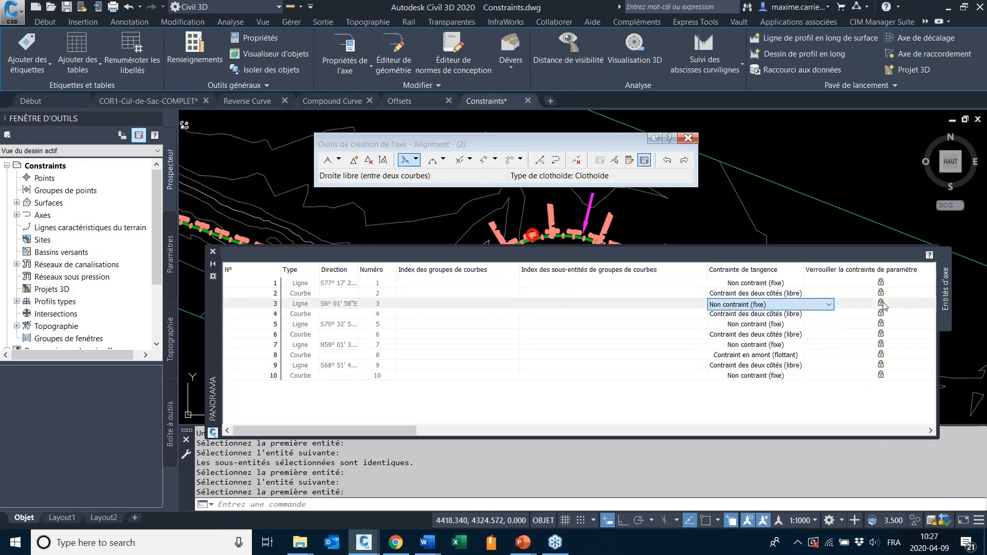
pyautogui.click(790, 304)
pyautogui.click(791, 304)
pyautogui.click(791, 305)
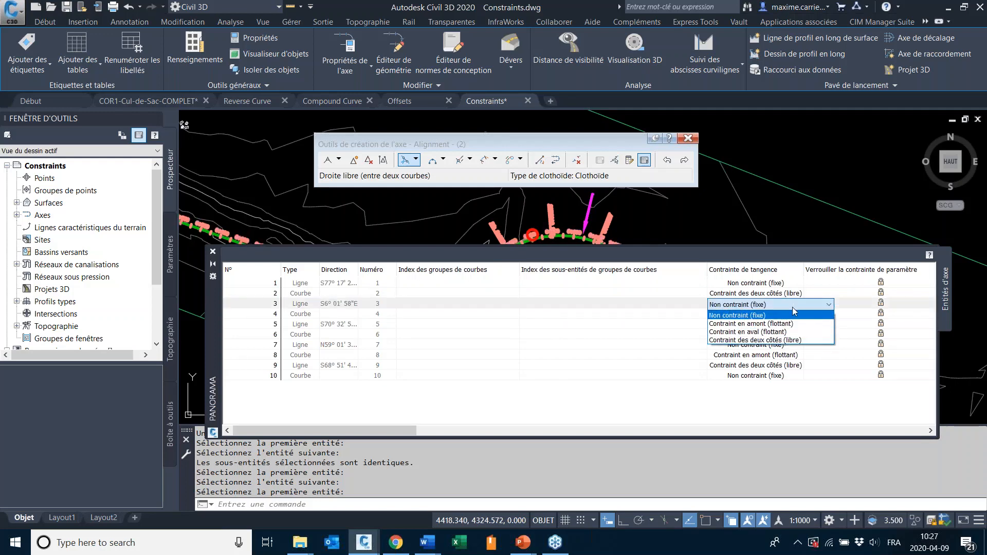
# - Keep line 3's tangency constraint at Non contraint (fixe) and close the Entités d'axe table
pyautogui.click(785, 308)
pyautogui.click(786, 308)
pyautogui.click(631, 413)
pyautogui.click(882, 306)
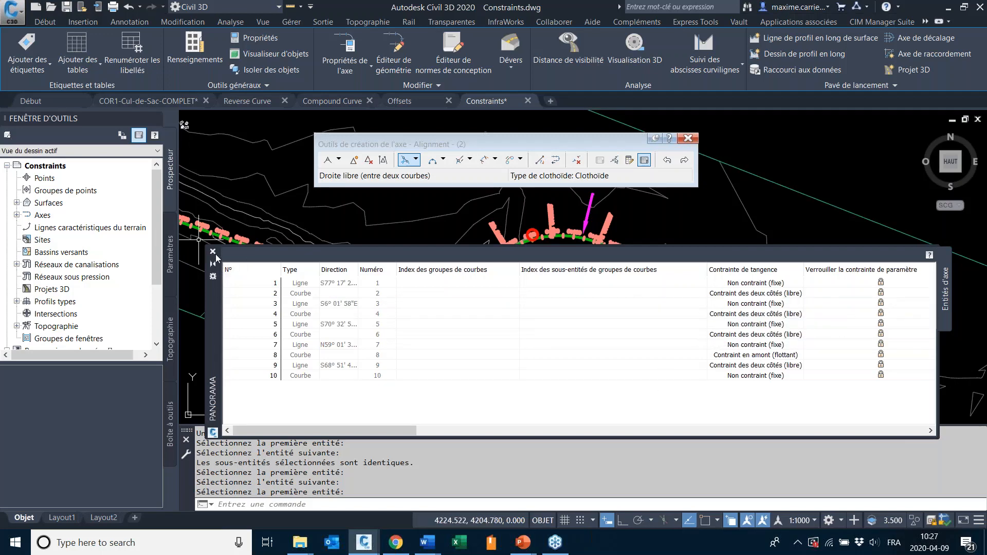
pyautogui.click(213, 252)
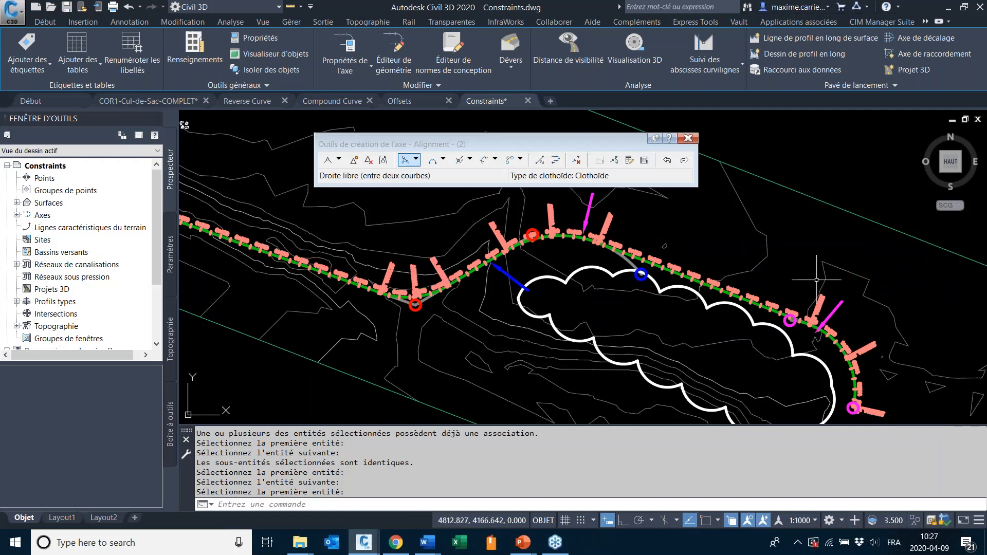
pyautogui.scroll(-2, 817, 280)
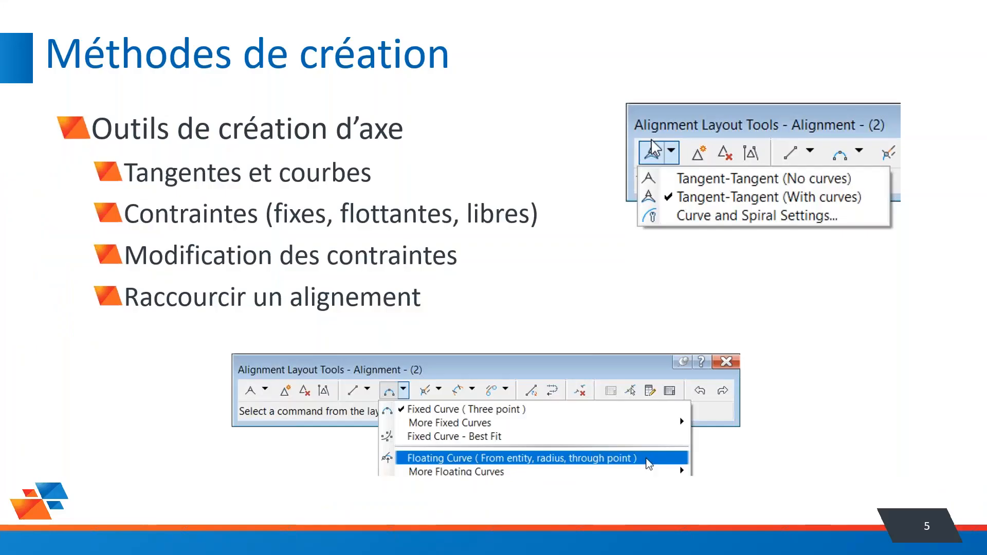
pyautogui.click(675, 289)
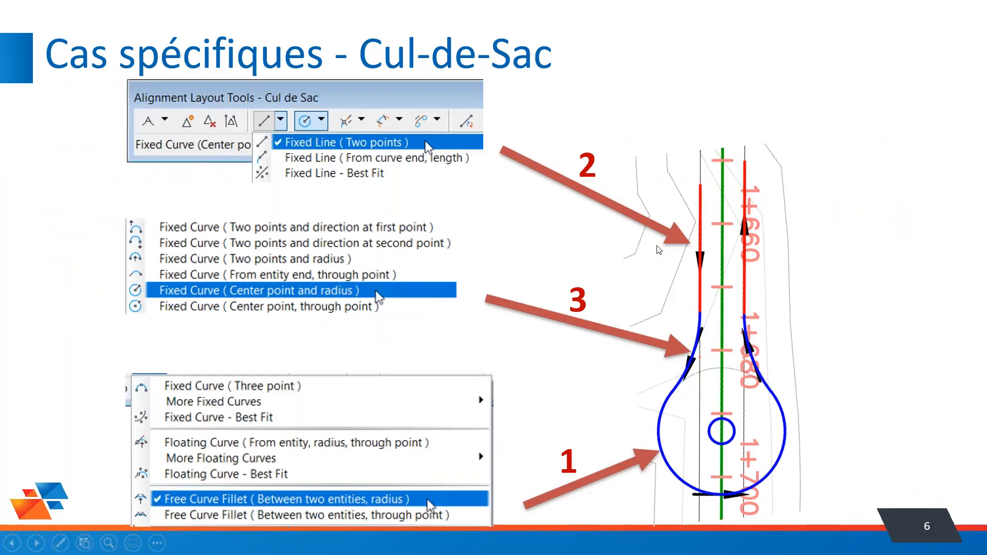
pyautogui.press('Left')
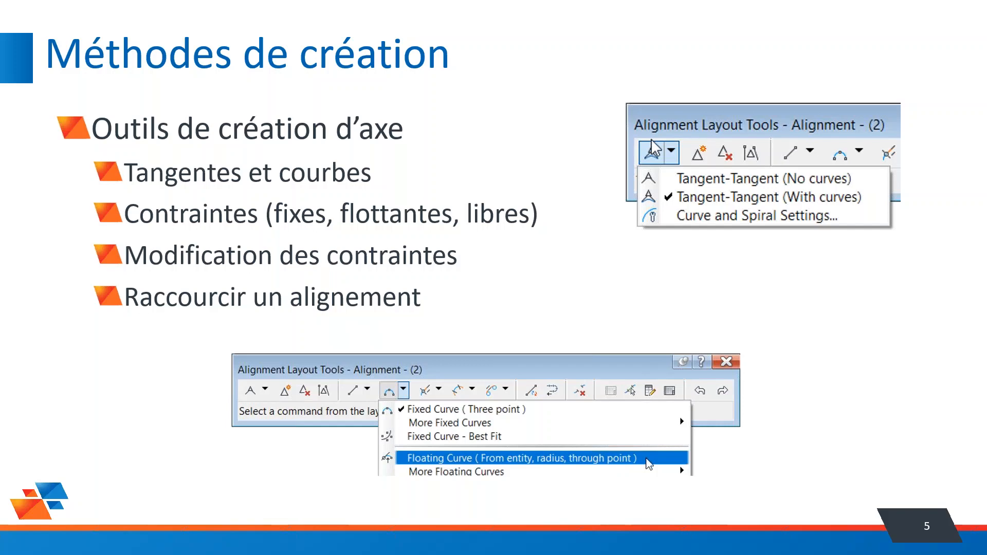
pyautogui.hotkey('alt', 'Tab')
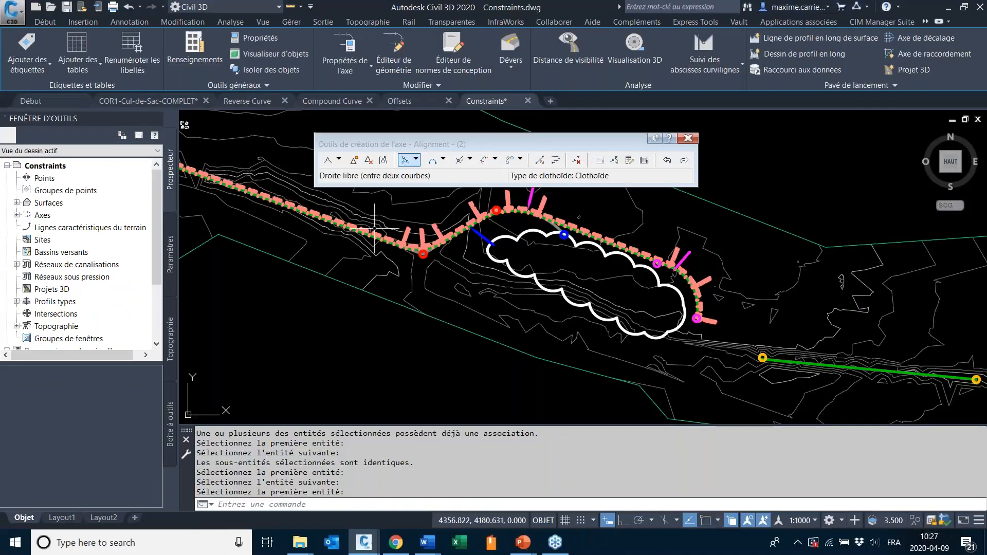
# - Close the alignment layout tools and clear the alignment selection
pyautogui.moveTo(366, 218); pyautogui.dragTo(497, 323, button='middle')
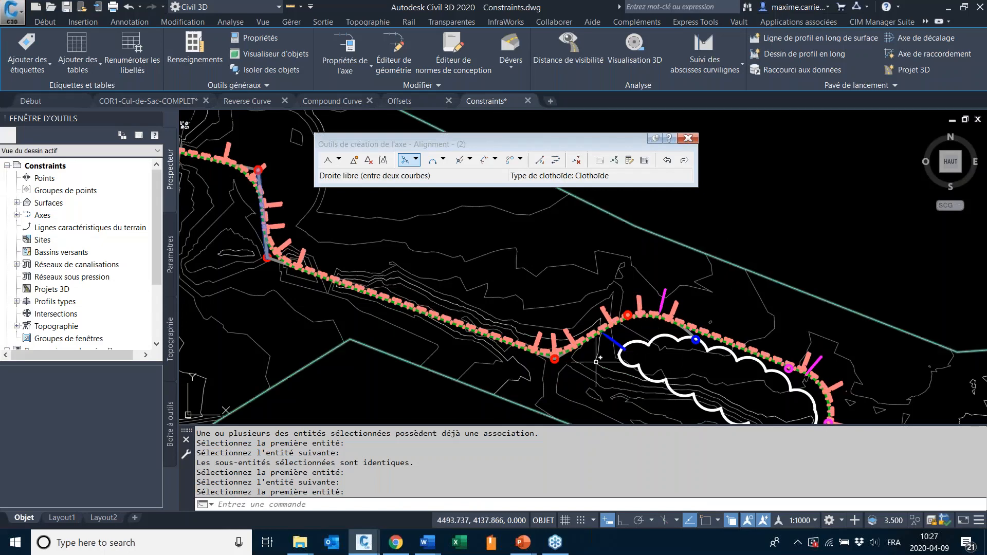
pyautogui.moveTo(789, 330); pyautogui.dragTo(806, 275, button='middle')
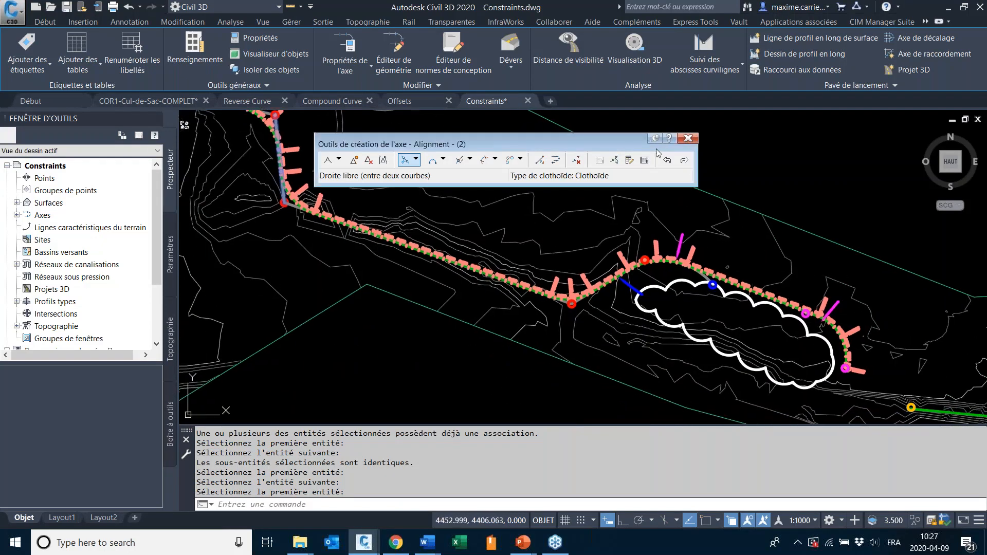
pyautogui.press('Escape')
pyautogui.press('Escape')
# - Examine the alignment's curves and the straight line joining them along the upper side of the revision cloud
pyautogui.moveTo(761, 279); pyautogui.dragTo(635, 246, button='middle')
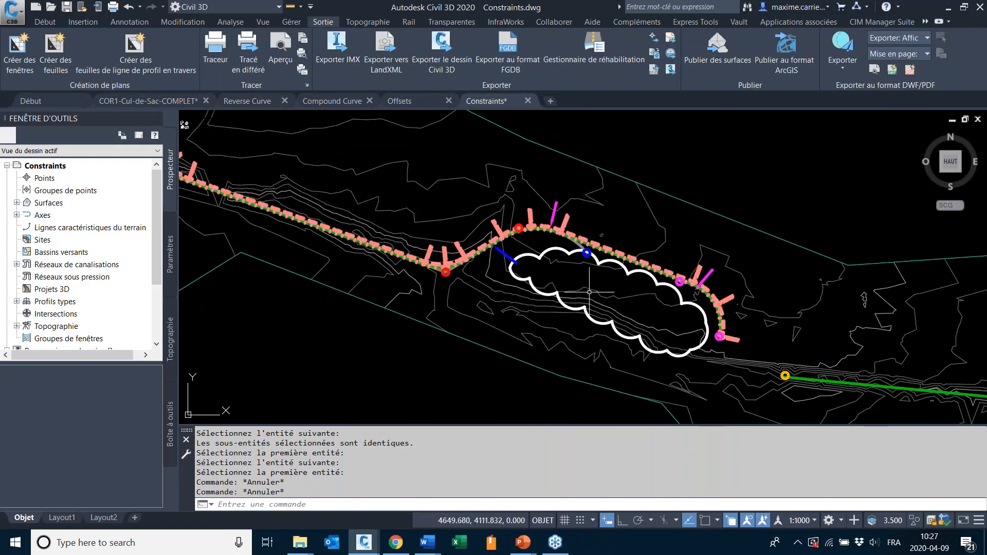
pyautogui.scroll(-3, 615, 274)
pyautogui.scroll(7, 651, 308)
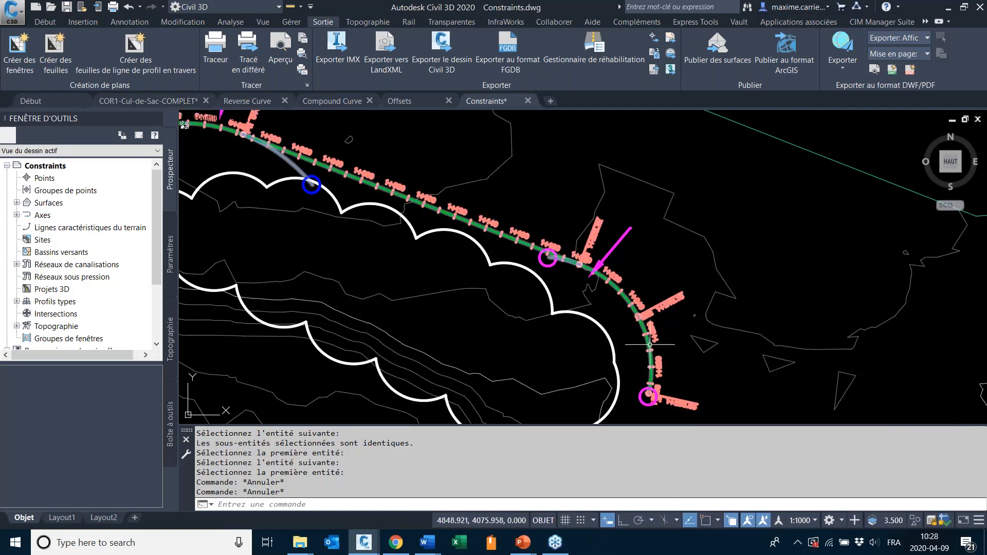
pyautogui.scroll(5, 590, 280)
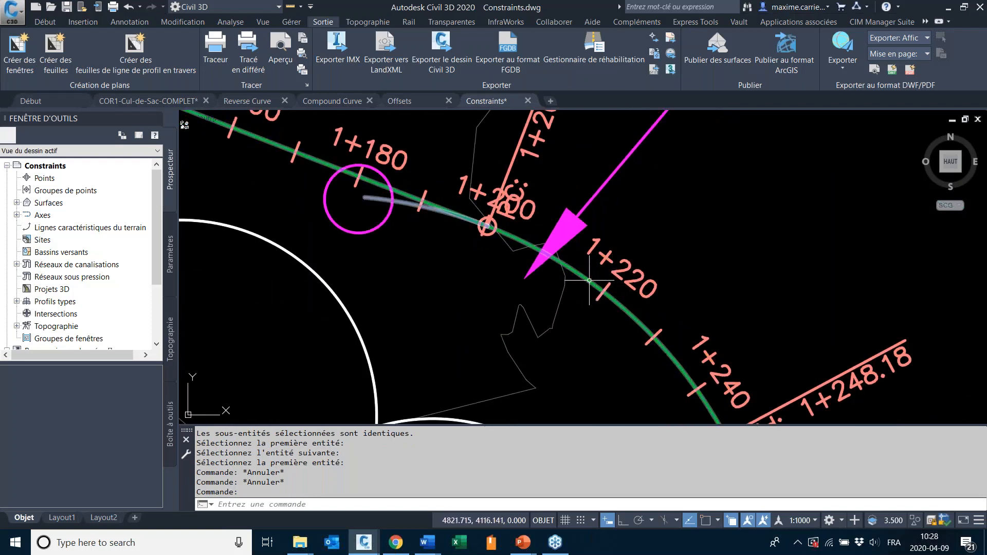
pyautogui.click(590, 280)
pyautogui.scroll(-5, 622, 319)
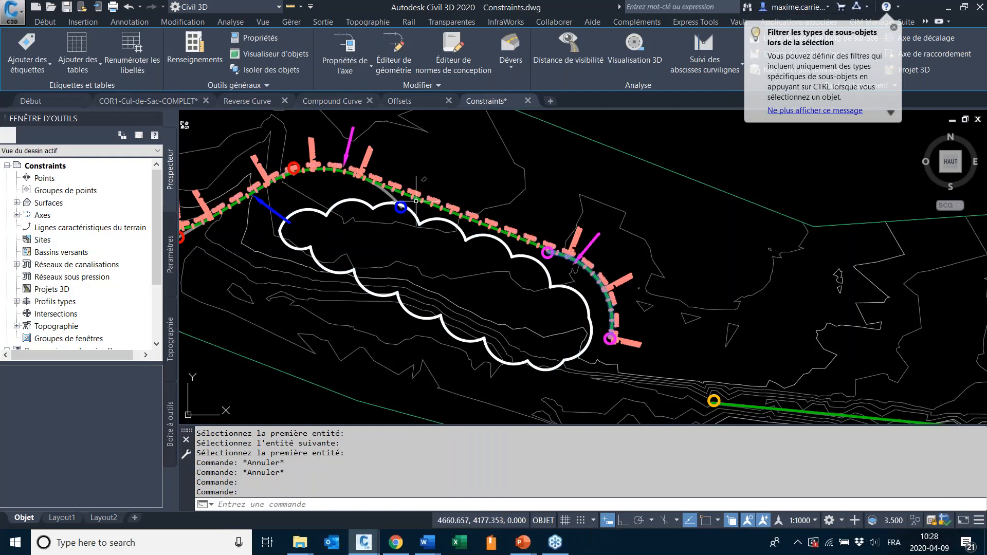
pyautogui.press('Escape')
pyautogui.scroll(-2, 581, 198)
pyautogui.moveTo(641, 263); pyautogui.dragTo(809, 346, button='middle')
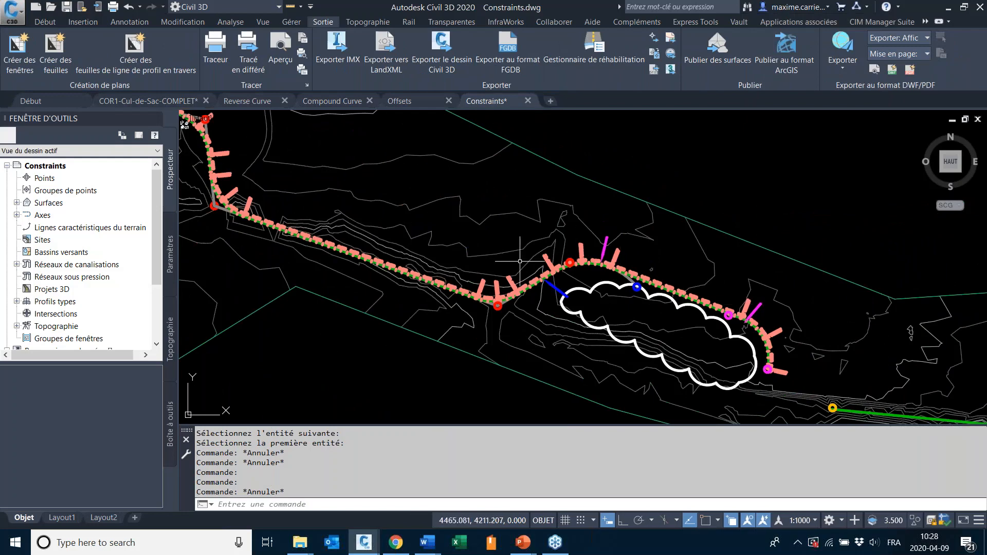
pyautogui.scroll(2, 666, 293)
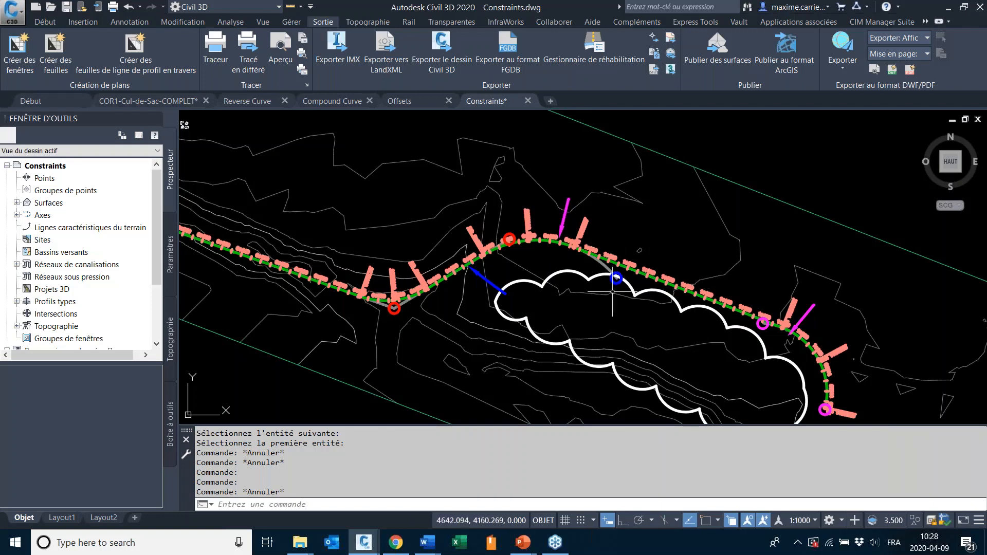
pyautogui.scroll(3, 752, 327)
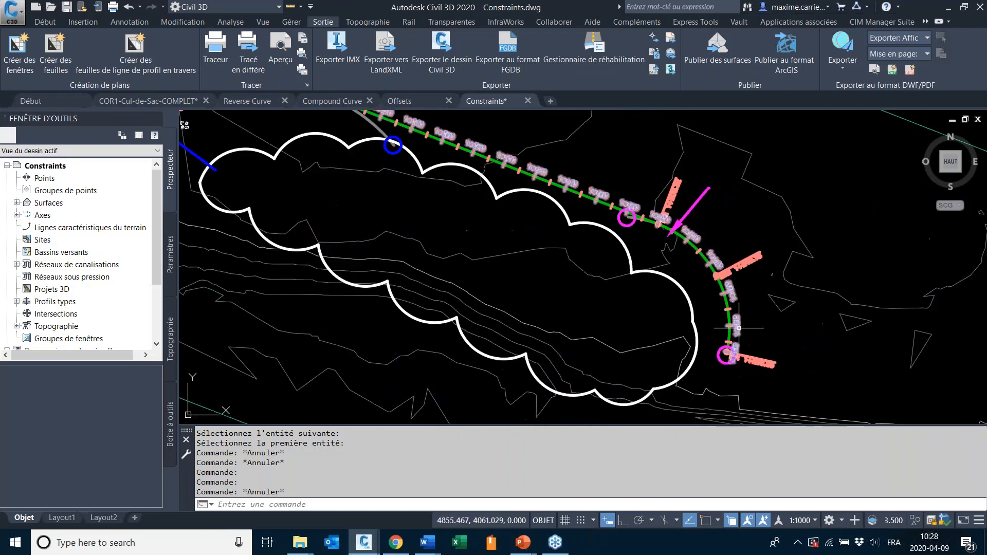
pyautogui.scroll(-5, 595, 320)
pyautogui.scroll(4, 643, 317)
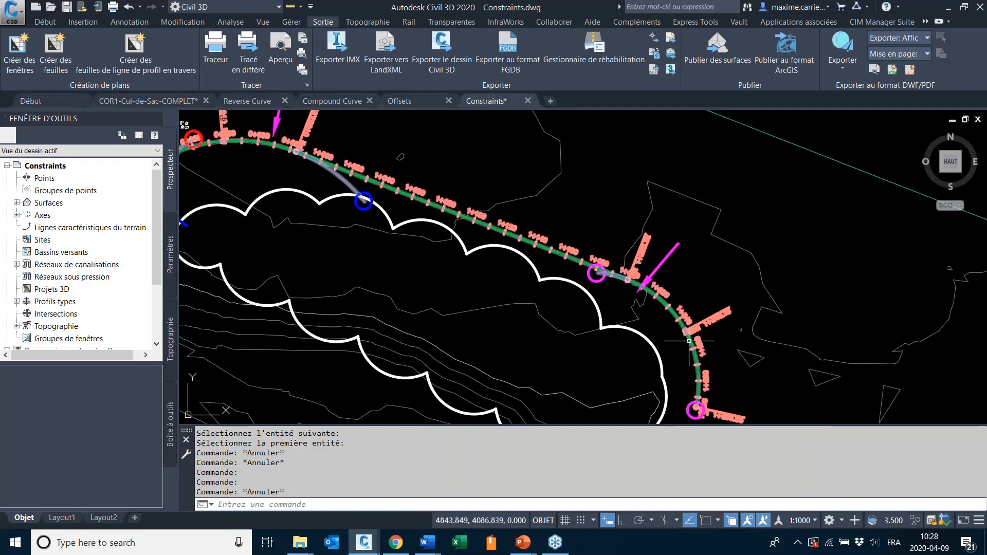
pyautogui.click(687, 332)
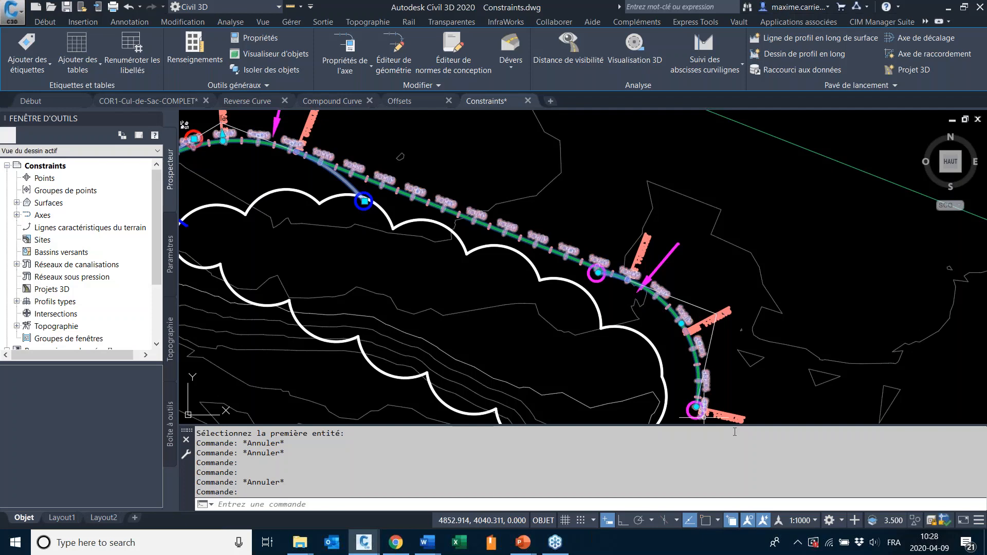
pyautogui.press('Escape')
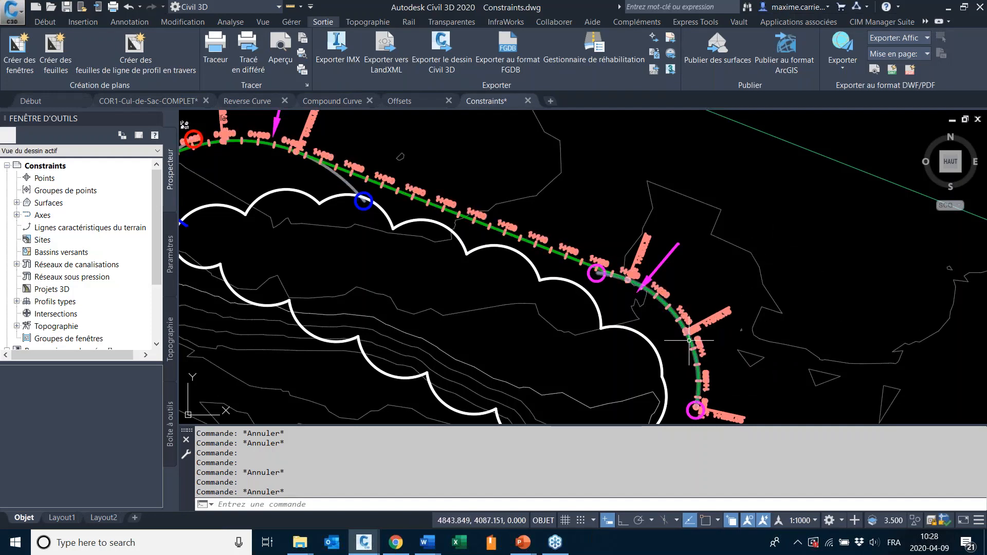
# - Delete the alignment's final curve and the straight line preceding it beside the revision cloud
pyautogui.moveTo(689, 340)
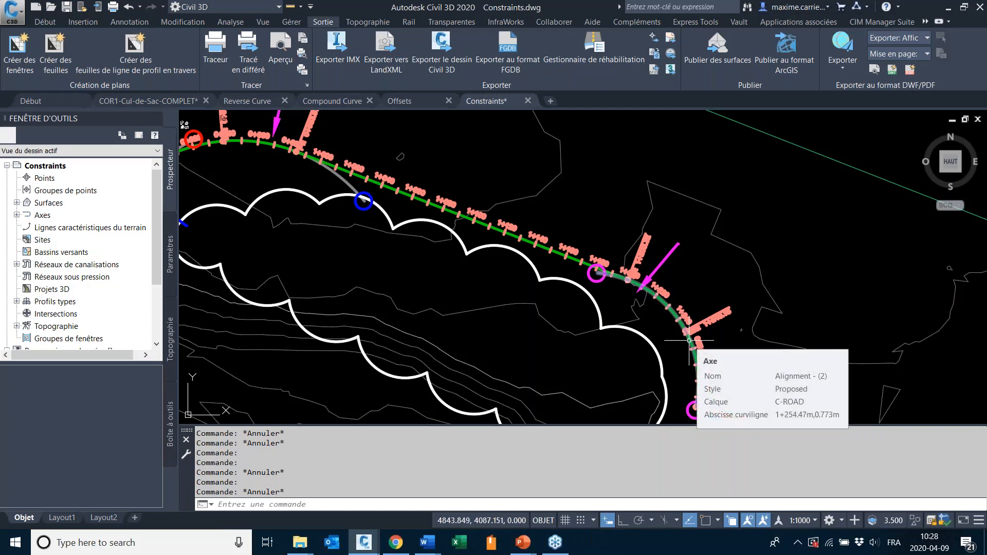
pyautogui.click(689, 340)
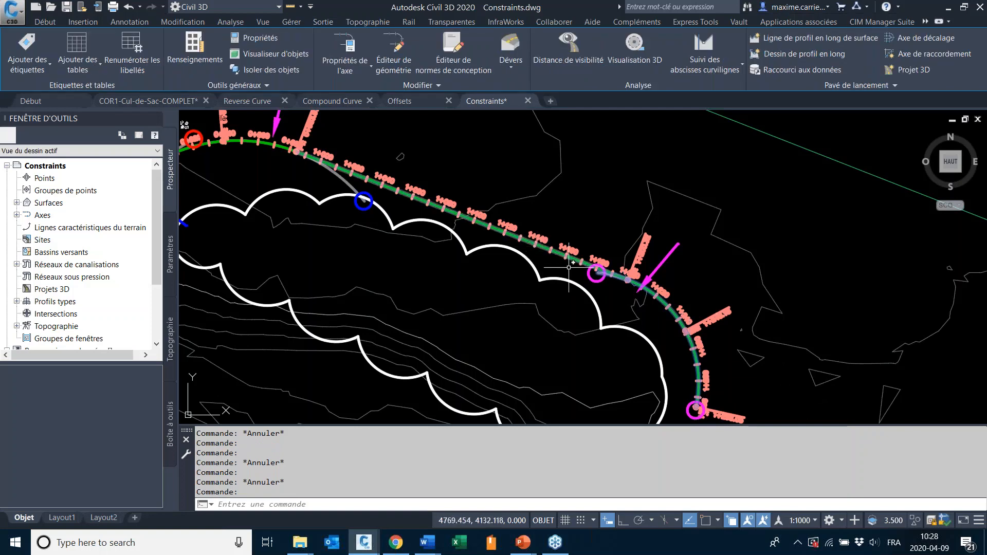
pyautogui.press('Delete')
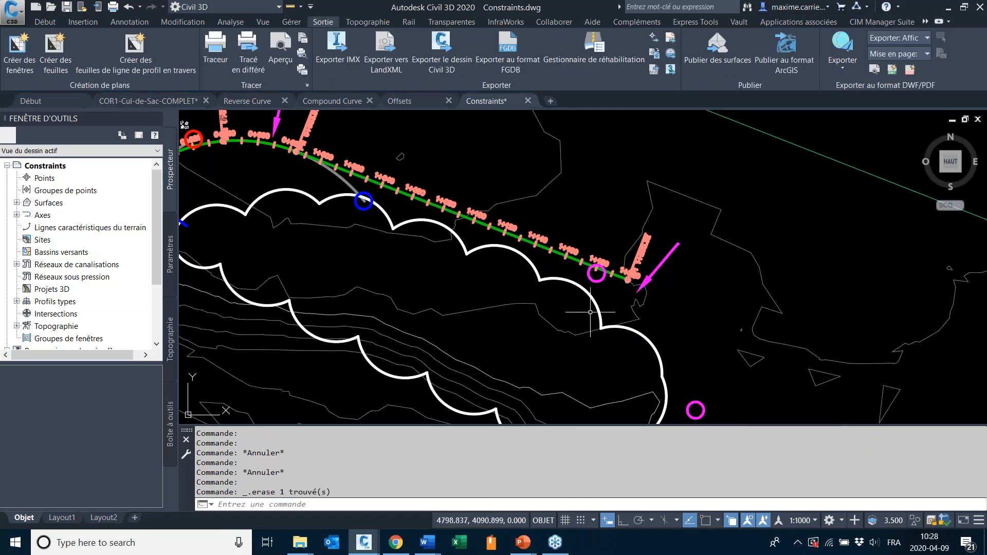
pyautogui.click(560, 253)
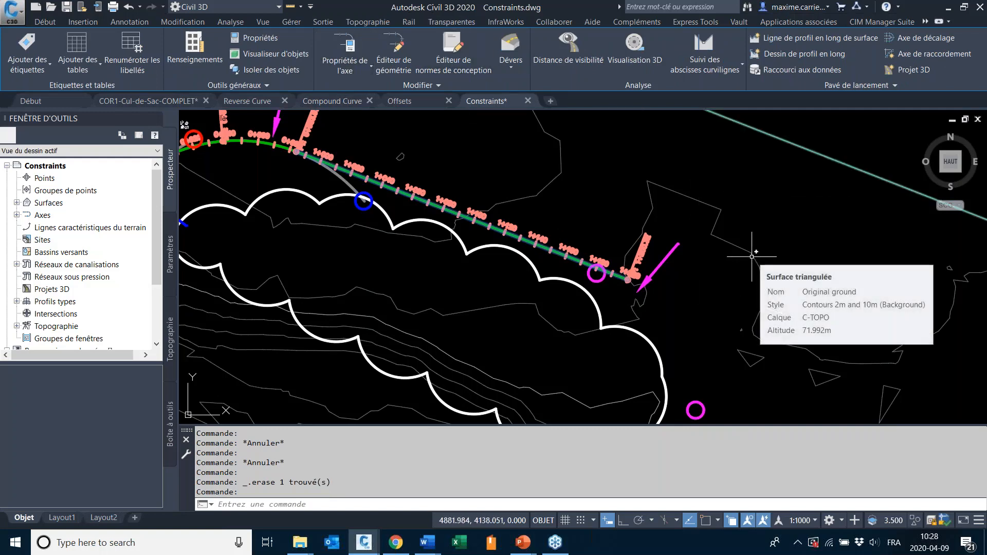
pyautogui.press('Delete')
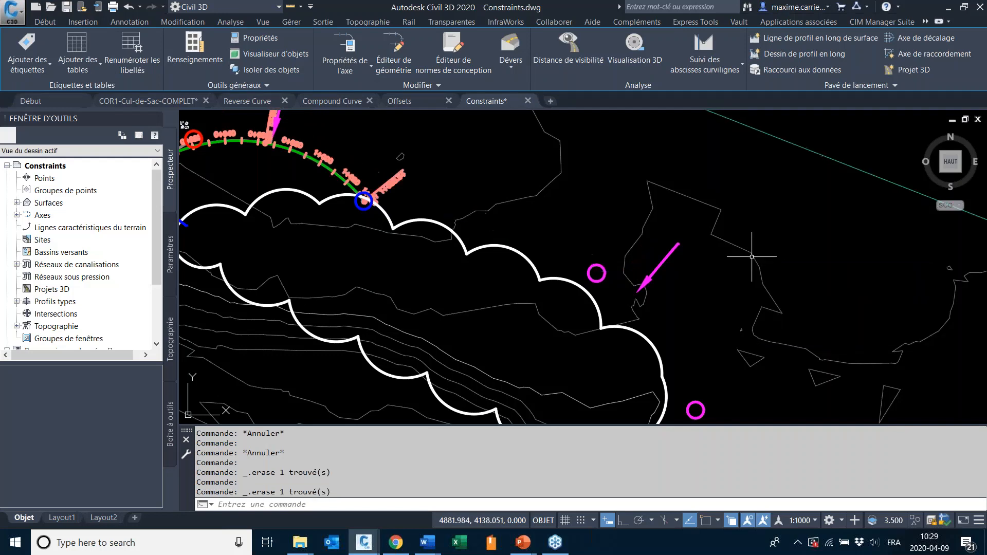
# - Shorten the alignment's remaining end curve by stretching its end point back from the blue circle on the revision cloud
pyautogui.click(323, 21)
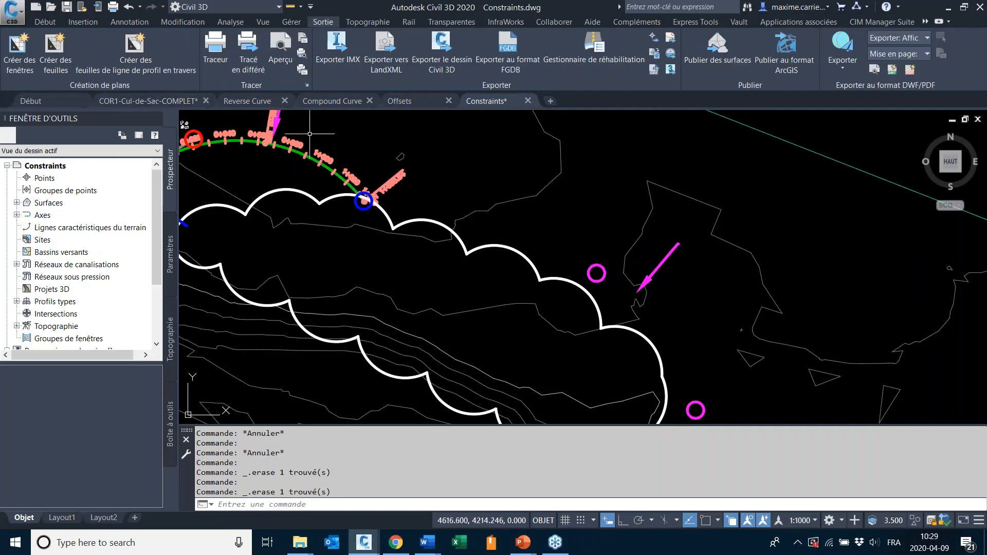
pyautogui.moveTo(310, 134); pyautogui.dragTo(500, 234, button='middle')
pyautogui.click(535, 278)
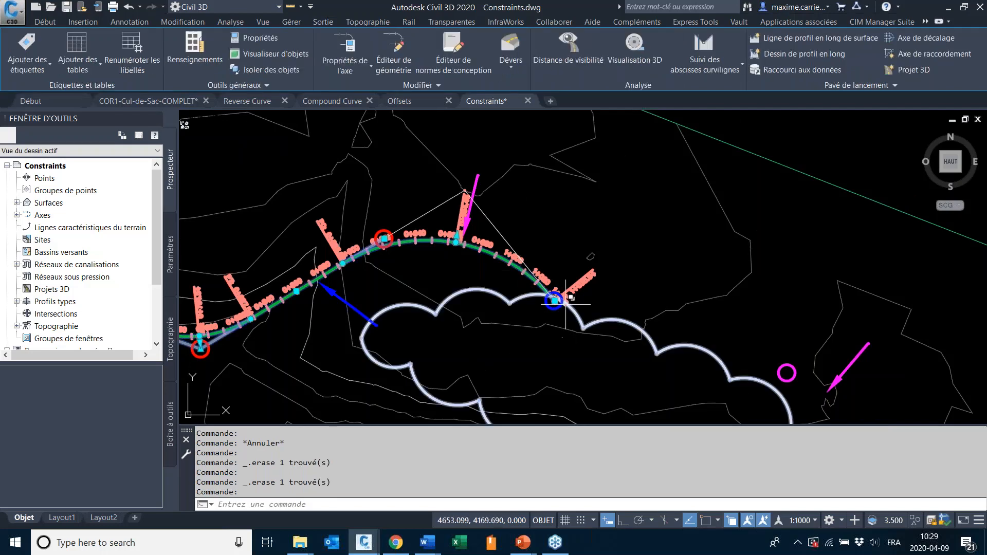
pyautogui.click(554, 300)
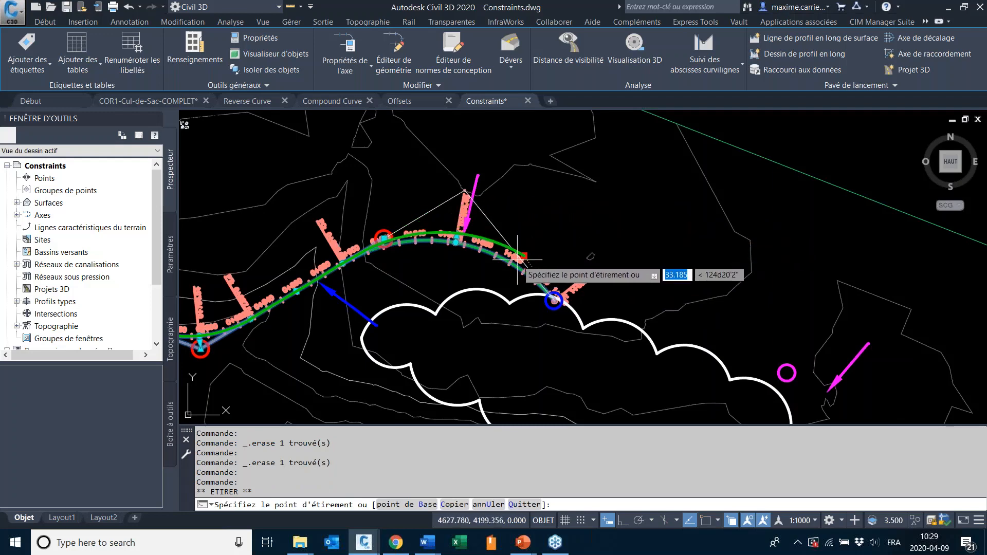
pyautogui.click(523, 260)
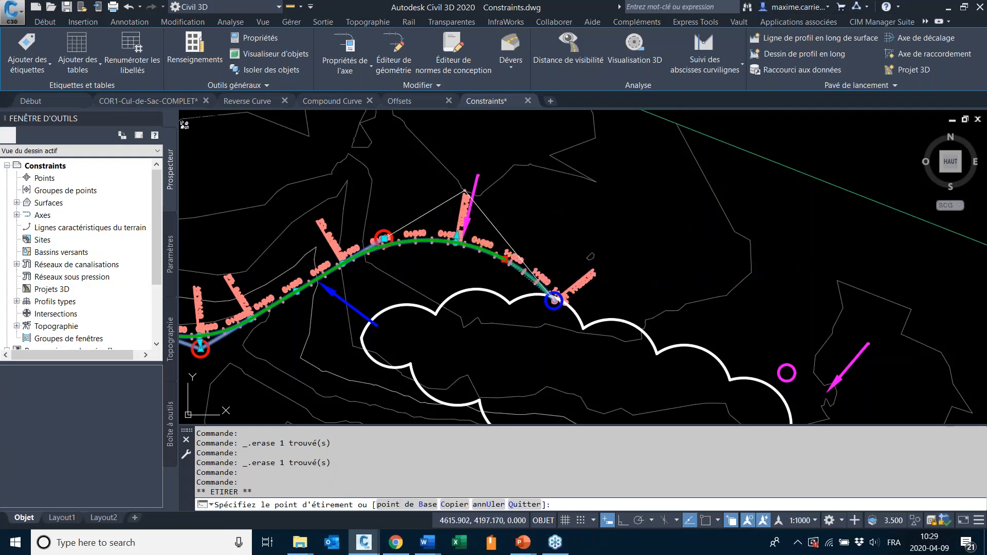
pyautogui.moveTo(412, 280); pyautogui.dragTo(769, 344, button='middle')
pyautogui.press('Escape')
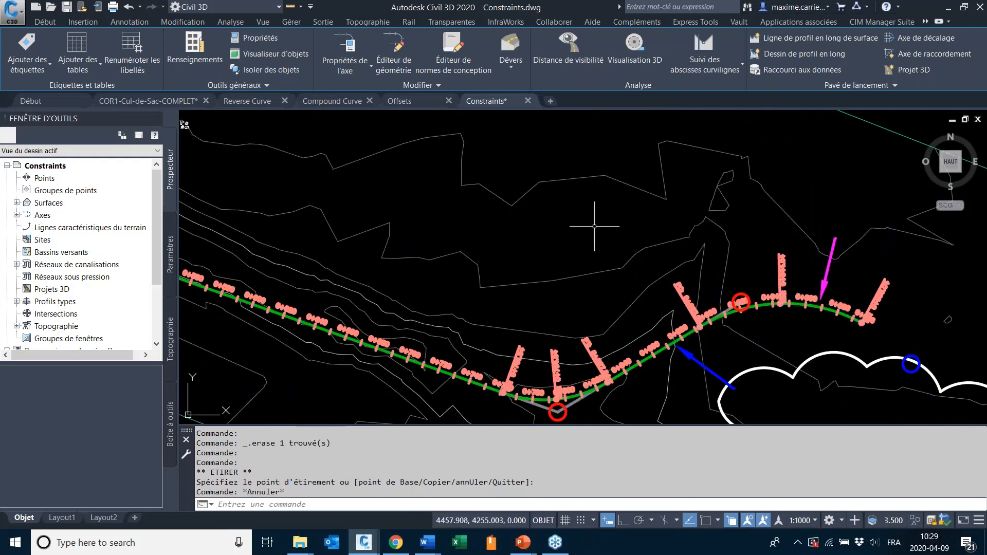
# - Start Créer un axe à partir d'un axe existant and choose the shortened alignment as the source axis
pyautogui.click(45, 21)
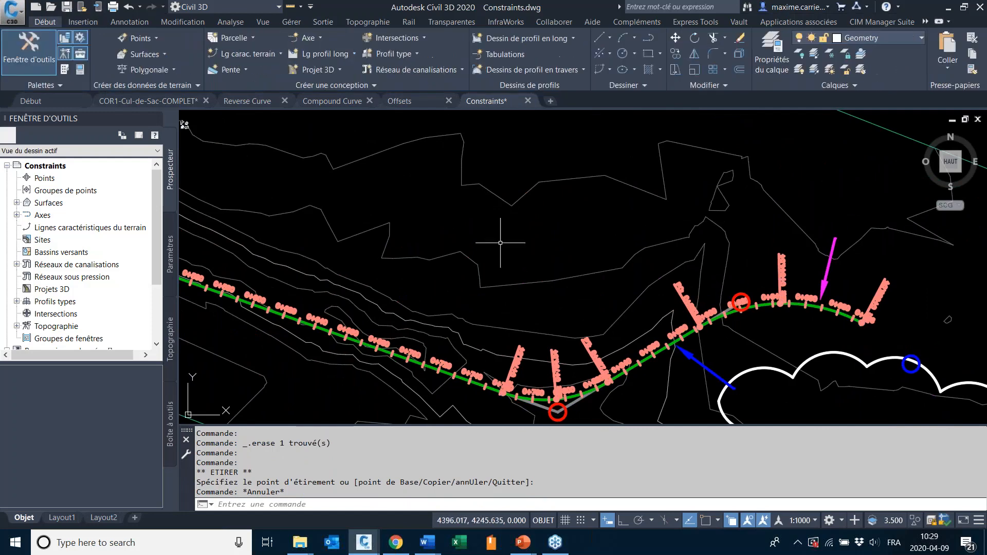
pyautogui.scroll(-4, 529, 242)
pyautogui.moveTo(471, 280)
pyautogui.mouseDown(button='middle')
pyautogui.moveTo(568, 309)
pyautogui.moveTo(571, 296)
pyautogui.mouseUp(button='middle')
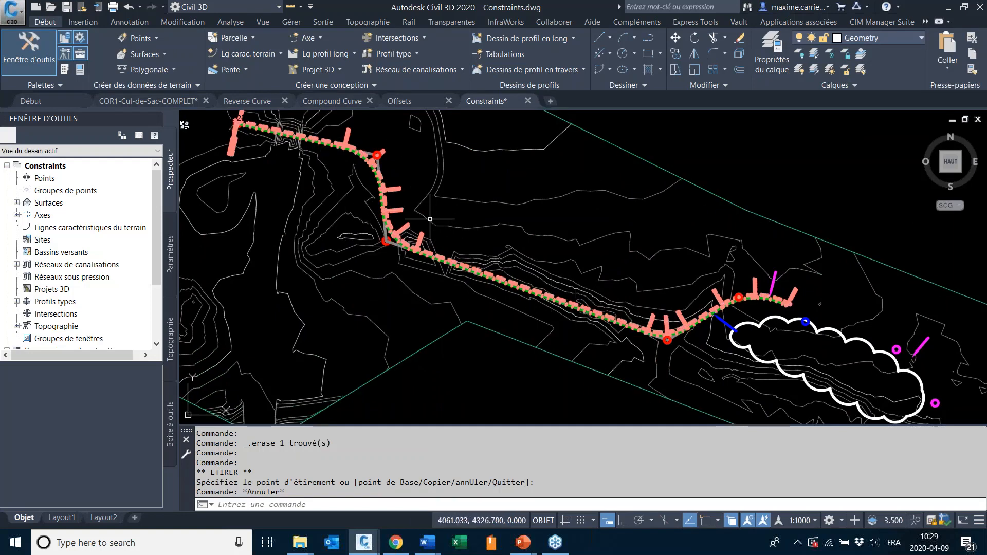
pyautogui.click(313, 40)
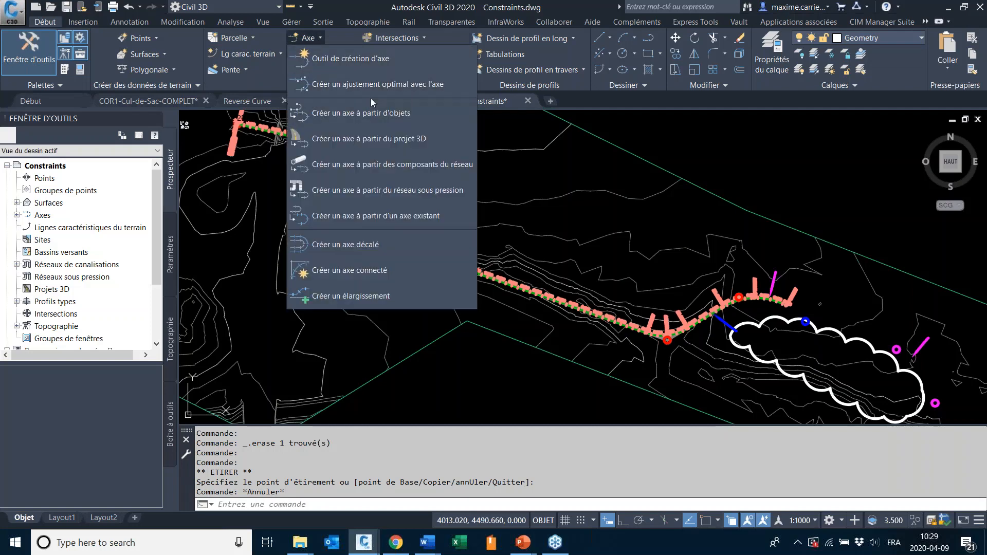
pyautogui.click(404, 217)
pyautogui.scroll(5, 407, 217)
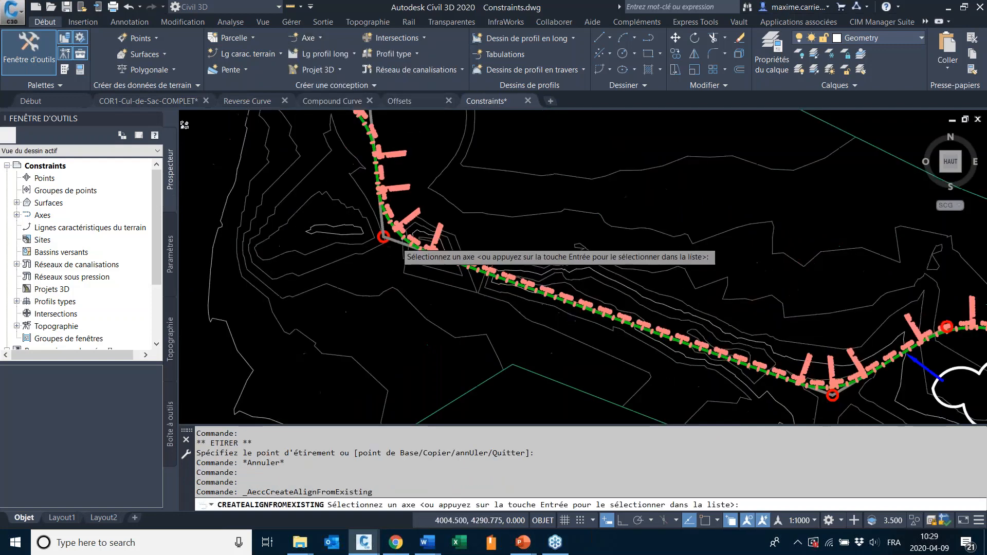
pyautogui.click(405, 224)
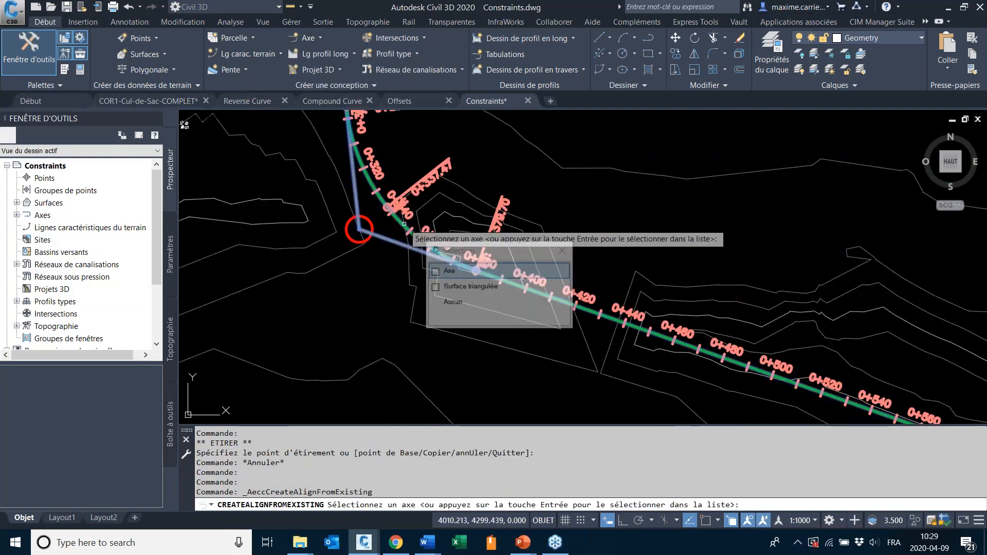
pyautogui.click(467, 267)
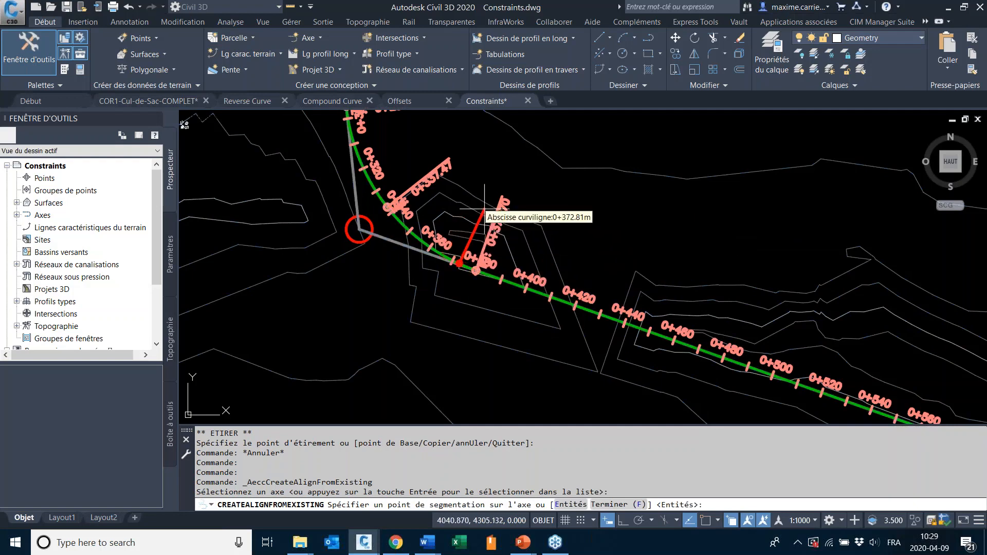
# - Define the portion to extract from station 0+317.34 to station 0+576.09 on the source alignment
pyautogui.scroll(-3, 485, 210)
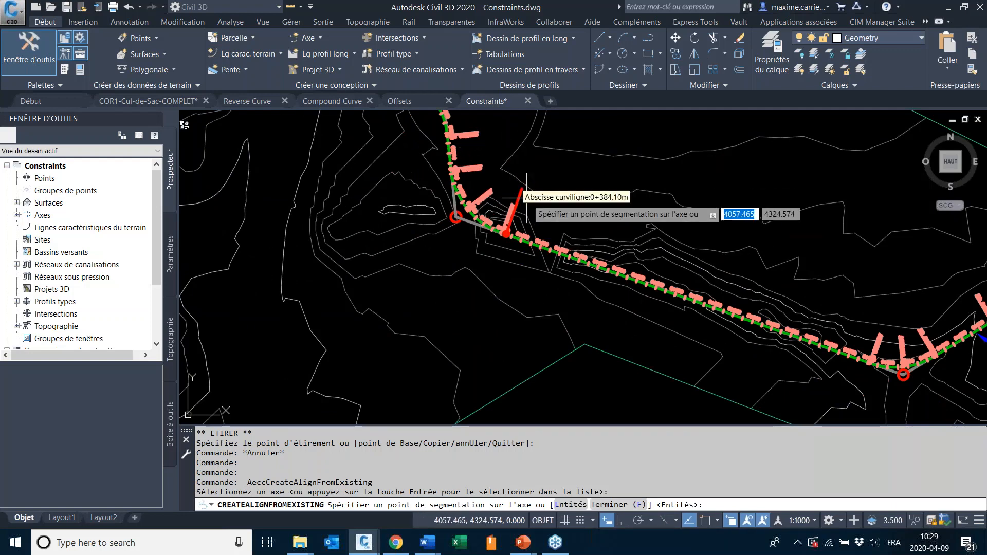
pyautogui.scroll(3, 500, 172)
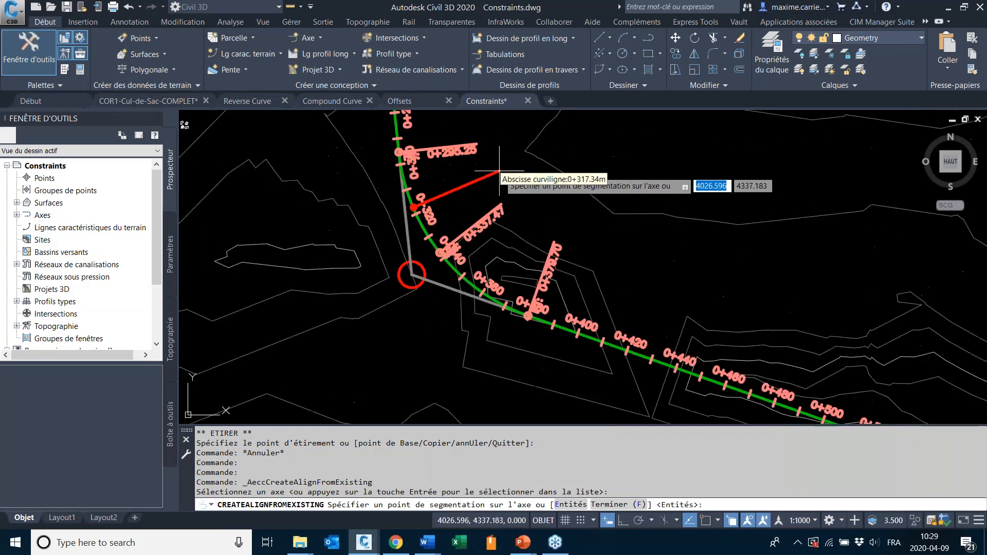
pyautogui.click(499, 171)
pyautogui.moveTo(715, 257); pyautogui.dragTo(476, 171, button='middle')
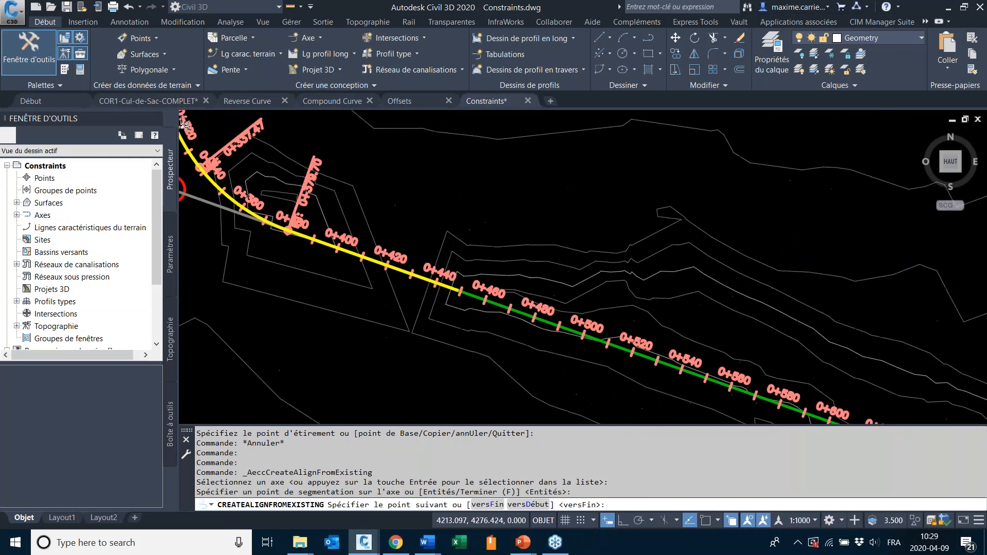
pyautogui.click(826, 243)
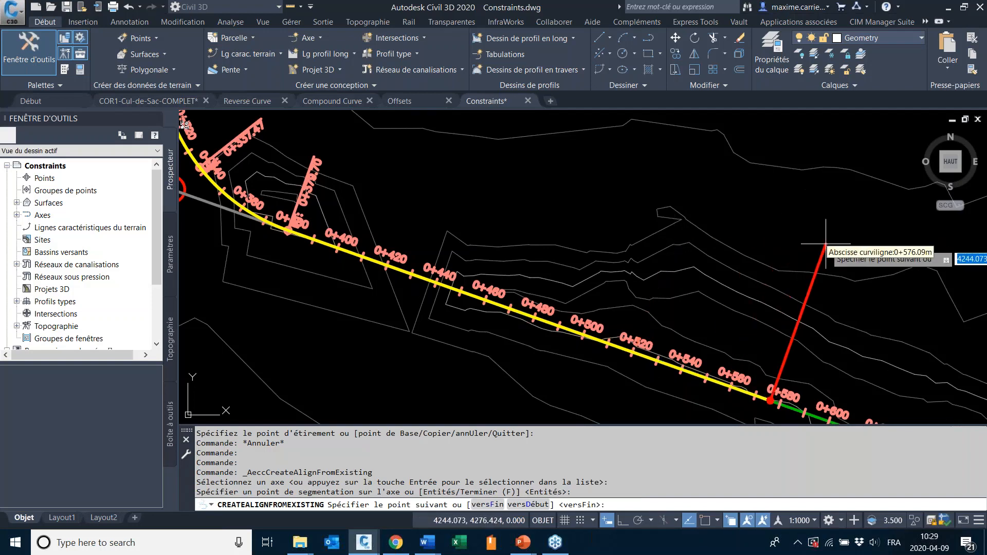
# - Finish the segment selection and create the alignment with the Proposed style, C-ROAD layer and All Labels label set
pyautogui.press('Return')
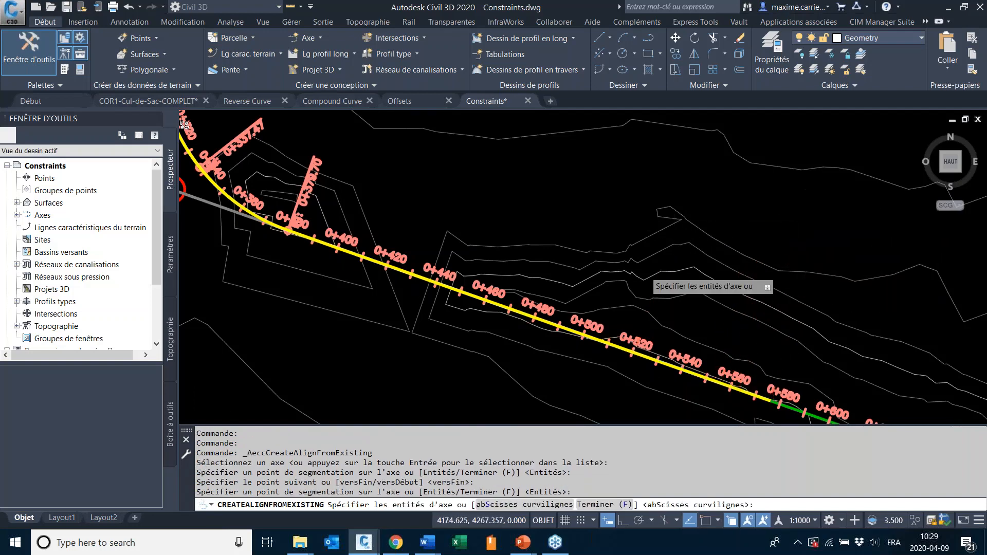
pyautogui.scroll(-4, 660, 292)
pyautogui.press('Return')
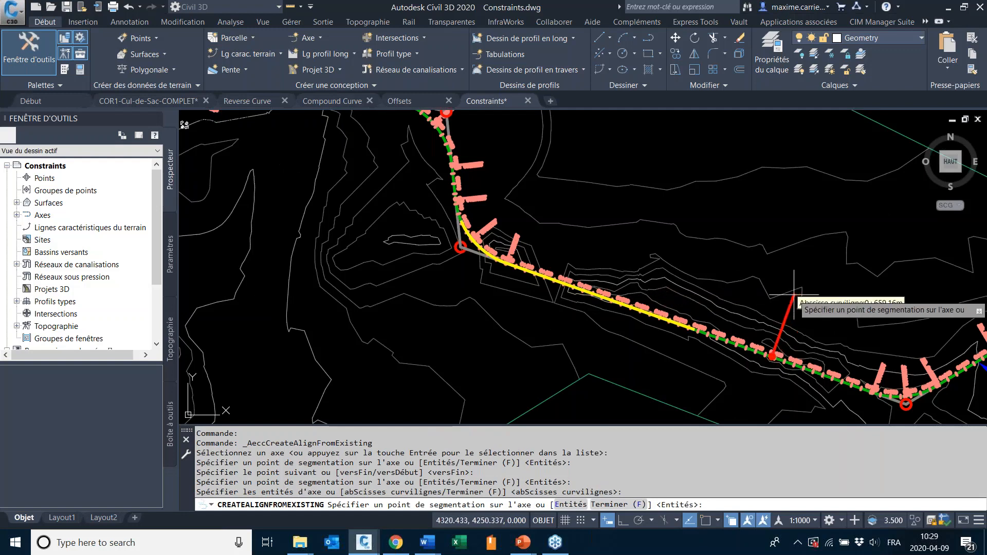
pyautogui.press('Return')
pyautogui.write('t')
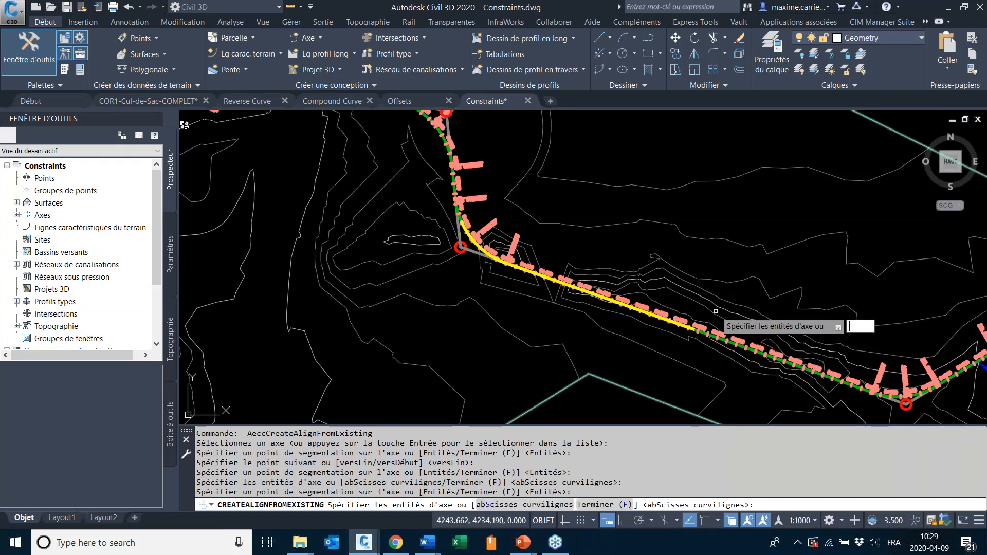
pyautogui.write('f')
pyautogui.press('Return')
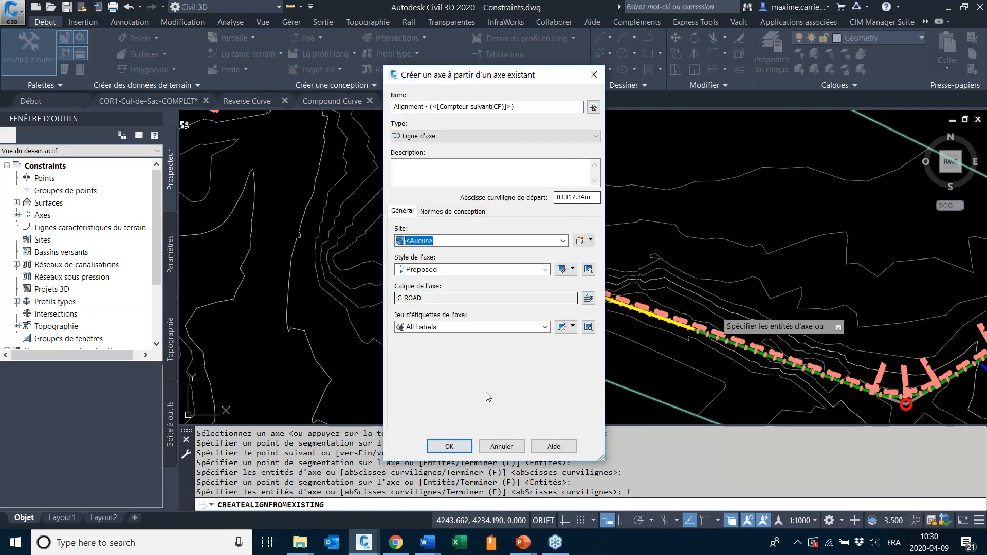
pyautogui.click(448, 447)
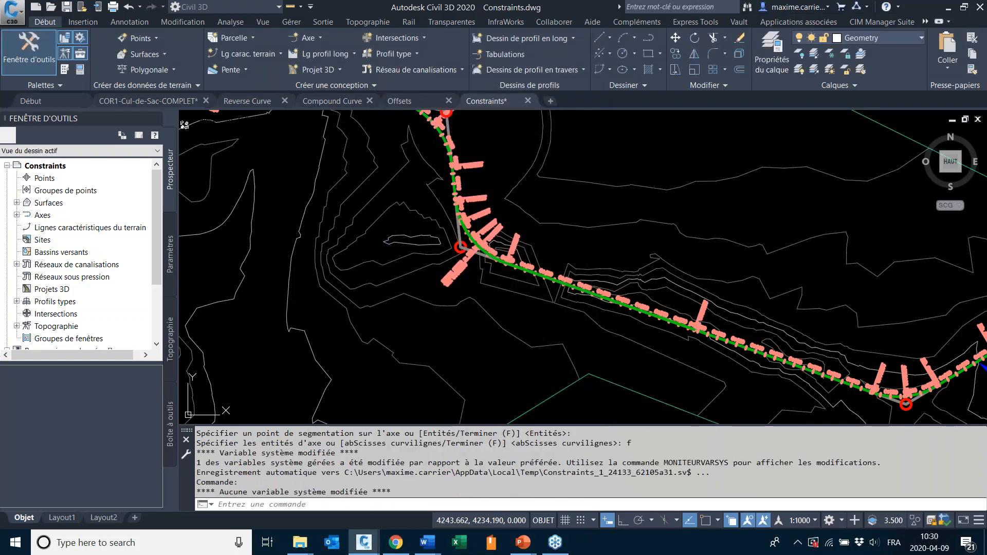
pyautogui.scroll(4, 532, 296)
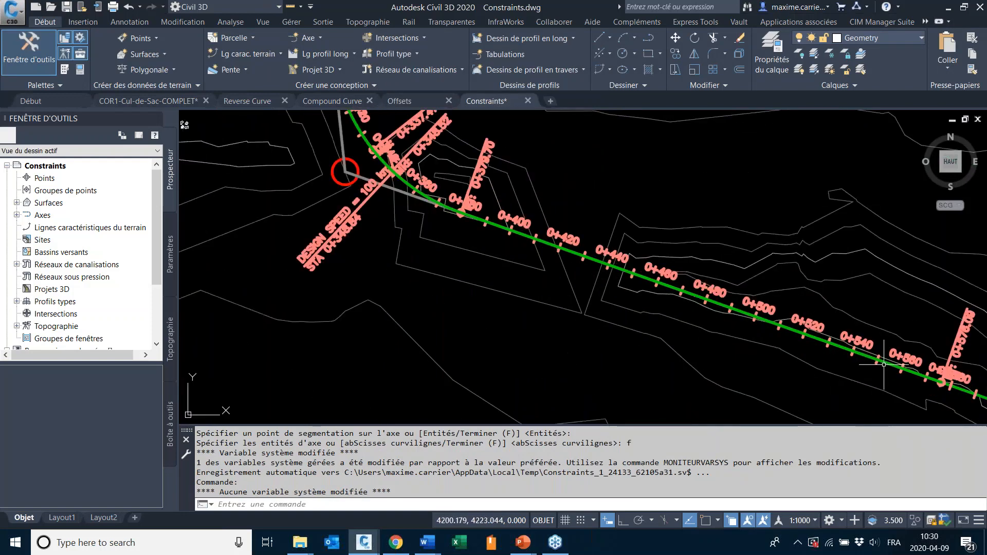
pyautogui.click(923, 371)
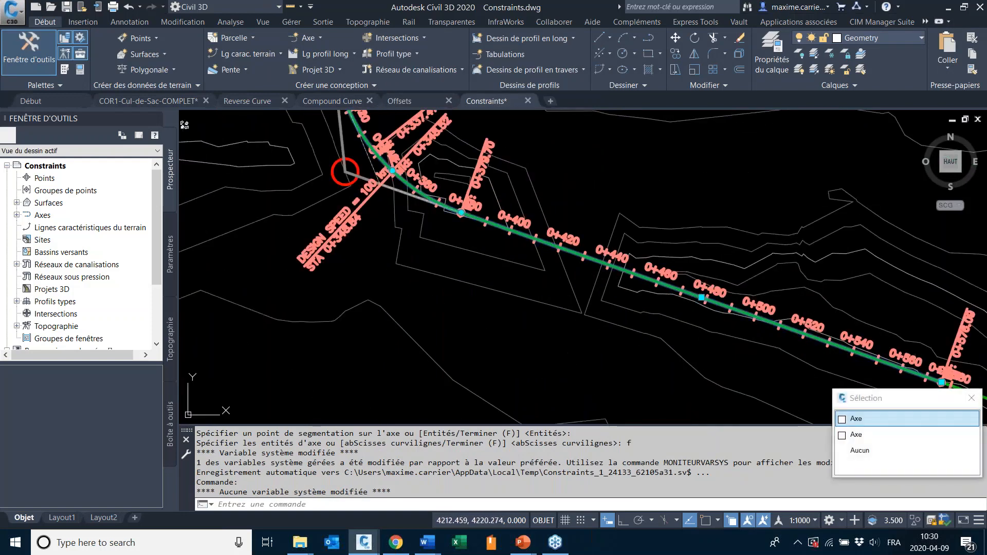
pyautogui.click(874, 419)
pyautogui.press('Delete')
pyautogui.hotkey('ctrl', 'z')
# - Delete the original source alignment from which the portion between 0+317.34 and 0+576.09 was extracted
pyautogui.moveTo(722, 321); pyautogui.dragTo(480, 252, button='middle')
pyautogui.click(848, 358)
pyautogui.click(842, 364)
pyautogui.press('Delete')
pyautogui.scroll(-3, 778, 418)
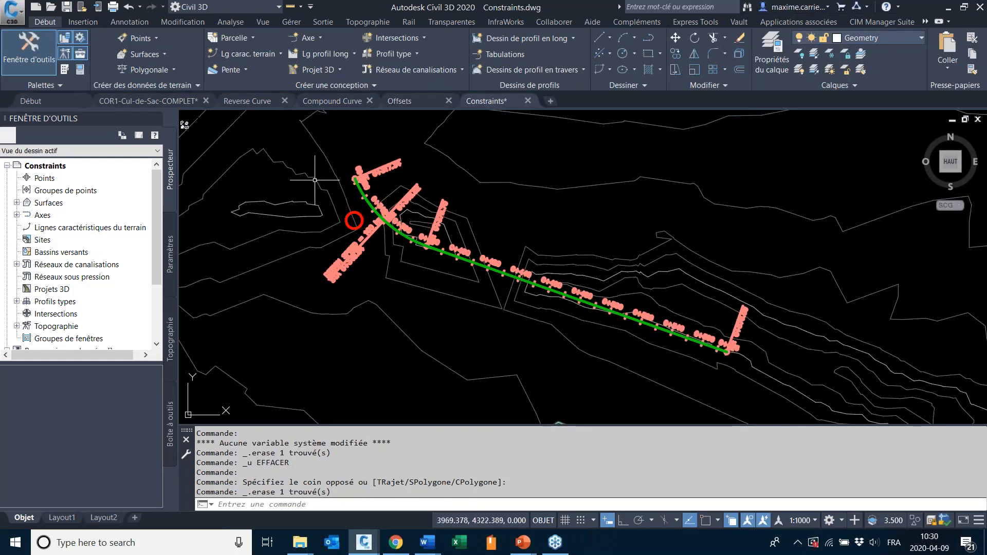
pyautogui.scroll(-3, 360, 216)
pyautogui.moveTo(432, 280)
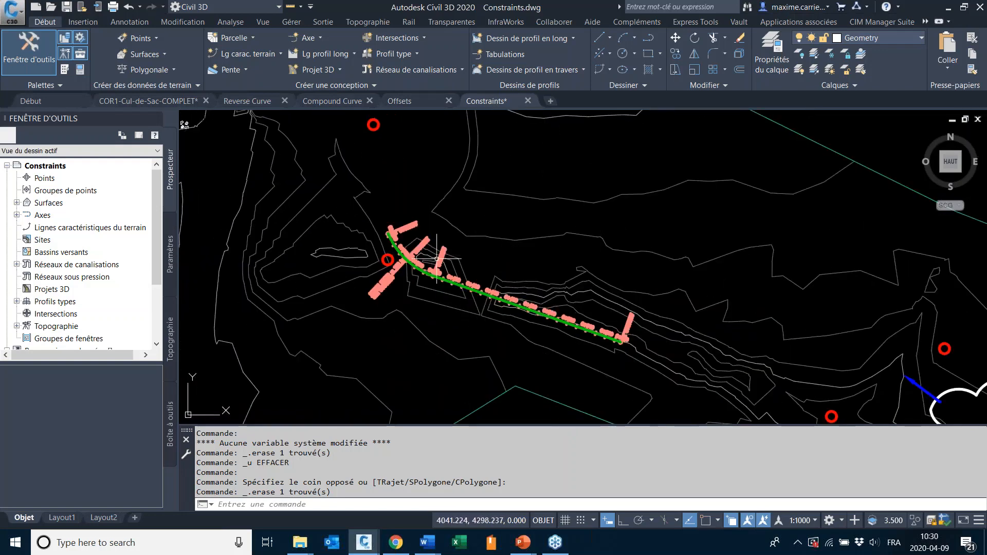
pyautogui.scroll(-2, 435, 260)
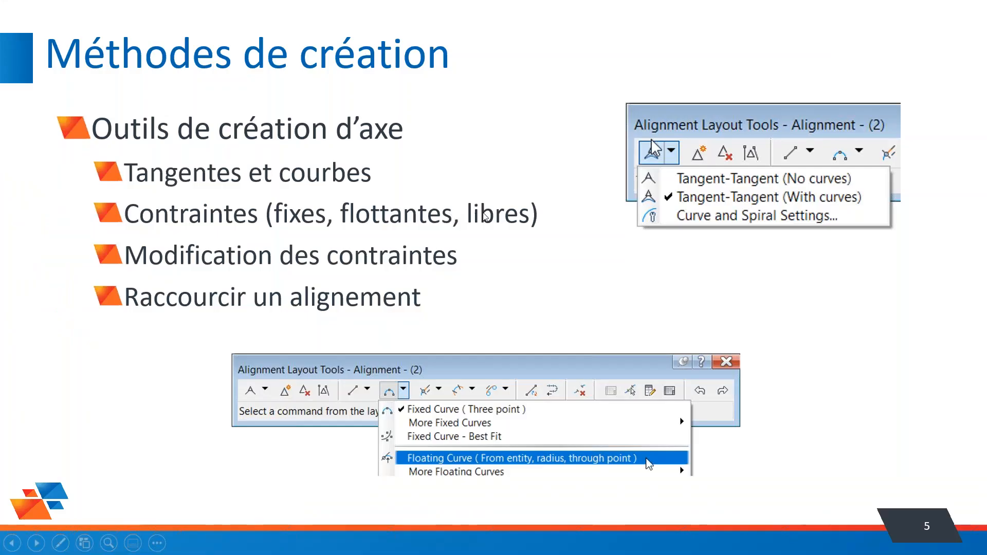
# - Switch to the COR1-Cul-de-Sac-COMPLET drawing and examine the layout of the cul-de-sac corridor at the end of Ascent Place
pyautogui.press('Right')
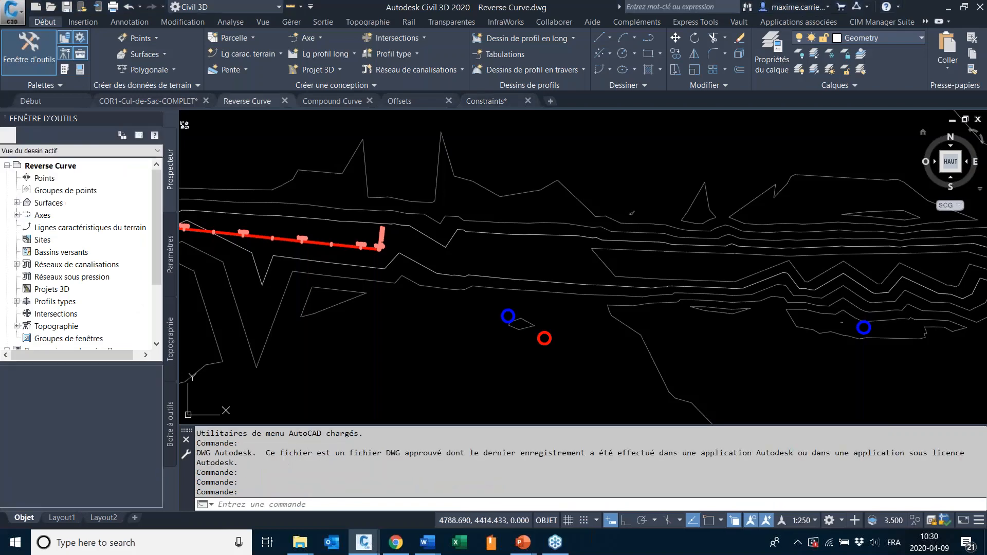
pyautogui.moveTo(365, 291); pyautogui.dragTo(601, 318, button='middle')
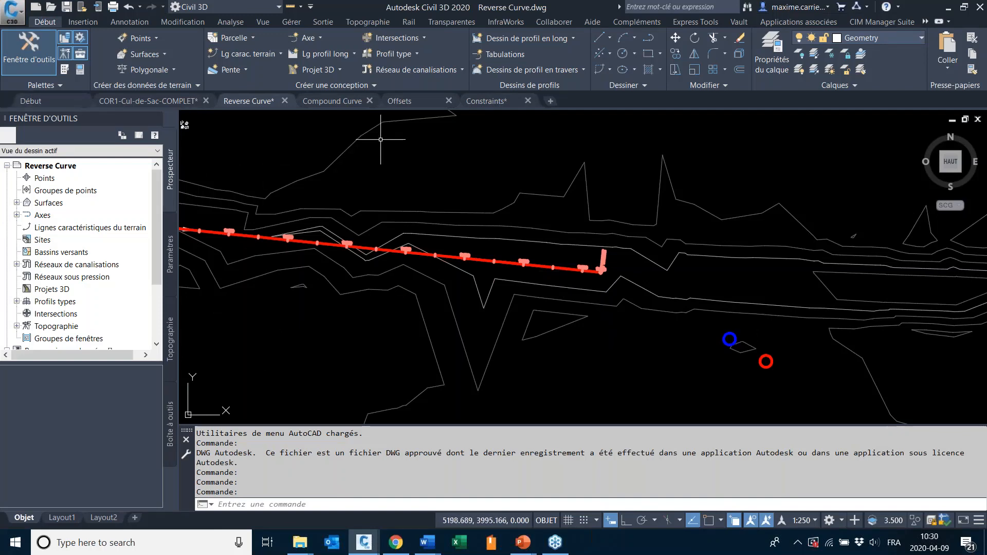
pyautogui.click(149, 100)
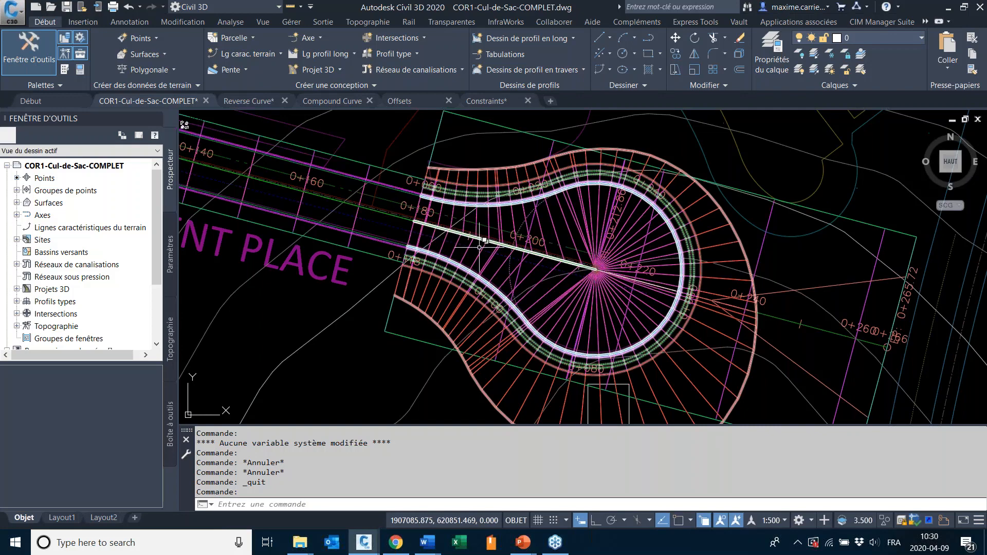
pyautogui.moveTo(481, 324)
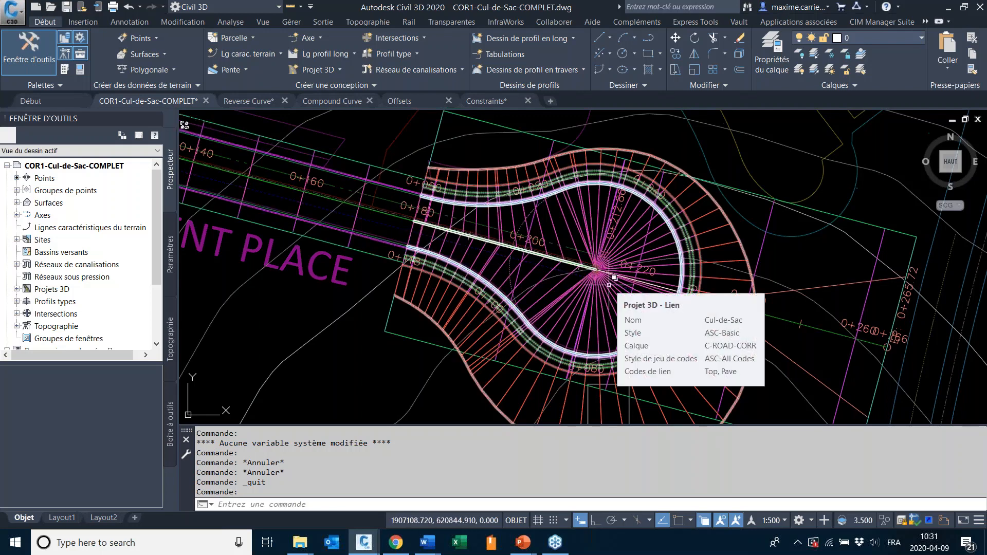
pyautogui.moveTo(368, 539)
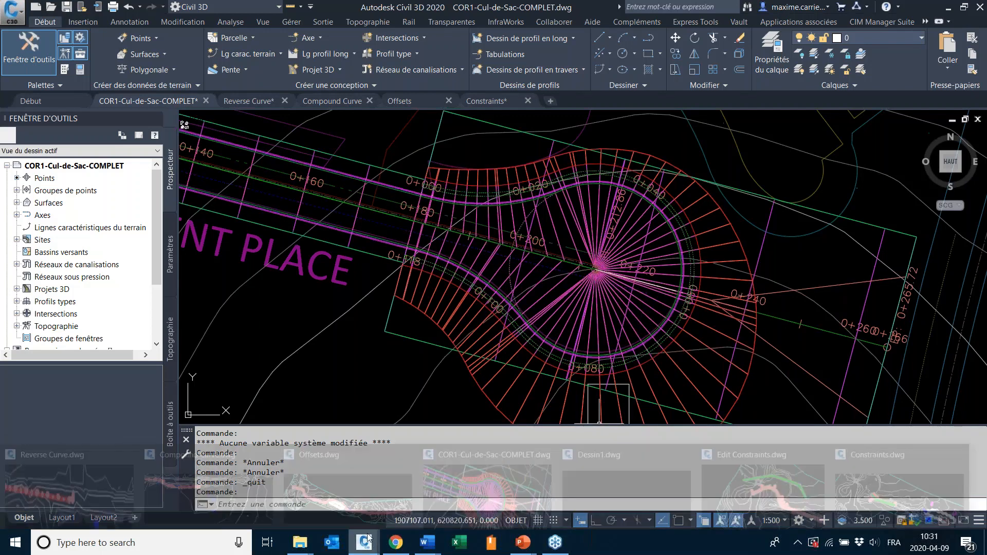
pyautogui.scroll(-4, 538, 182)
pyautogui.scroll(2, 427, 194)
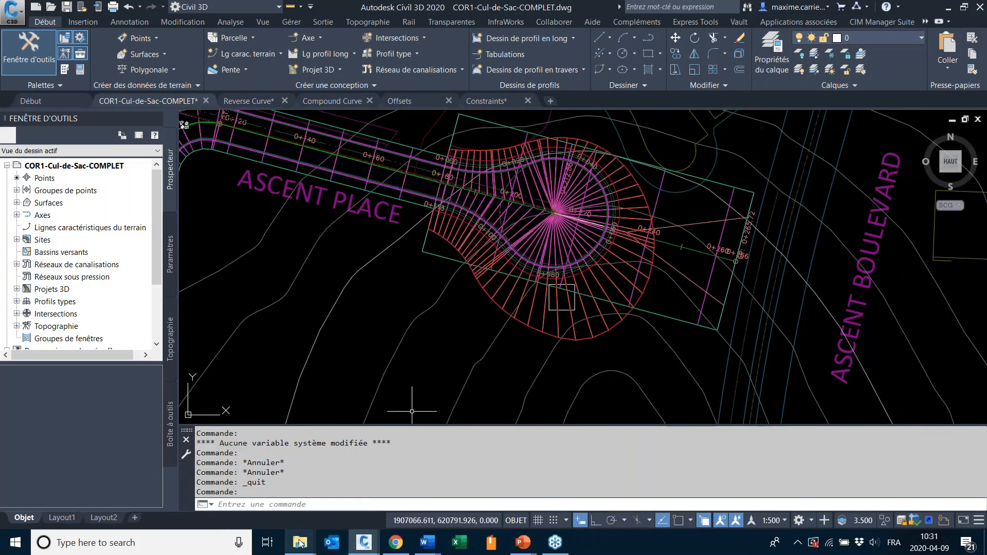
pyautogui.scroll(4, 543, 183)
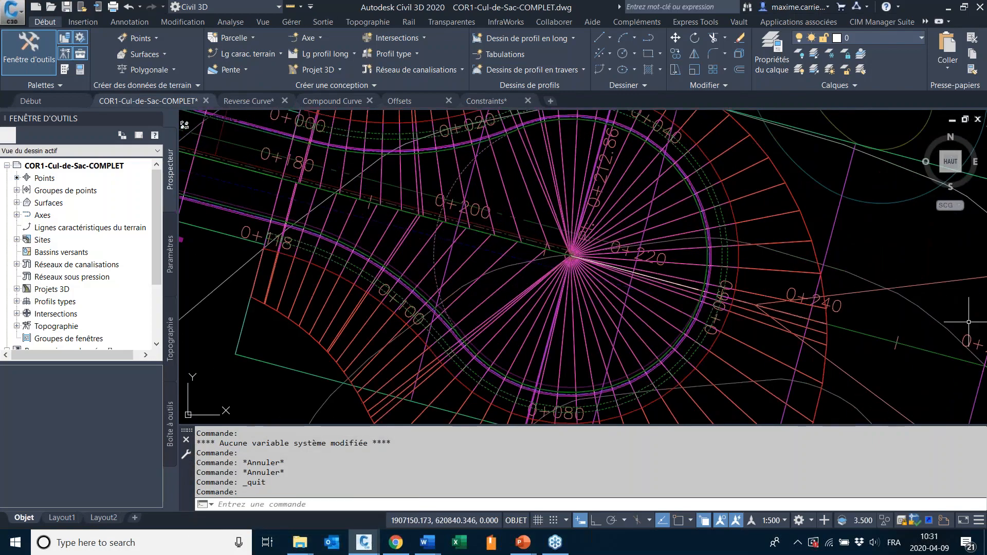
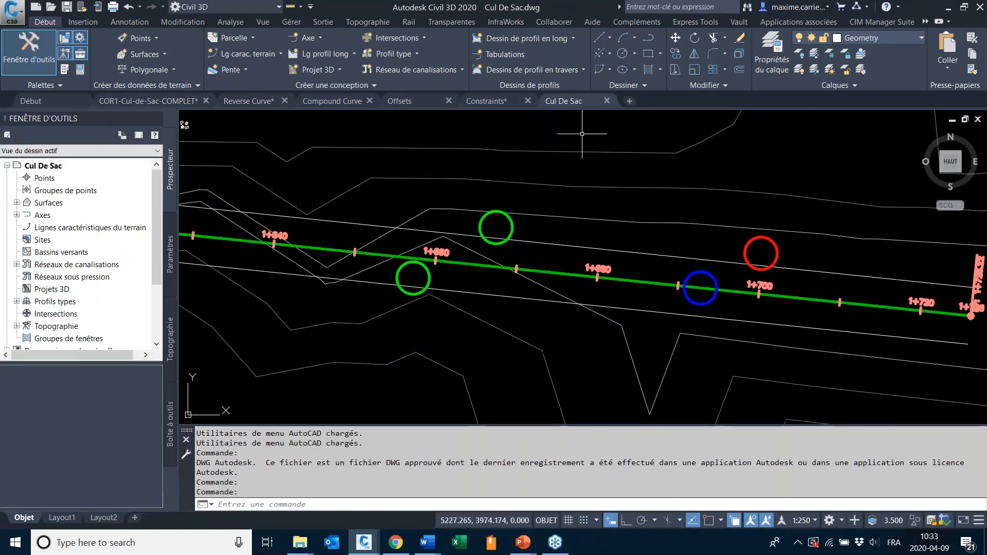
# - Start creating offset alignments from Main Street in the Cul De Sac drawing, picking 1+593.38 as the start station
pyautogui.scroll(-2, 473, 336)
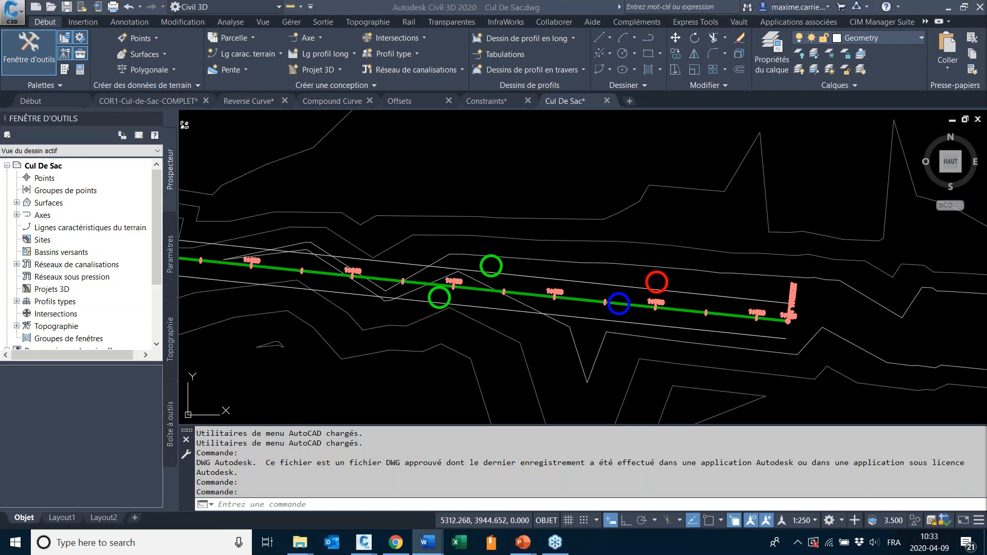
pyautogui.click(579, 269)
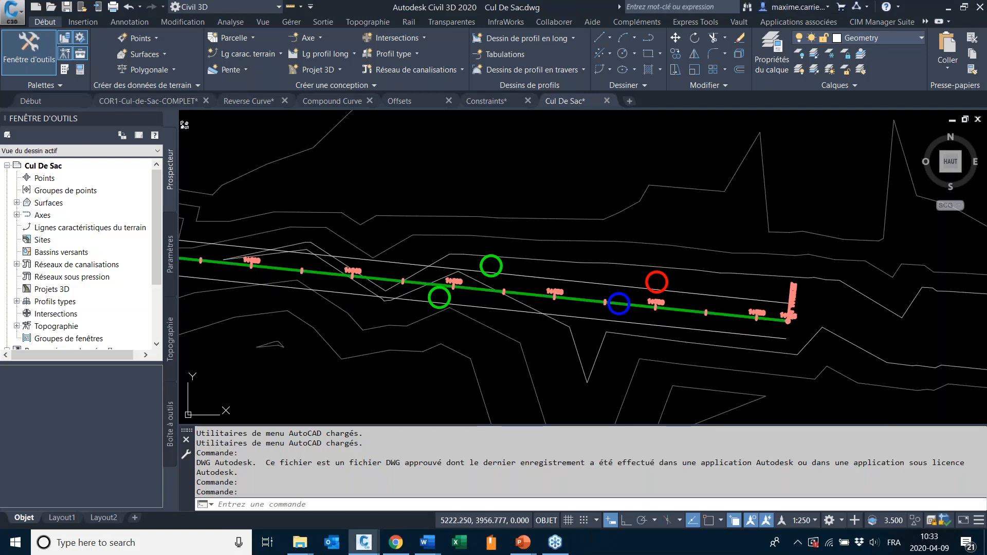
pyautogui.click(603, 303)
pyautogui.click(916, 39)
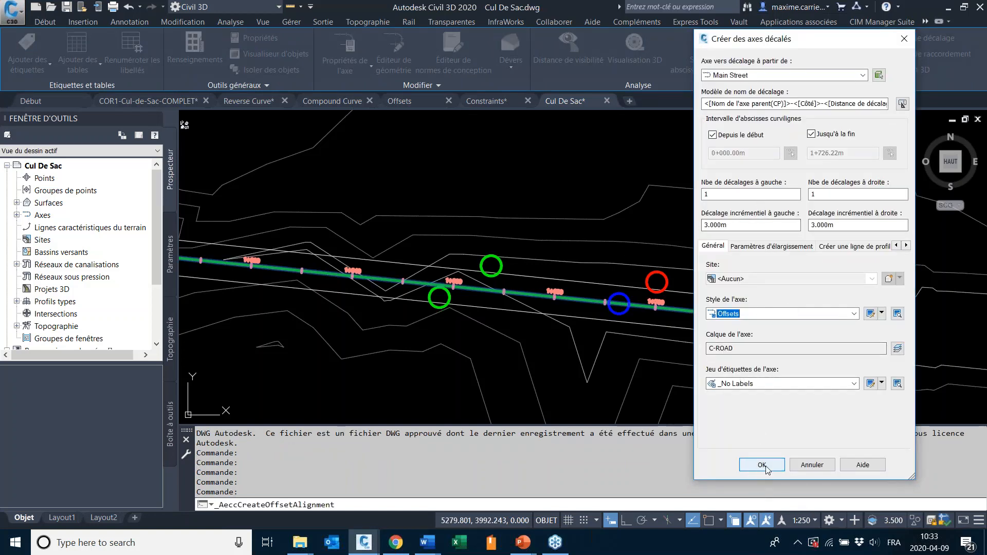
pyautogui.click(713, 135)
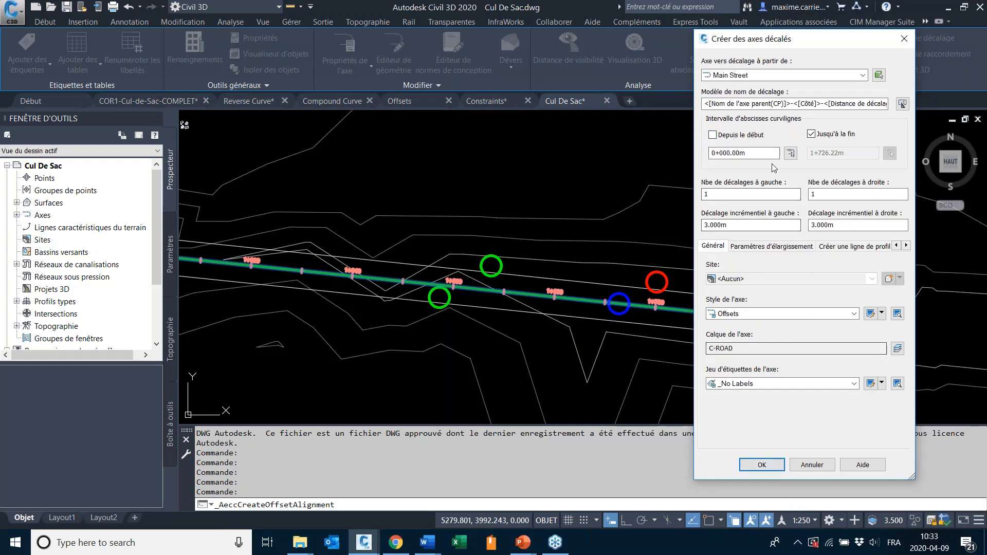
pyautogui.click(792, 154)
pyautogui.scroll(-2, 715, 255)
pyautogui.click(345, 180)
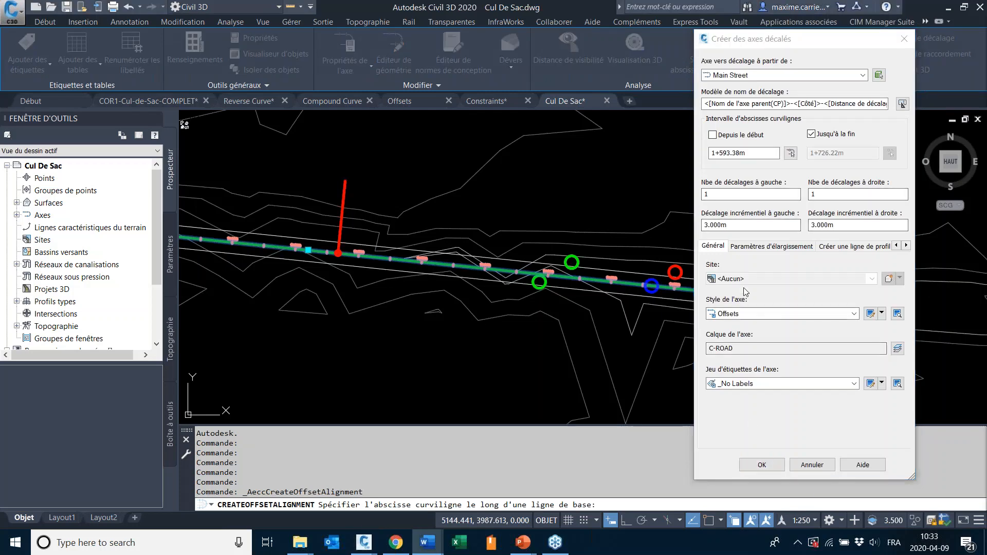
# - Set the left and right incremental offsets to 3.5 m and create the offset alignments with the Offsets style
pyautogui.doubleClick(733, 225)
pyautogui.write('2')
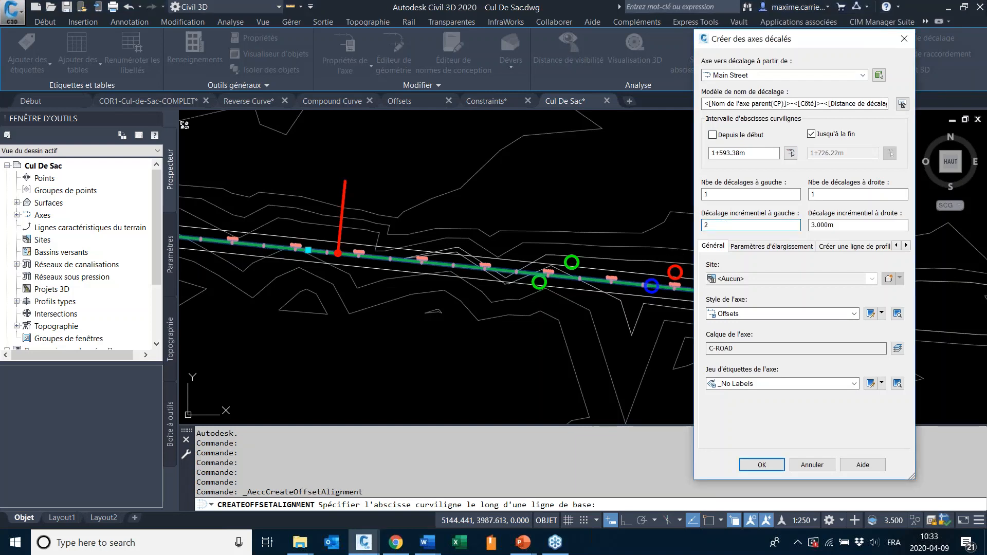
pyautogui.write('3.5')
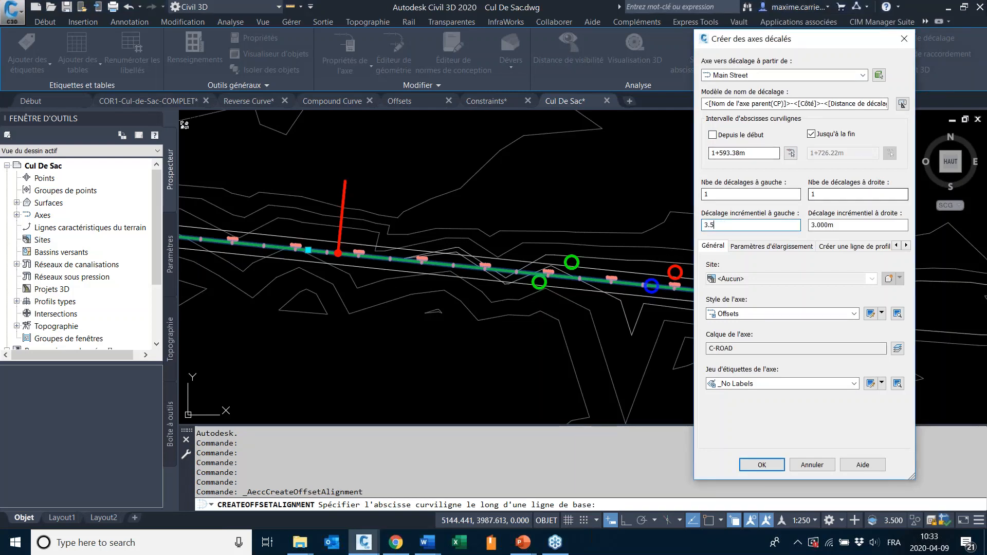
pyautogui.doubleClick(853, 225)
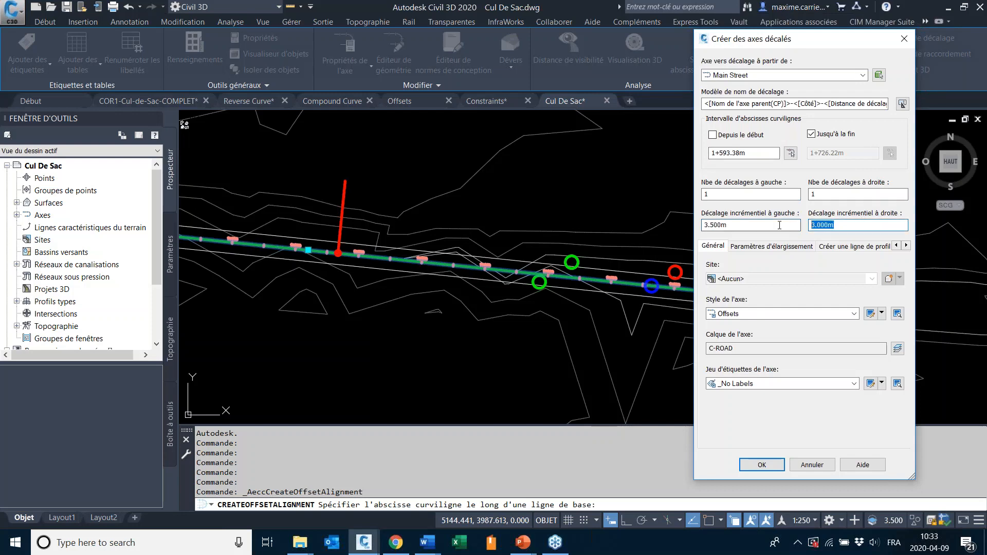
pyautogui.write('3.5')
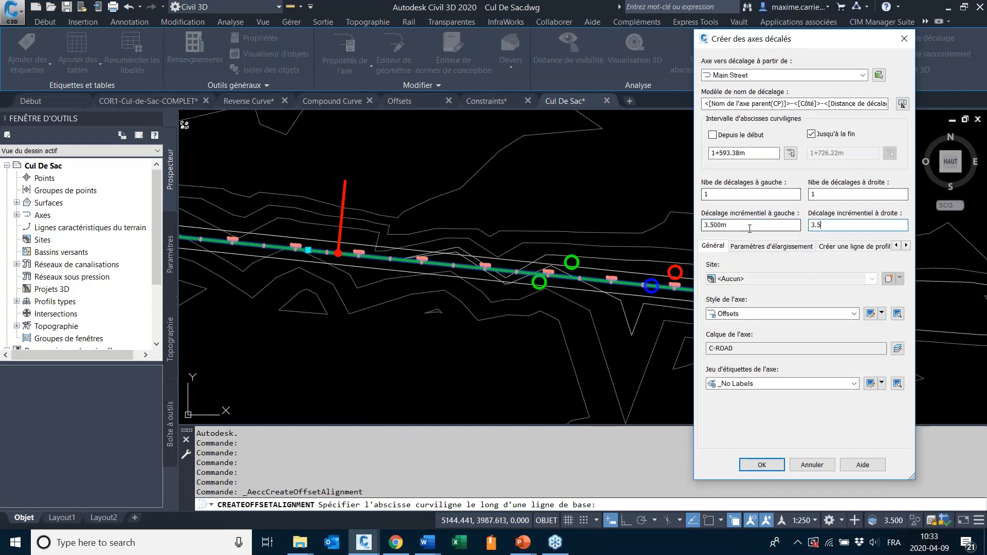
pyautogui.click(749, 227)
pyautogui.click(762, 465)
# - Create a layout alignment named Cul de Sac with the Proposed style, C-ROAD layer and _No Labels label set
pyautogui.scroll(4, 596, 317)
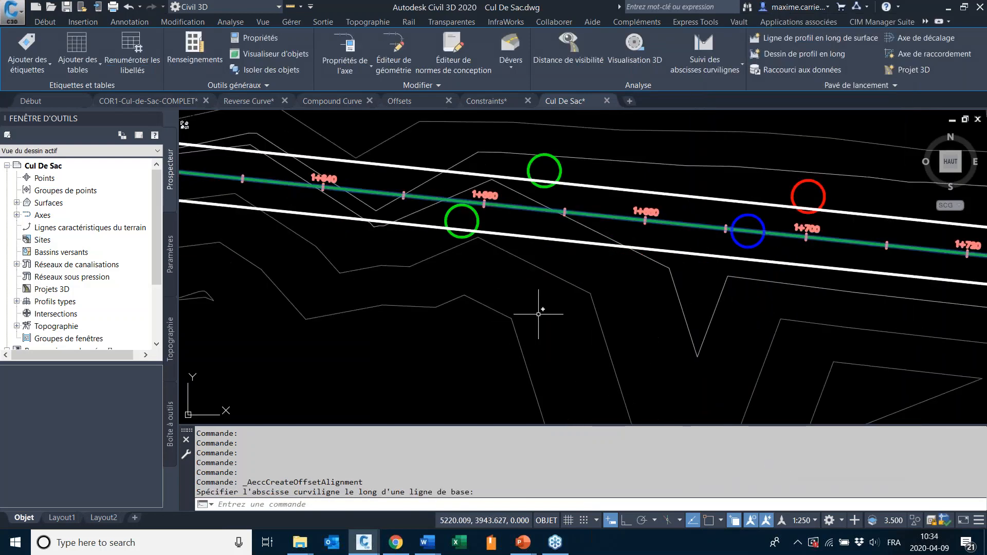
pyautogui.scroll(-5, 523, 290)
pyautogui.scroll(4, 565, 291)
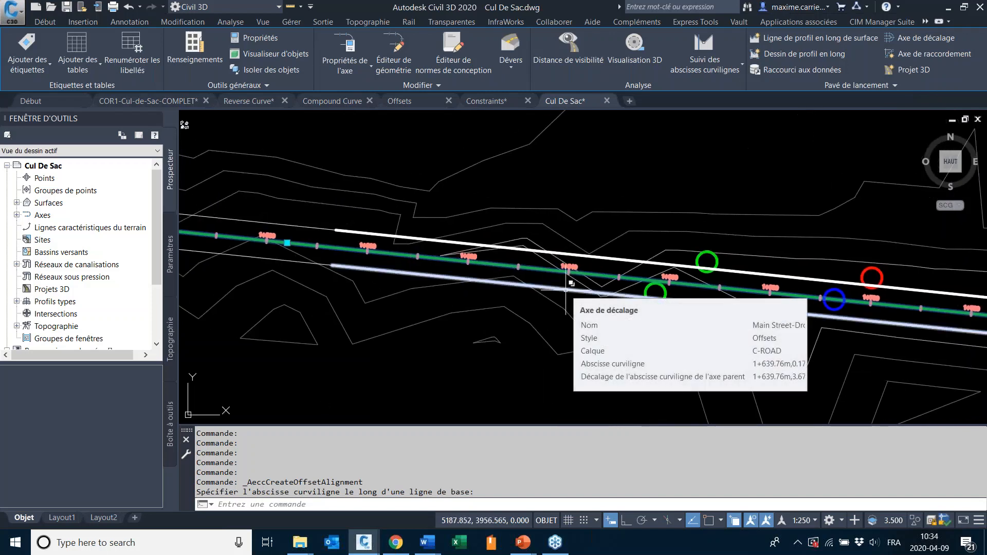
pyautogui.moveTo(555, 336); pyautogui.dragTo(421, 318, button='middle')
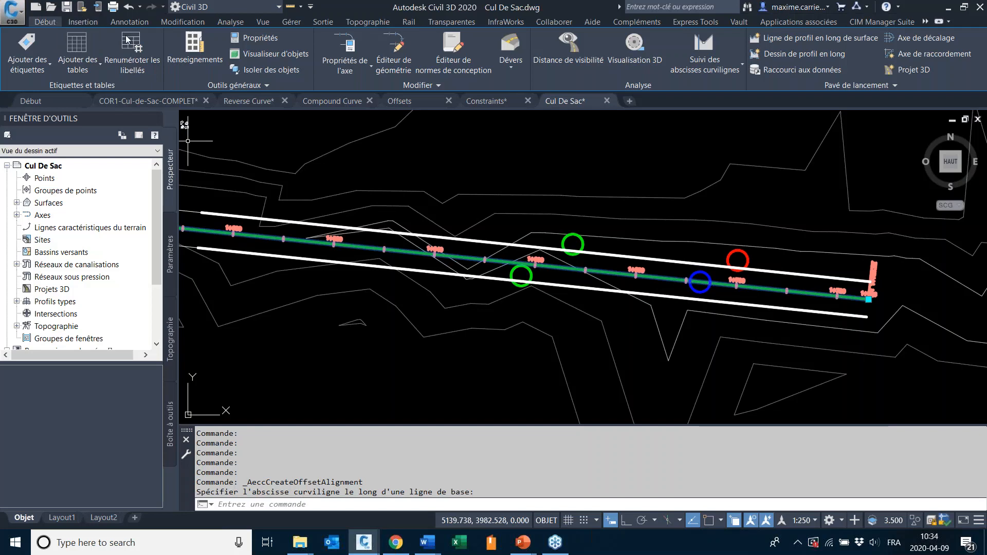
pyautogui.click(314, 39)
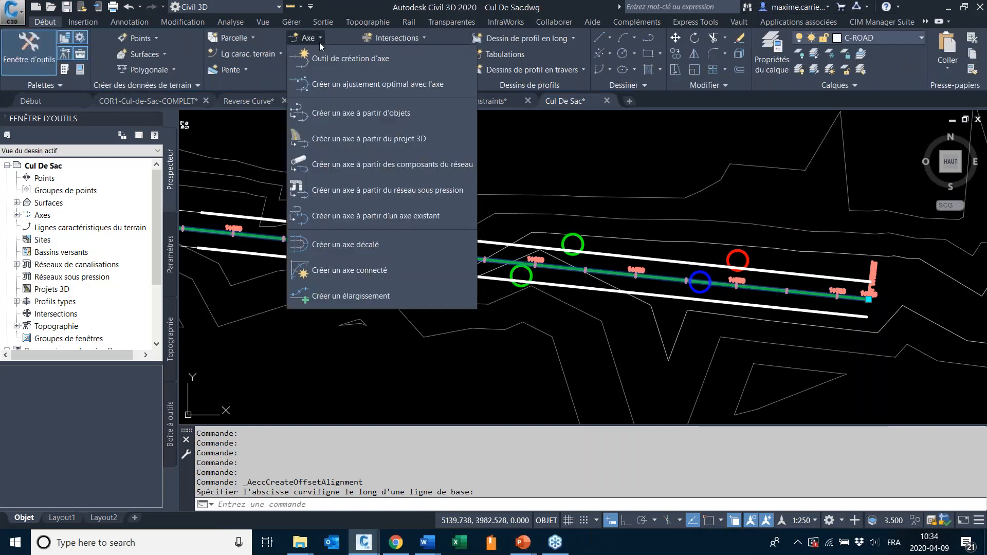
pyautogui.click(362, 61)
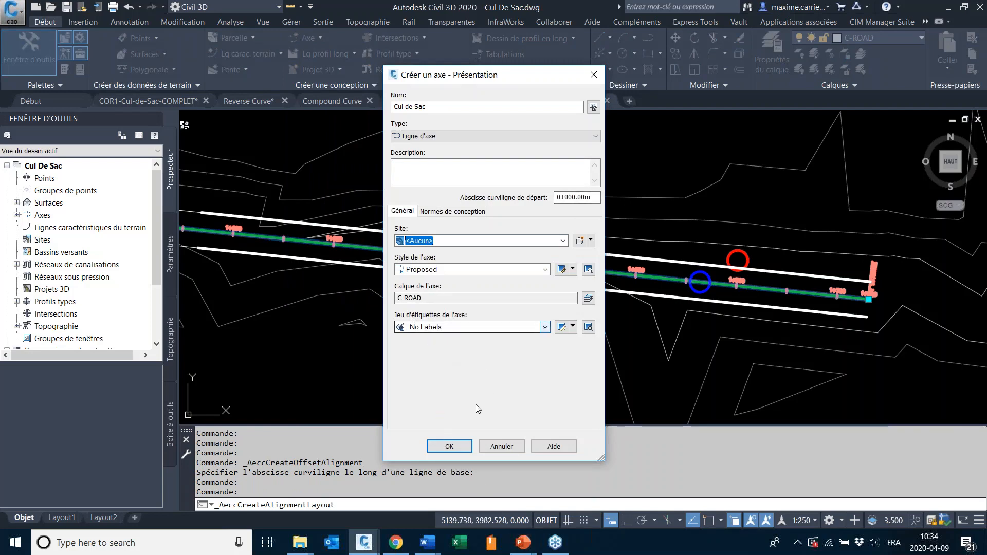
pyautogui.click(453, 212)
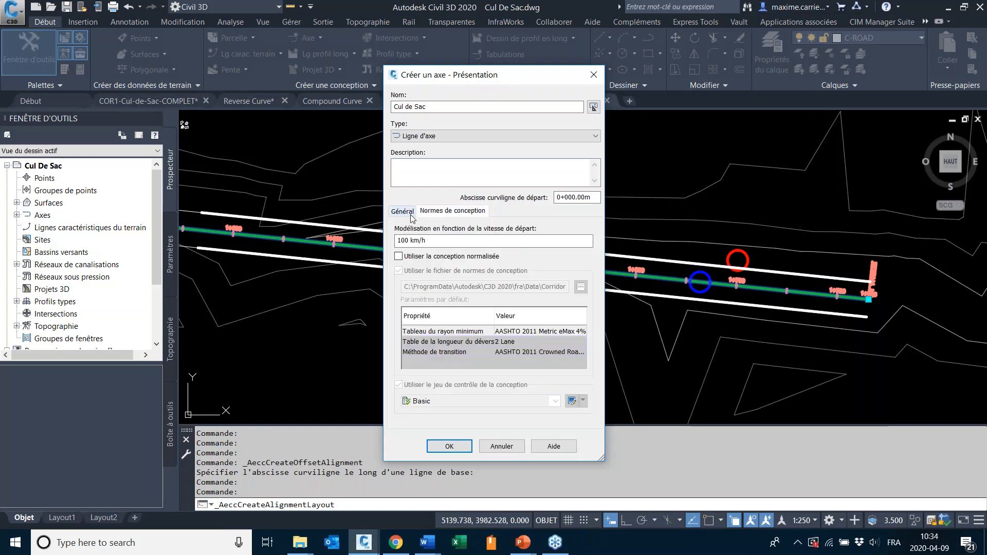
pyautogui.click(402, 210)
pyautogui.click(448, 444)
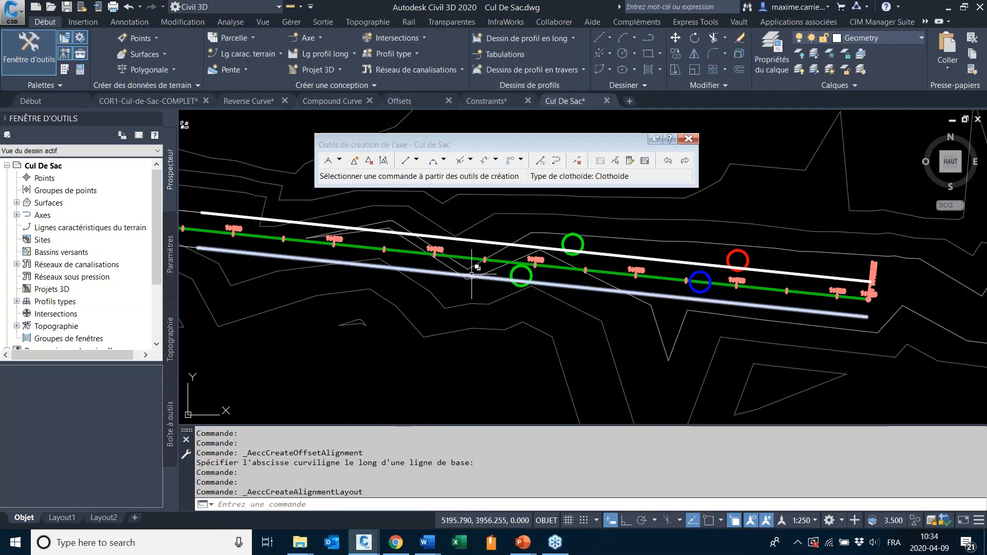
# - Enable the Proche object snap and draw a fixed two-point line west to east along the south offset, past the lower green circle
pyautogui.click(406, 164)
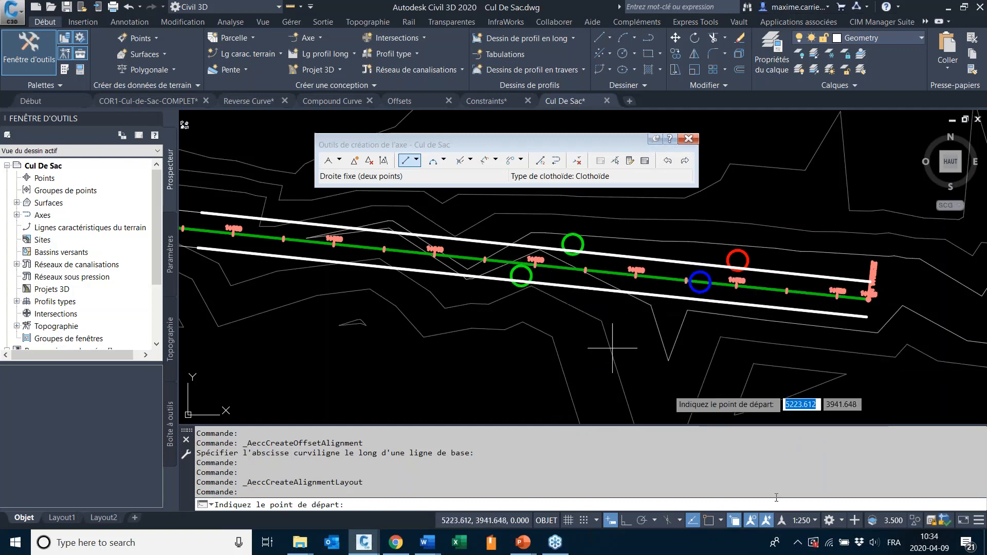
pyautogui.rightClick(708, 522)
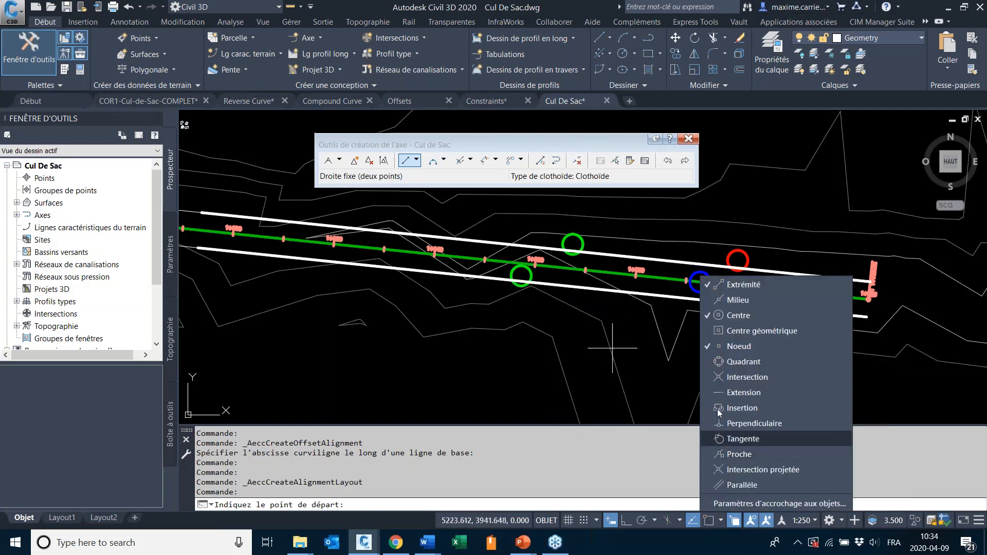
pyautogui.click(764, 458)
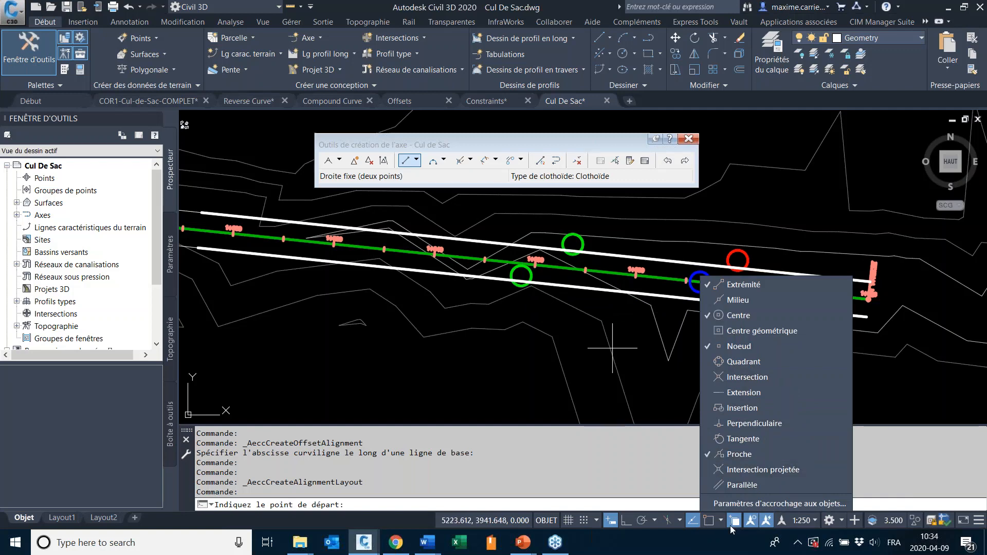
pyautogui.scroll(4, 520, 296)
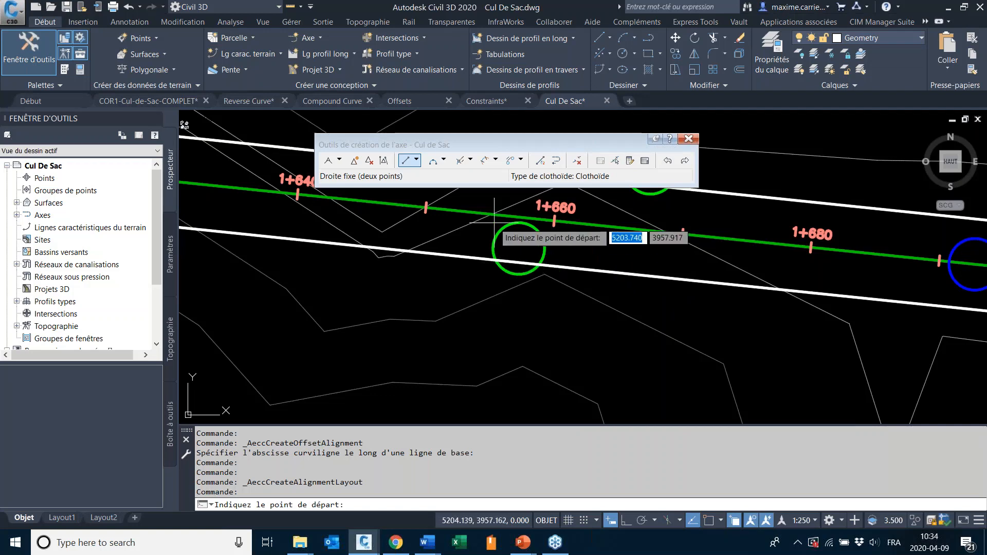
pyautogui.press('F3')
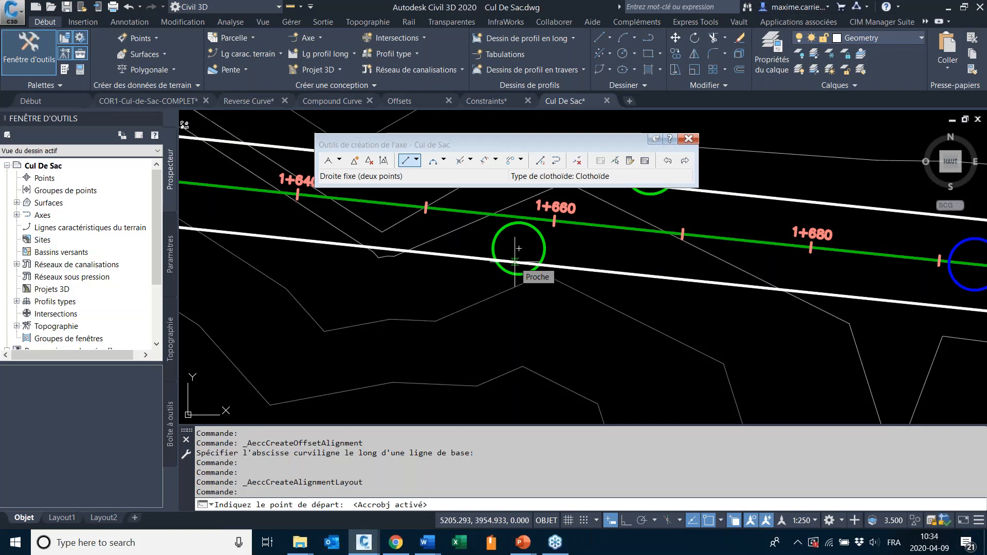
pyautogui.click(328, 243)
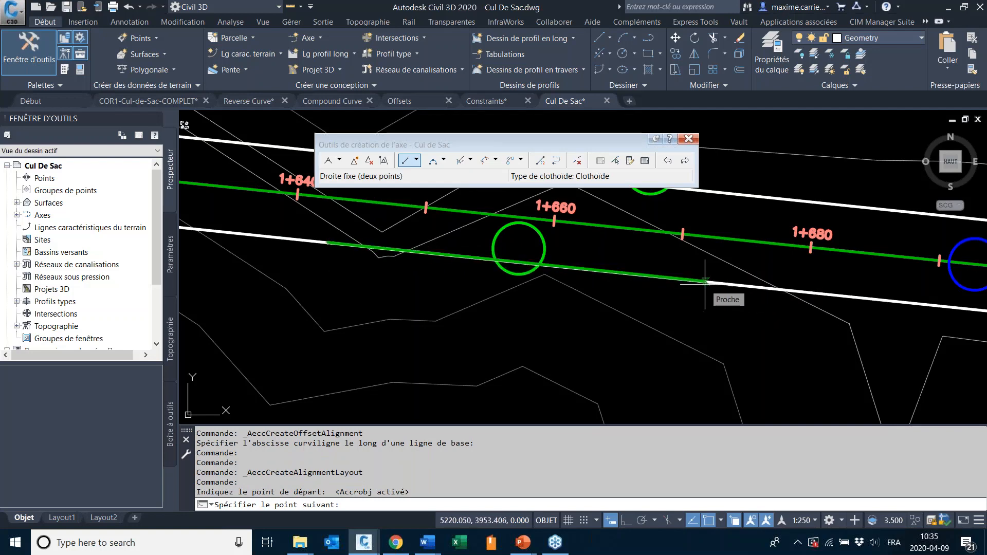
pyautogui.click(705, 281)
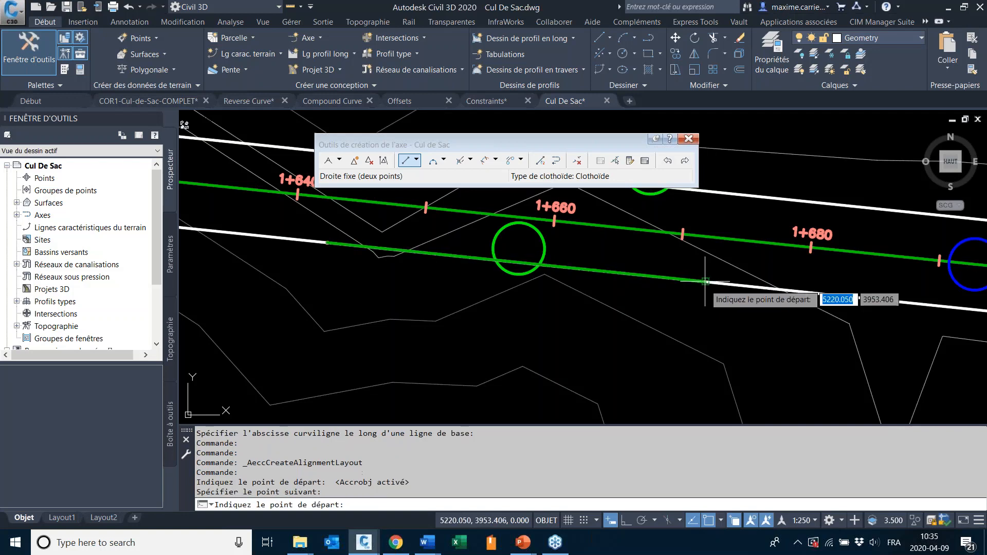
# - Draw a second fixed two-point line east to west along the north offset, past the upper green circle
pyautogui.scroll(-2, 633, 342)
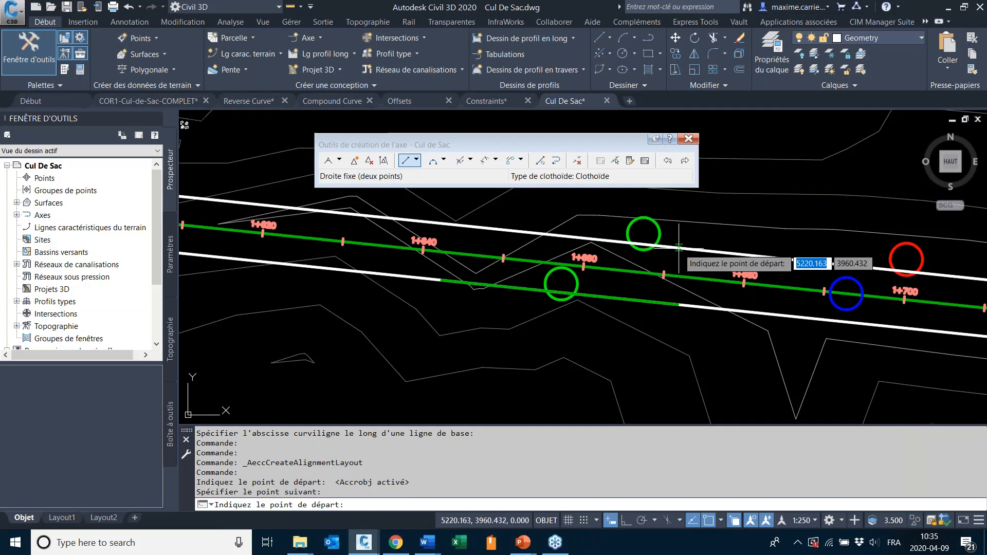
pyautogui.click(632, 244)
pyautogui.click(447, 225)
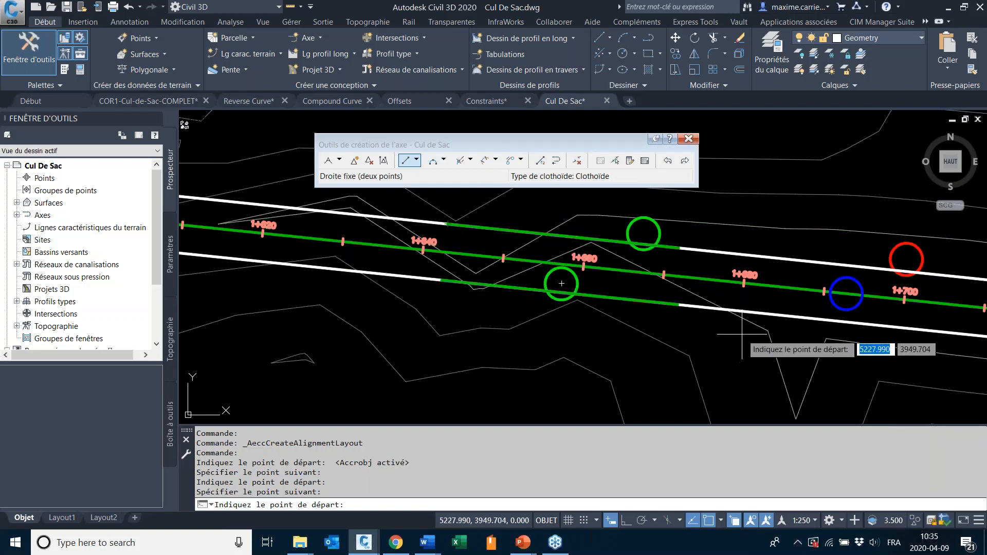
# - Add a fixed centre-and-radius curve at the blue circle's centre, counterclockwise (trigOnométrique), with a 10 m radius
pyautogui.moveTo(696, 353); pyautogui.dragTo(521, 329, button='middle')
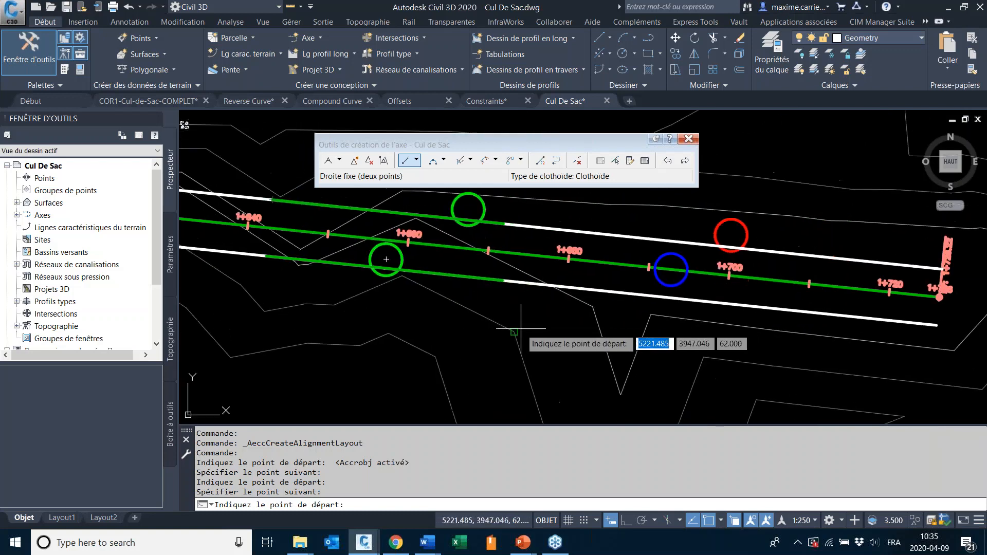
pyautogui.click(444, 160)
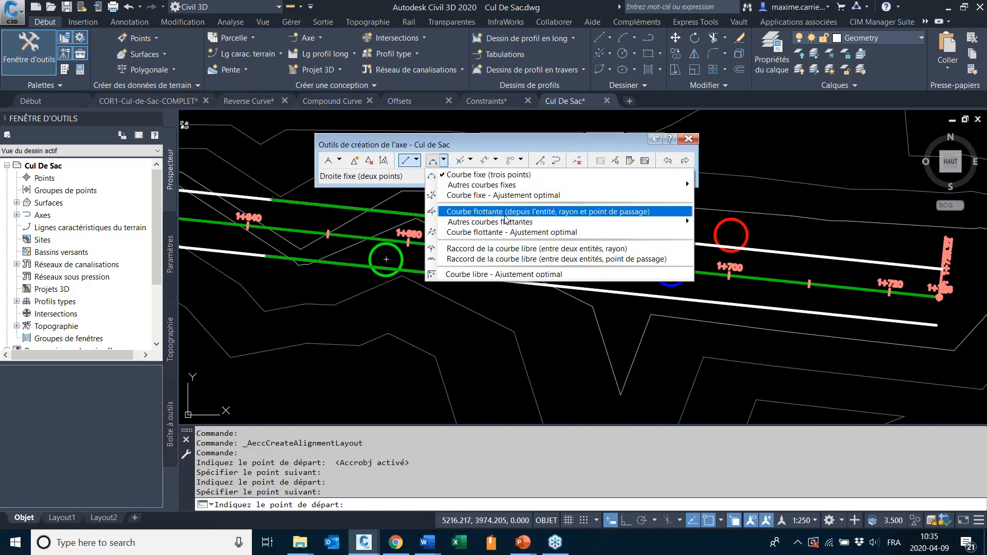
pyautogui.click(481, 198)
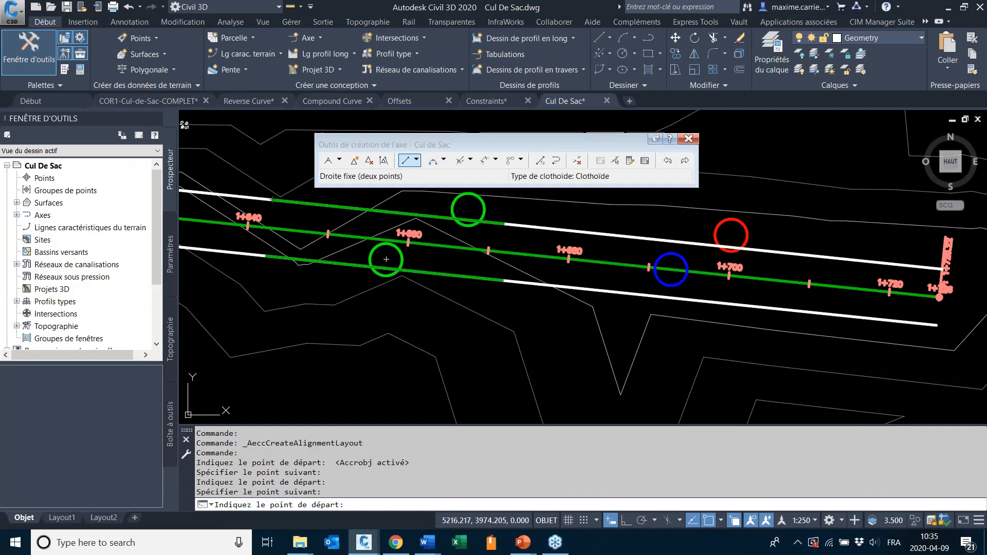
pyautogui.click(443, 161)
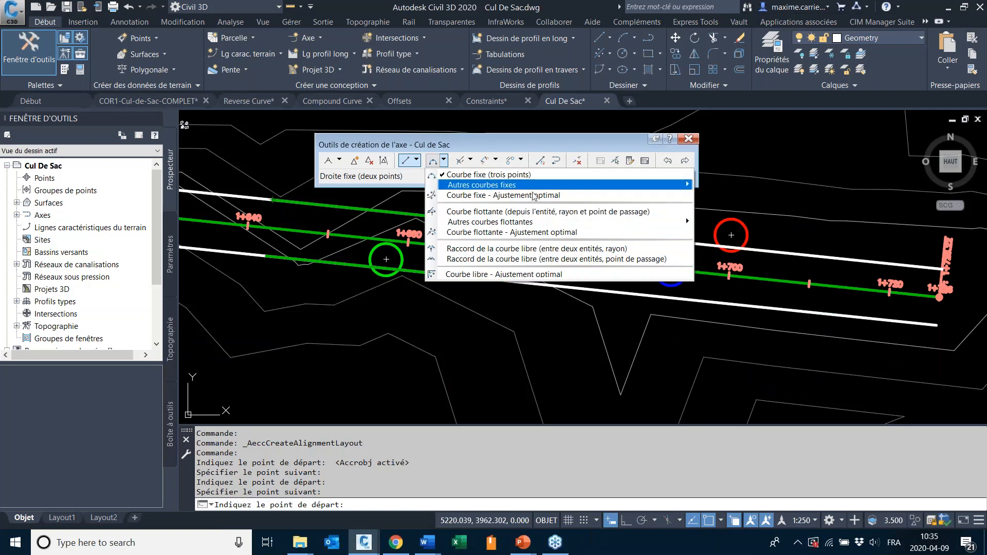
pyautogui.moveTo(540, 188)
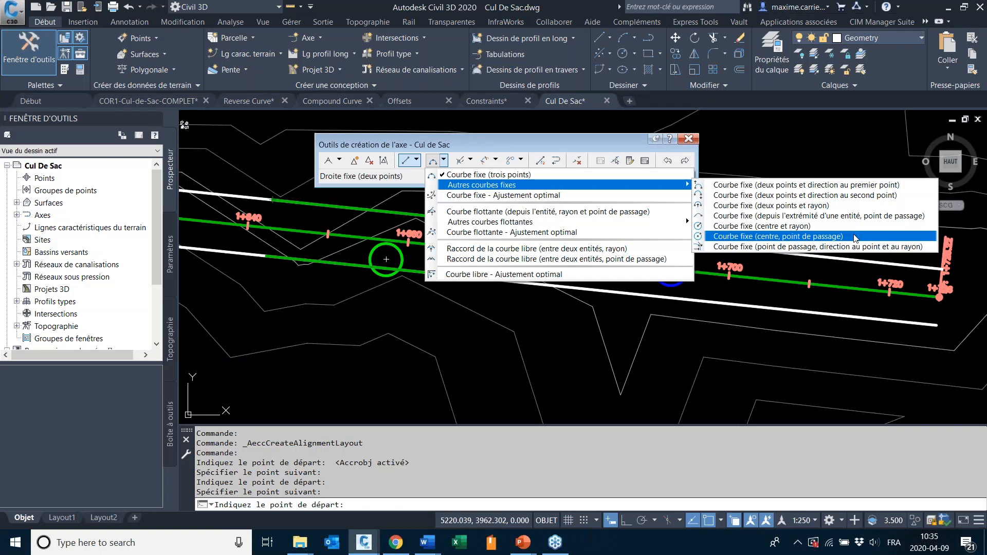
pyautogui.click(818, 231)
pyautogui.moveTo(850, 294); pyautogui.dragTo(744, 292, button='middle')
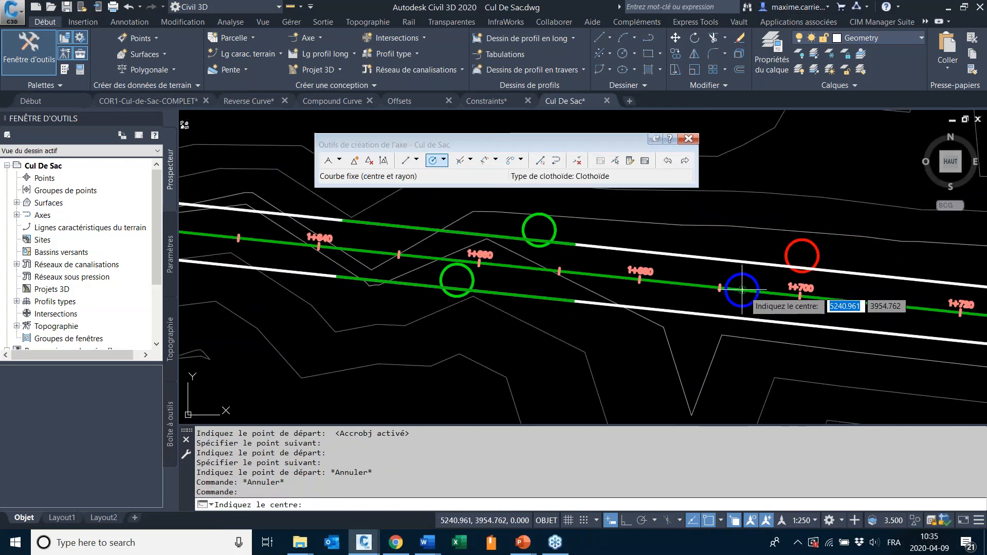
pyautogui.click(742, 290)
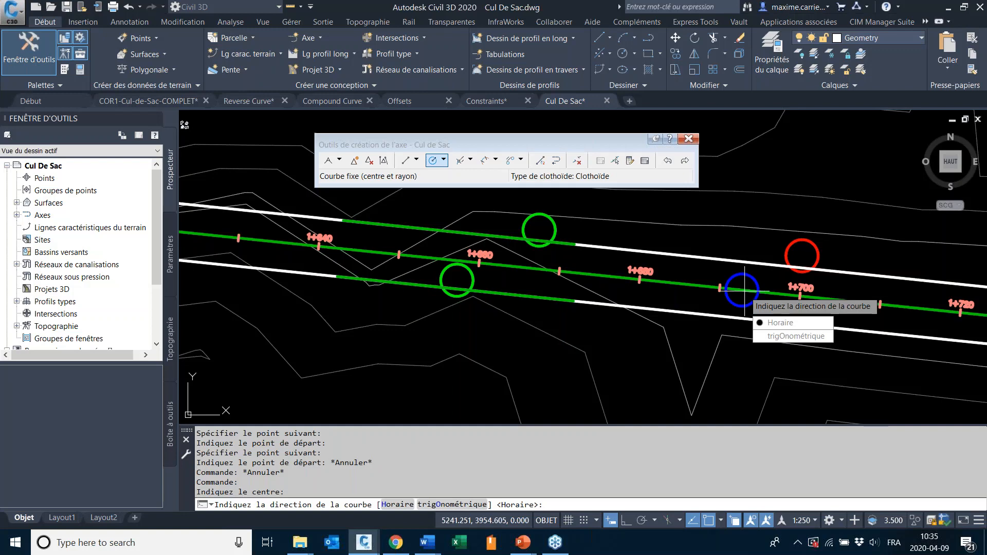
pyautogui.write('o')
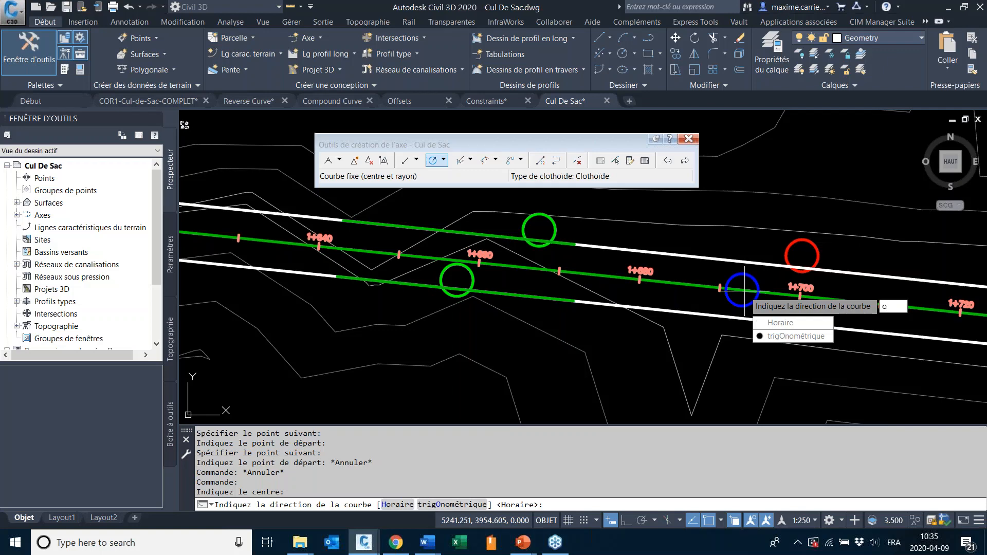
pyautogui.press('Return')
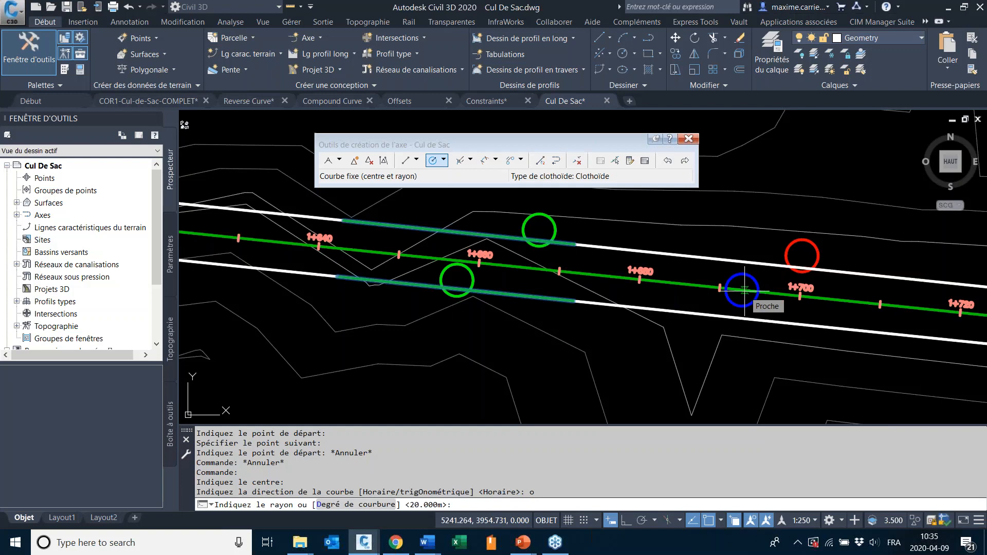
pyautogui.write('10')
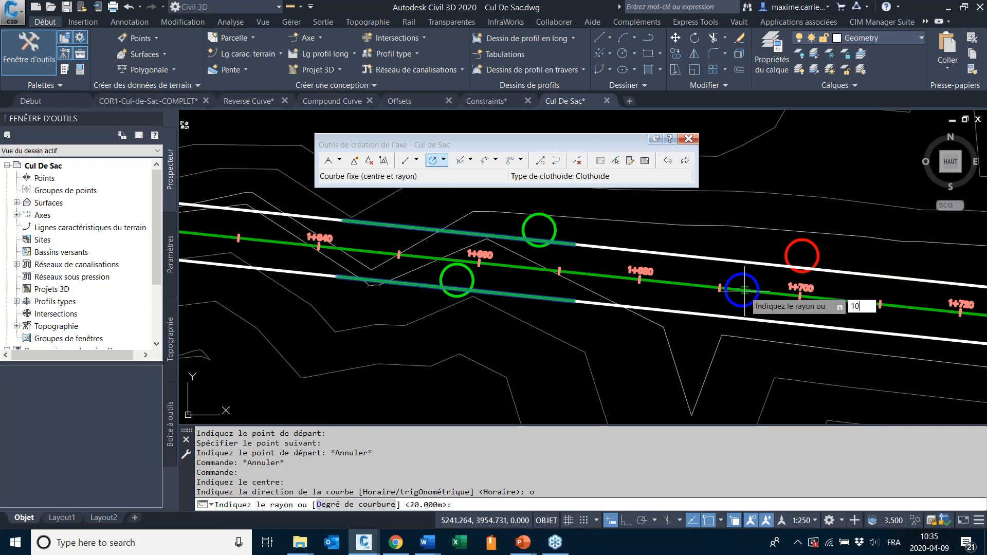
pyautogui.press('Return')
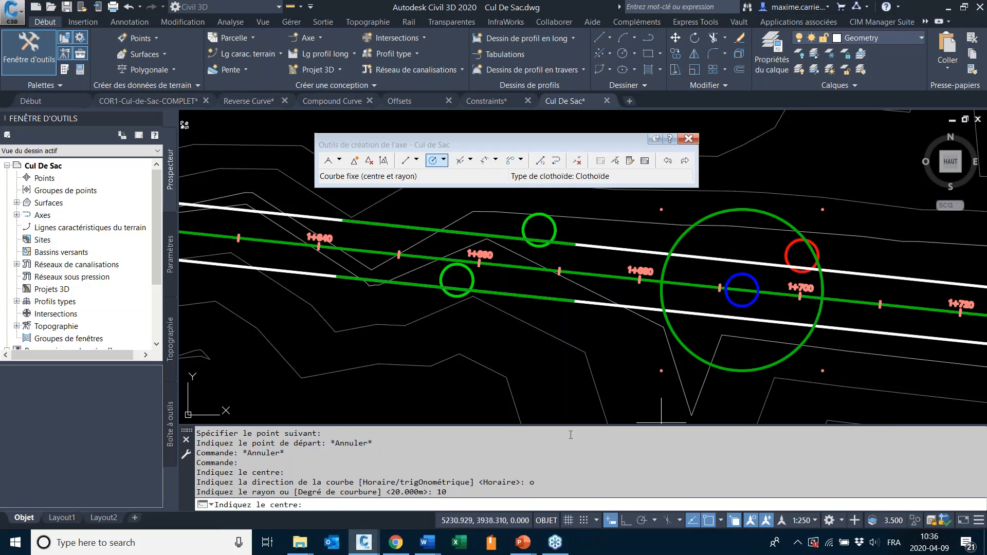
pyautogui.press('Escape')
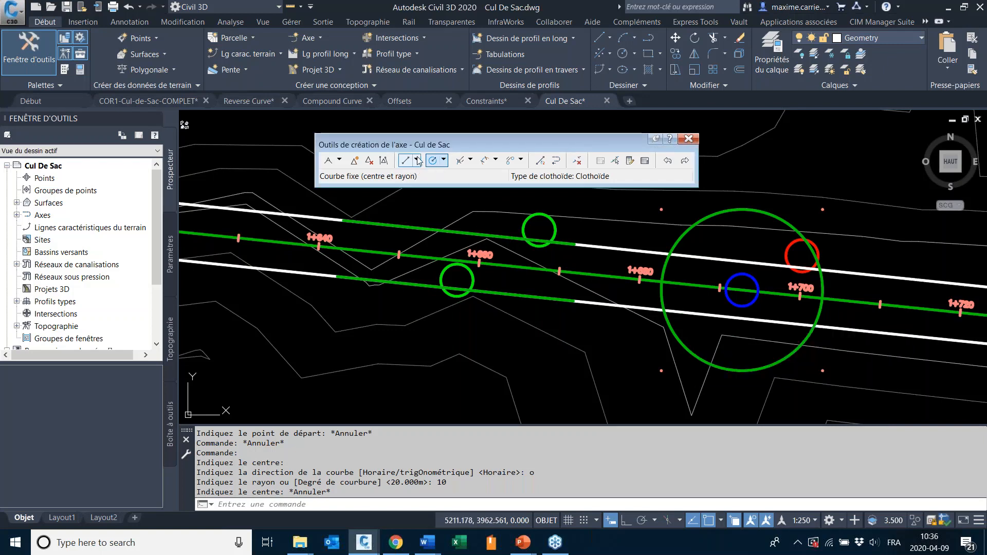
# - Add a free curve fillet from the south fixed line to the 10 m circle, under 180°, reverse (Inverser), with a 20 m radius
pyautogui.click(443, 161)
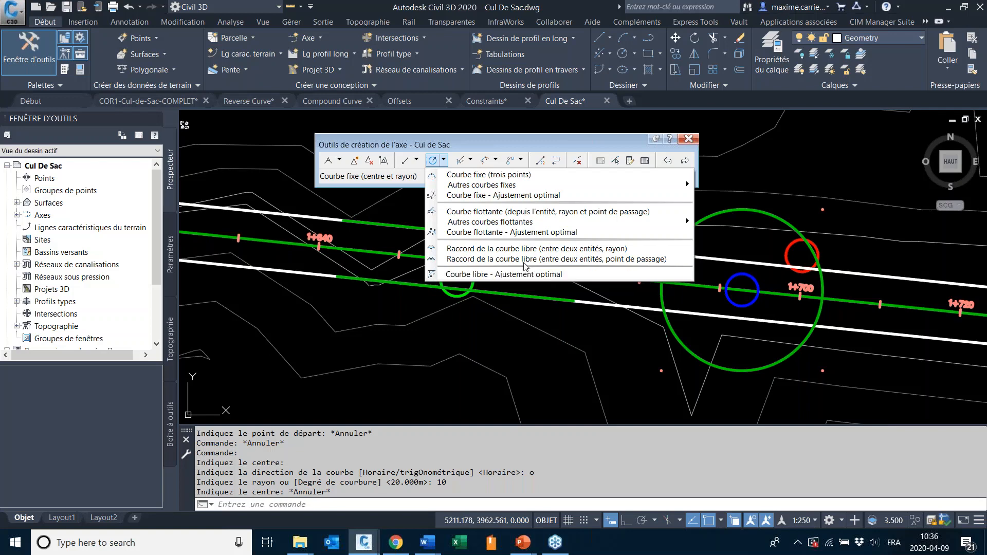
pyautogui.click(567, 249)
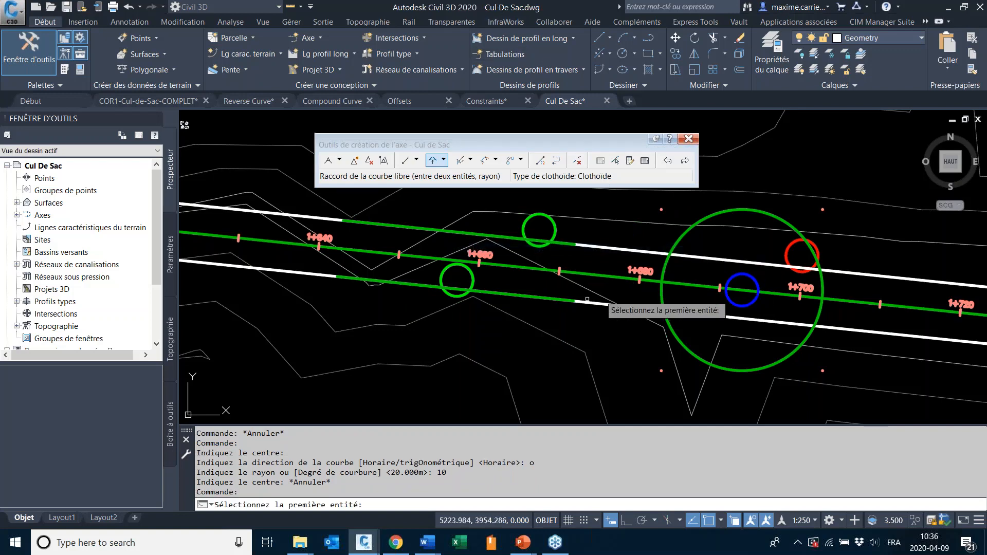
pyautogui.click(534, 295)
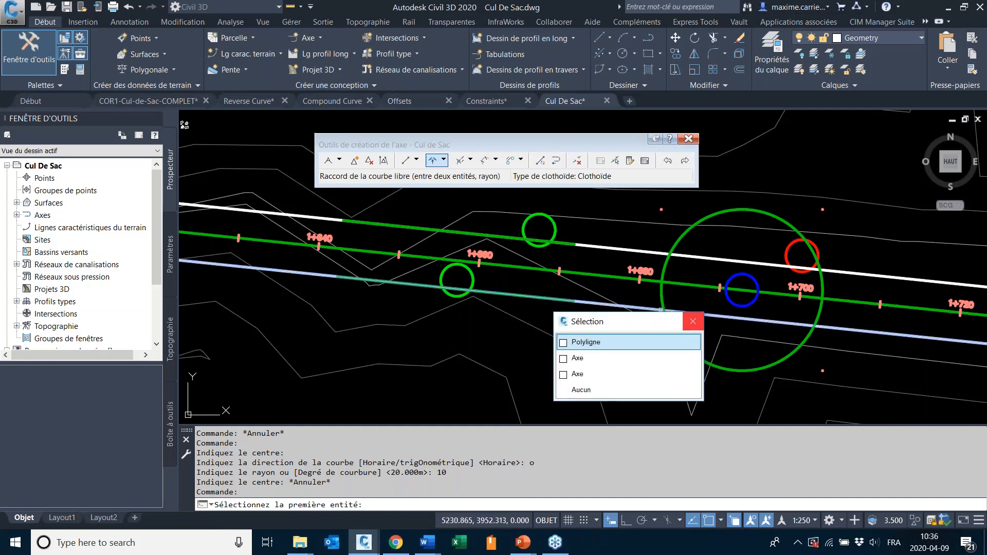
pyautogui.click(599, 373)
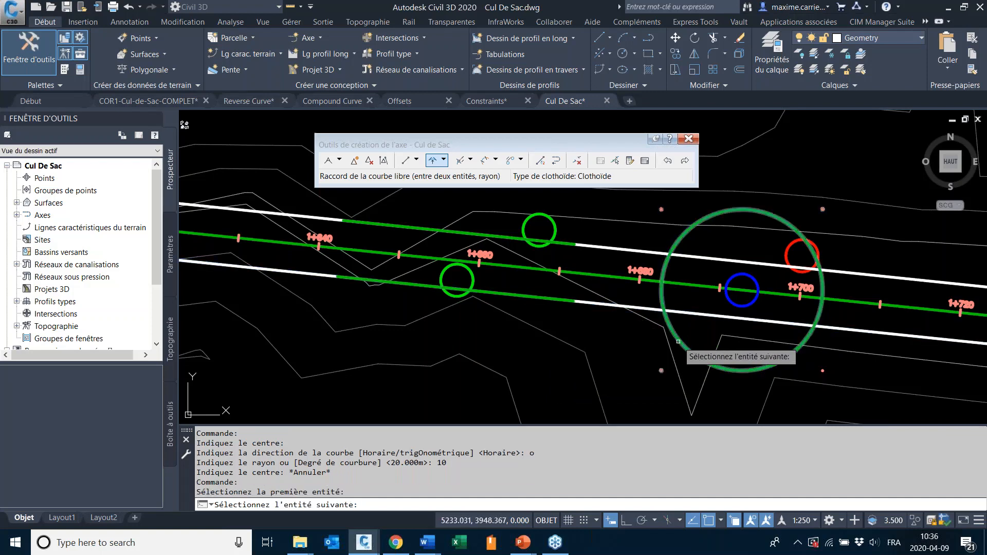
pyautogui.click(674, 342)
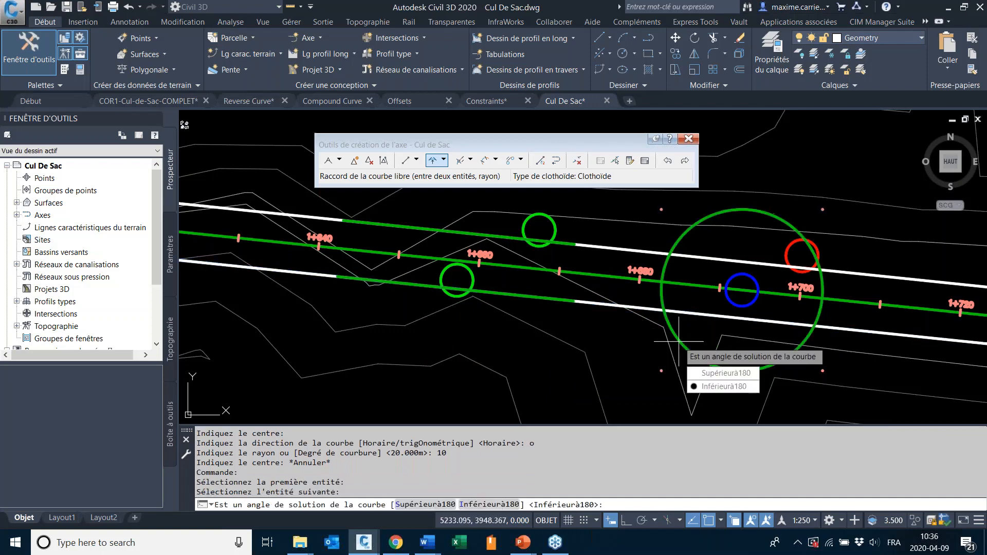
pyautogui.click(732, 390)
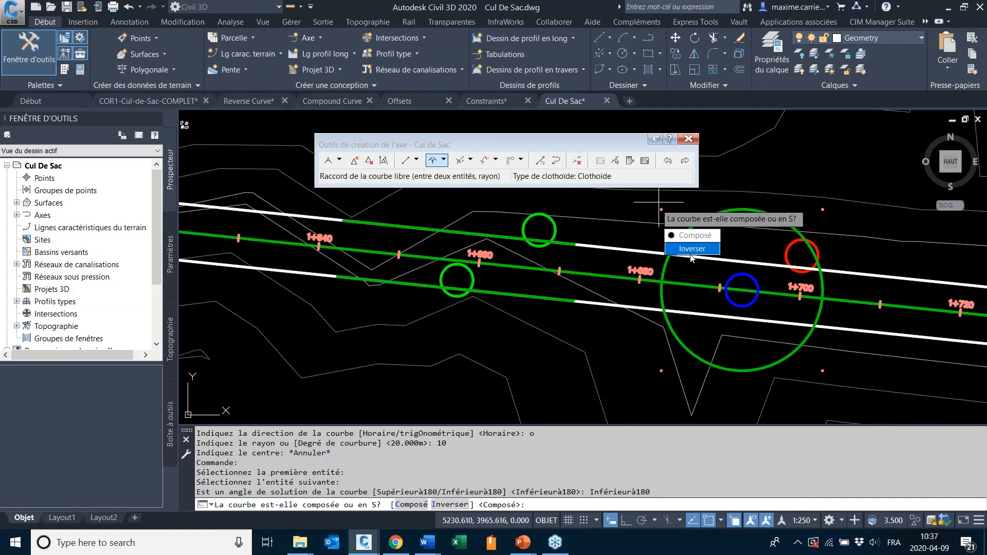
pyautogui.click(692, 249)
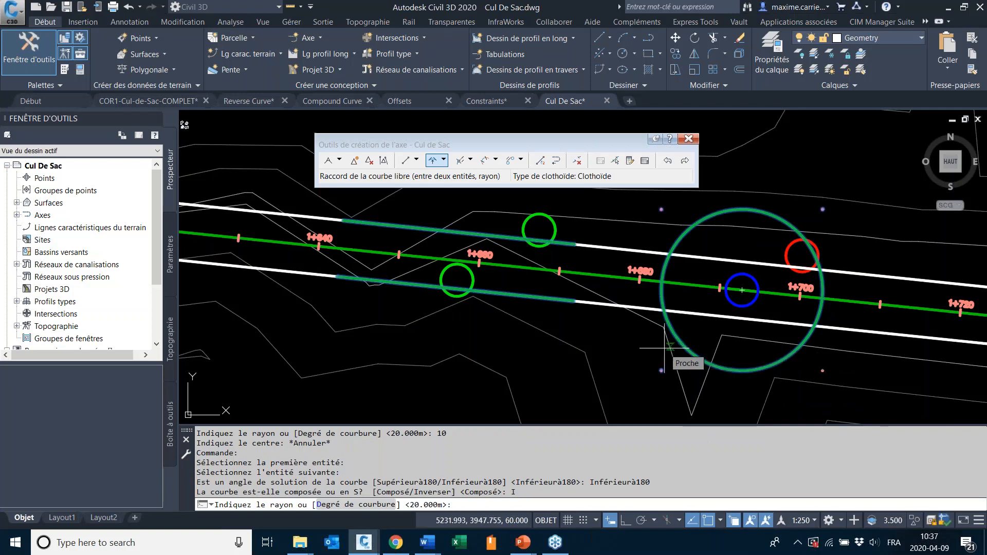
pyautogui.press('Return')
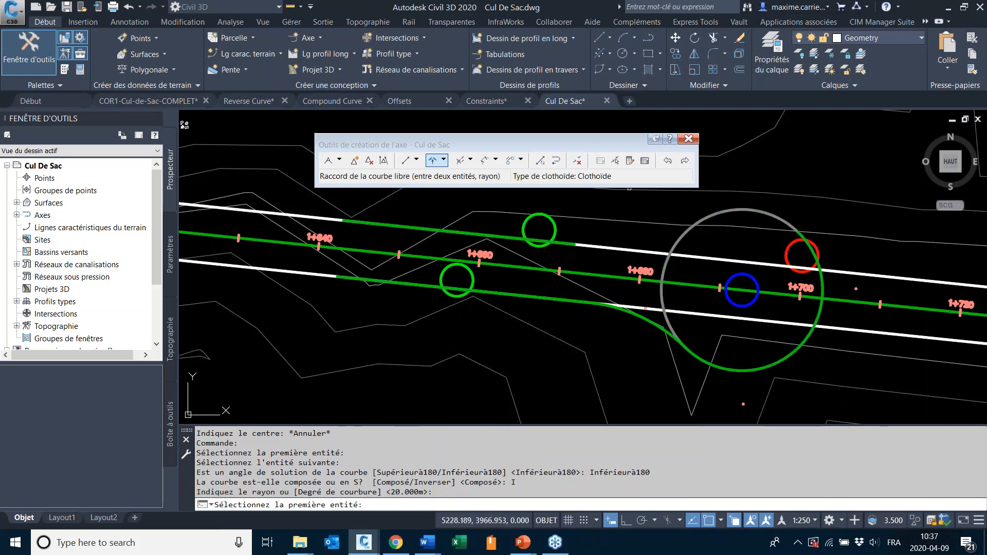
# - Add a free curve fillet from the 10 m circle to the north fixed line, under 180°, reverse (Inverser), with a 20 m radius
pyautogui.click(684, 235)
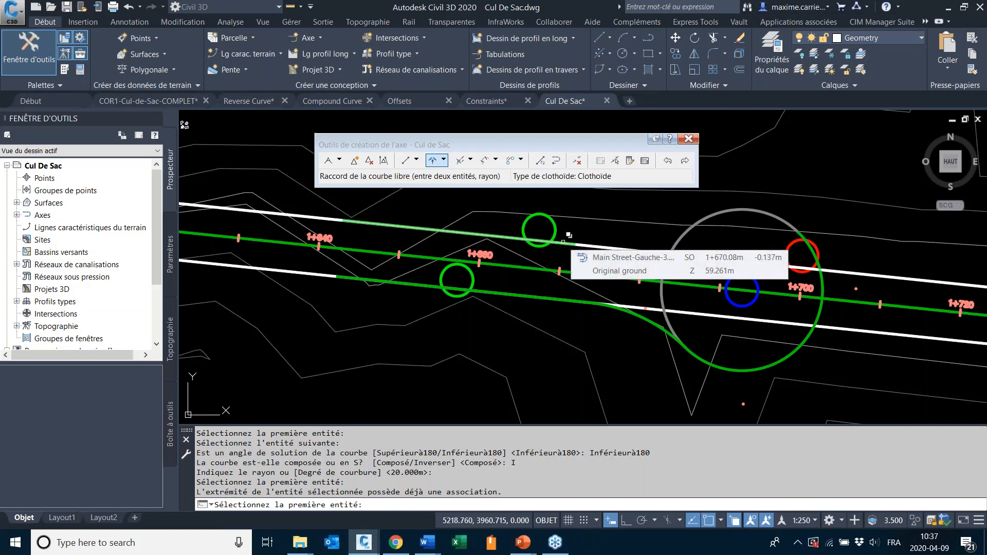
pyautogui.click(819, 264)
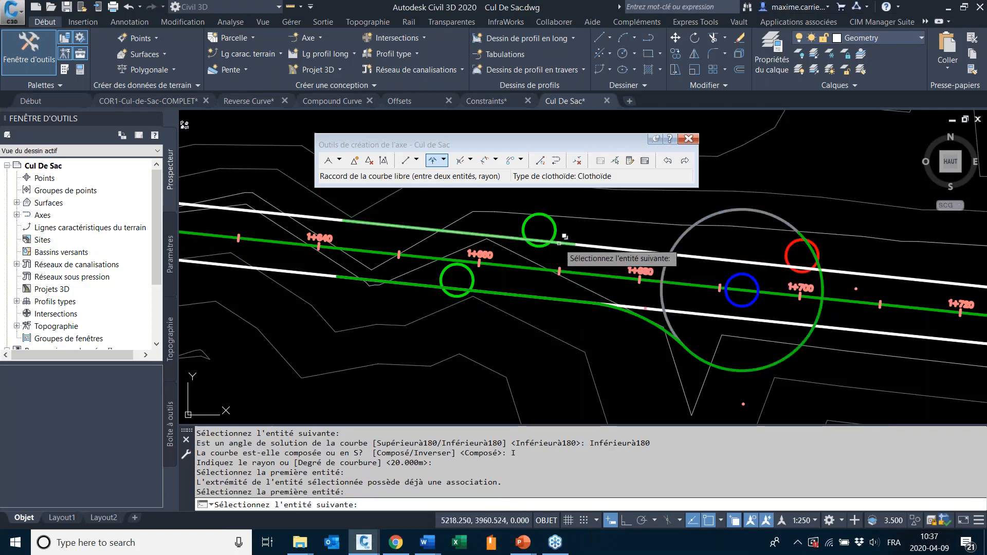
pyautogui.click(564, 237)
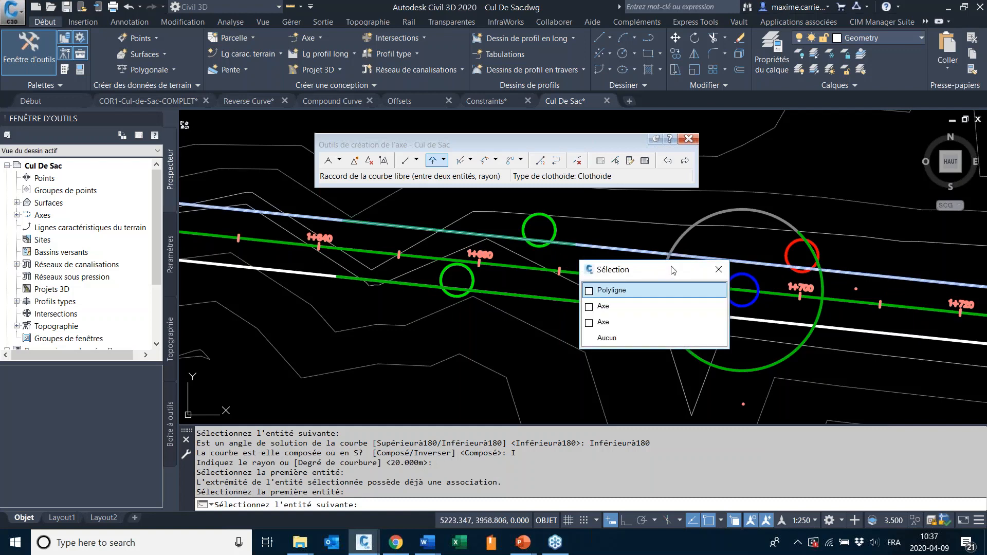
pyautogui.click(612, 322)
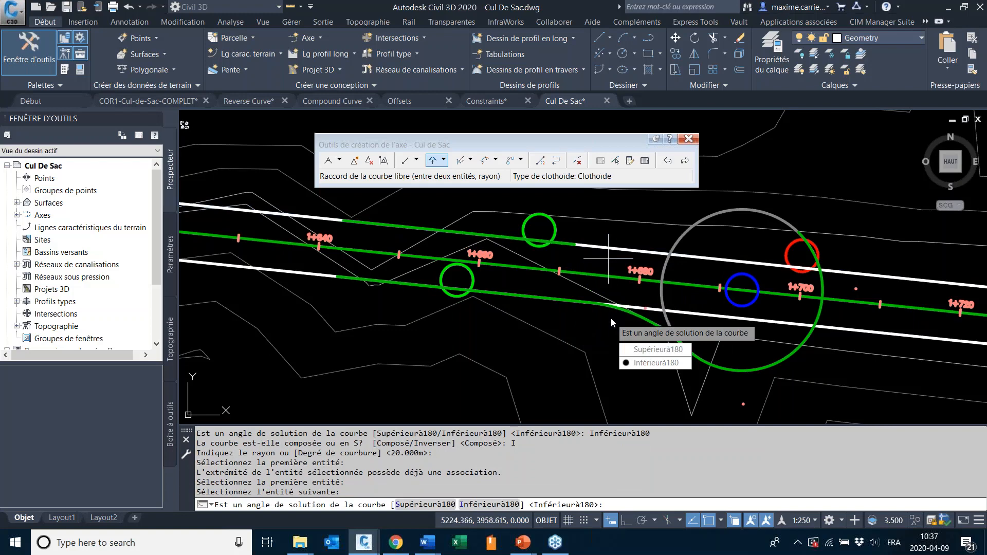
pyautogui.press('Return')
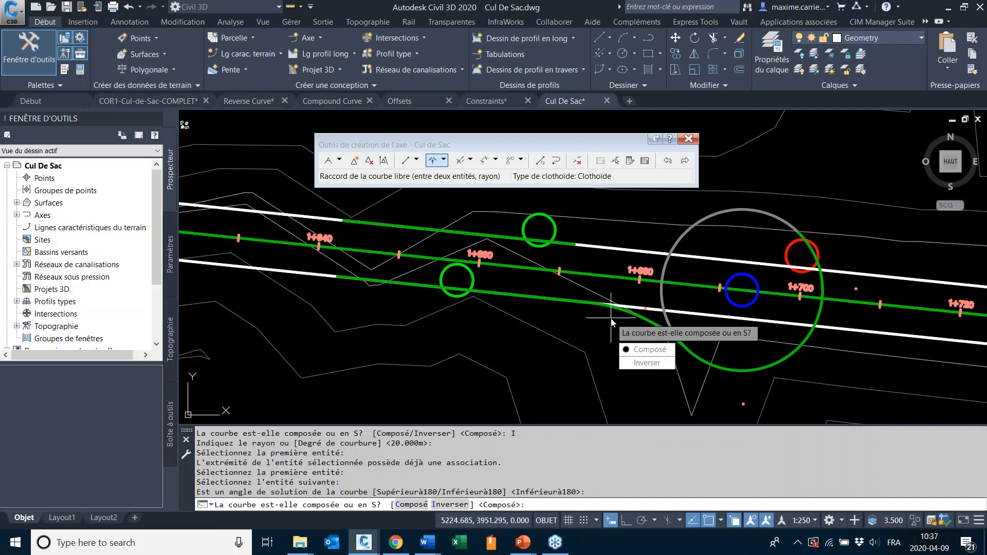
pyautogui.write('i')
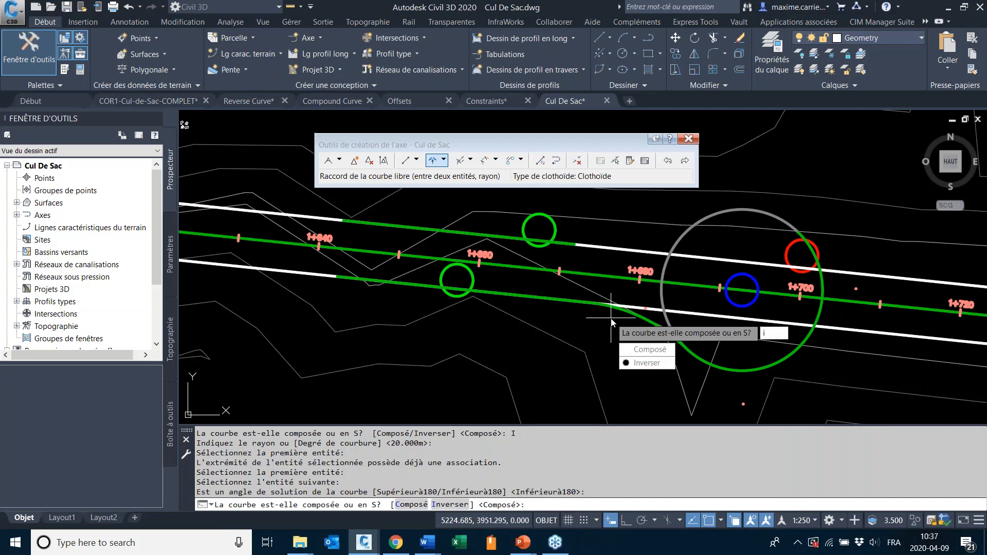
pyautogui.press('Return')
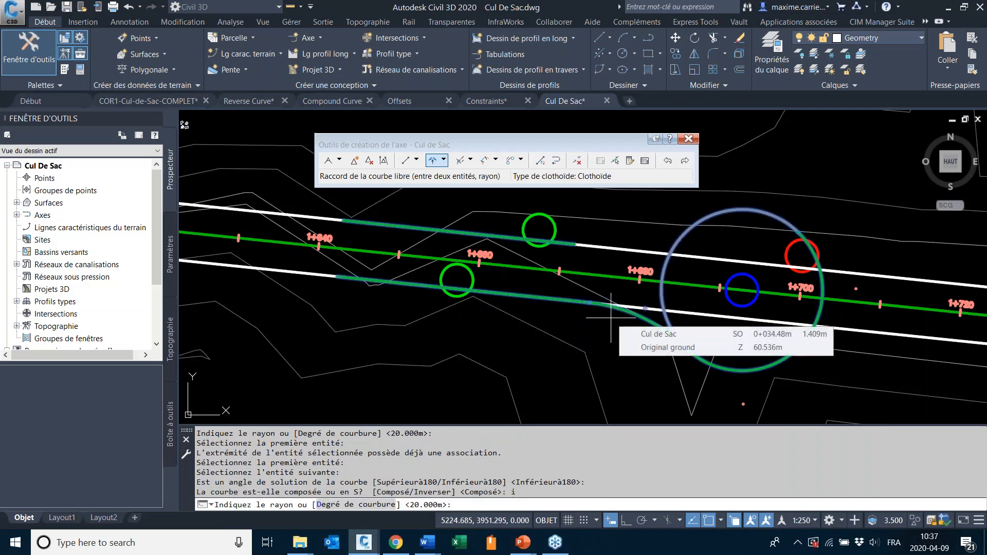
pyautogui.press('Return')
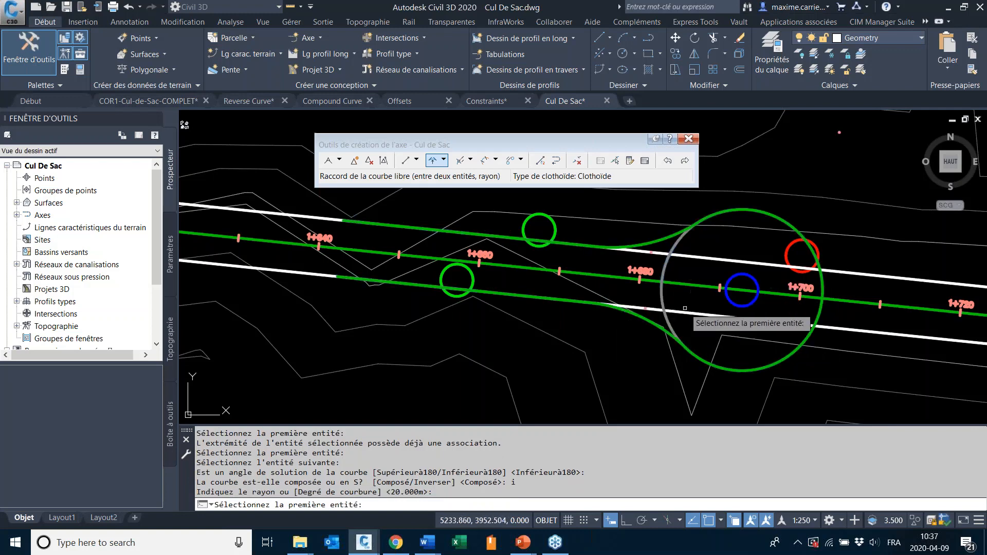
pyautogui.press('Escape')
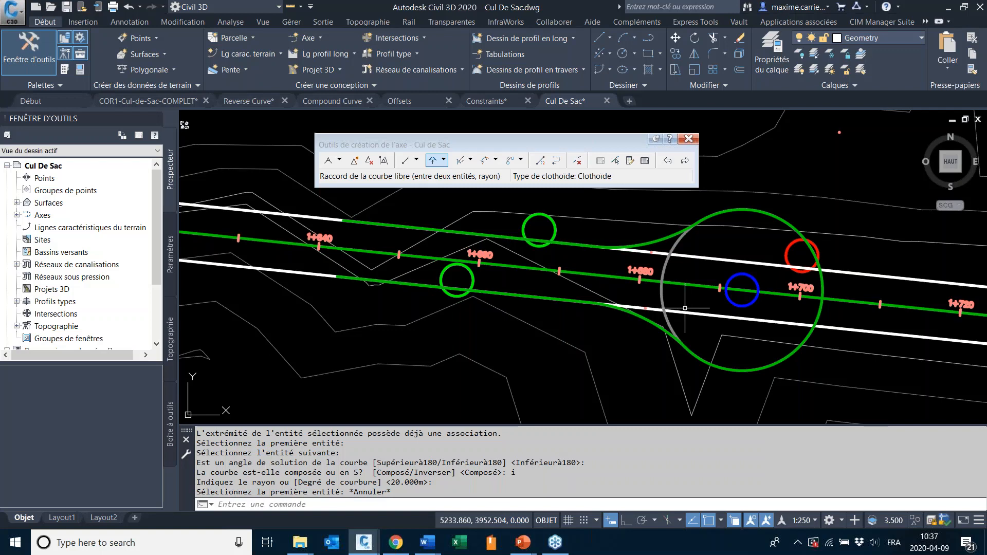
# - Examine the finished cul-de-sac corridor around the bulb at the end of Ascent Place in the COR1-Cul-de-Sac-COMPLET drawing
pyautogui.click(165, 106)
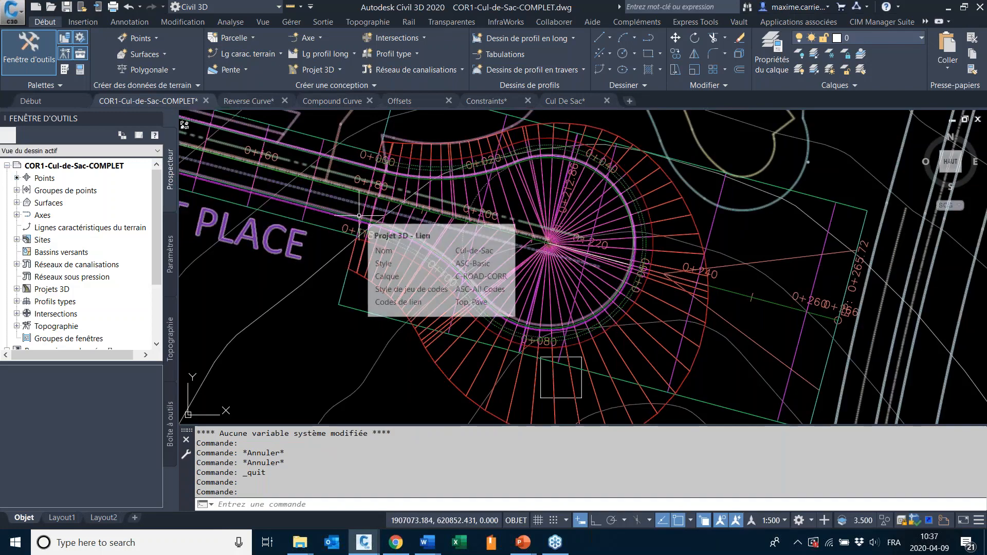
pyautogui.scroll(4, 387, 219)
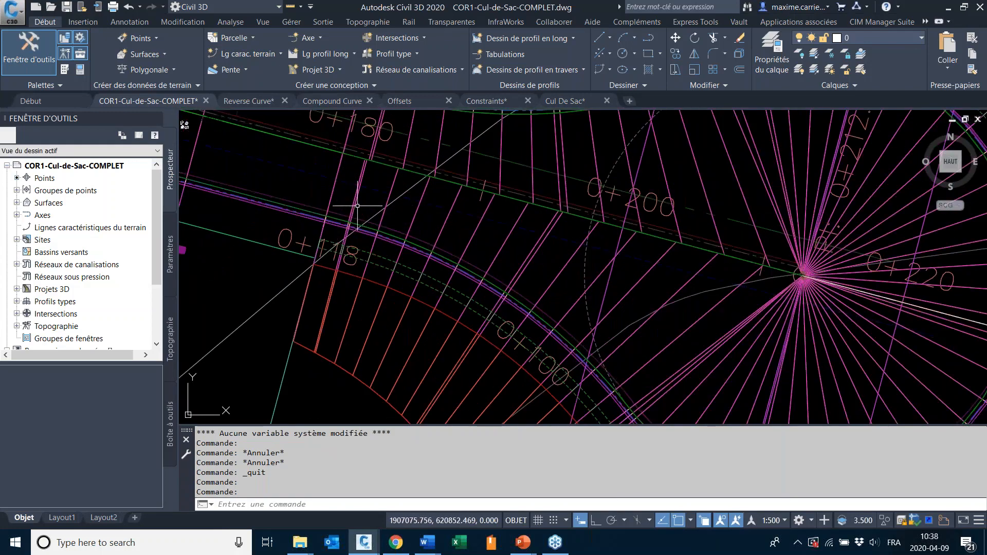
pyautogui.click(355, 200)
pyautogui.scroll(-2, 358, 224)
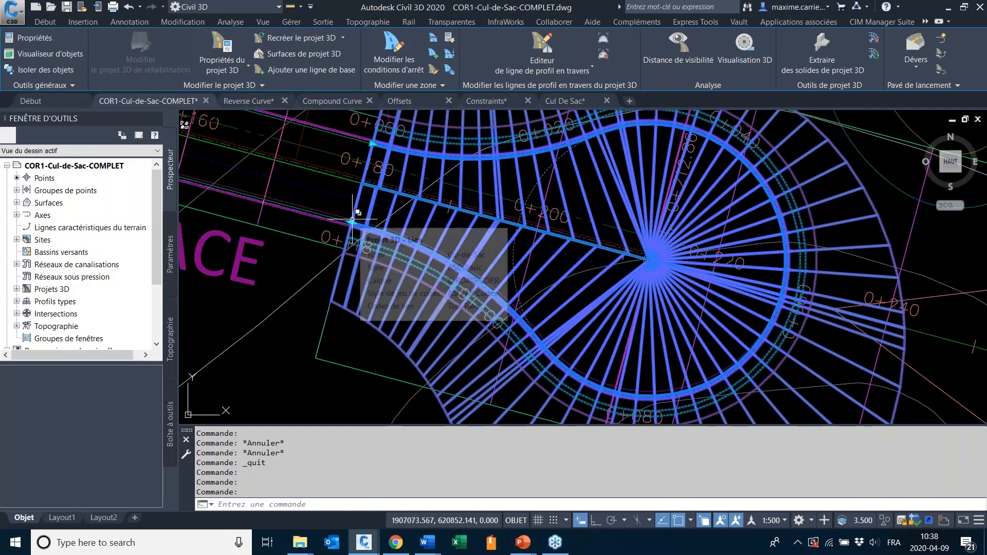
pyautogui.scroll(-4, 353, 219)
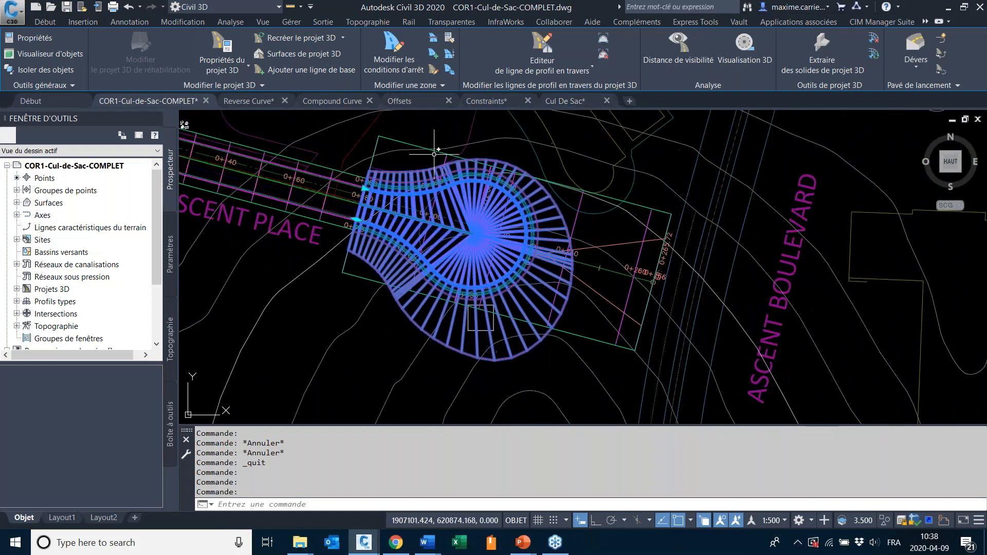
pyautogui.scroll(4, 382, 219)
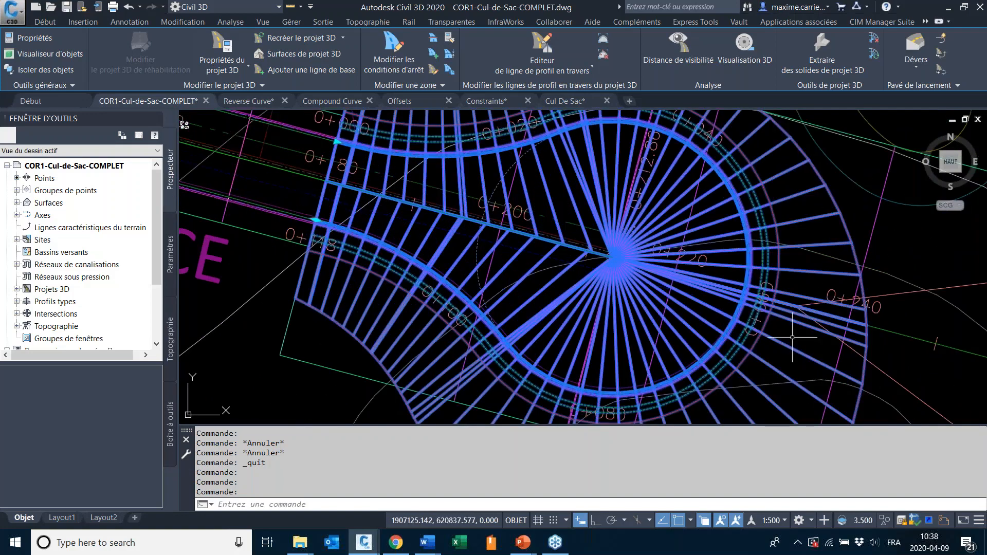
pyautogui.scroll(-4, 536, 244)
pyautogui.scroll(2, 531, 226)
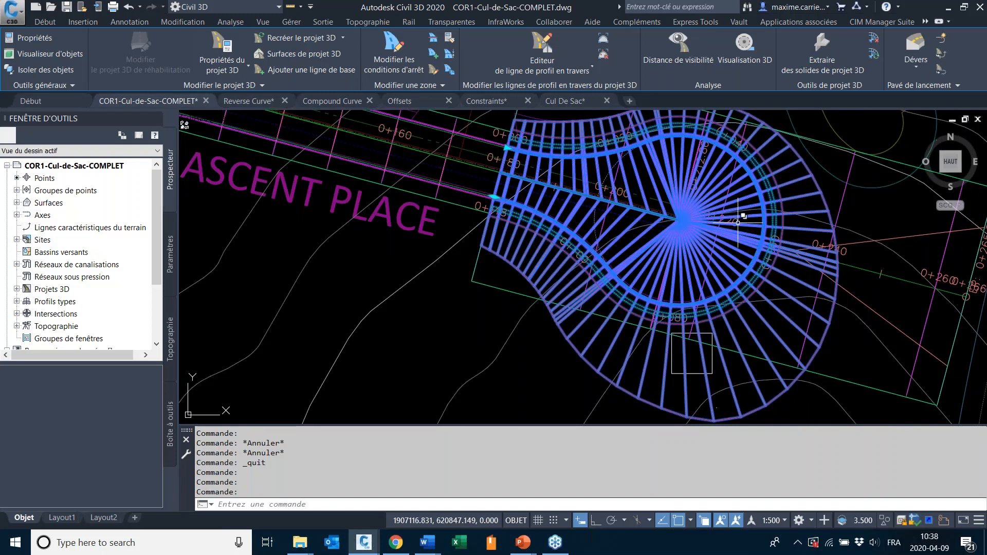
pyautogui.moveTo(472, 159); pyautogui.dragTo(485, 187, button='middle')
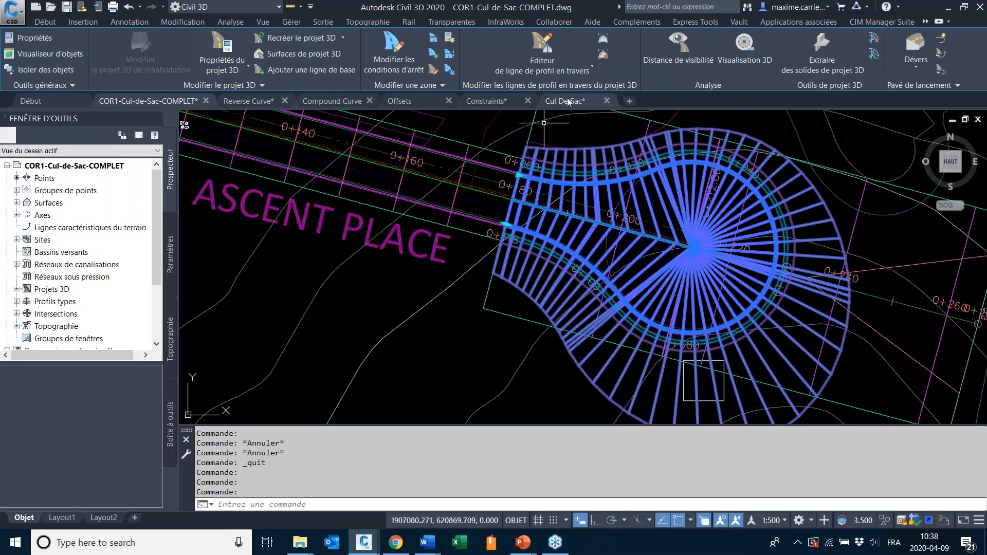
# - Return to the Cul De Sac drawing, switch to the PowerPoint slideshow and show the "Cas spécifiques - Courbes inversées" slide
pyautogui.moveTo(568, 101)
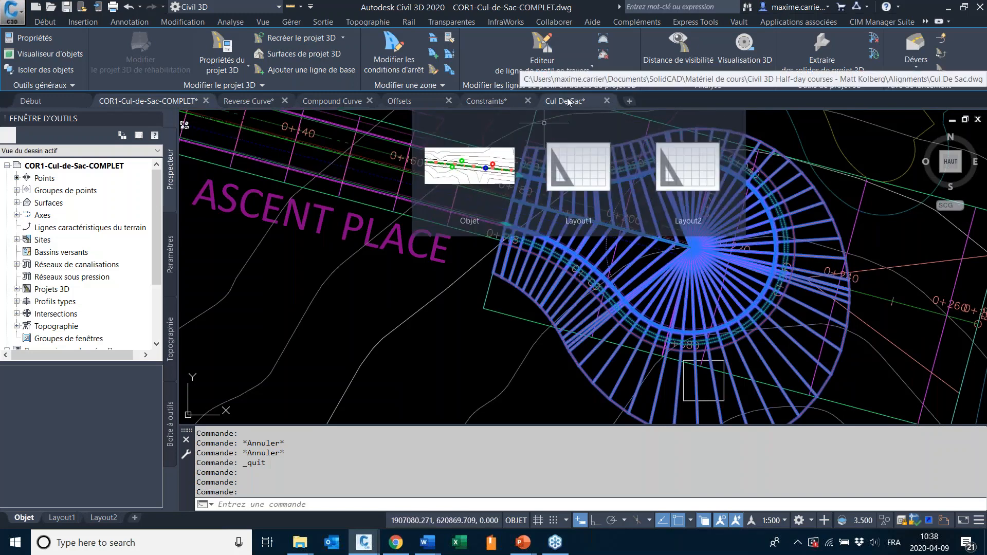
pyautogui.click(569, 101)
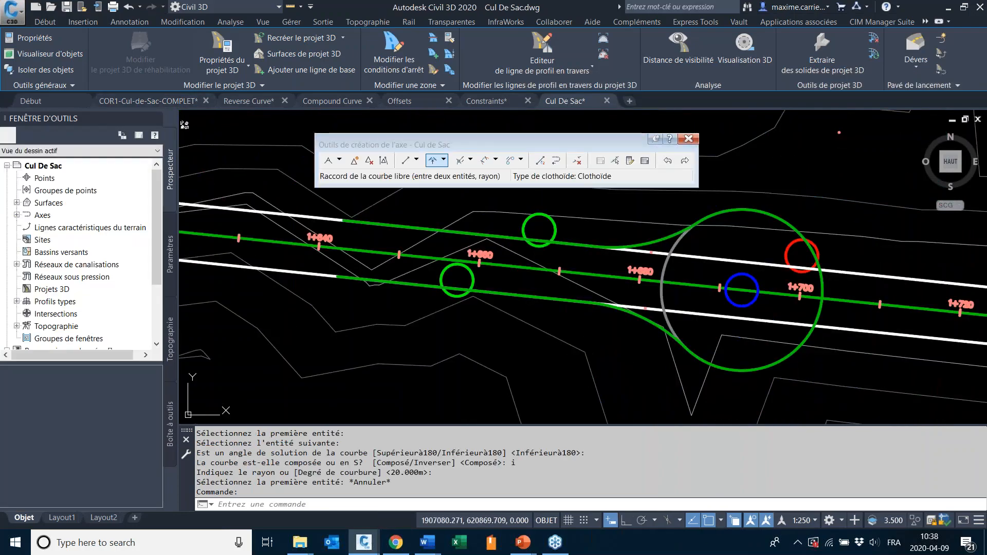
pyautogui.hotkey('alt', 'Tab')
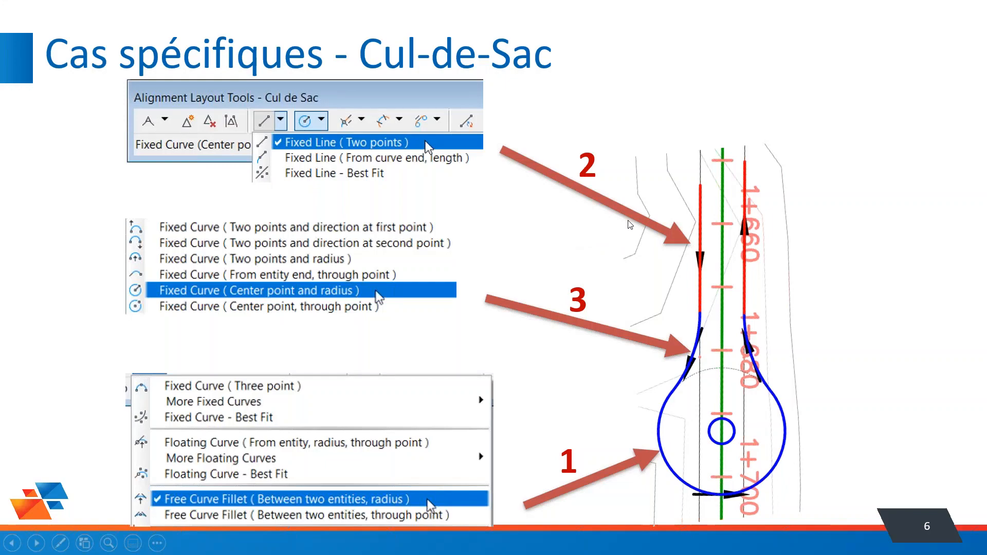
pyautogui.press('Right')
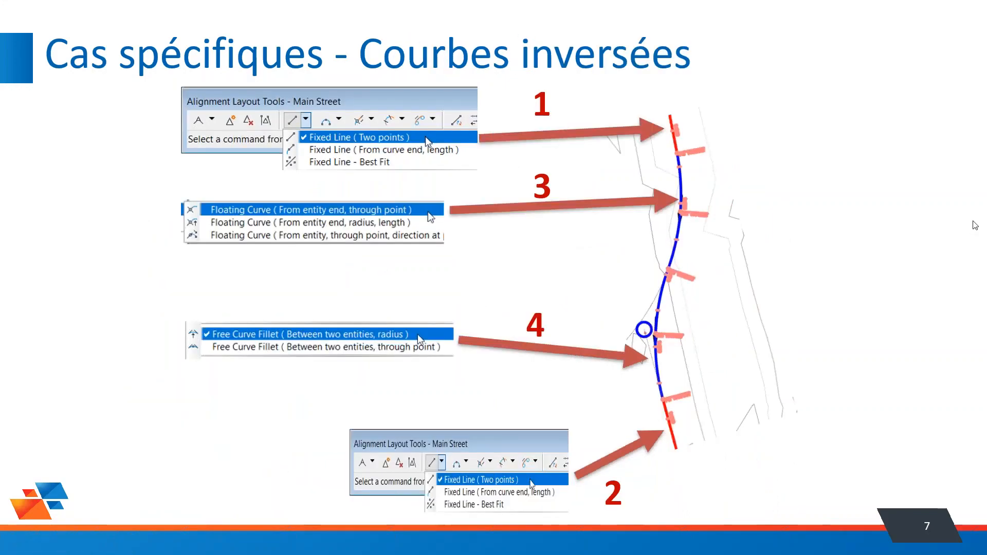
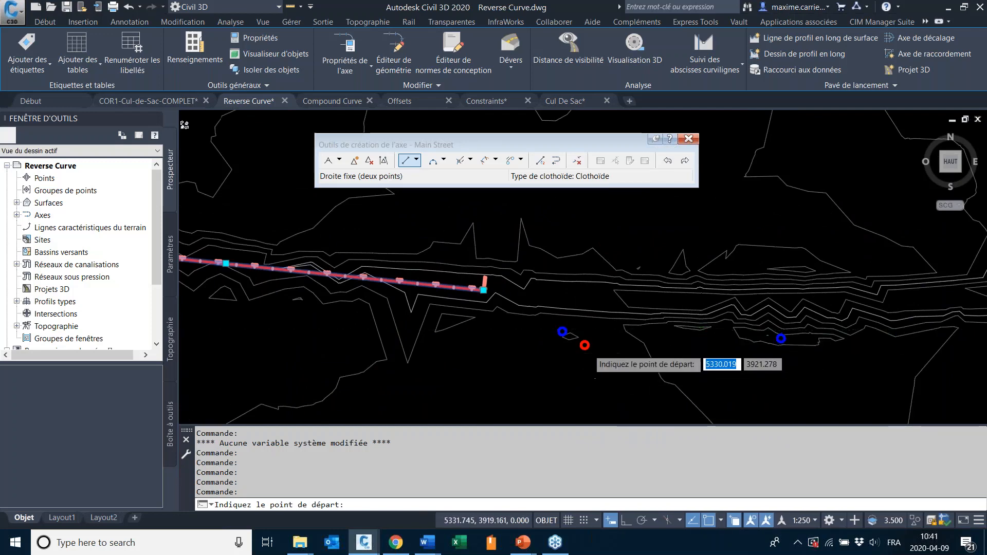
# - Draw a fixed two-point line about 120 m long from the west blue circle to the east blue circle in the Reverse Curve drawing
pyautogui.scroll(5, 566, 360)
pyautogui.click(541, 276)
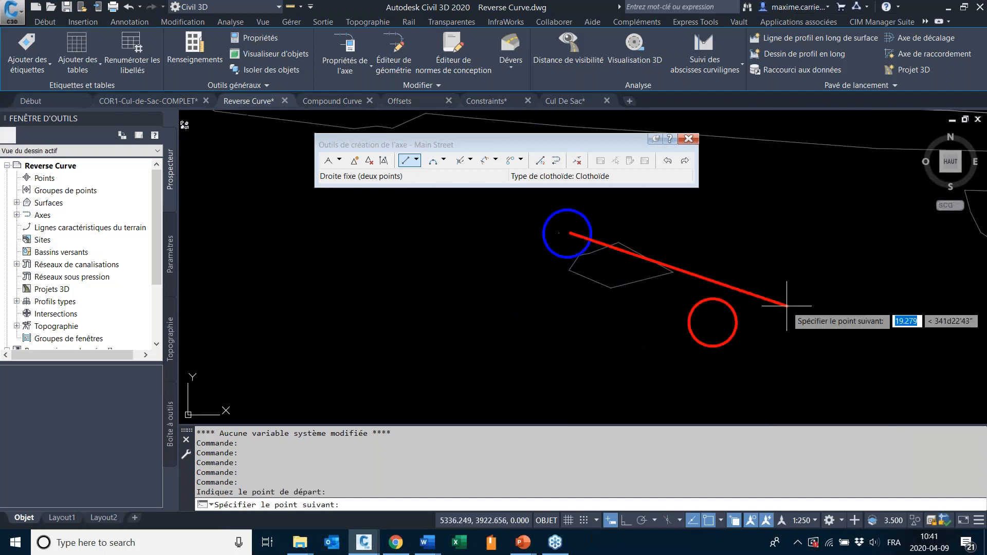
pyautogui.scroll(-4, 628, 250)
pyautogui.scroll(3, 627, 251)
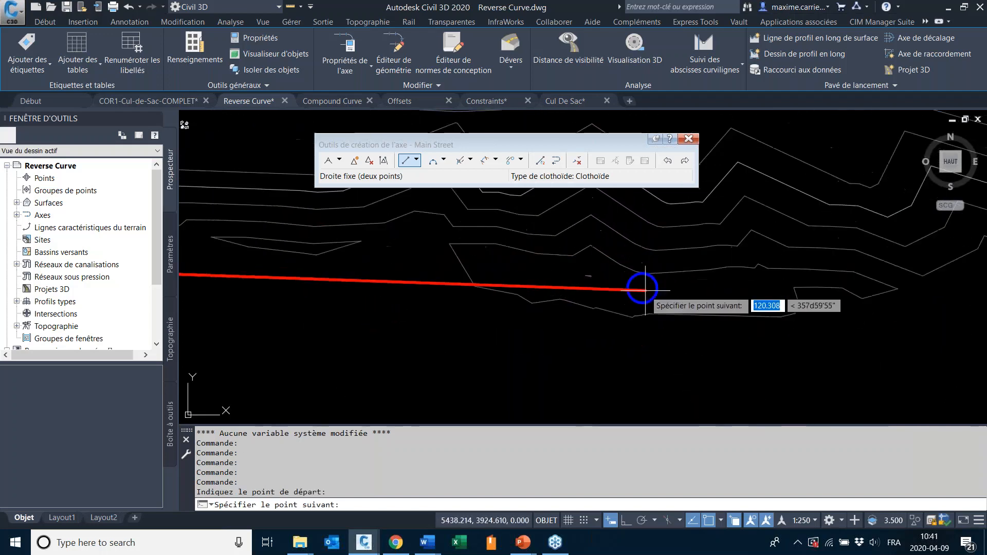
pyautogui.click(643, 284)
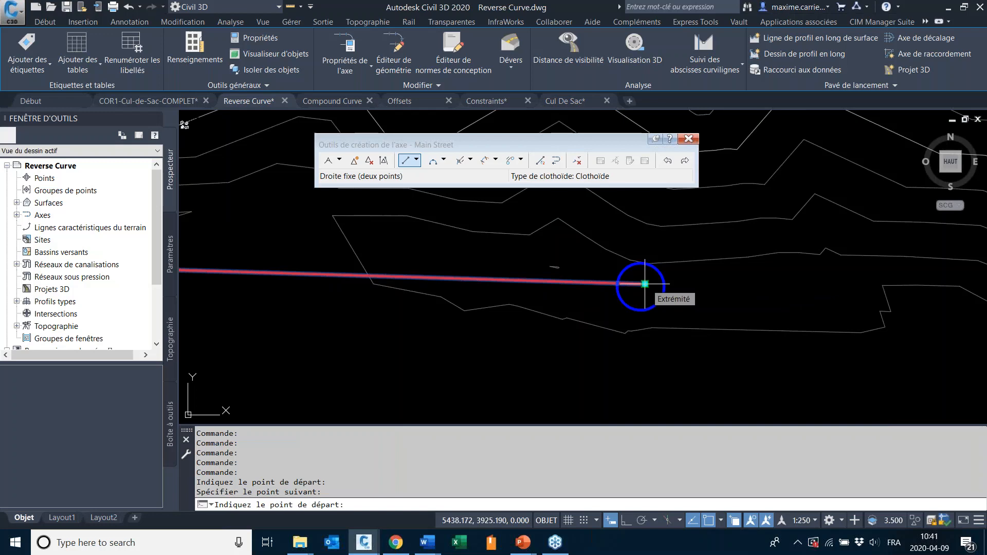
pyautogui.press('Return')
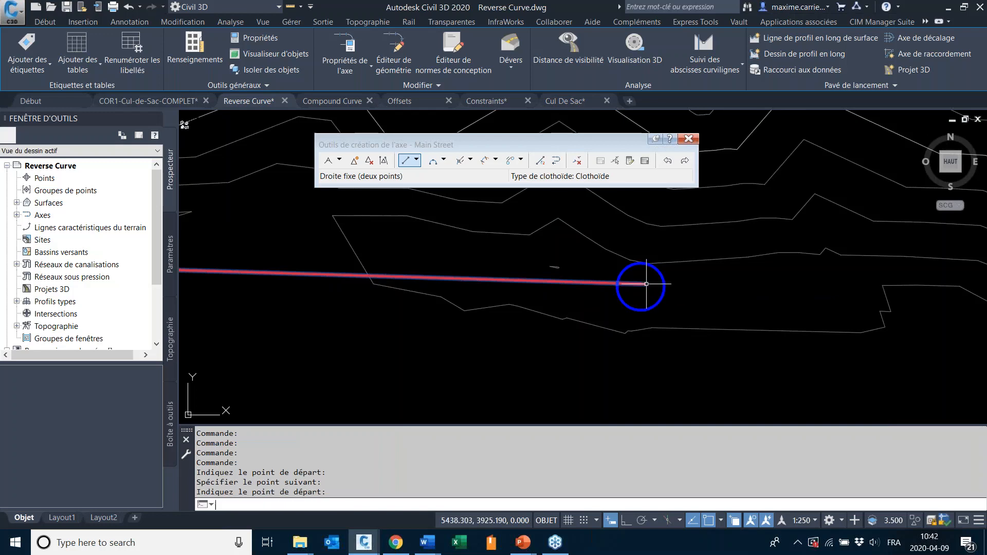
pyautogui.scroll(-2, 690, 282)
pyautogui.scroll(-2, 855, 383)
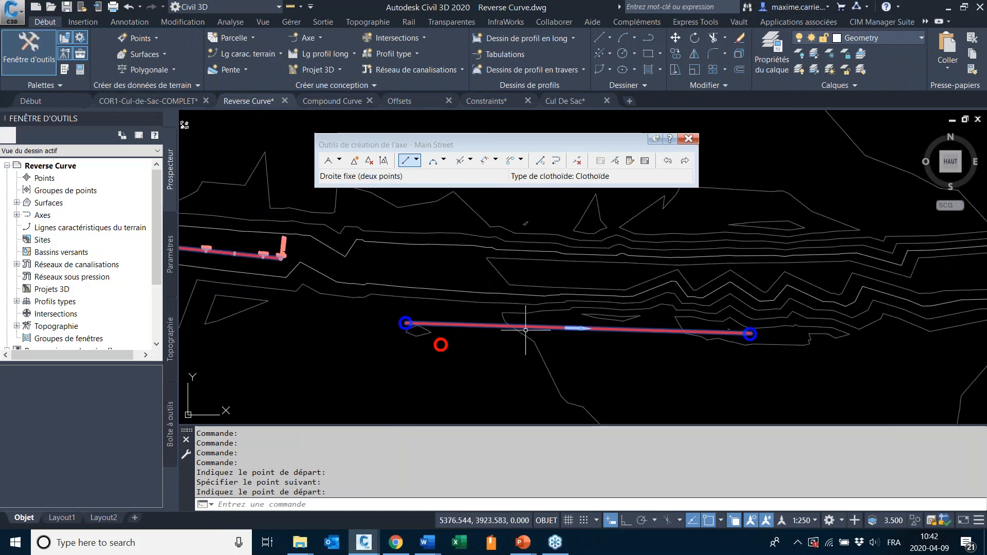
pyautogui.press('Escape')
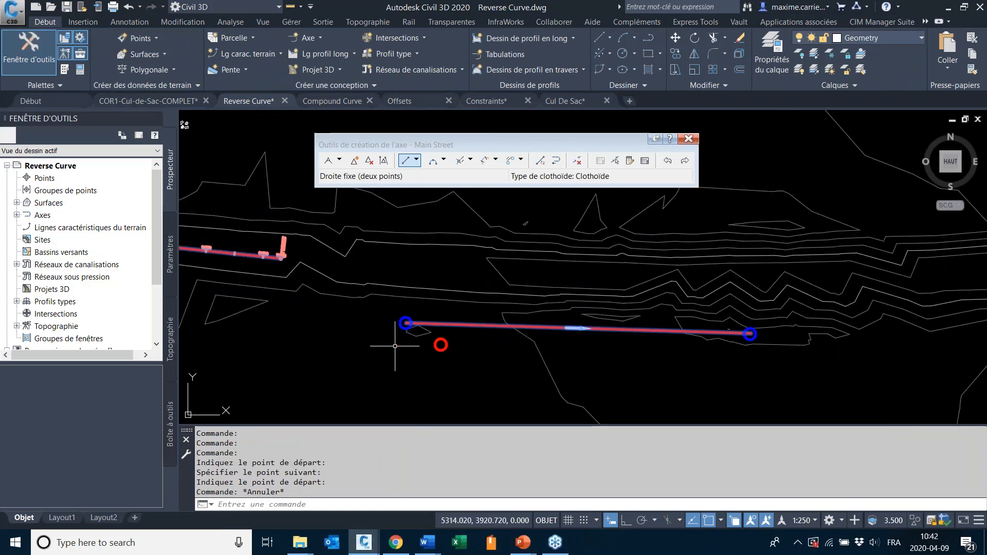
# - Start a floating curve (from entity, radius, through point) attached to the existing western Main Street line
pyautogui.moveTo(408, 306); pyautogui.dragTo(571, 313, button='middle')
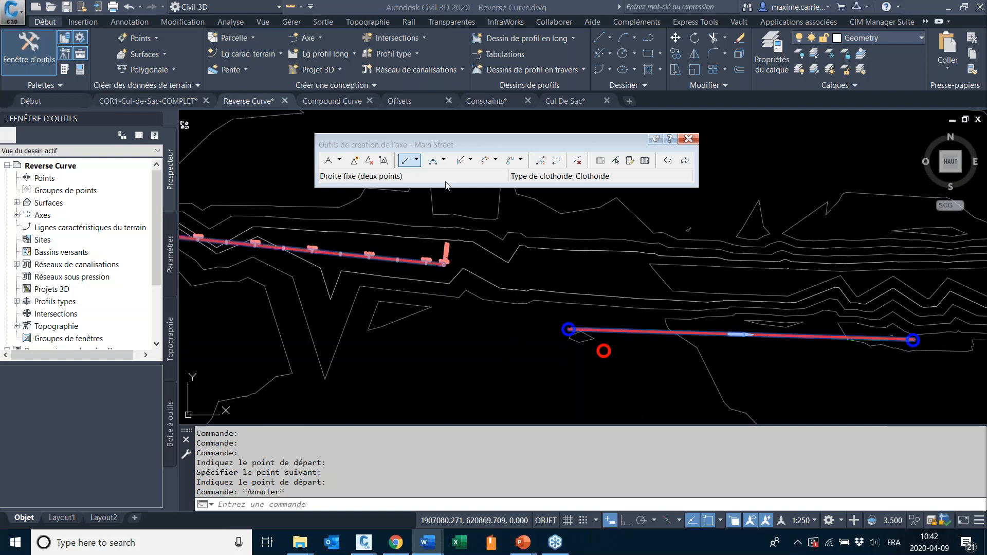
pyautogui.click(444, 160)
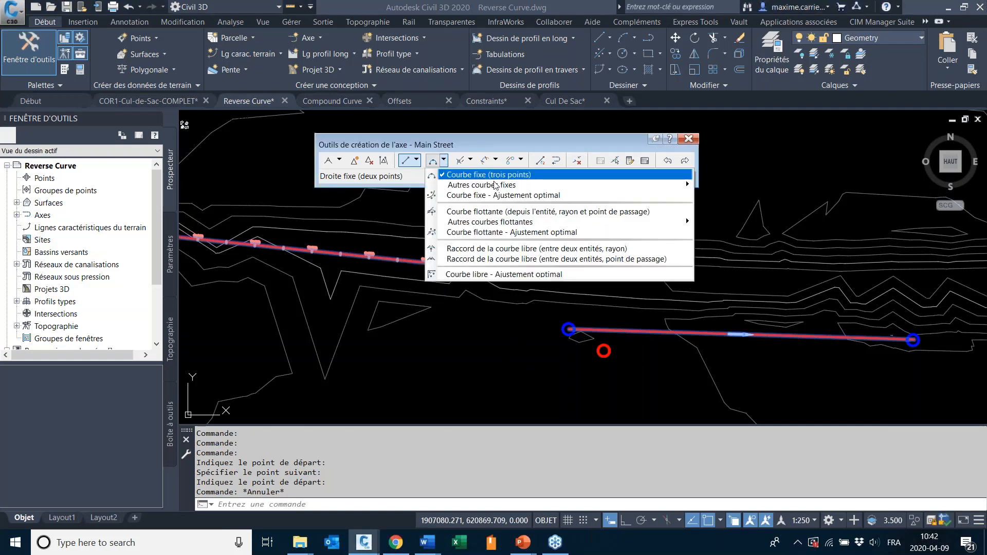
pyautogui.press('Escape')
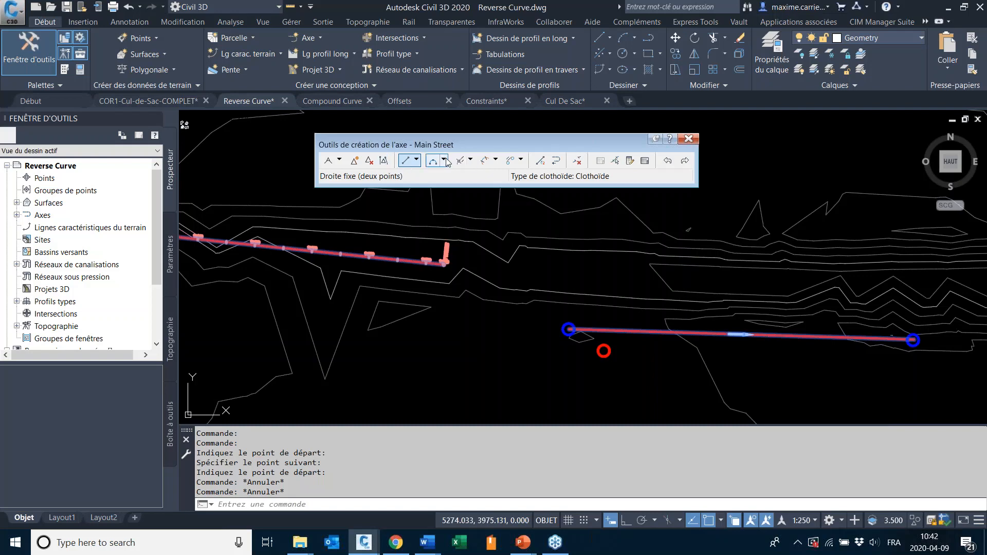
pyautogui.click(445, 161)
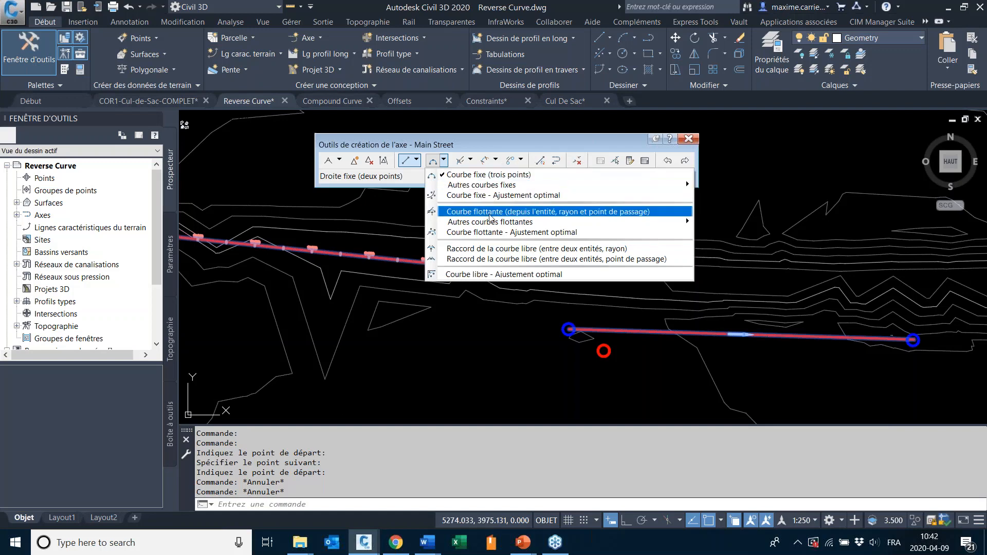
pyautogui.click(416, 160)
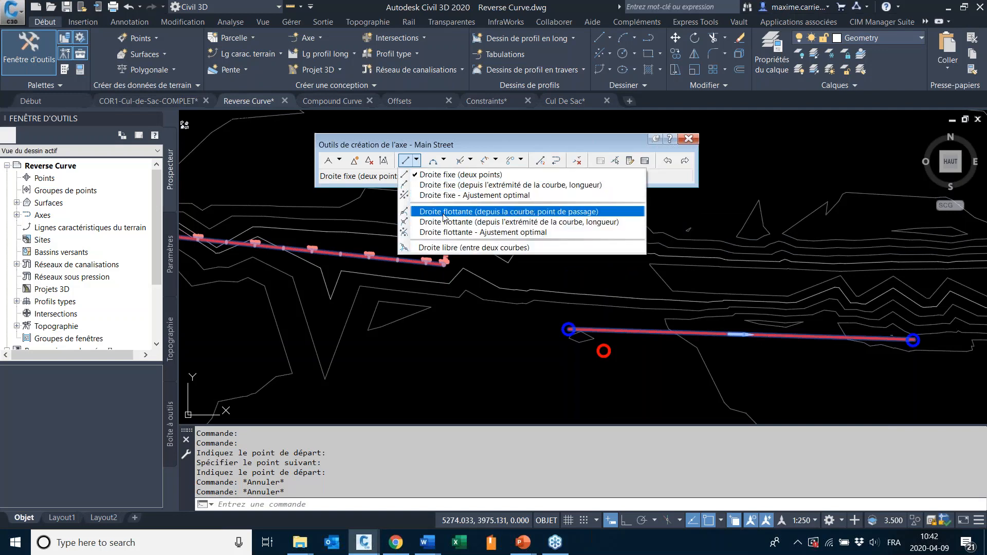
pyautogui.click(445, 159)
pyautogui.click(445, 160)
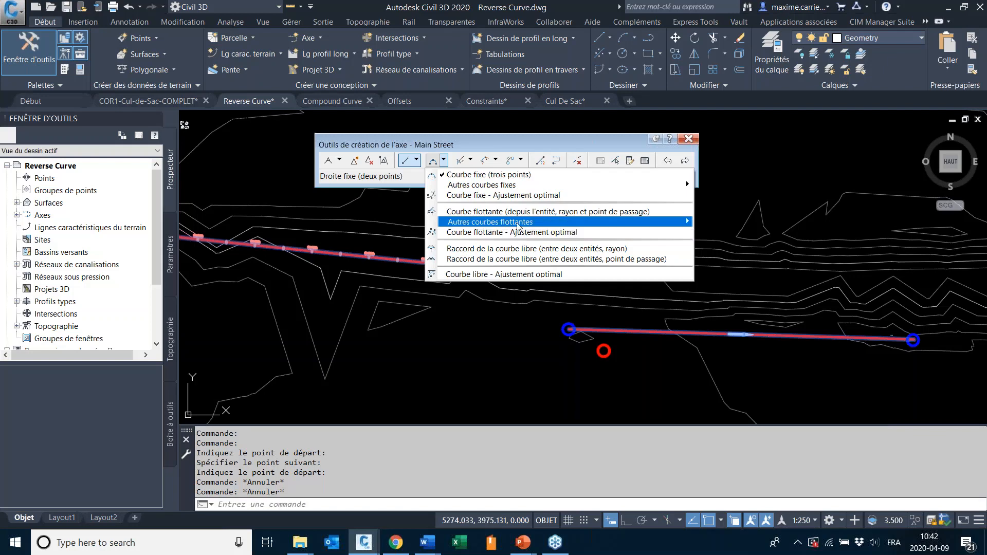
pyautogui.moveTo(519, 225)
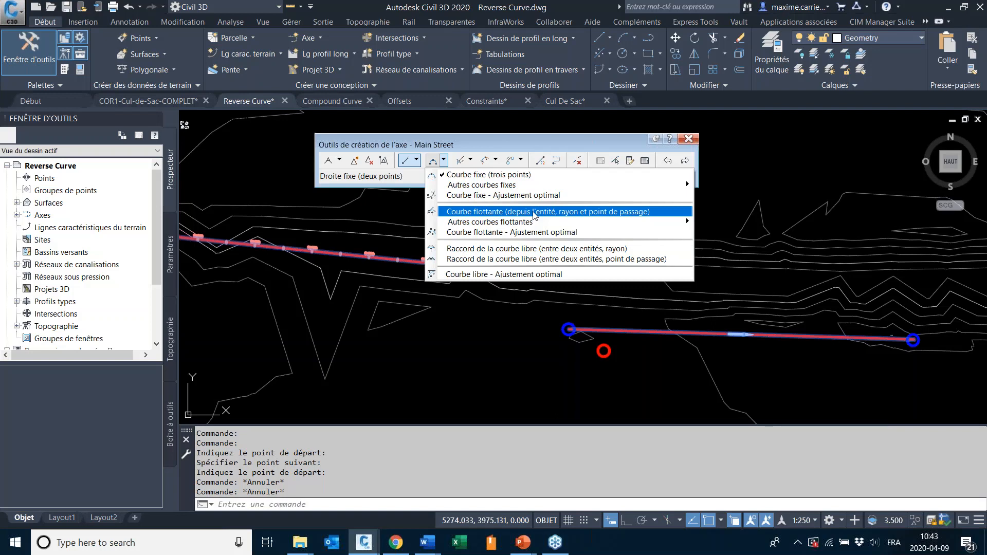
pyautogui.click(535, 213)
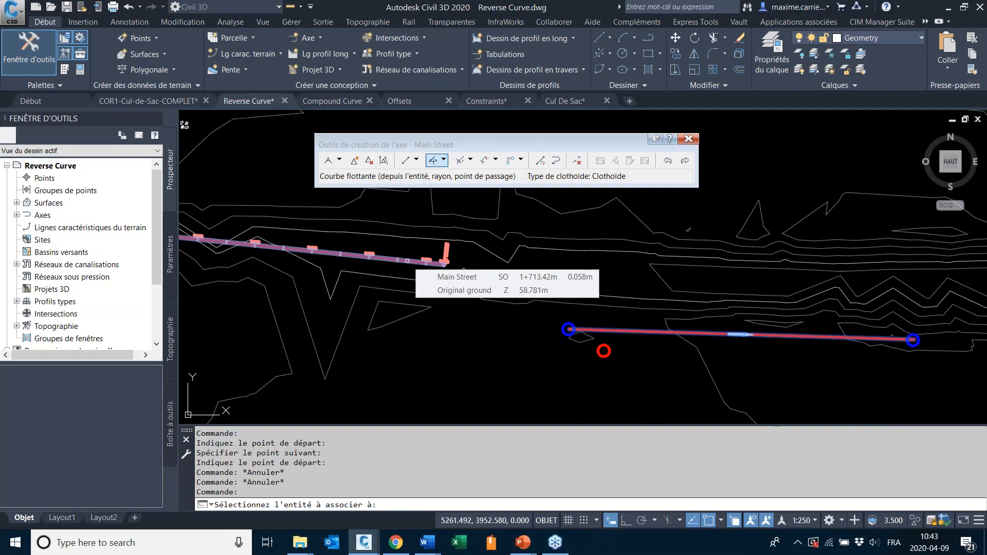
pyautogui.click(407, 261)
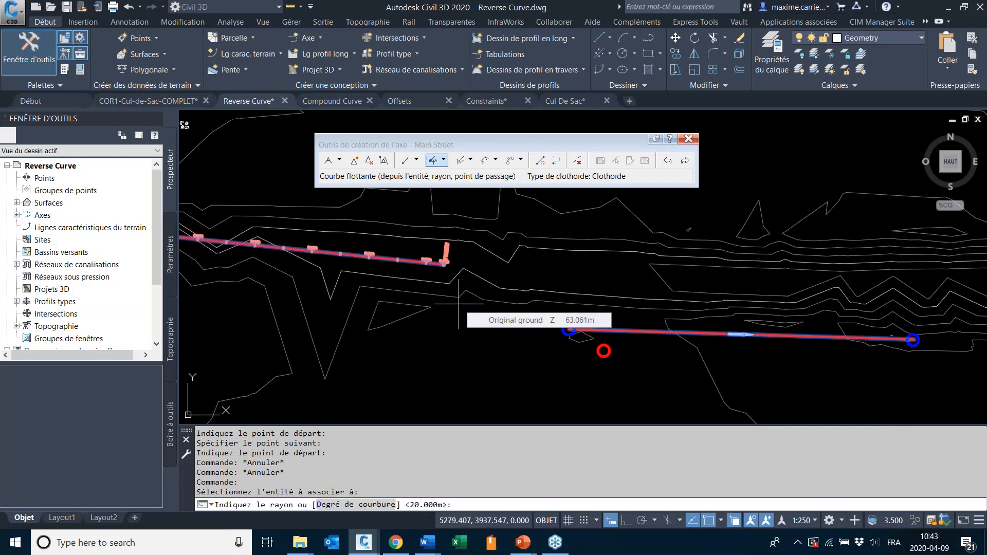
# - Add a floating curve from the first tangent with a 60 m radius and the Inférieurà180 solution, ending just below the second line's start circle
pyautogui.write('60')
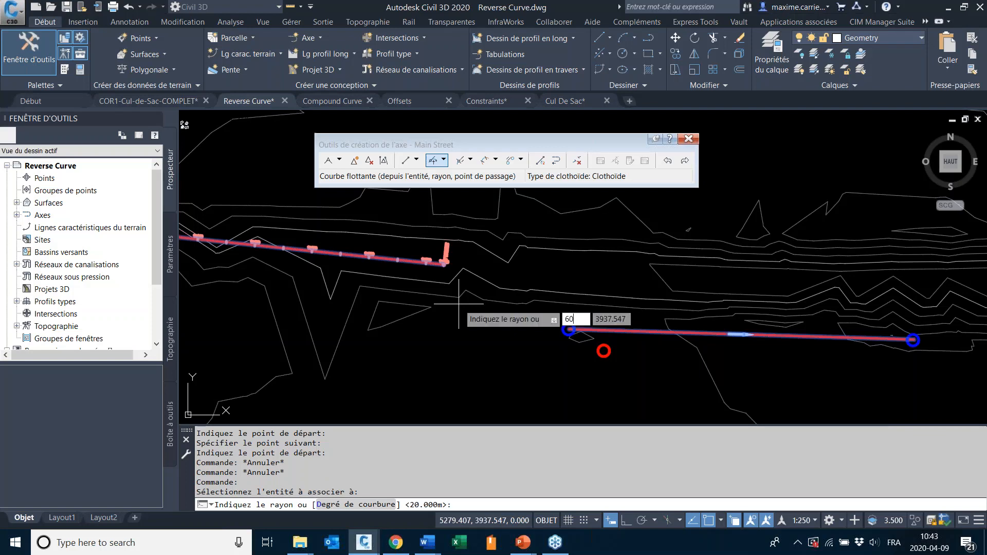
pyautogui.press('Return')
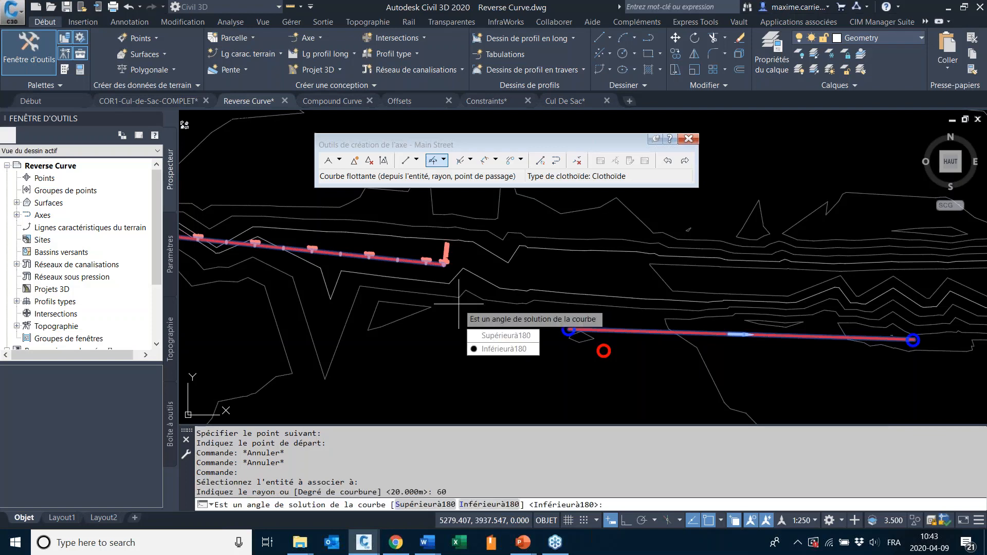
pyautogui.press('Return')
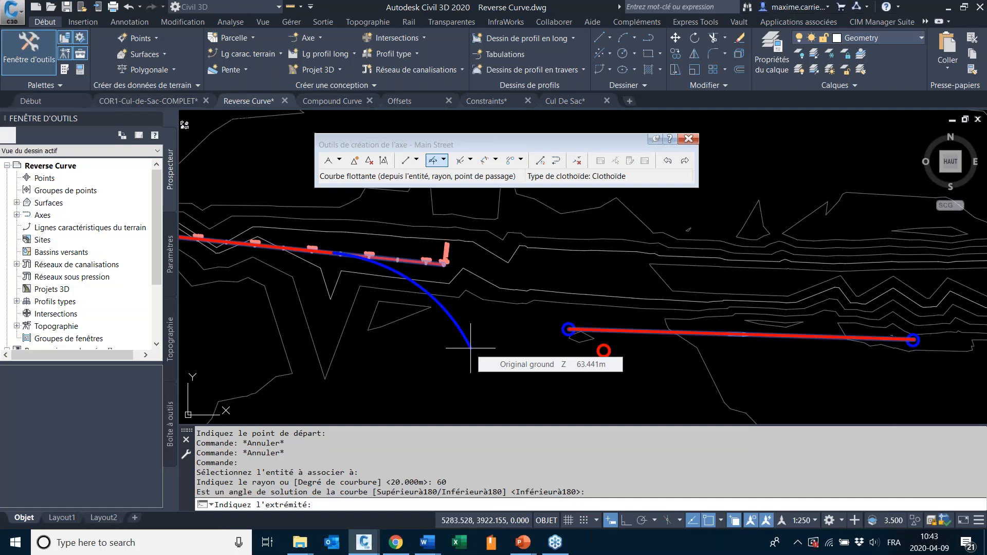
pyautogui.moveTo(366, 263)
pyautogui.mouseDown()
pyautogui.moveTo(454, 288)
pyautogui.moveTo(422, 224)
pyautogui.moveTo(459, 324)
pyautogui.moveTo(478, 344)
pyautogui.mouseUp()
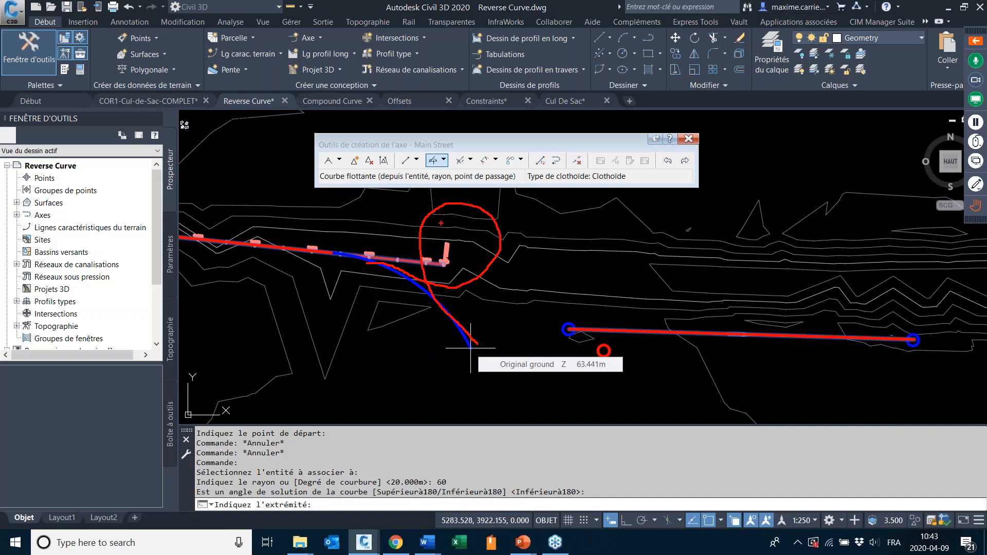
pyautogui.press('Escape')
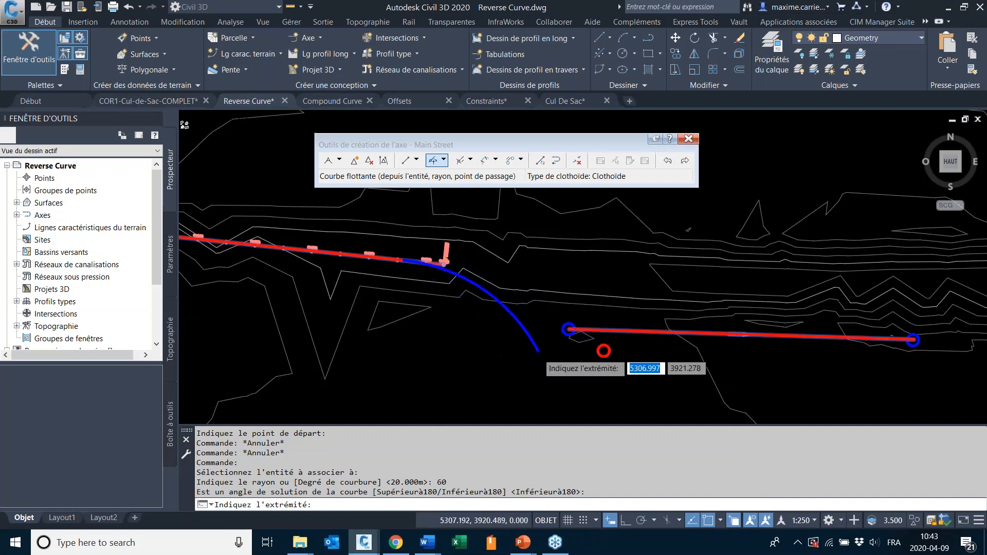
pyautogui.scroll(2, 538, 351)
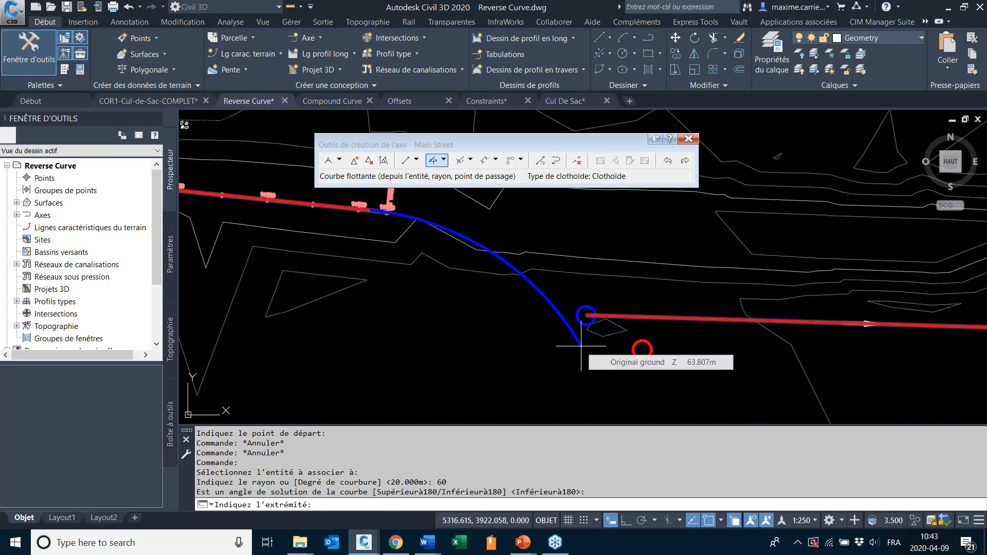
pyautogui.click(581, 347)
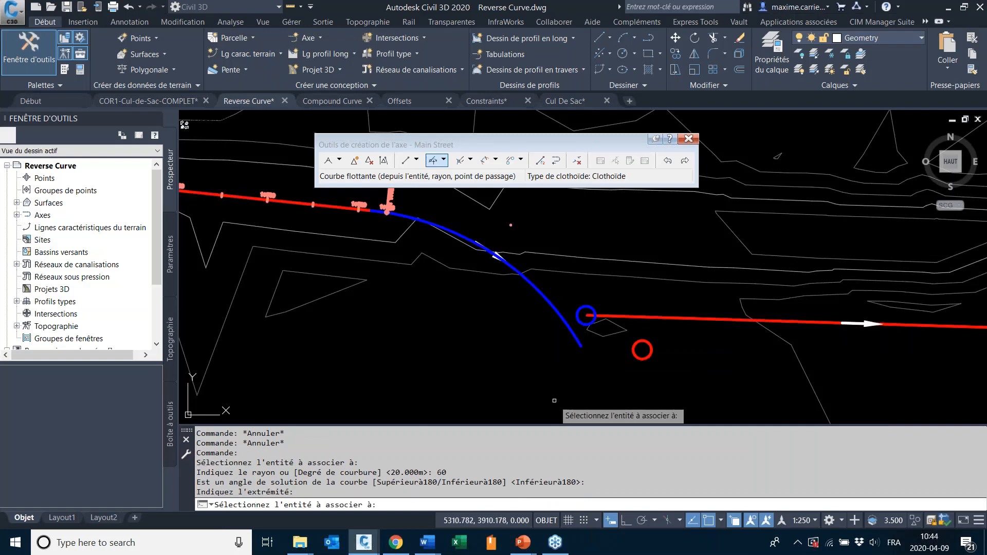
pyautogui.scroll(-4, 422, 243)
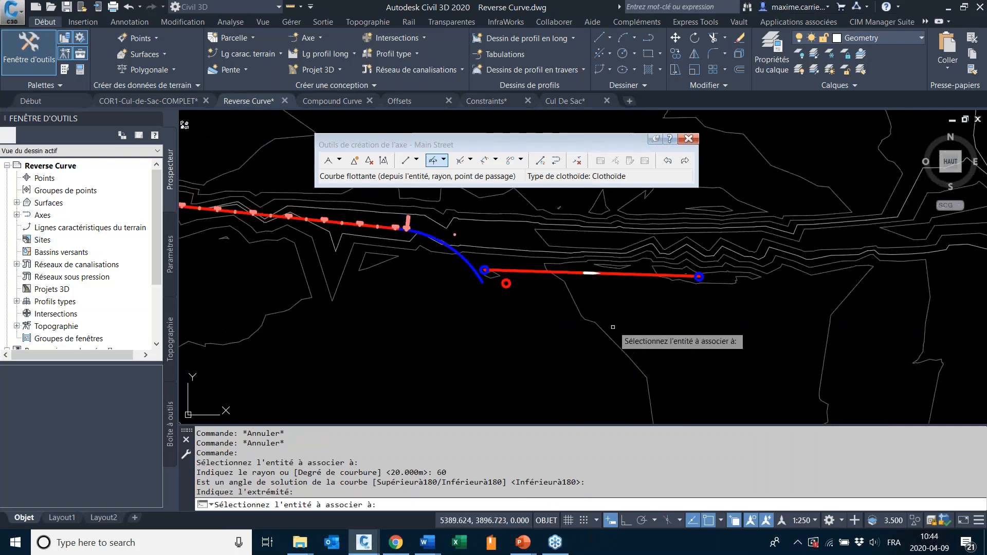
# - Join the floating curve and the second tangent with a free curve fillet, using Inférieurà180, the Inverser option and a 60 m radius
pyautogui.click(444, 161)
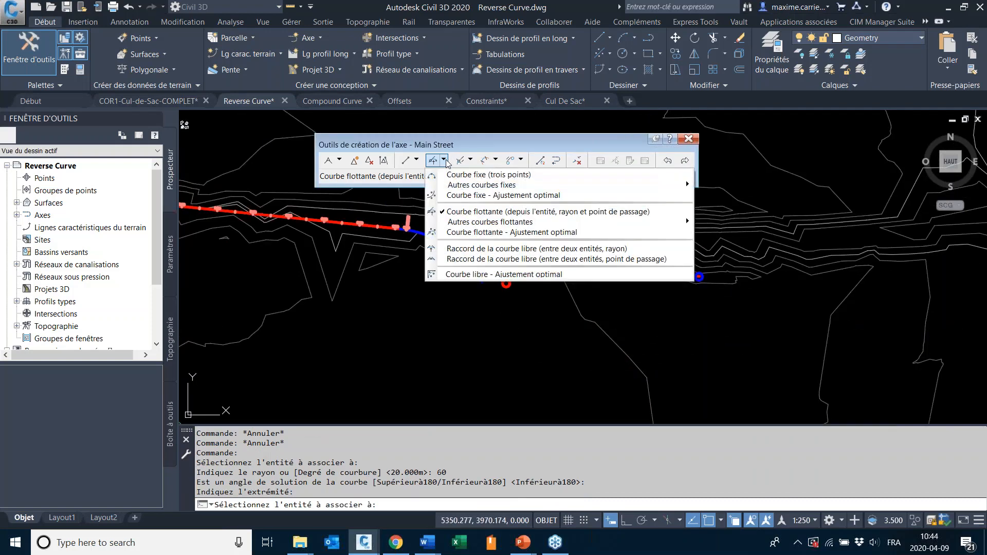
pyautogui.click(524, 249)
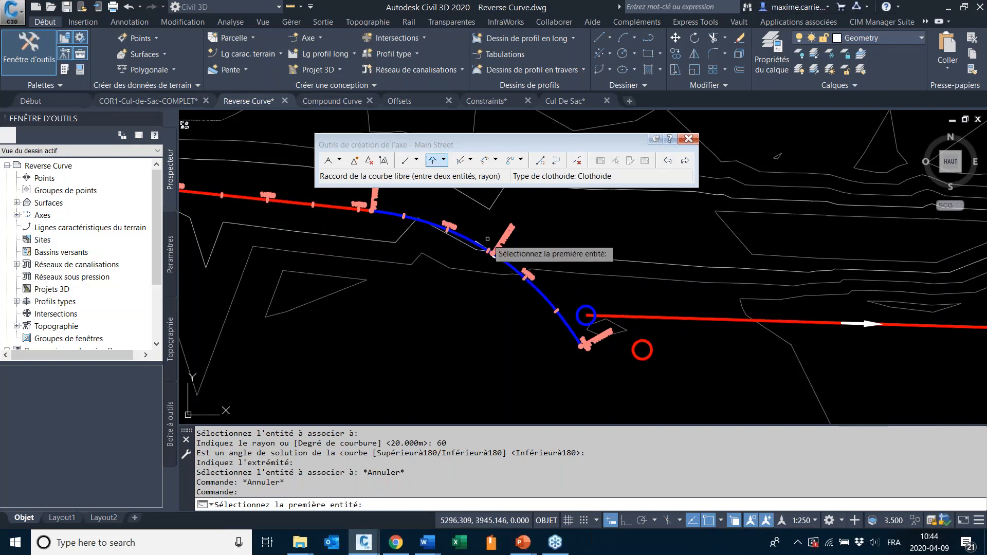
pyautogui.click(516, 269)
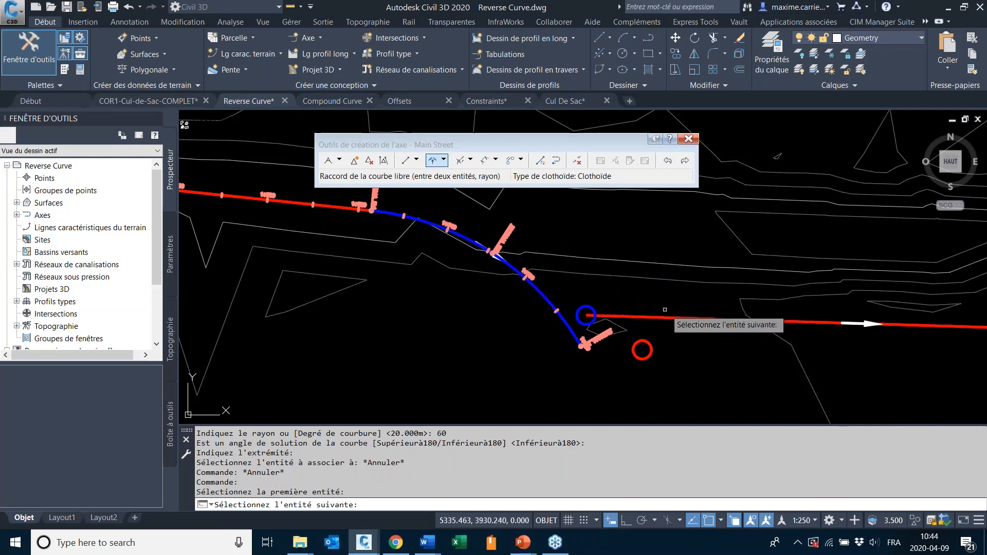
pyautogui.click(653, 317)
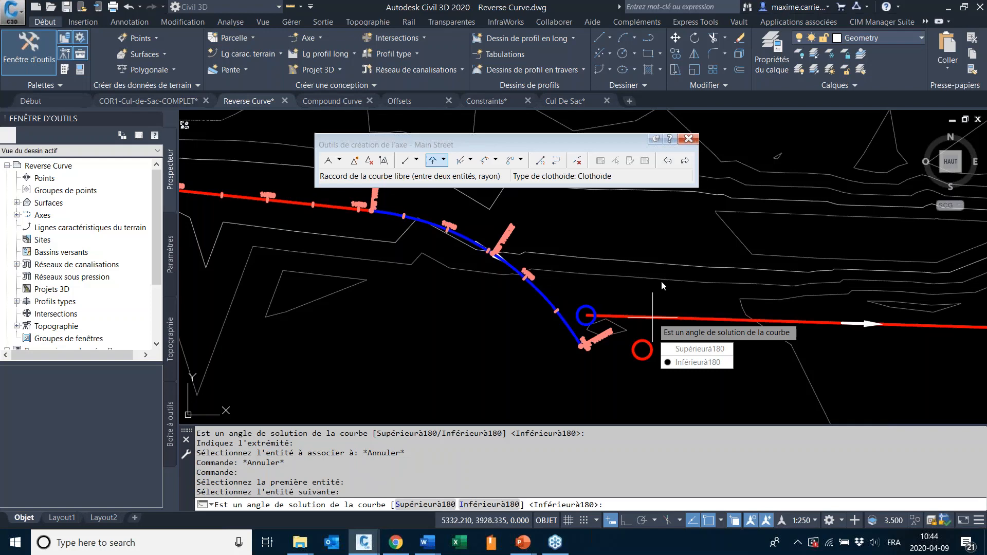
pyautogui.press('Return')
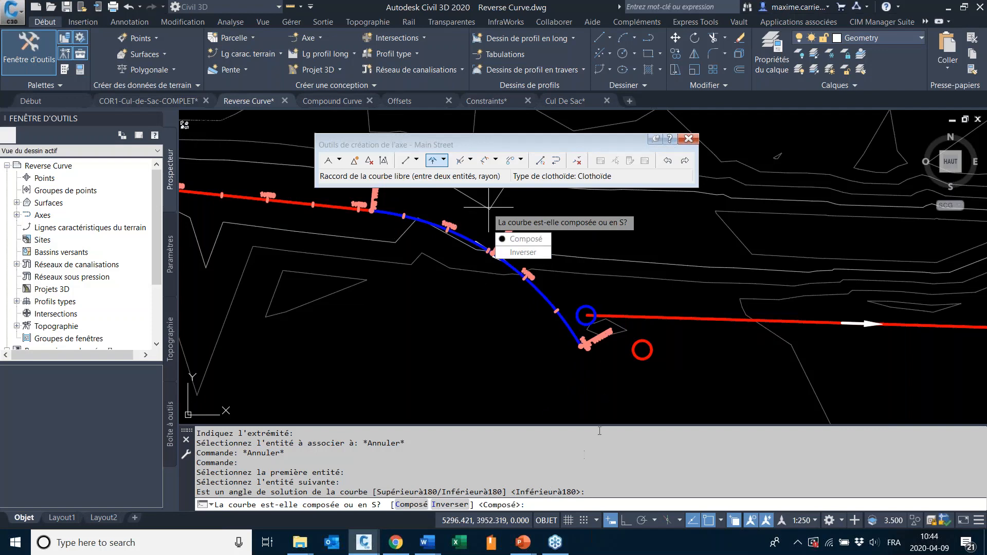
pyautogui.click(516, 253)
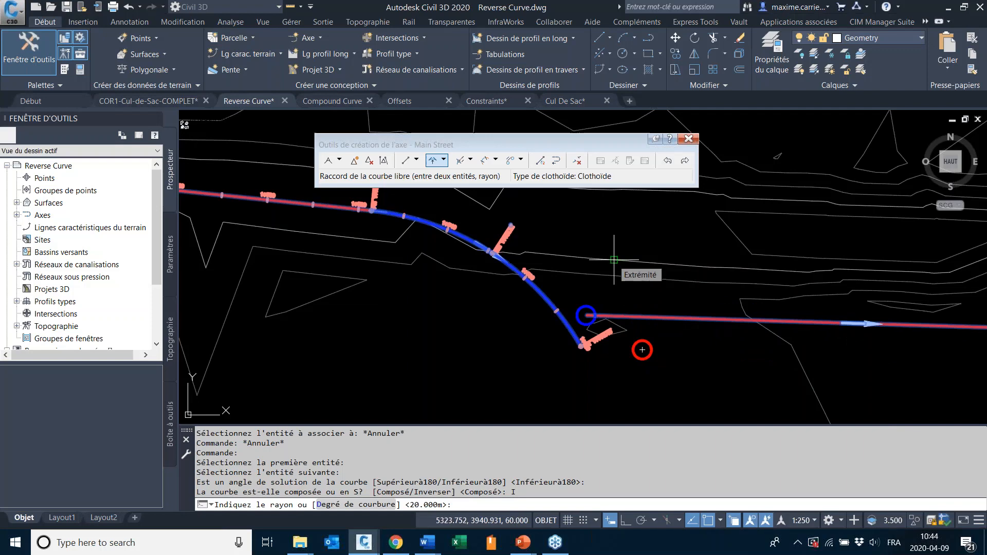
pyautogui.write('60')
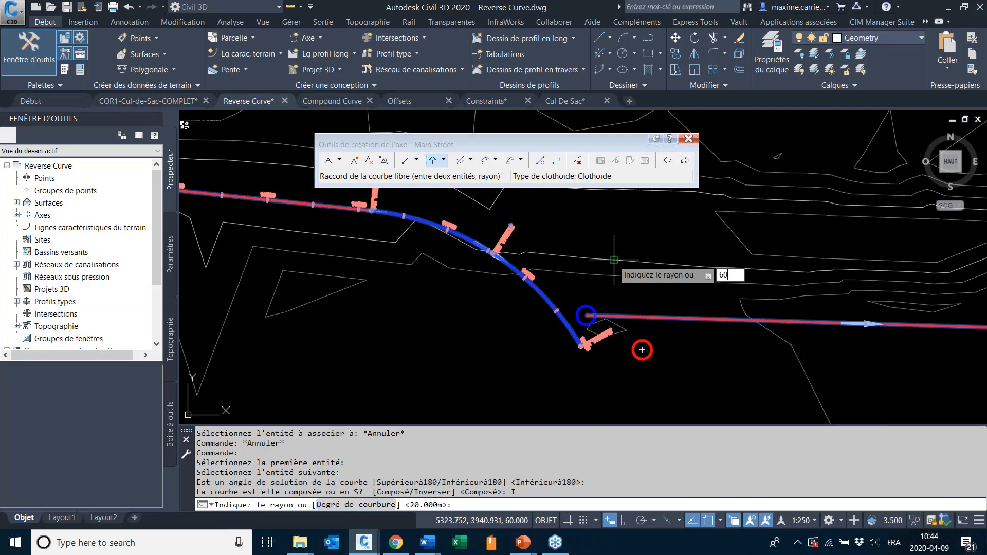
pyautogui.press('Return')
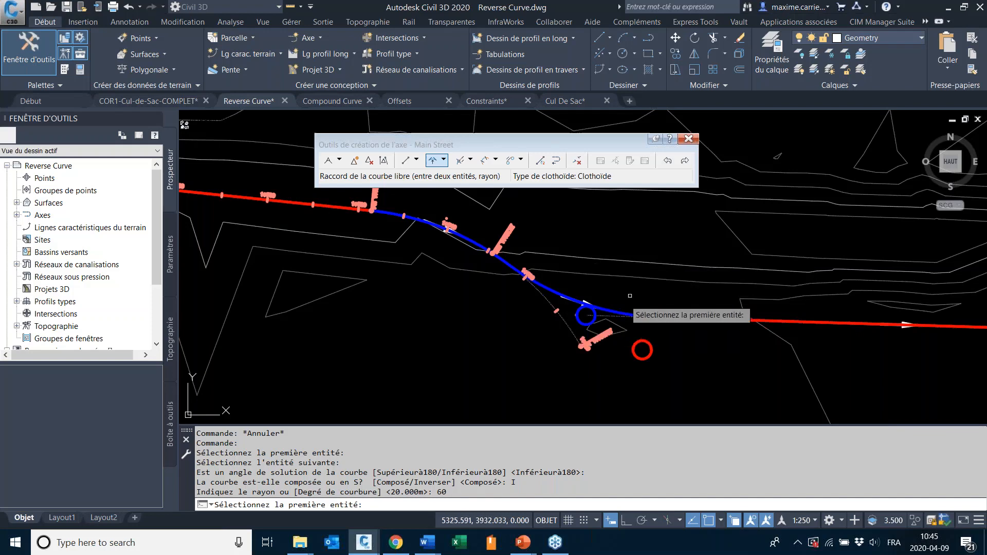
pyautogui.press('Escape')
pyautogui.scroll(-2, 424, 230)
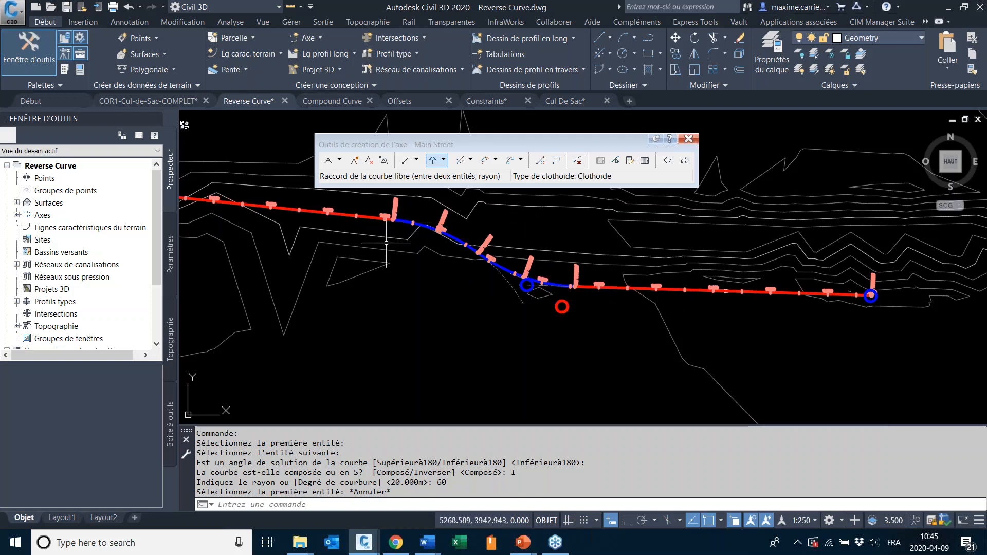
pyautogui.scroll(4, 392, 220)
pyautogui.scroll(-4, 406, 267)
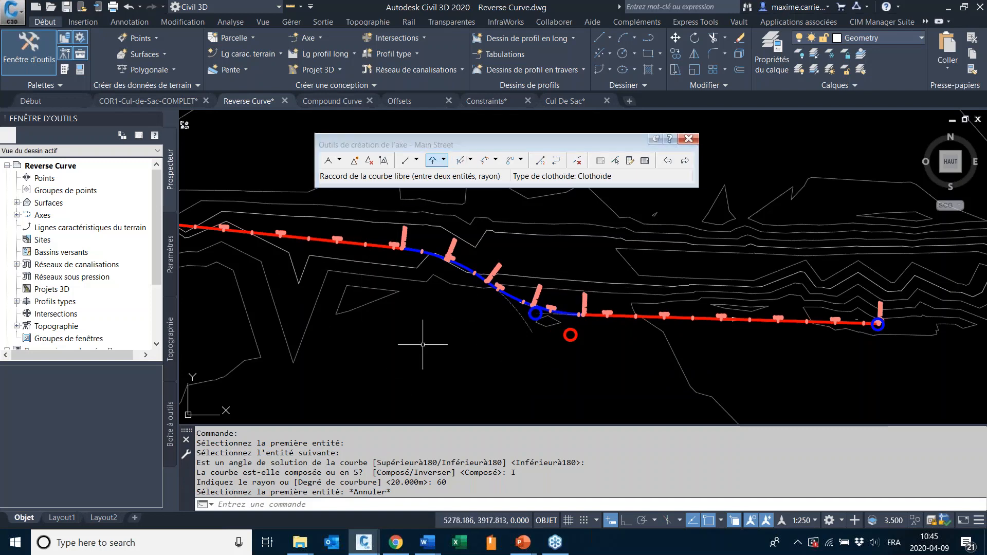
pyautogui.click(456, 263)
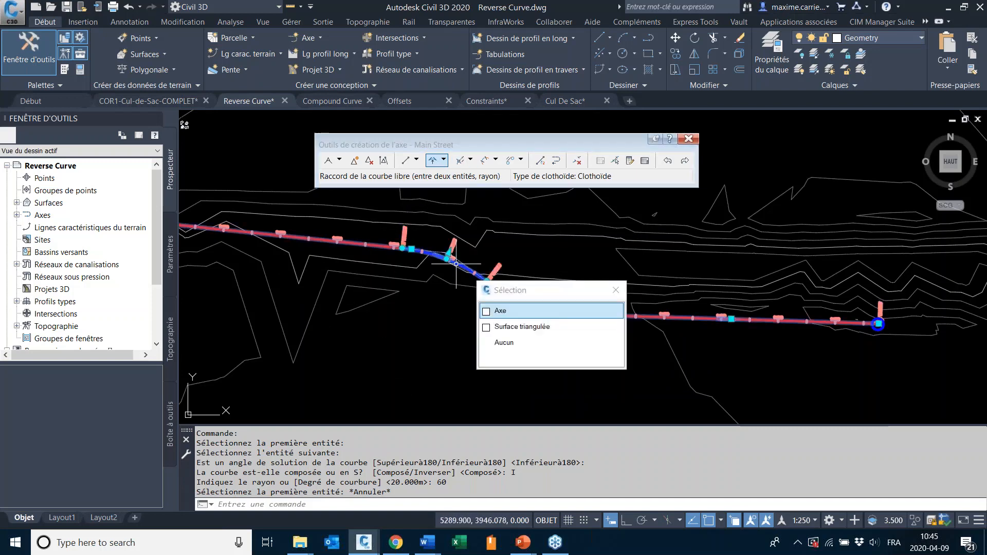
pyautogui.press('Escape')
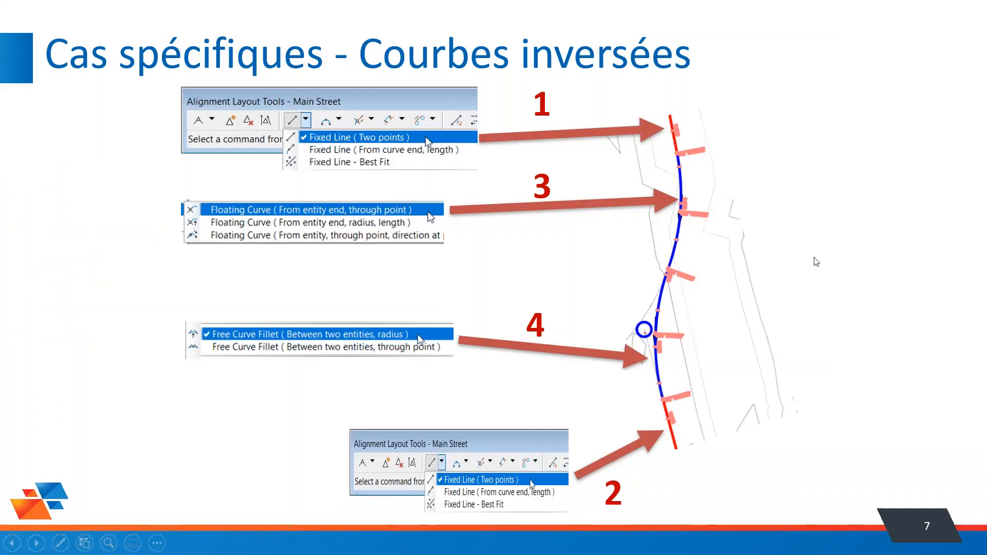
pyautogui.click(815, 257)
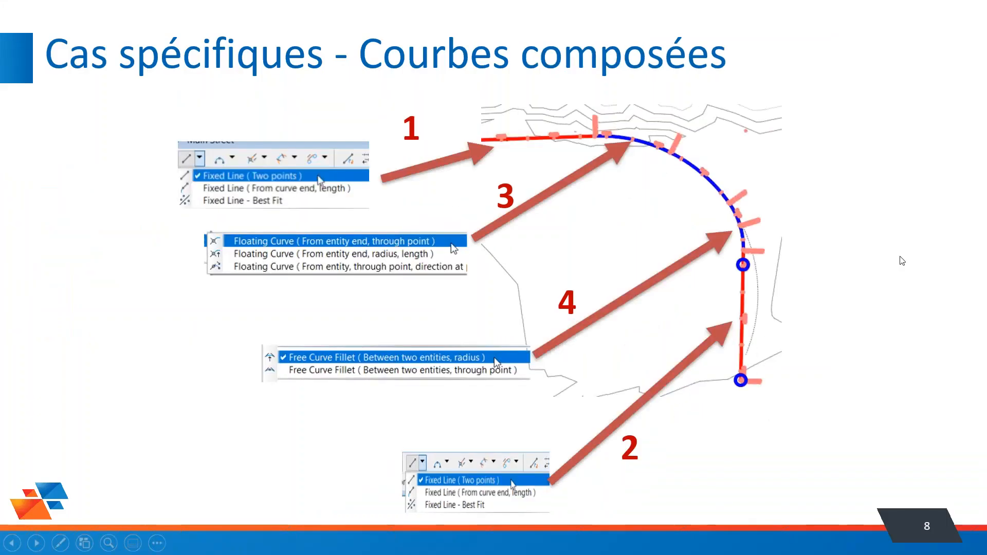
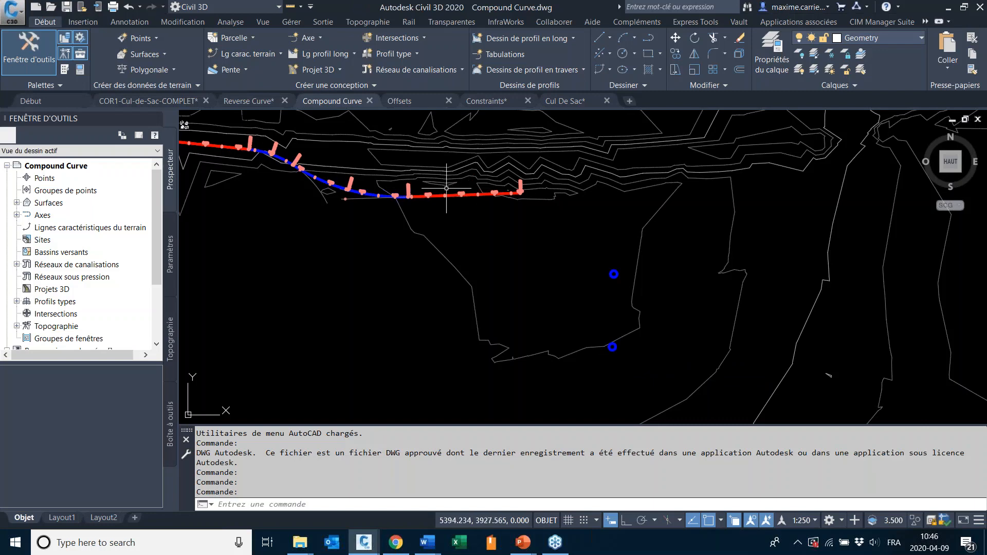
# - Open the Main Street alignment of the Compound Curve drawing in the geometry editor
pyautogui.scroll(3, 473, 200)
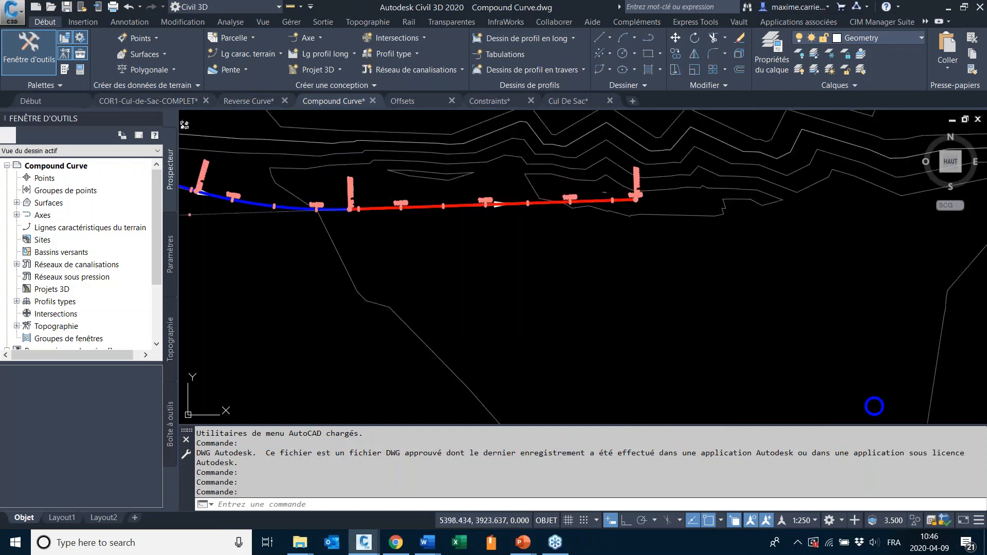
pyautogui.click(471, 206)
pyautogui.scroll(-2, 862, 310)
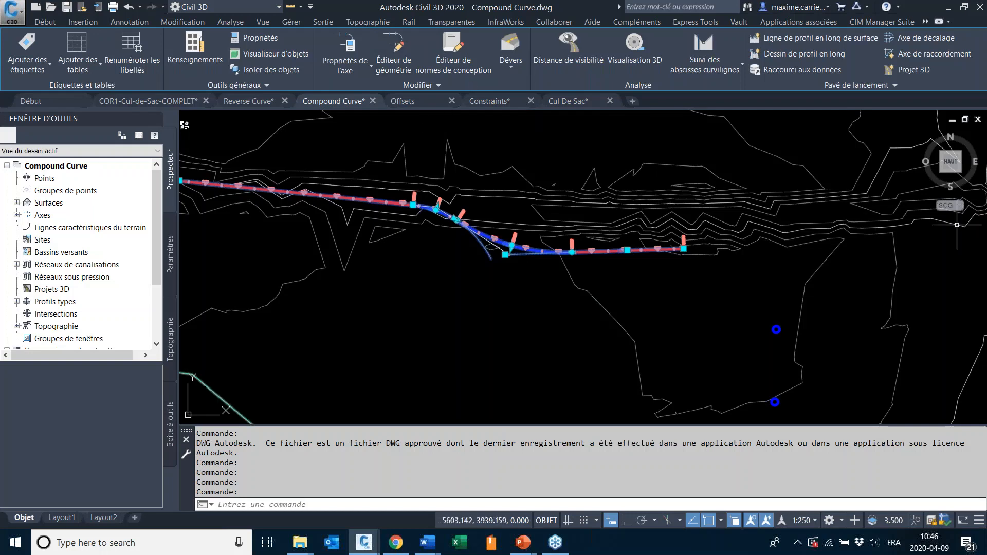
pyautogui.click(974, 221)
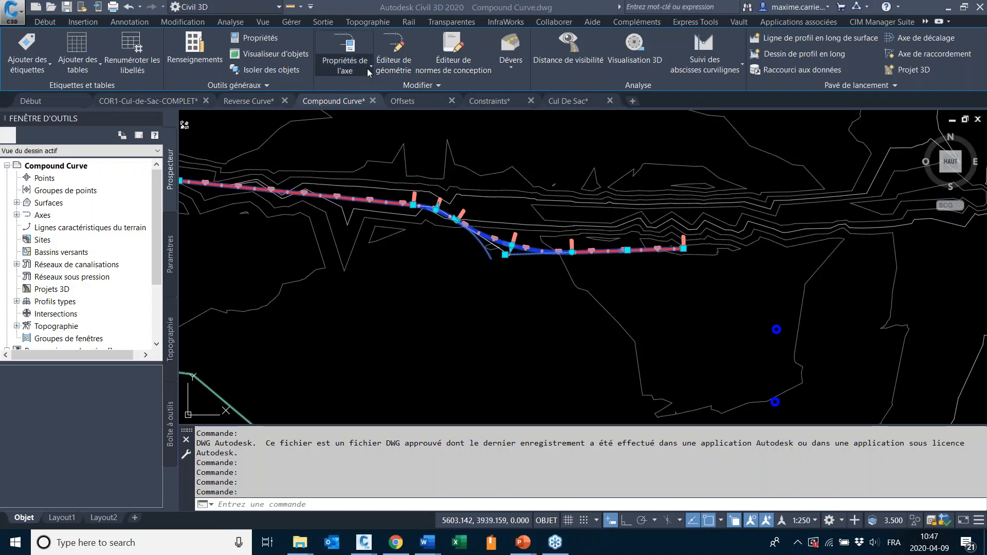
pyautogui.click(401, 61)
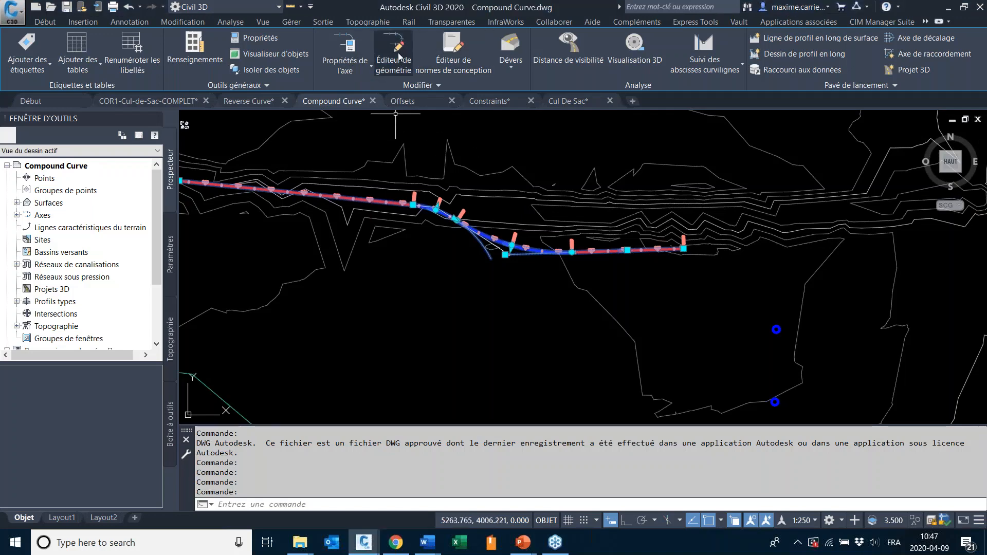
pyautogui.click(398, 53)
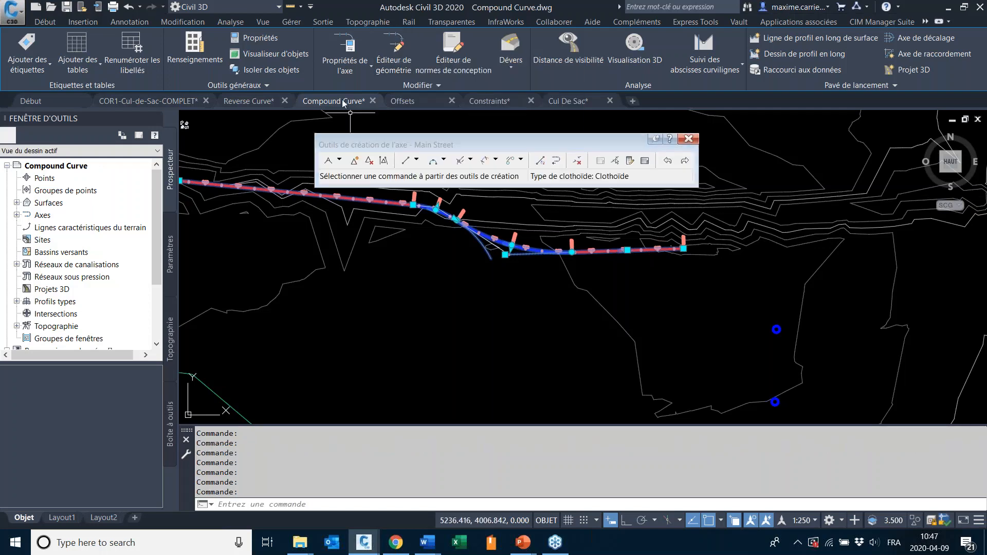
# - Open the curve and spiral settings and enable both the incoming and outgoing clothoids
pyautogui.click(339, 161)
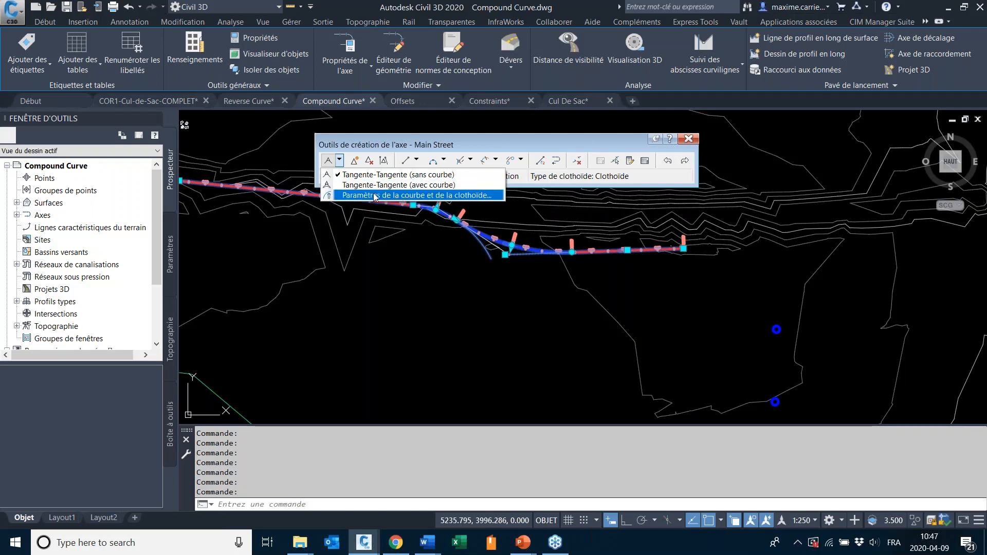
pyautogui.click(349, 196)
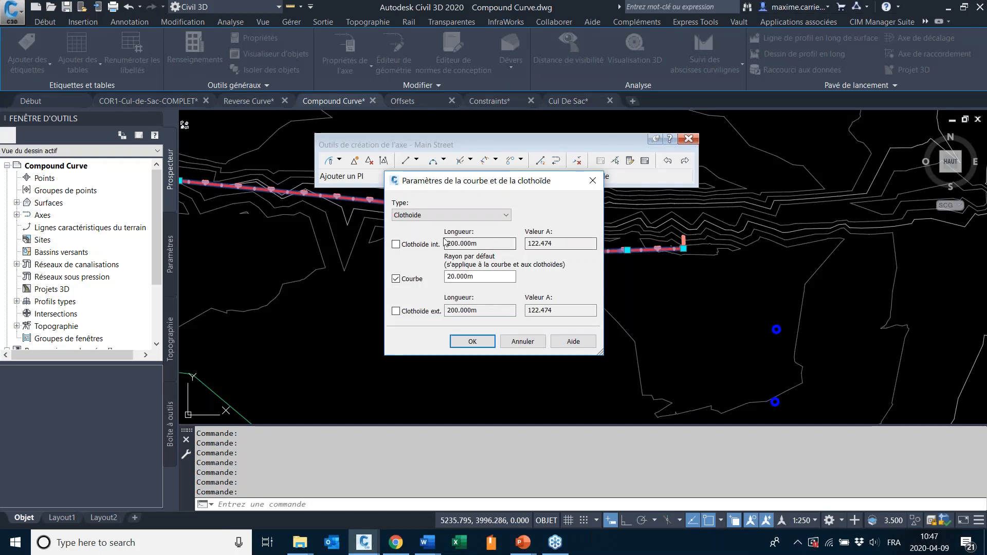
pyautogui.click(396, 245)
pyautogui.click(417, 312)
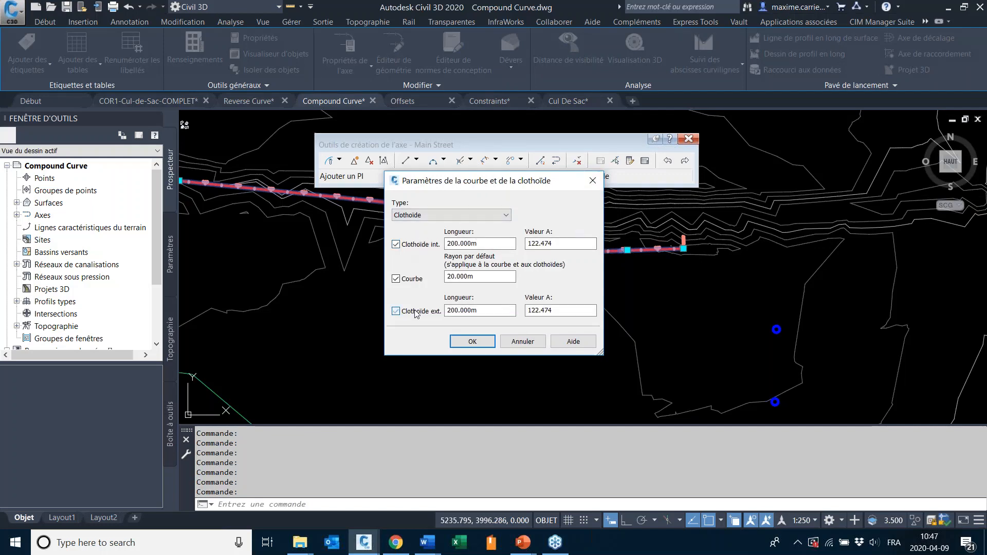
# - Try the Biquadratique spiral type, and return the type to Clothoïde
pyautogui.click(426, 214)
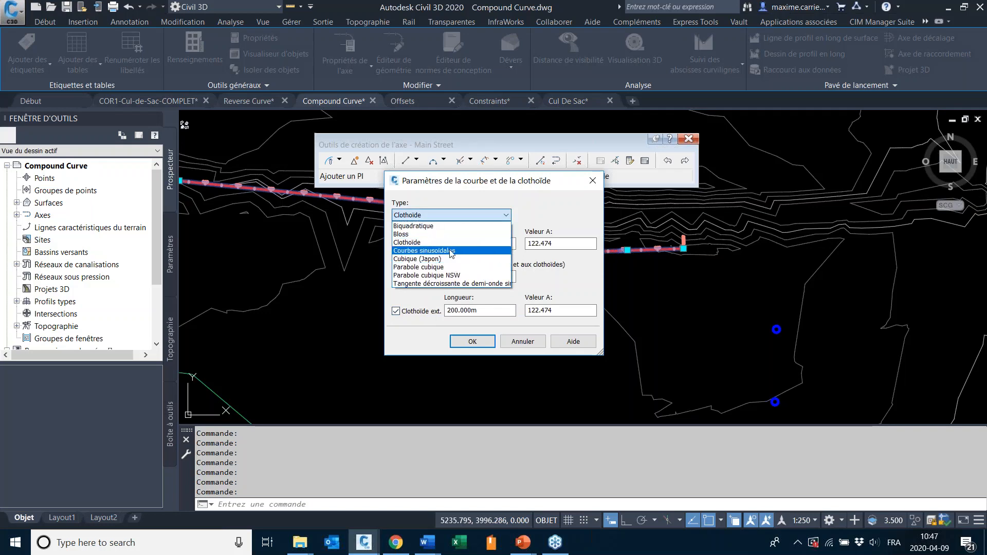
pyautogui.click(437, 226)
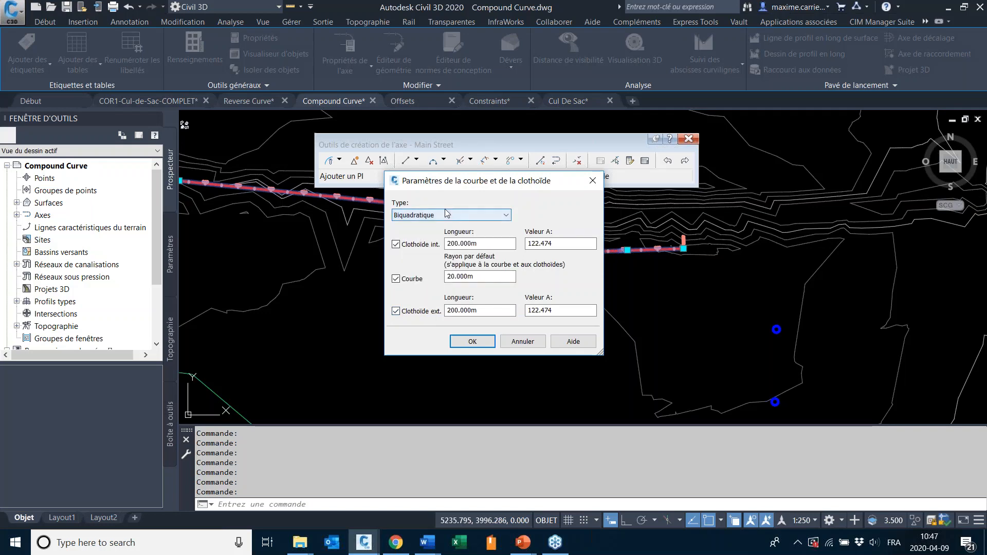
pyautogui.click(445, 215)
pyautogui.click(432, 243)
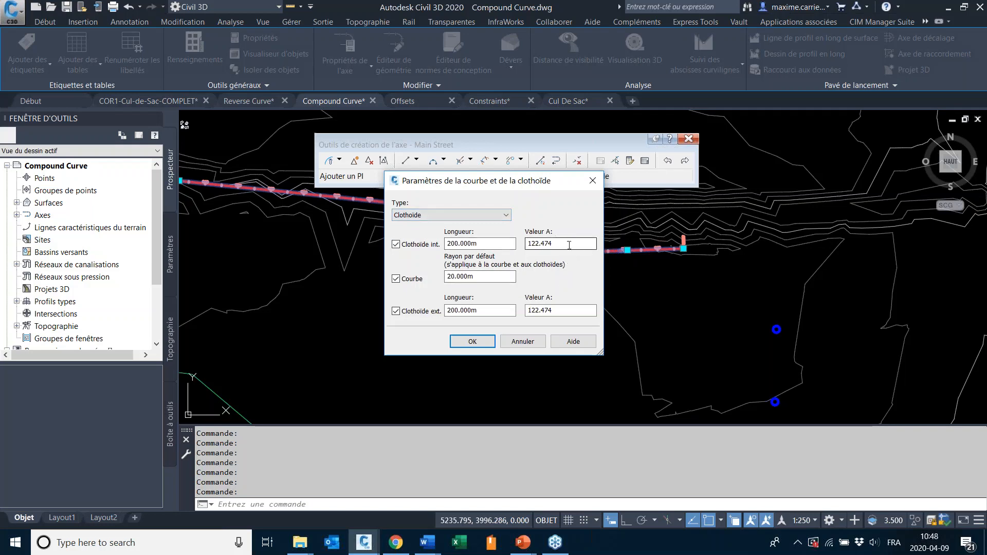
# - Check the A values of the incoming and outgoing clothoids and apply the curve and spiral settings
pyautogui.doubleClick(548, 245)
pyautogui.doubleClick(568, 311)
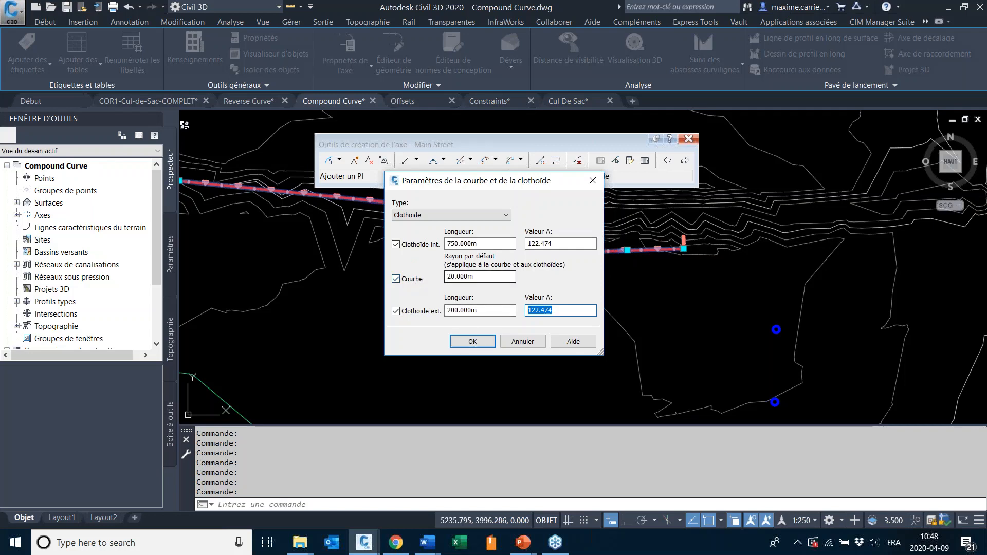
pyautogui.click(473, 341)
pyautogui.scroll(-2, 489, 259)
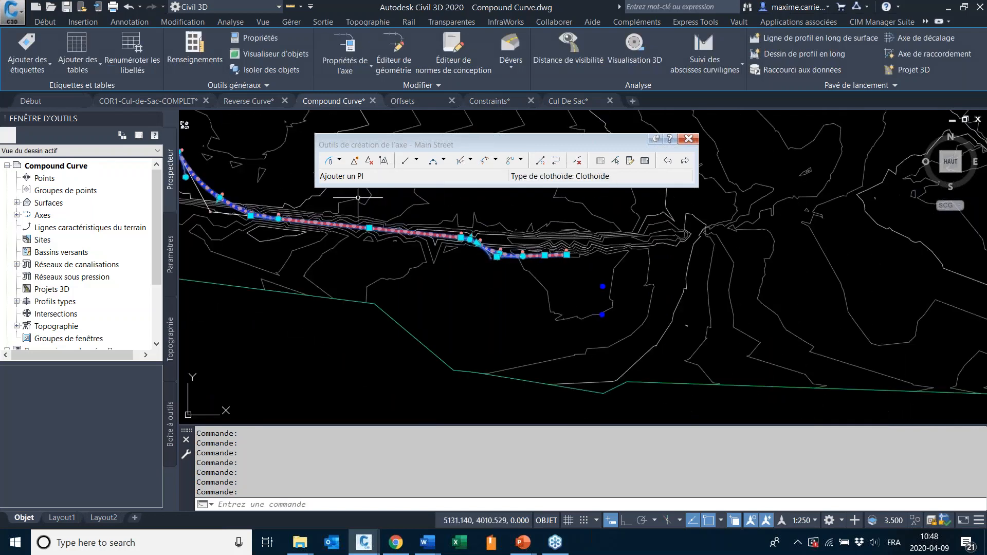
# - Review the curve and clothoid settings once more and accept them
pyautogui.click(339, 160)
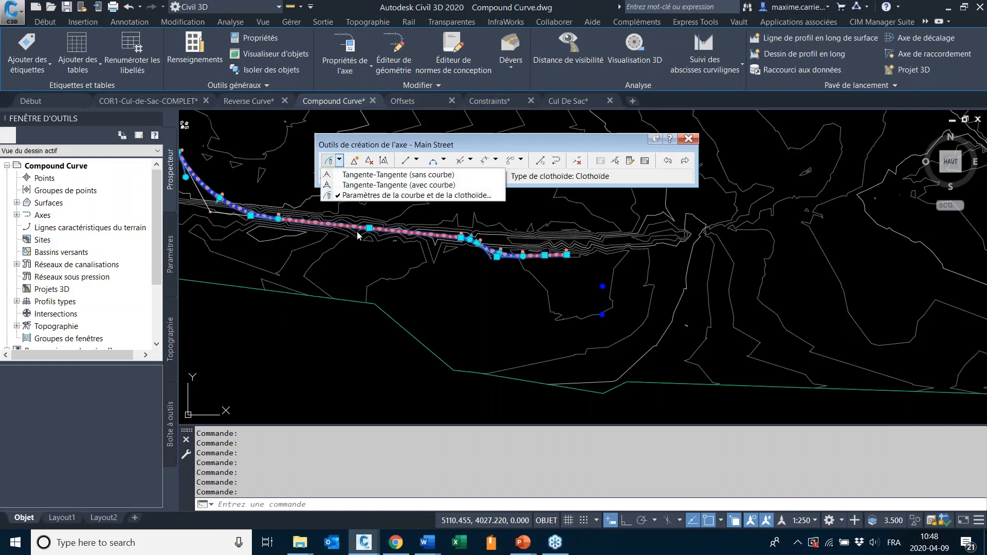
pyautogui.click(354, 147)
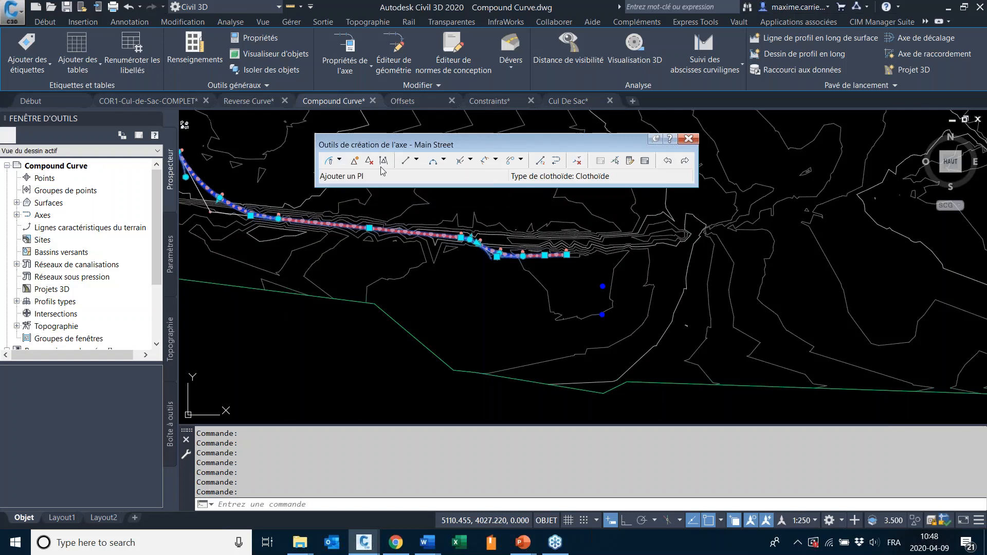
pyautogui.click(339, 160)
pyautogui.click(354, 183)
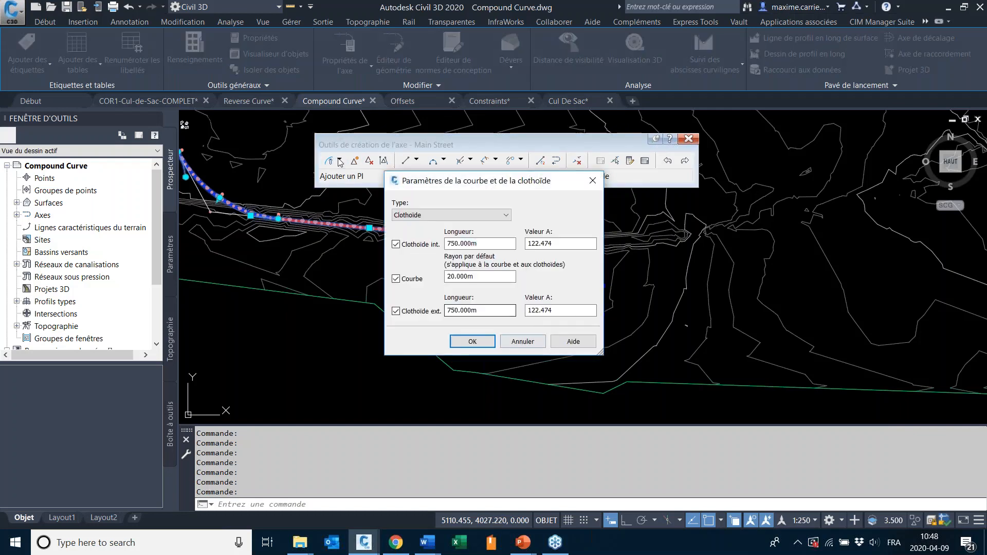
pyautogui.click(473, 341)
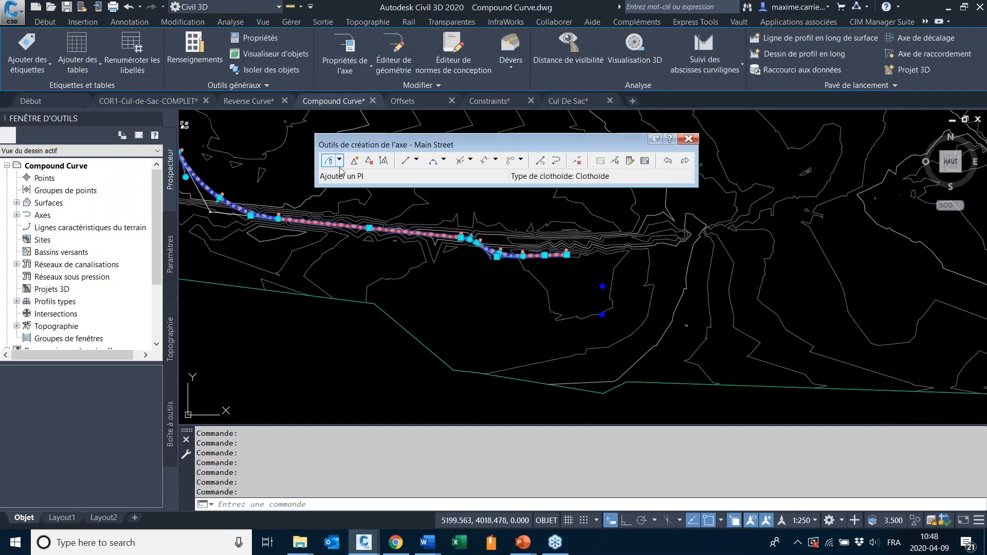
# - Draw three connected tangents east of the end of Main Street with the tangent-tangent with curves tool
pyautogui.click(339, 161)
pyautogui.click(360, 186)
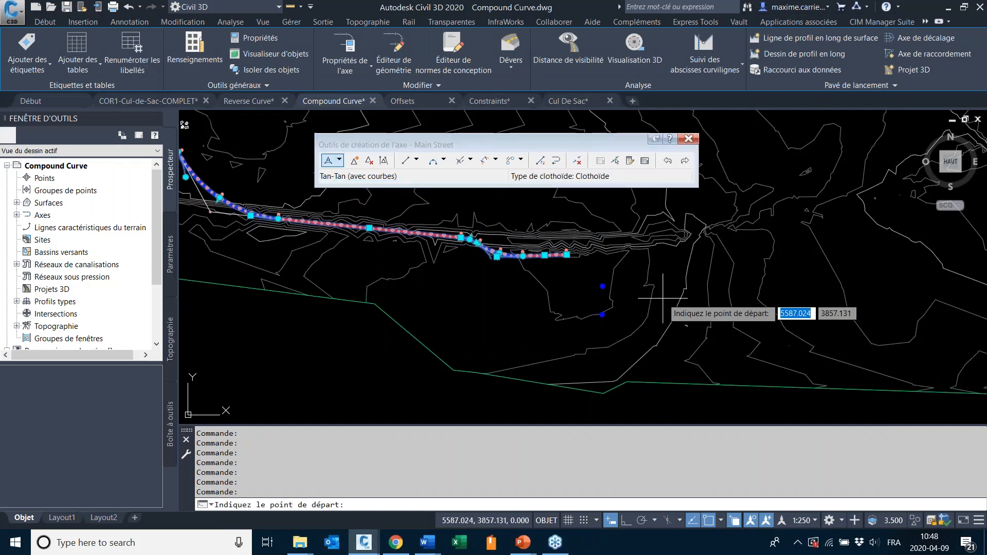
pyautogui.click(630, 353)
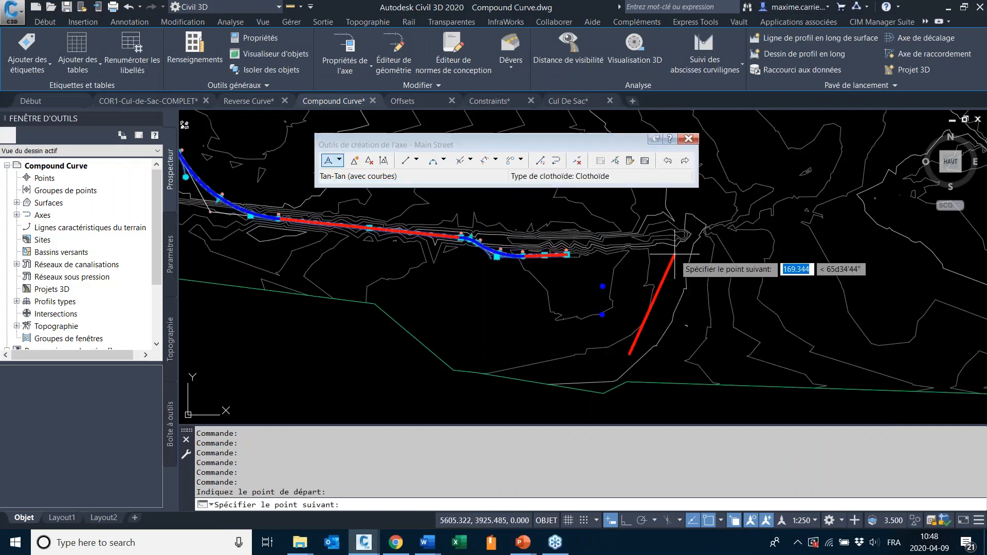
pyautogui.click(667, 262)
pyautogui.click(774, 251)
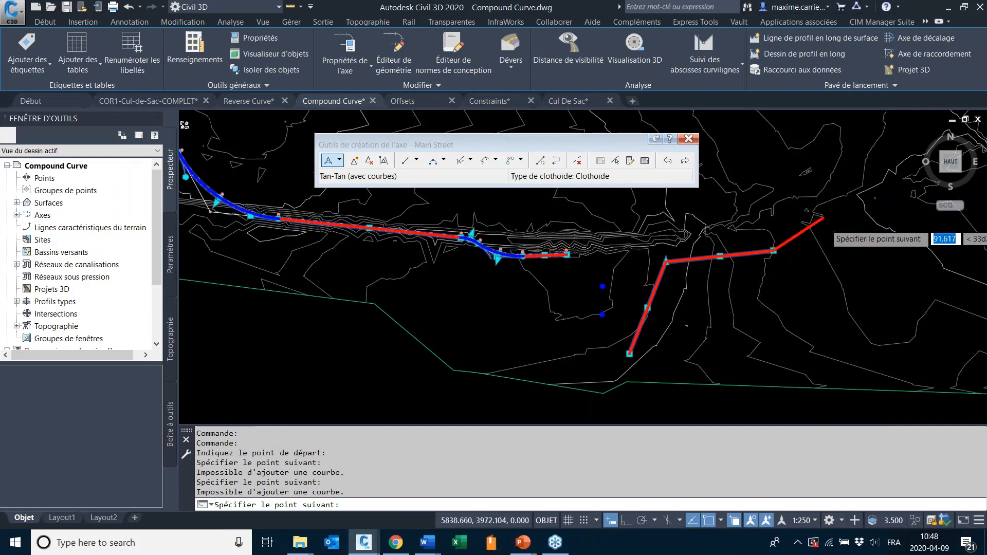
pyautogui.scroll(4, 823, 218)
pyautogui.click(824, 228)
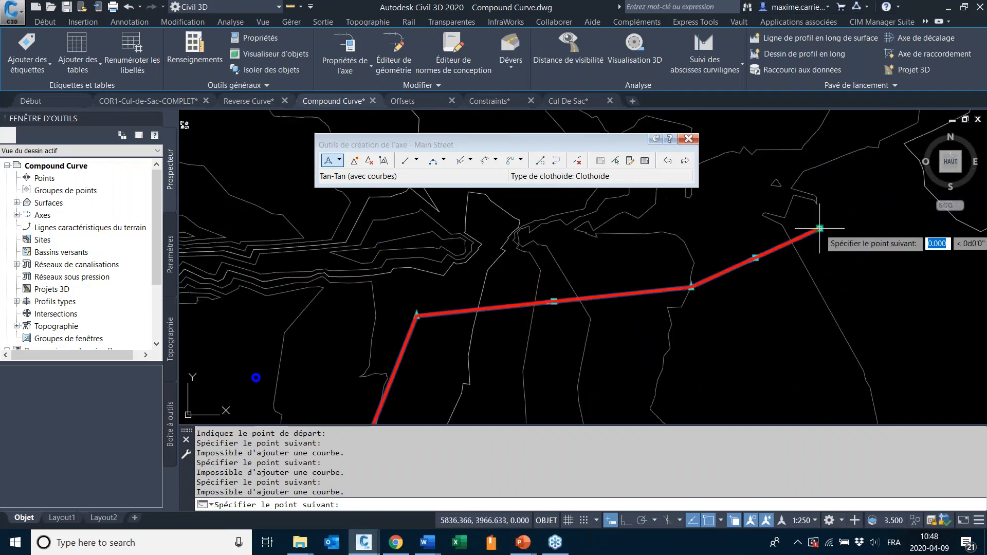
pyautogui.press('Return')
pyautogui.scroll(8, 458, 333)
pyautogui.scroll(-6, 423, 251)
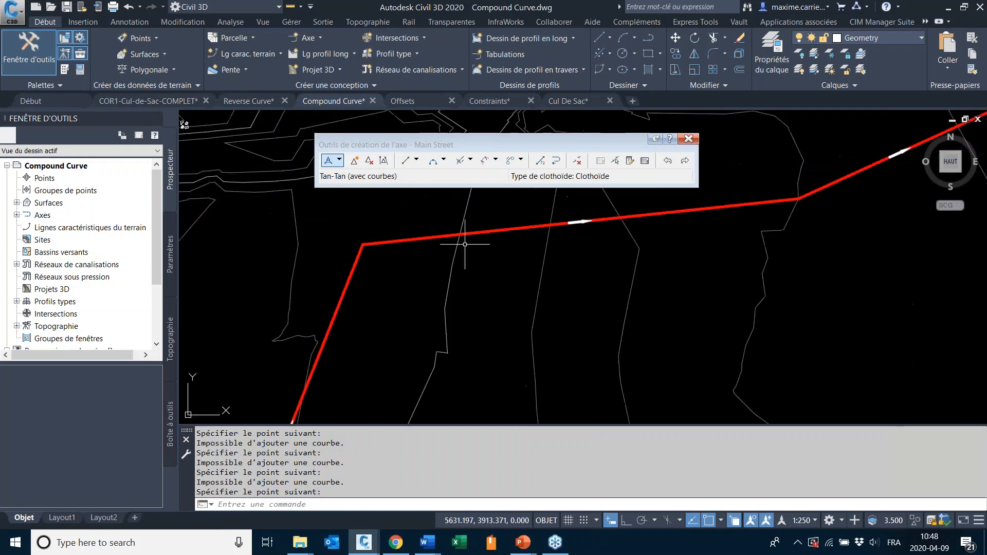
pyautogui.scroll(-6, 483, 219)
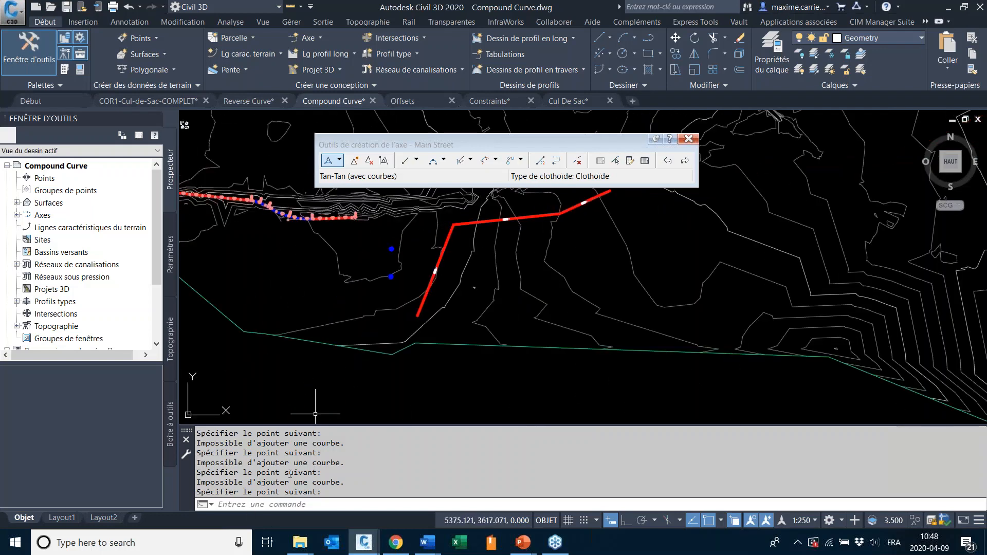
# - Move the PI between the first two new tangents southeast twice to flatten the bend, and clear the selection
pyautogui.click(473, 213)
pyautogui.click(457, 226)
pyautogui.moveTo(453, 224)
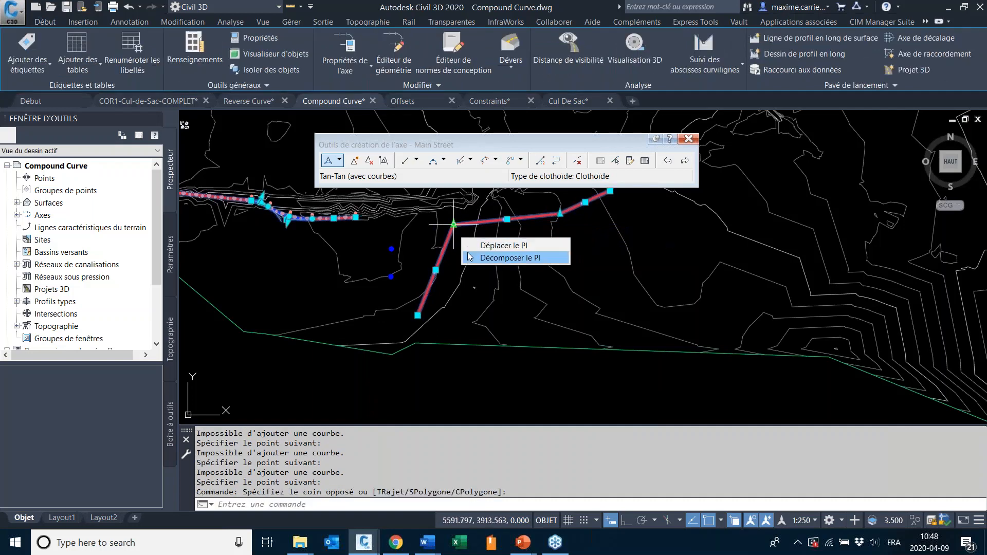
pyautogui.press('Escape')
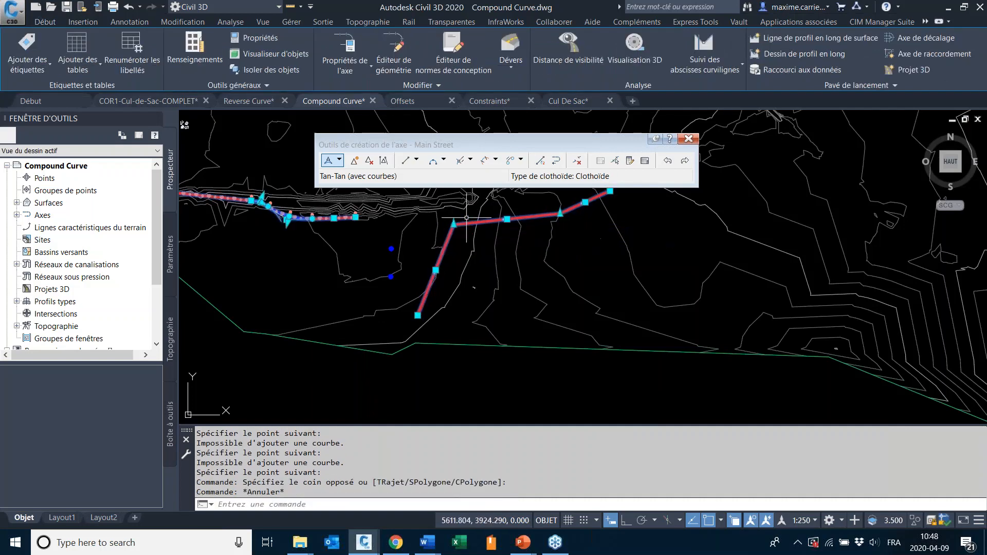
pyautogui.click(454, 224)
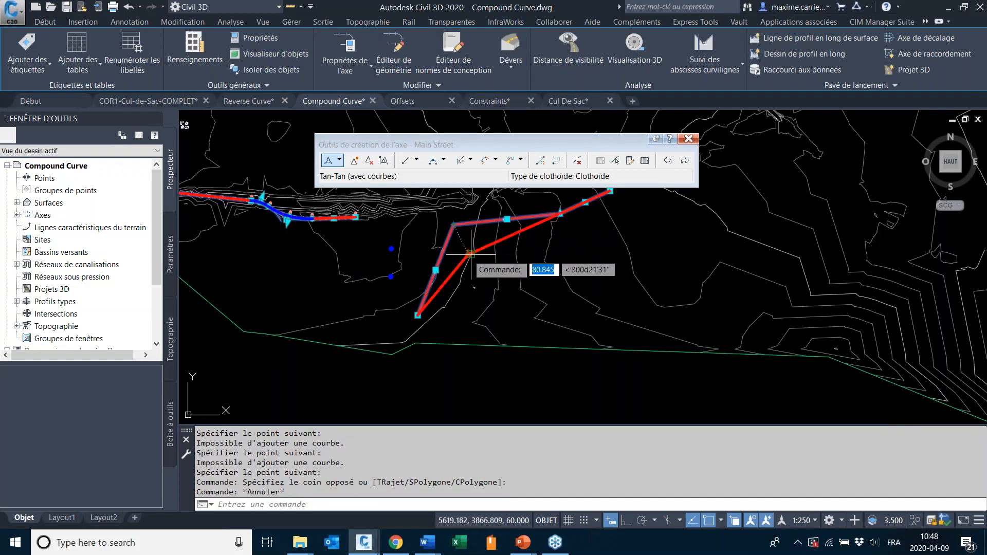
pyautogui.click(469, 254)
pyautogui.scroll(6, 481, 267)
pyautogui.scroll(-4, 423, 247)
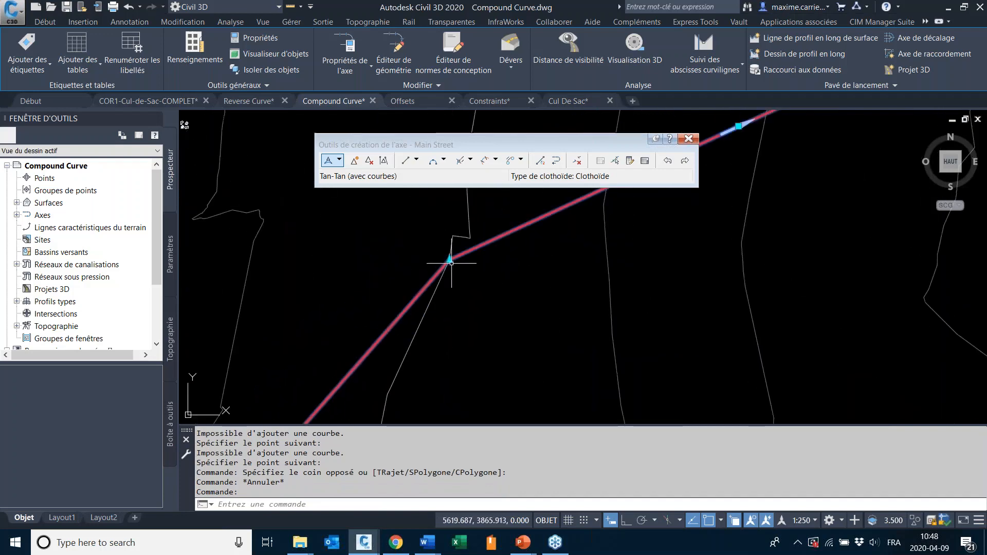
pyautogui.click(451, 260)
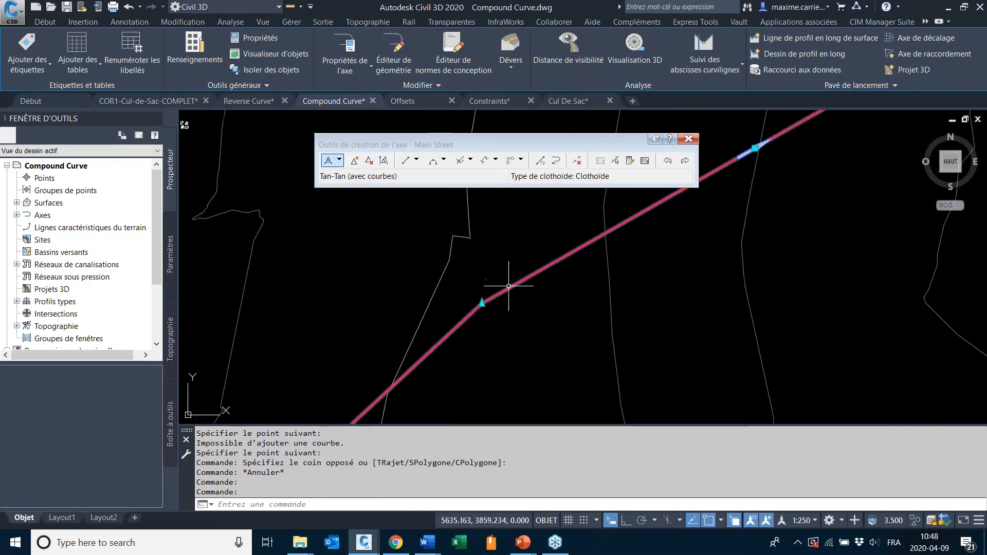
pyautogui.press('Escape')
pyautogui.press('Escape')
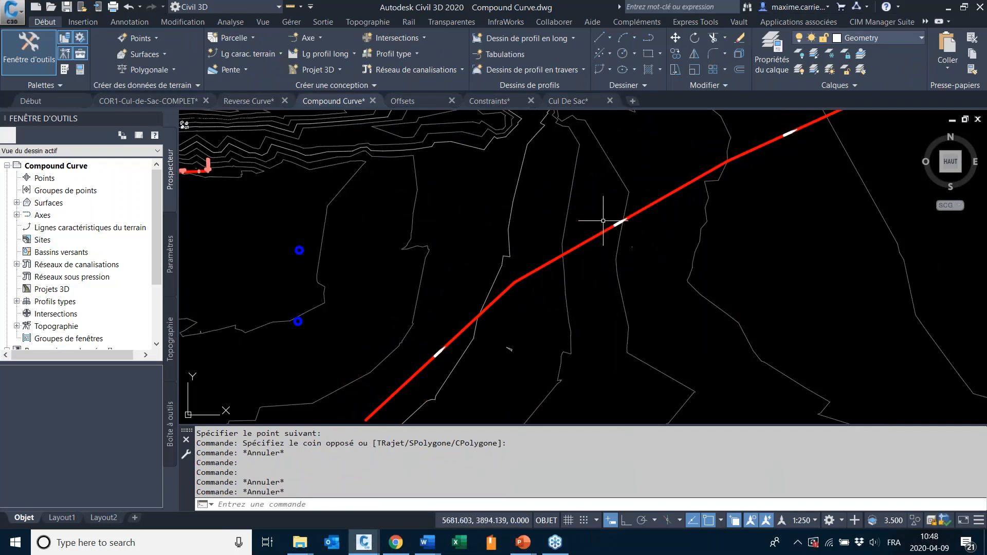
# - Erase the whole Main Street alignment, and undo the deletion
pyautogui.click(589, 236)
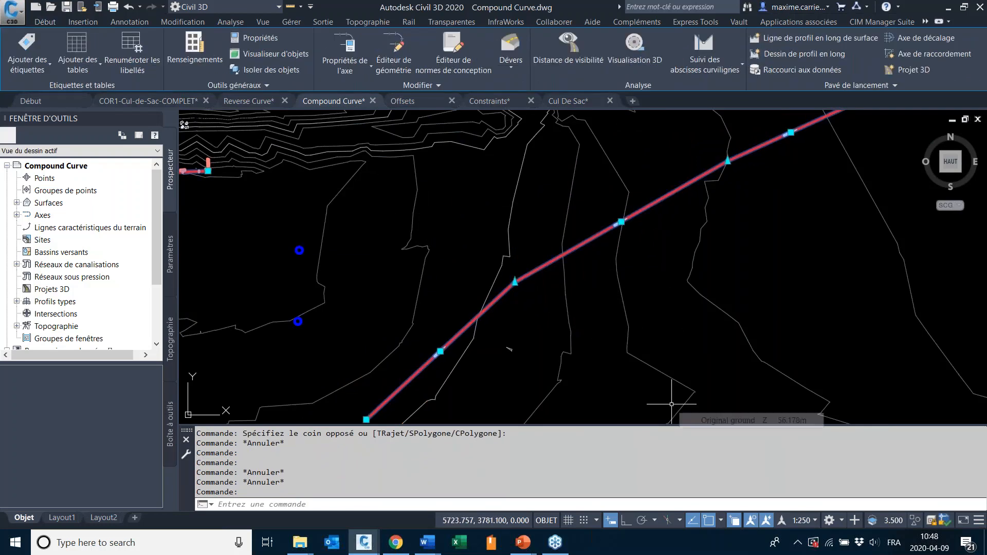
pyautogui.press('Delete')
pyautogui.scroll(-4, 604, 307)
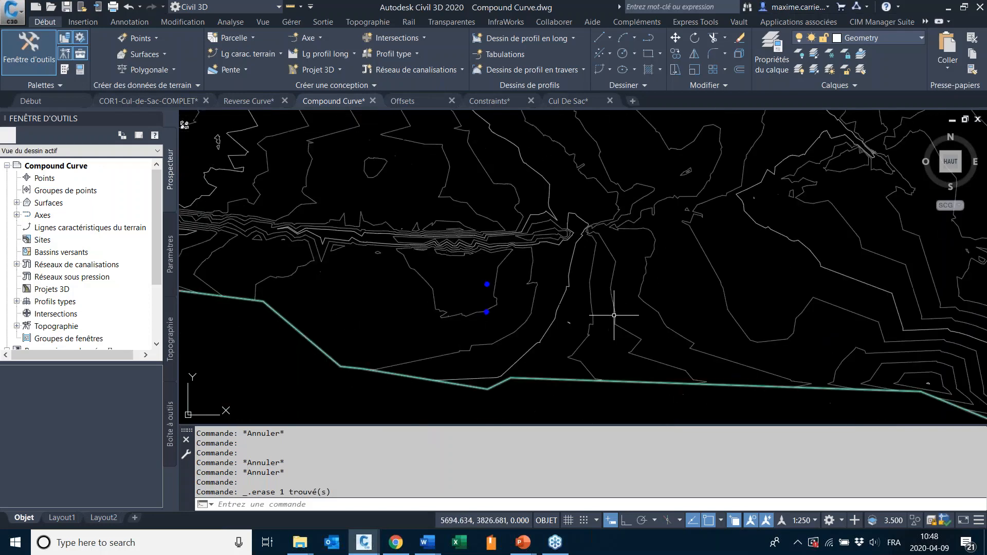
pyautogui.hotkey('ctrl', 'z')
pyautogui.hotkey('ctrl', 'z')
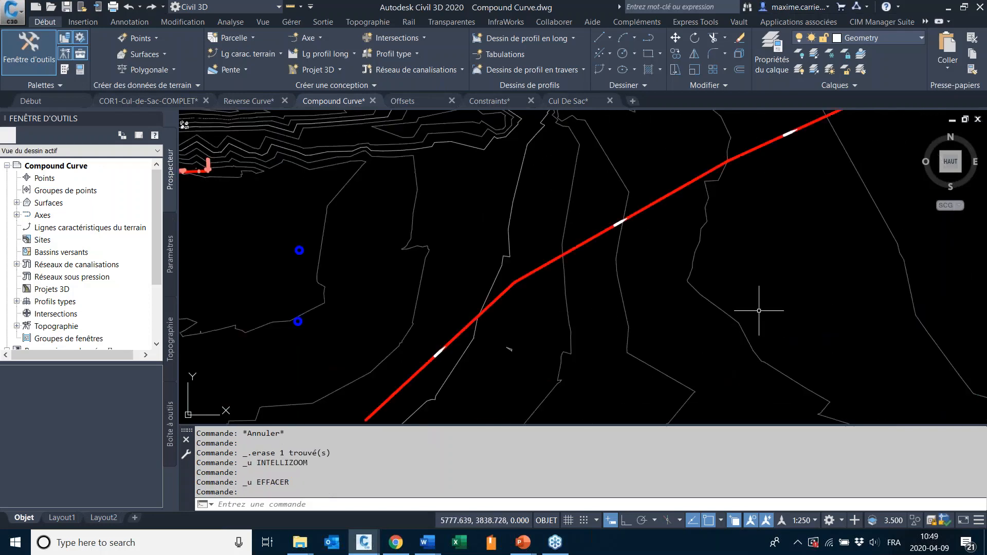
pyautogui.hotkey('ctrl', 'z')
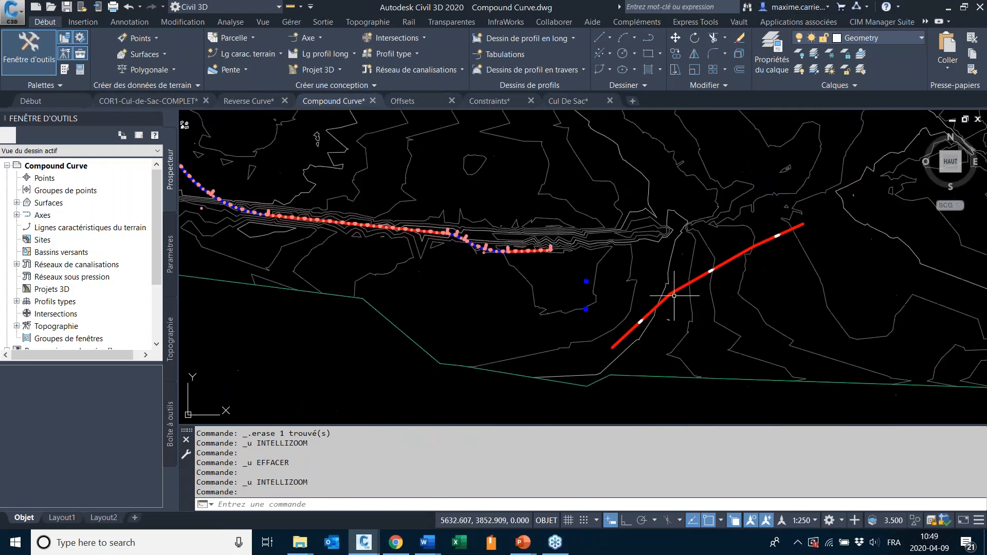
# - Delete the three trial tangent segments east of the Main Street alignment
pyautogui.click(651, 311)
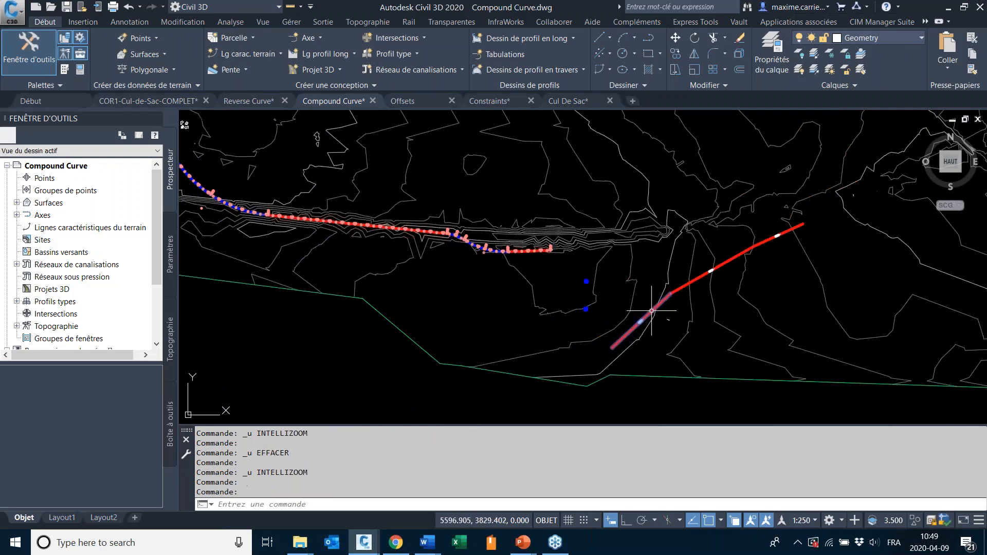
pyautogui.click(704, 276)
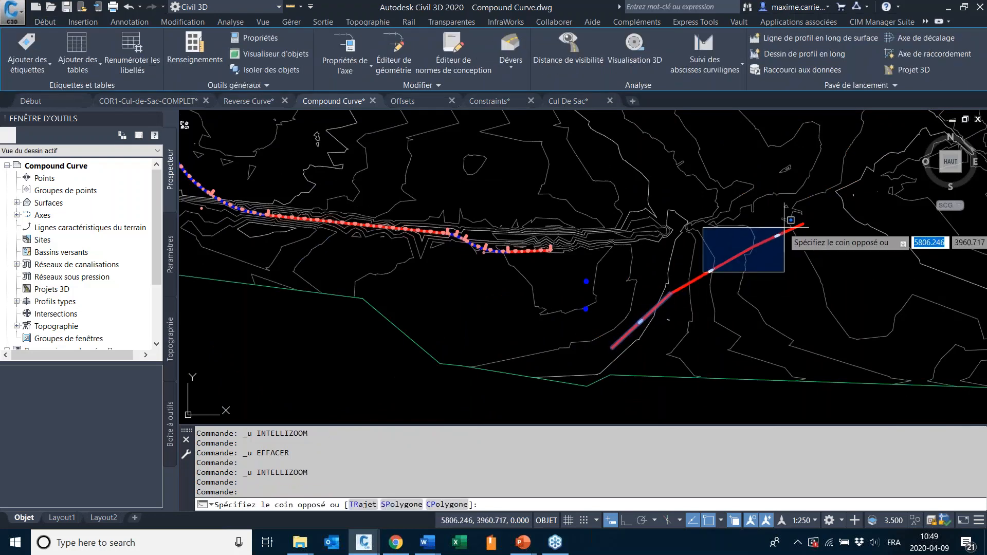
pyautogui.click(703, 277)
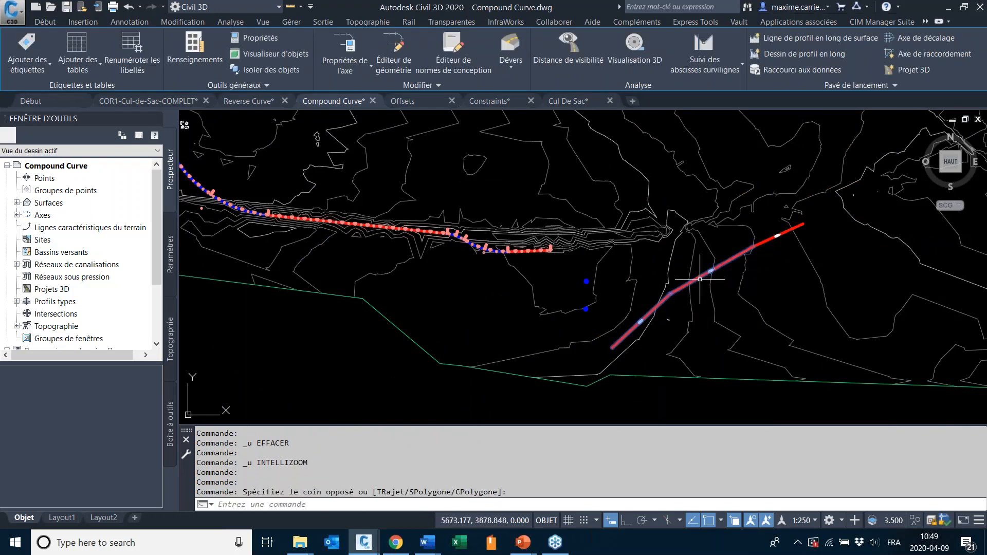
pyautogui.click(770, 238)
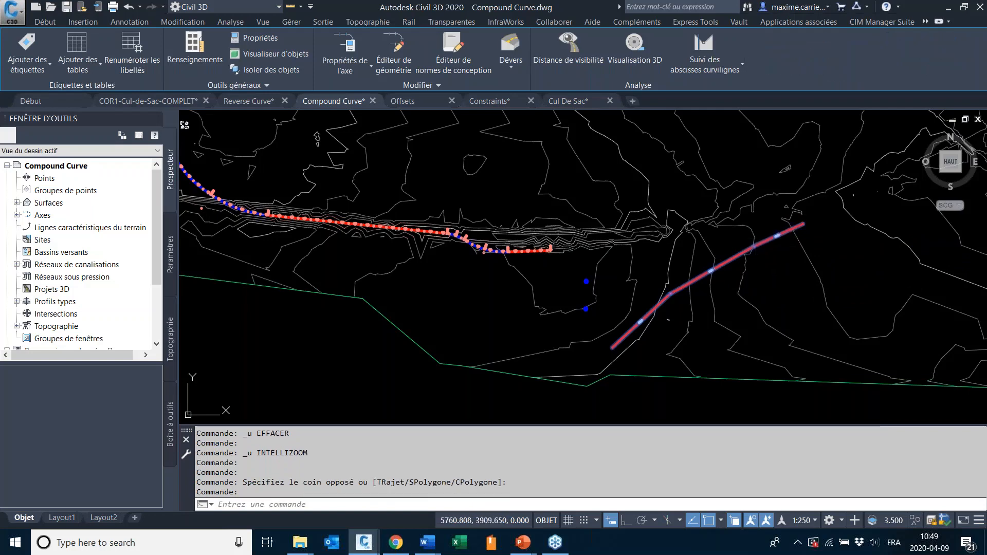
pyautogui.press('Delete')
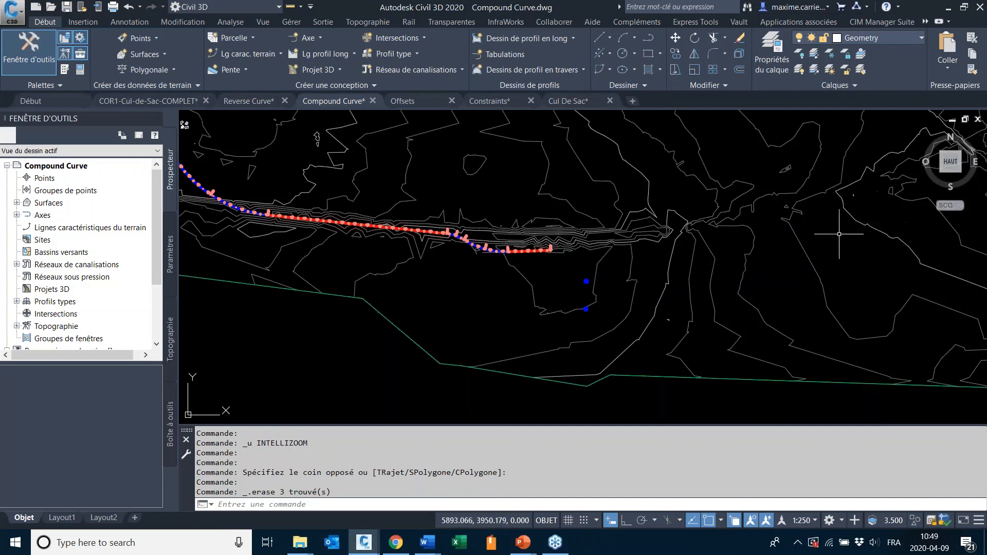
# - Reopen the Main Street alignment in the geometry editor and move its layout tools clear of the alignment
pyautogui.scroll(4, 576, 308)
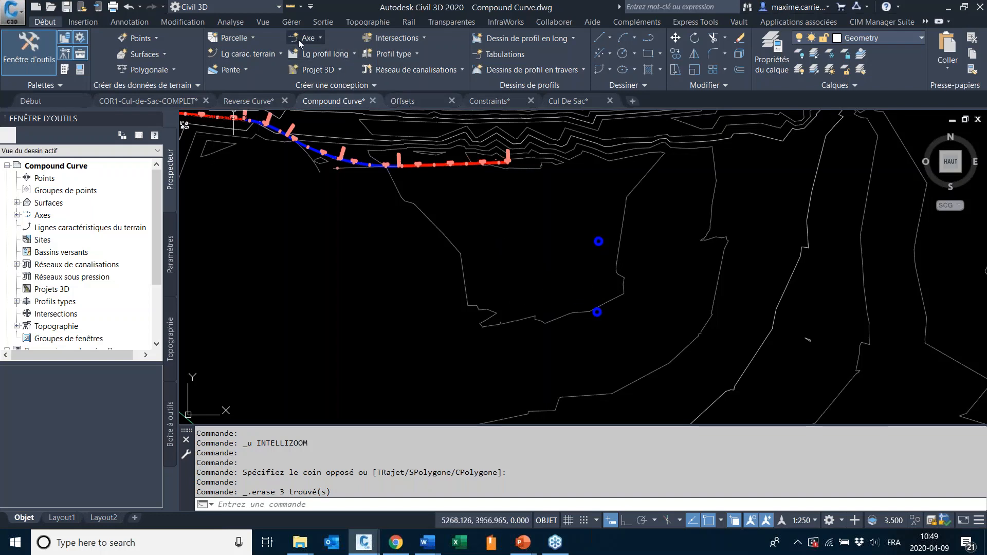
pyautogui.click(439, 165)
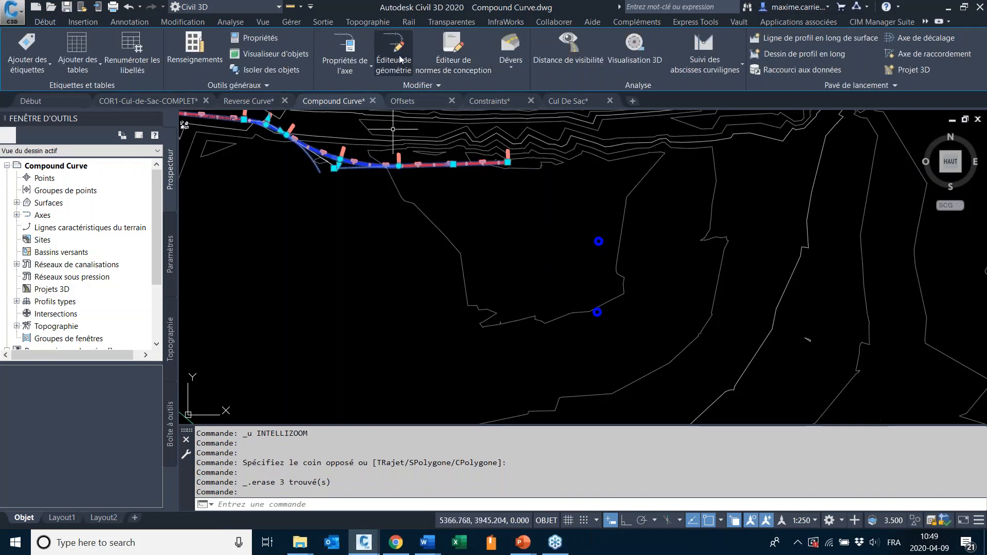
pyautogui.click(399, 55)
pyautogui.moveTo(495, 139); pyautogui.dragTo(481, 366)
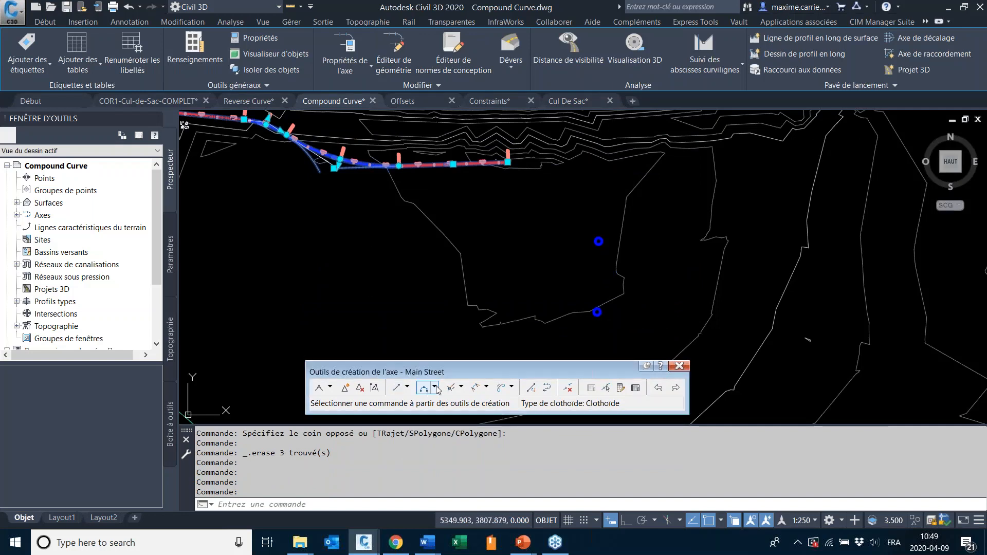
# - Draw a fixed two-point line on the alignment between the two blue circles
pyautogui.click(396, 388)
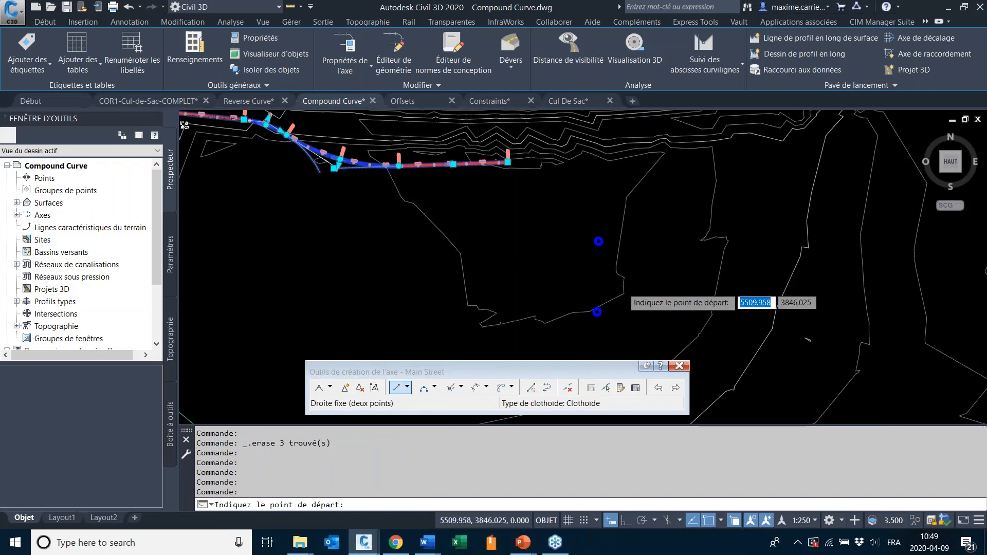
pyautogui.scroll(4, 609, 288)
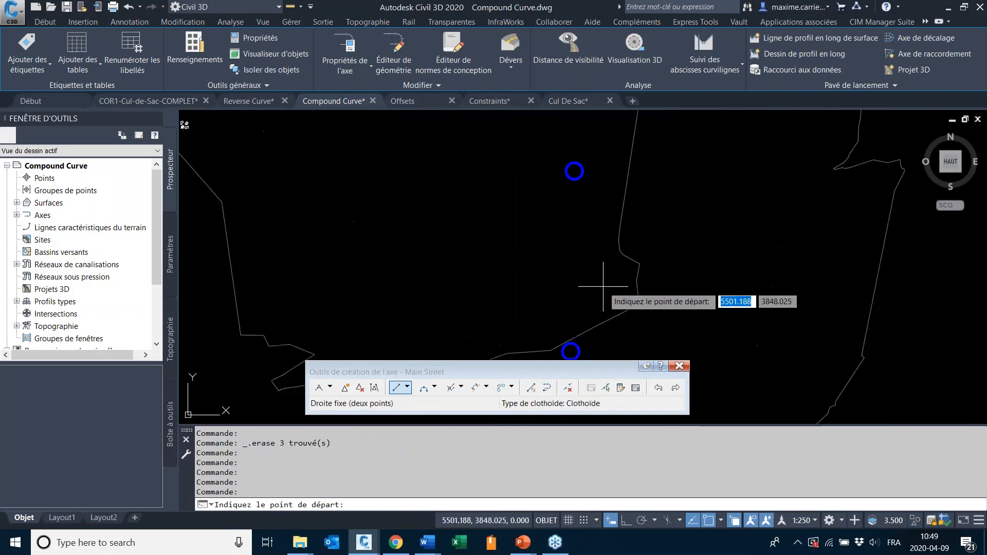
pyautogui.click(575, 171)
pyautogui.moveTo(620, 288)
pyautogui.mouseDown(button='middle')
pyautogui.moveTo(633, 107)
pyautogui.moveTo(699, 297)
pyautogui.mouseUp(button='middle')
pyautogui.click(583, 171)
pyautogui.scroll(-4, 699, 287)
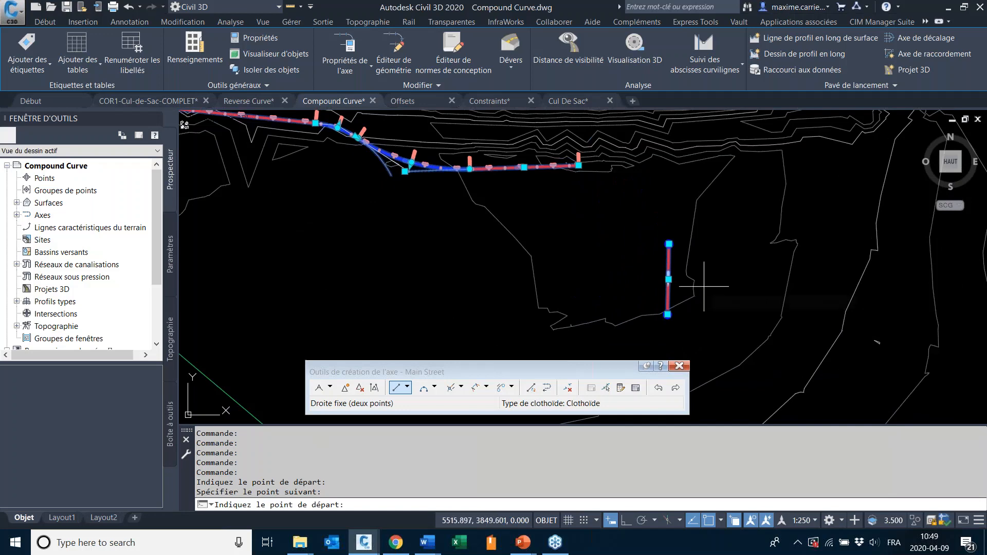
pyautogui.click(435, 388)
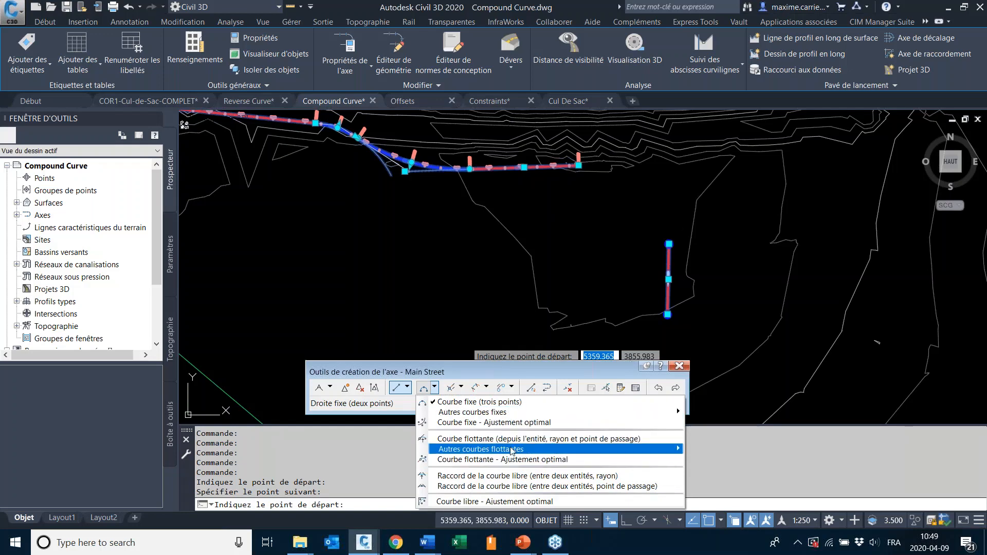
pyautogui.moveTo(507, 451)
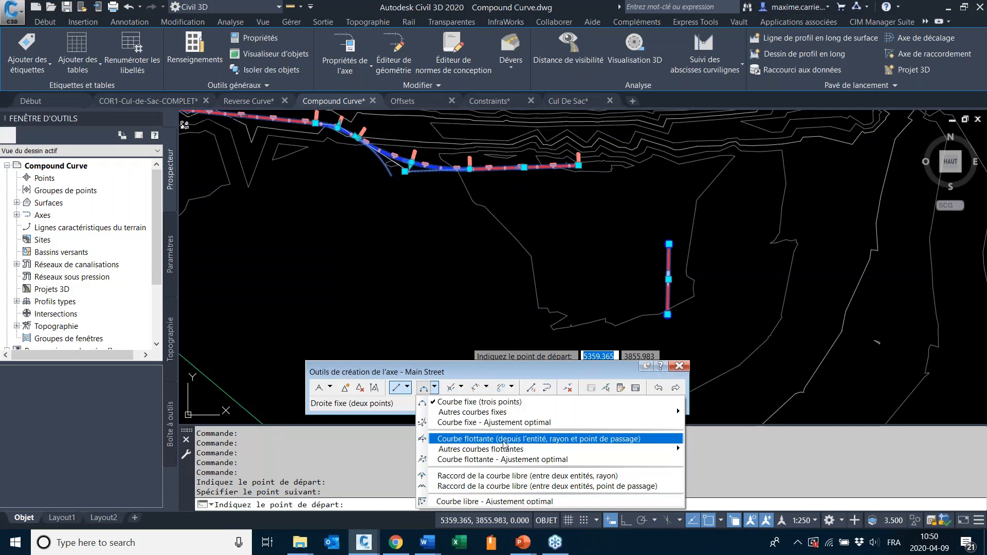
pyautogui.click(505, 440)
pyautogui.scroll(2, 529, 176)
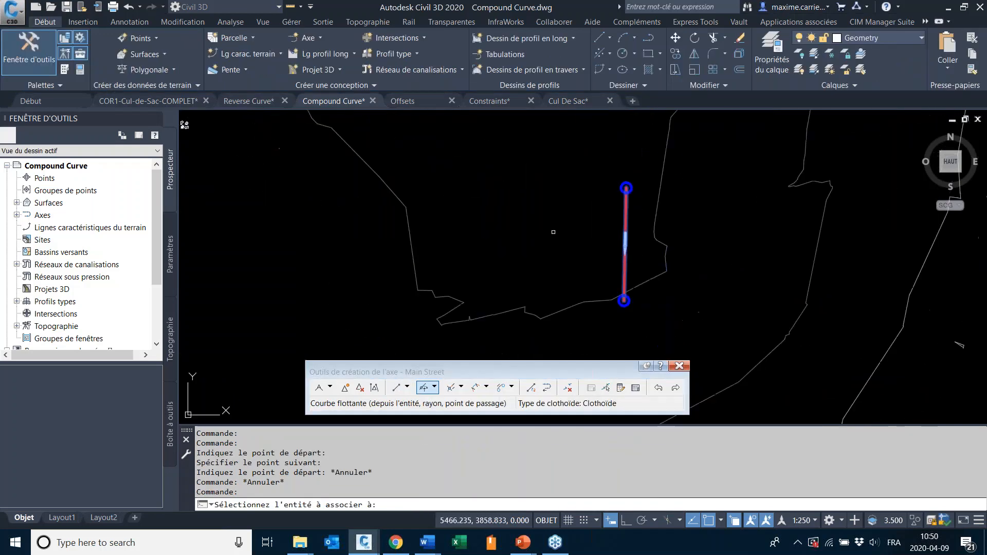
pyautogui.scroll(-4, 553, 232)
pyautogui.scroll(3, 471, 179)
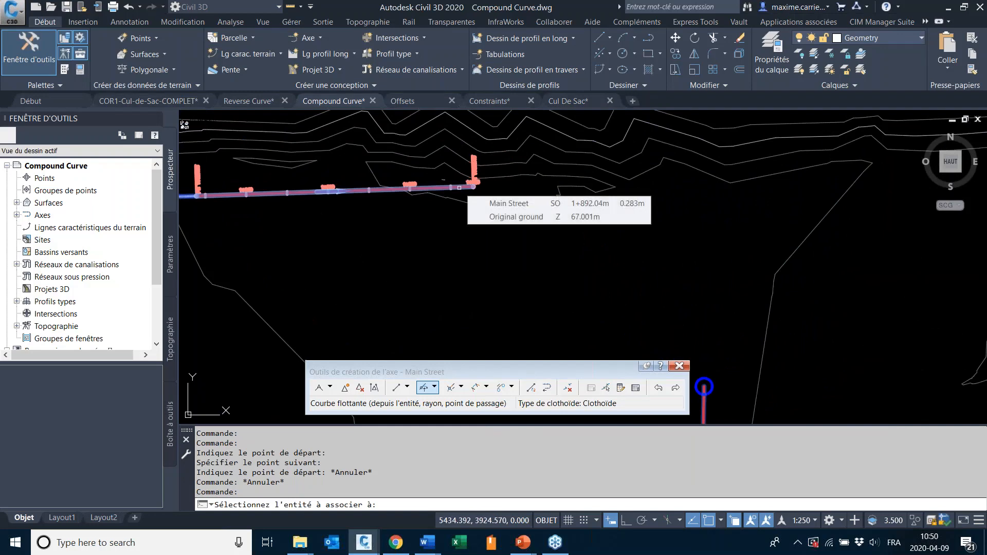
pyautogui.click(460, 187)
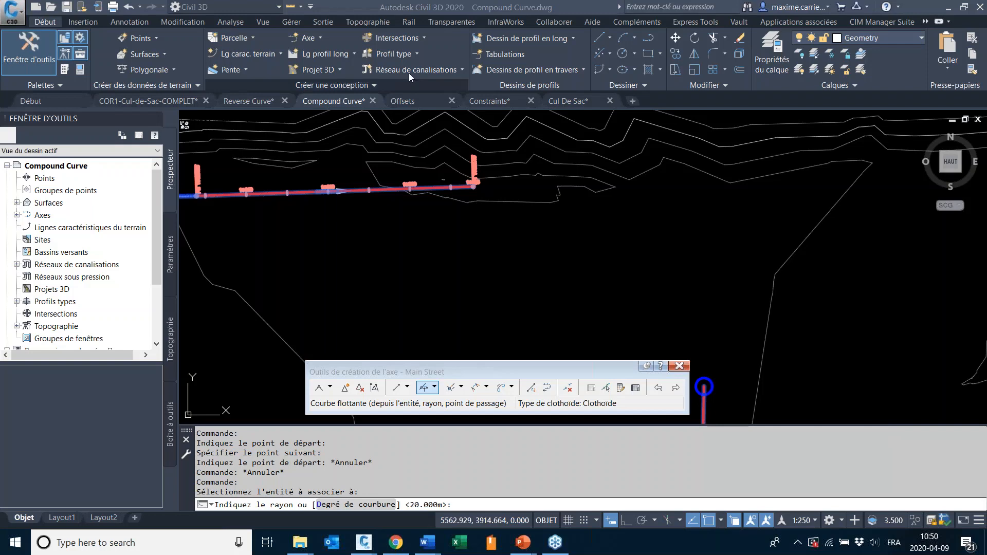
pyautogui.click(454, 4)
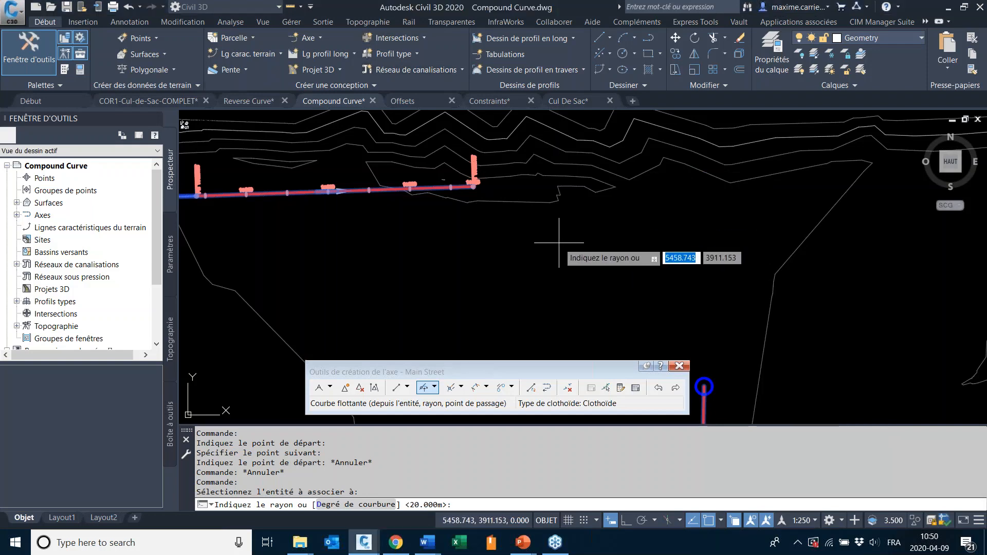
pyautogui.press('Escape')
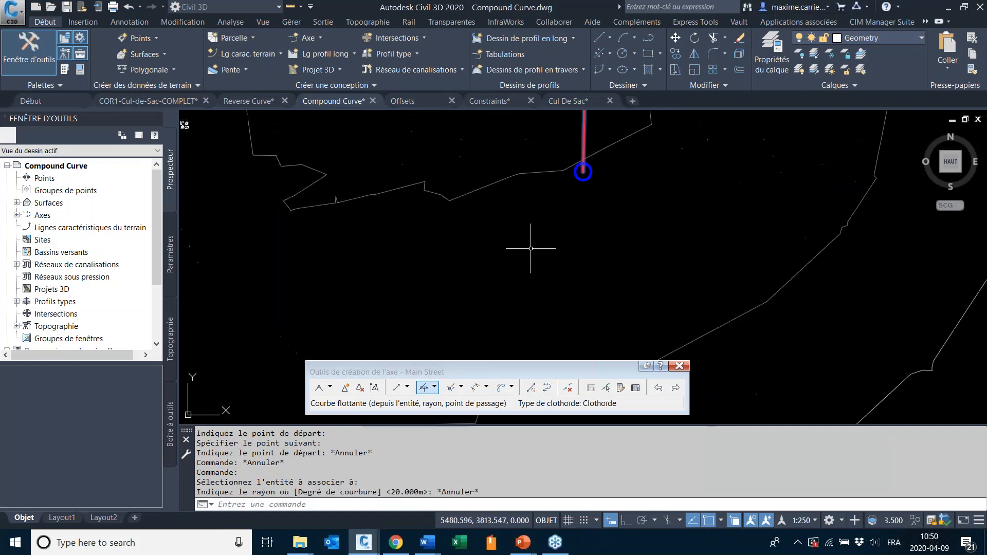
# - Begin a clockwise floating curve by entity end, radius and length, attached to the eastern end tangent of Main Street
pyautogui.click(435, 389)
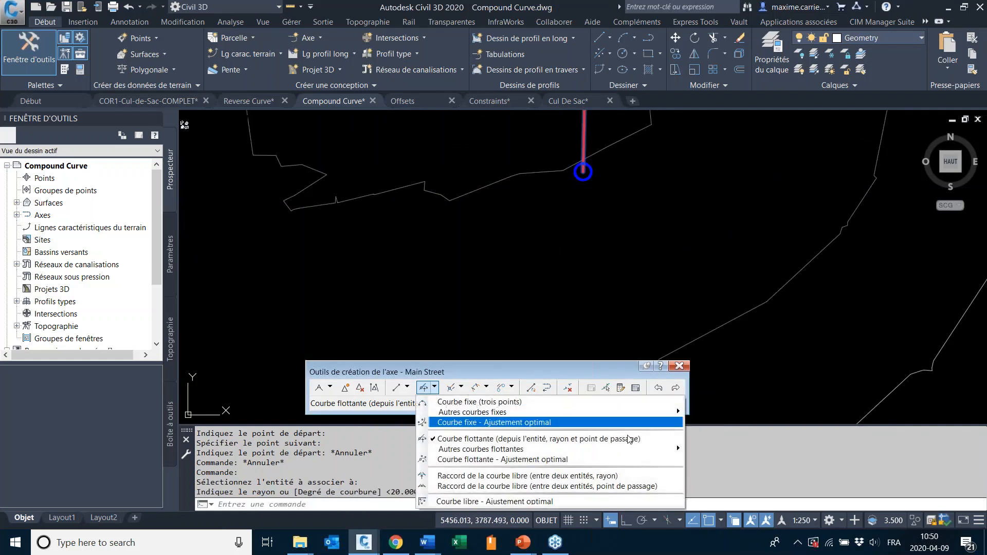
pyautogui.moveTo(615, 453)
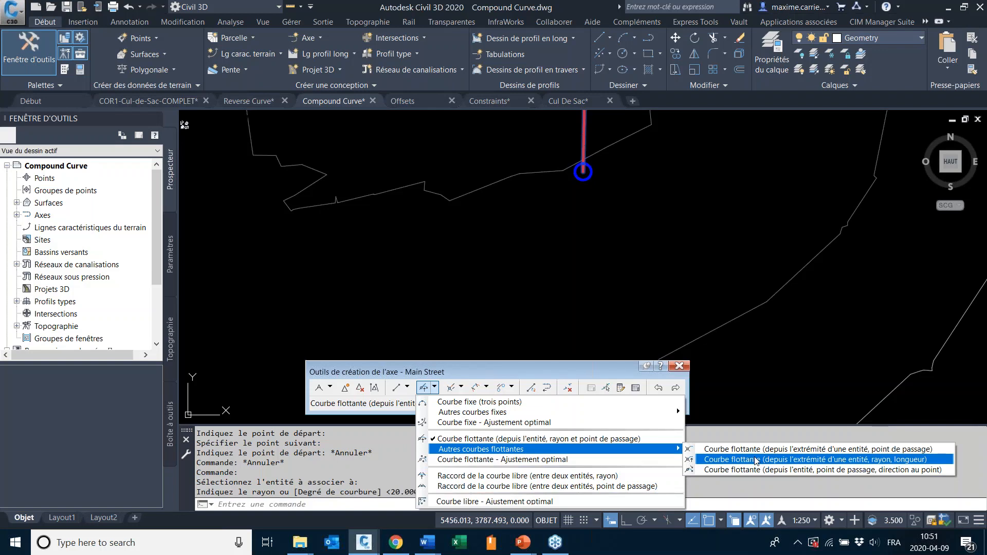
pyautogui.click(756, 460)
pyautogui.moveTo(495, 194); pyautogui.dragTo(558, 314, button='middle')
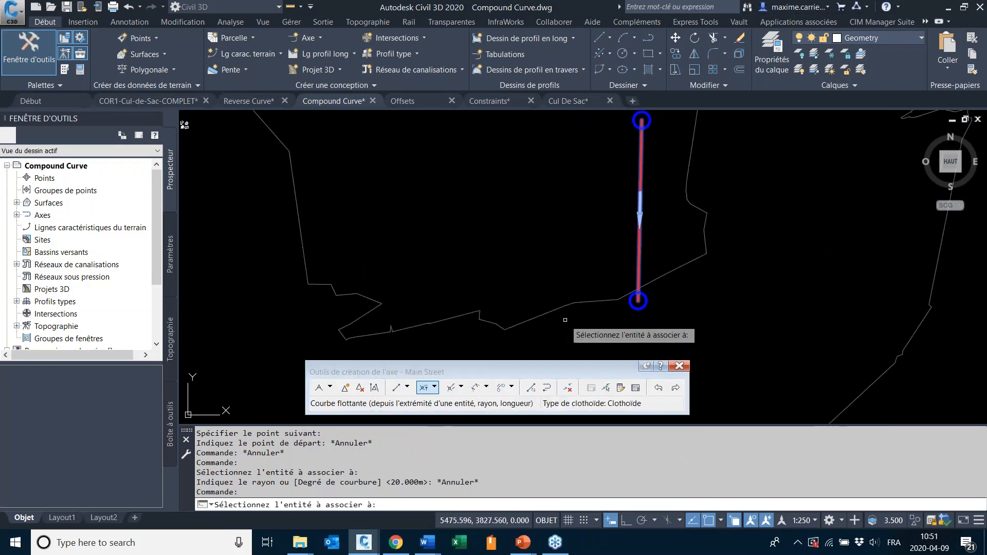
pyautogui.scroll(-4, 486, 189)
pyautogui.scroll(4, 487, 189)
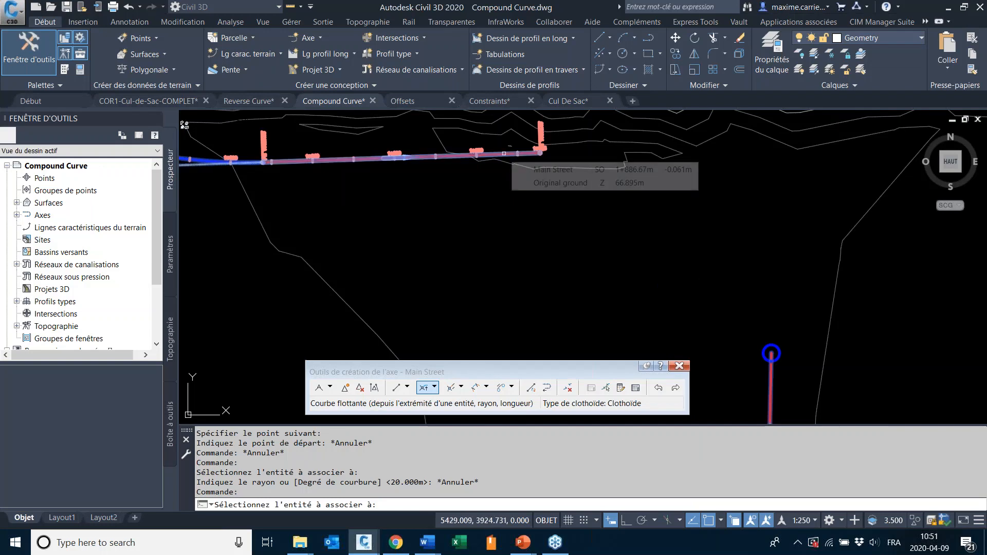
pyautogui.click(504, 153)
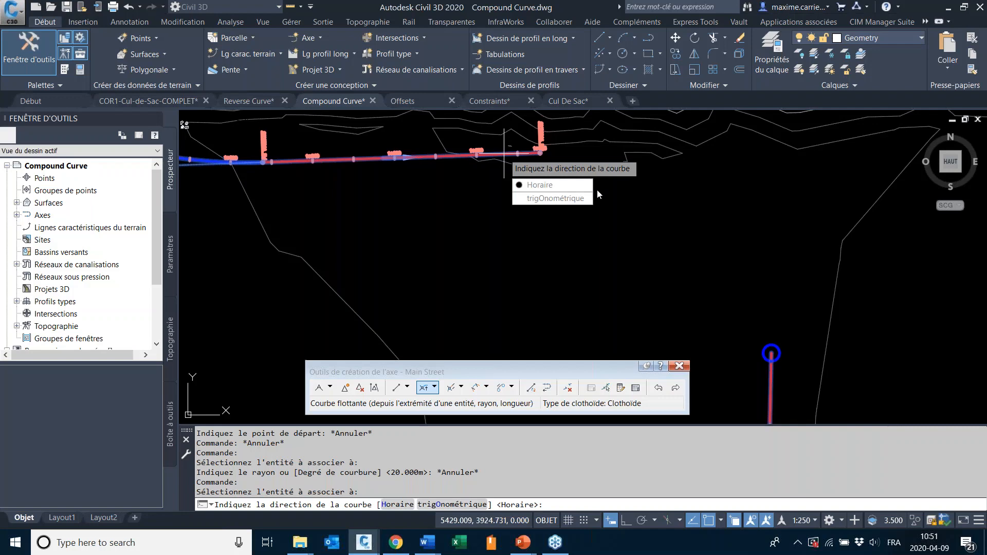
pyautogui.click(550, 185)
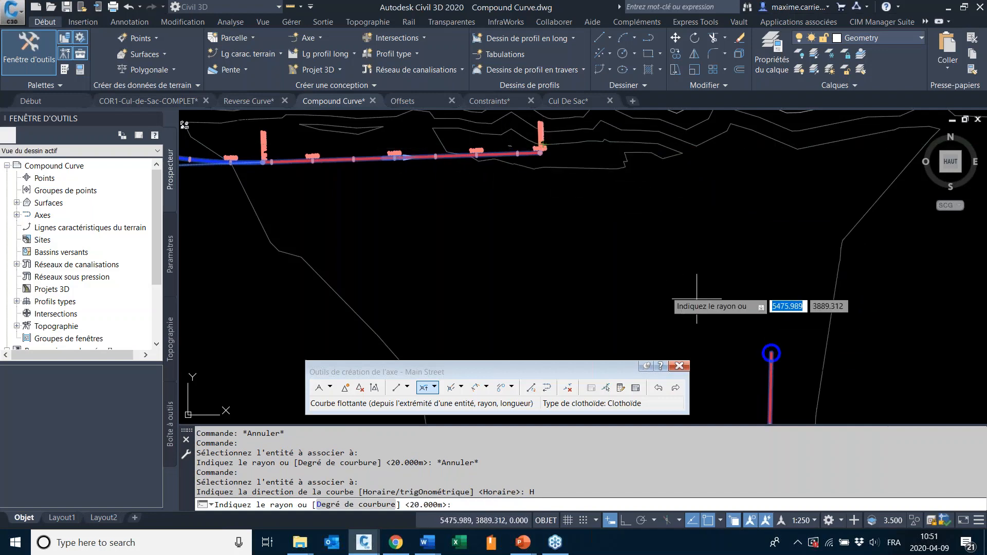
# - Create the floating curve with a radius of 60 m and a length of 120 m
pyautogui.moveTo(701, 130); pyautogui.dragTo(745, 221, button='middle')
pyautogui.scroll(4, 744, 221)
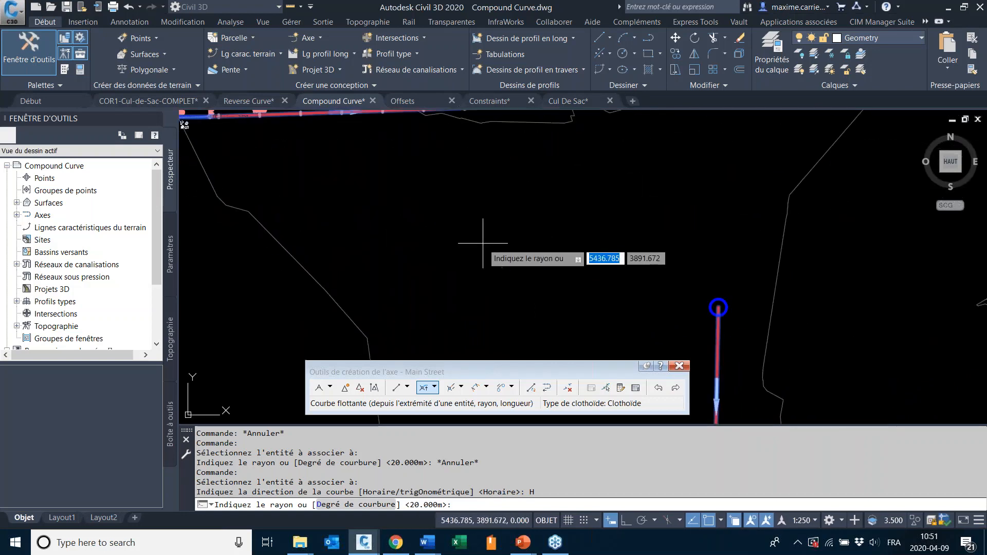
pyautogui.scroll(-4, 476, 239)
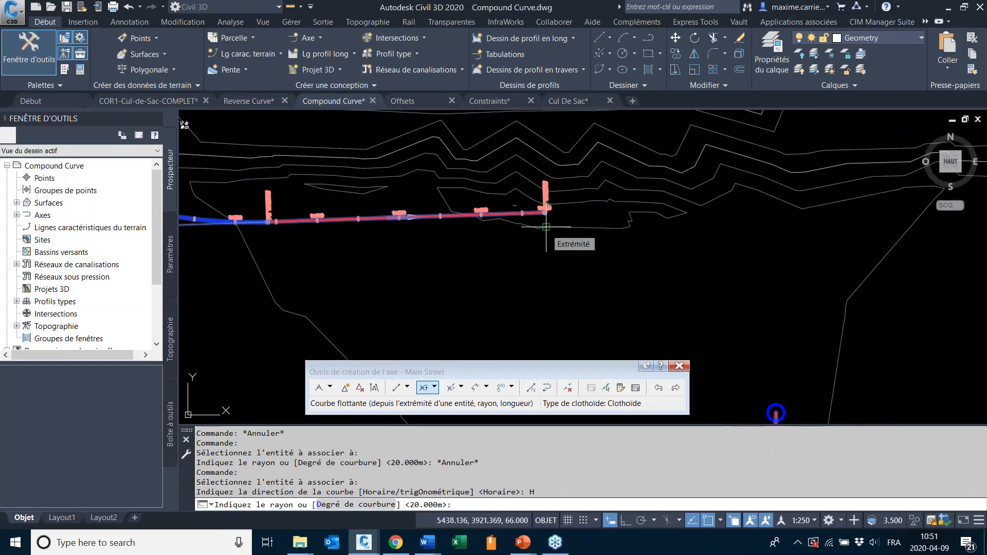
pyautogui.moveTo(642, 346); pyautogui.dragTo(604, 297, button='middle')
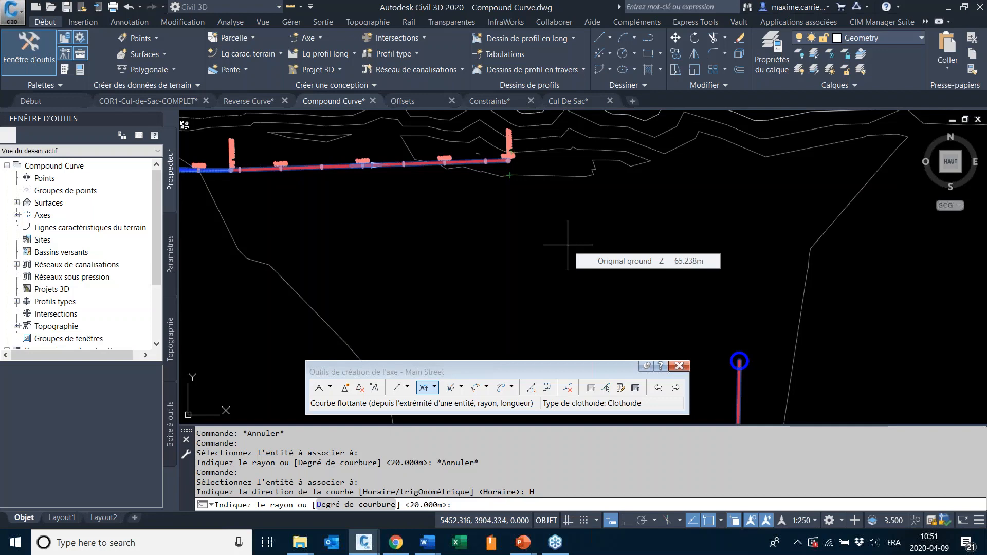
pyautogui.write('60')
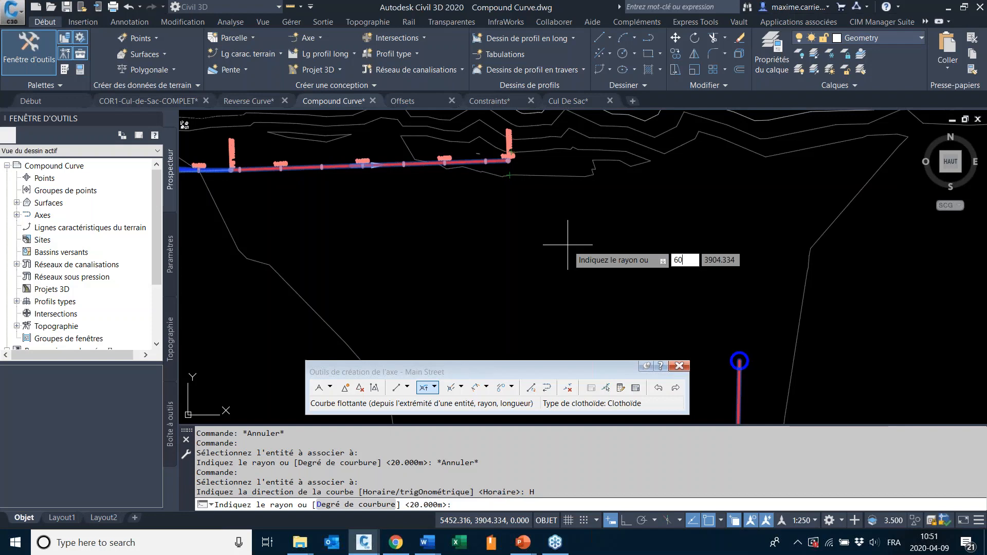
pyautogui.press('Return')
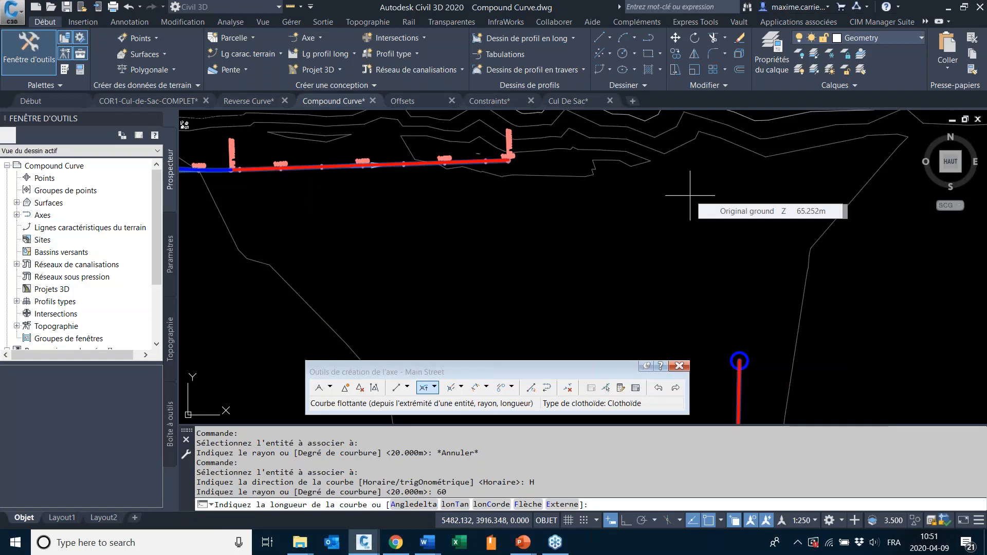
pyautogui.write('120')
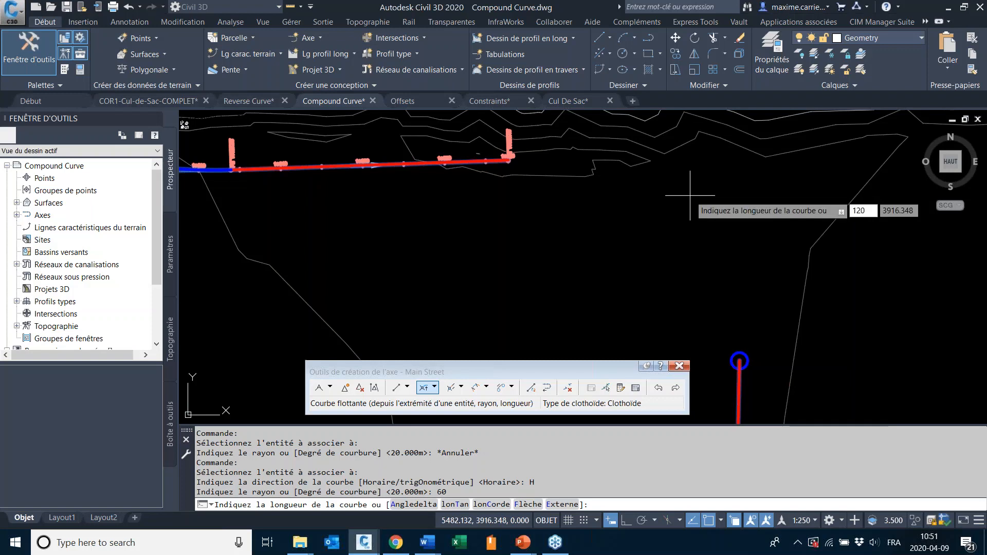
pyautogui.press('Return')
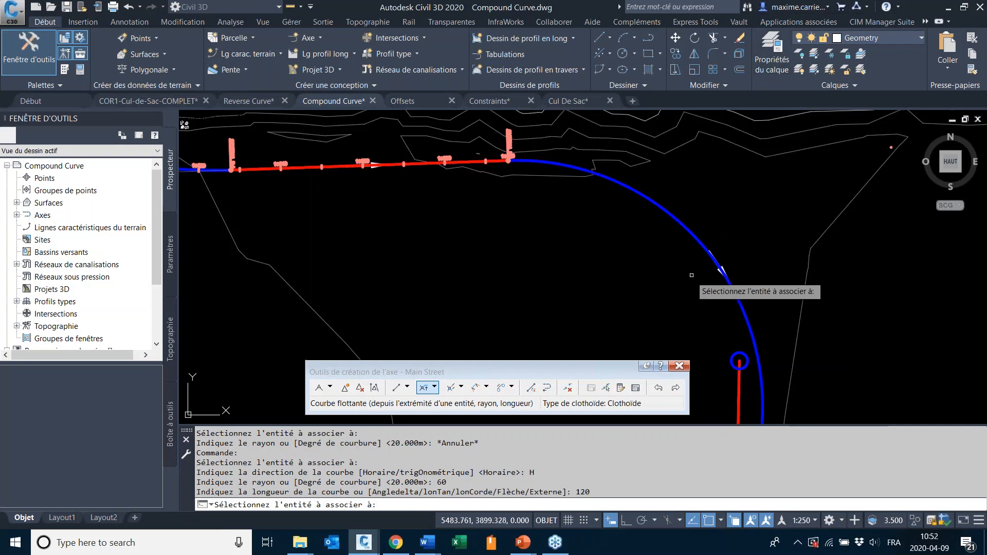
pyautogui.moveTo(691, 310)
pyautogui.mouseDown(button='middle')
pyautogui.moveTo(687, 197)
pyautogui.moveTo(710, 291)
pyautogui.mouseUp(button='middle')
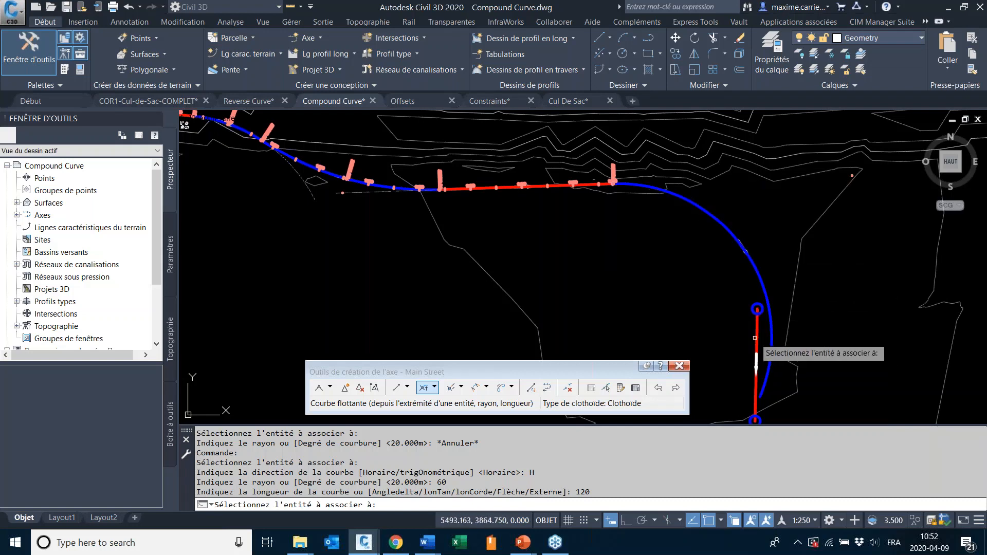
pyautogui.press('Escape')
pyautogui.press('Escape')
# - Select the extended Main Street alignment and reopen it in the geometry editor
pyautogui.scroll(2, 787, 219)
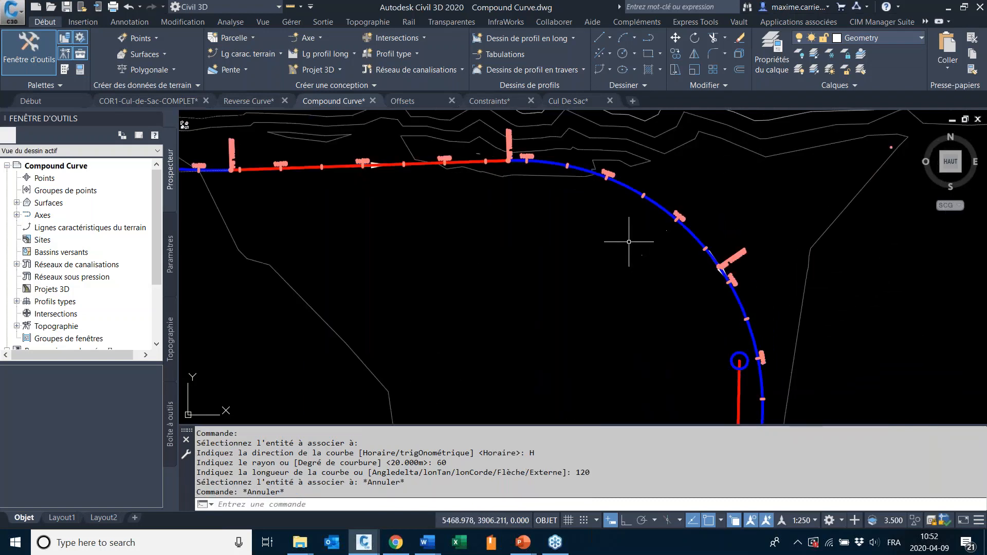
pyautogui.click(566, 164)
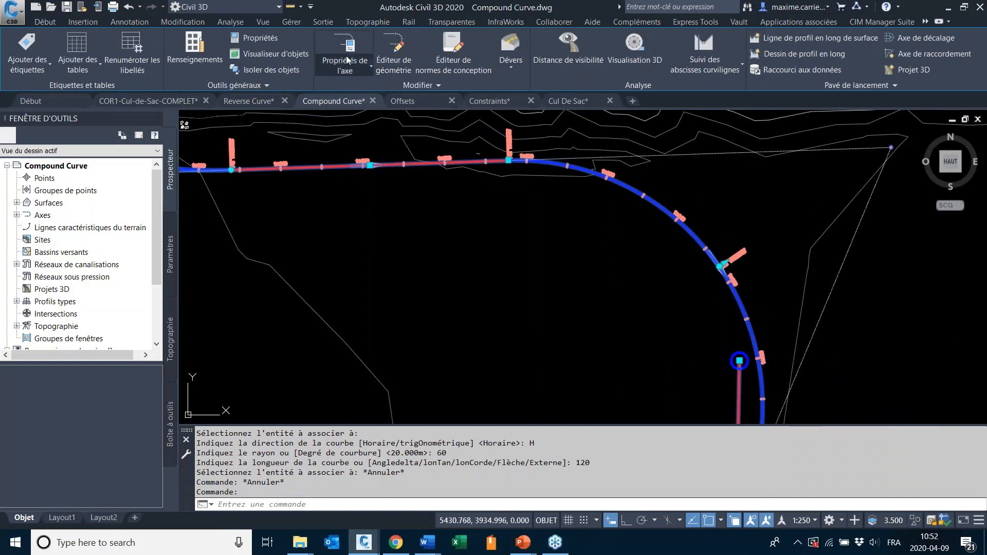
pyautogui.click(381, 47)
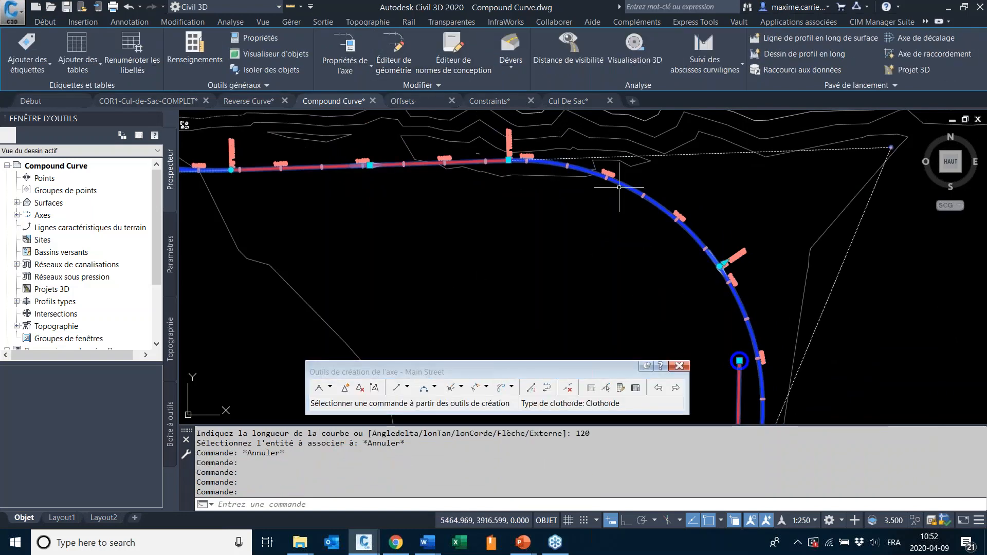
pyautogui.click(435, 388)
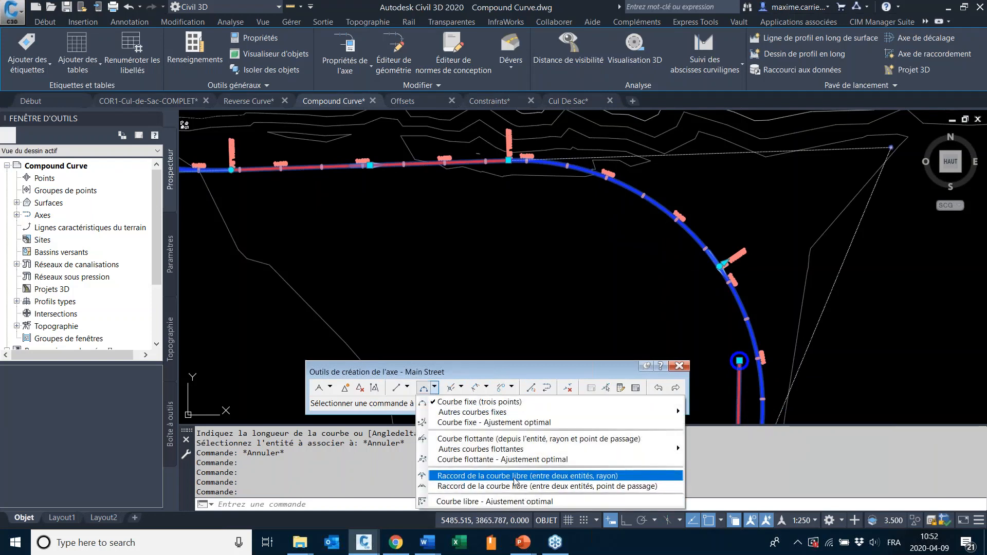
pyautogui.click(879, 493)
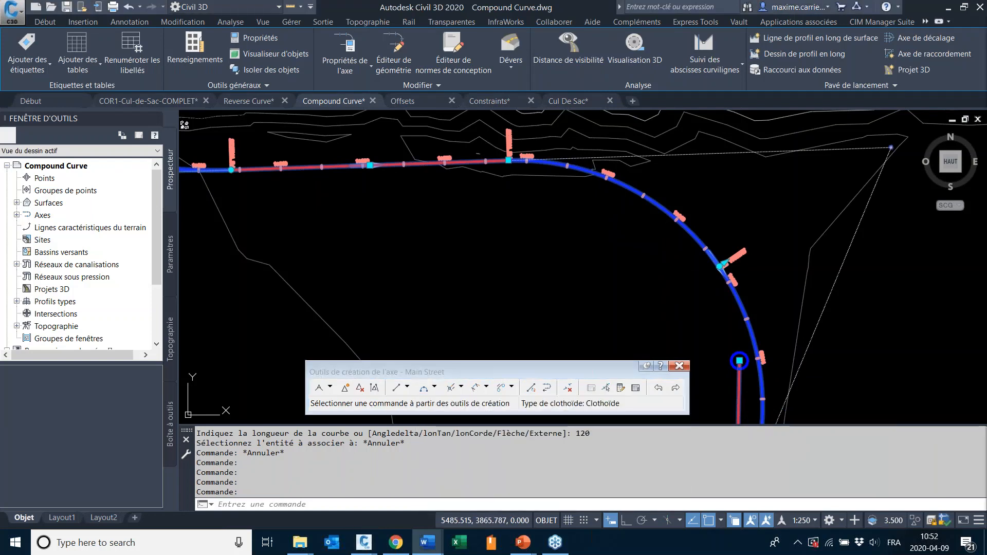
pyautogui.click(454, 363)
# - Add a free curve fillet between the floating curve and the vertical fixed line, with a solution under 180°, compound, radius 30 m
pyautogui.click(435, 388)
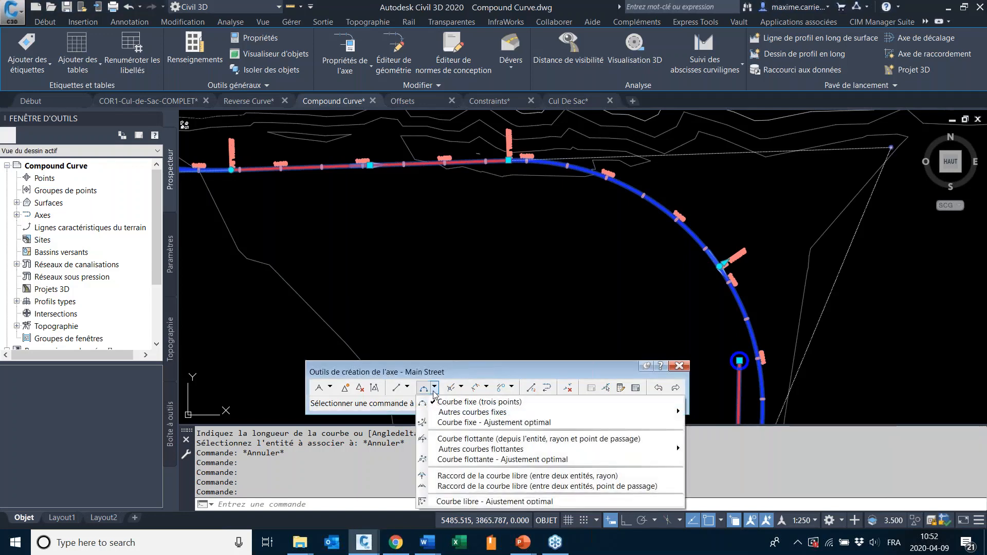
pyautogui.click(526, 477)
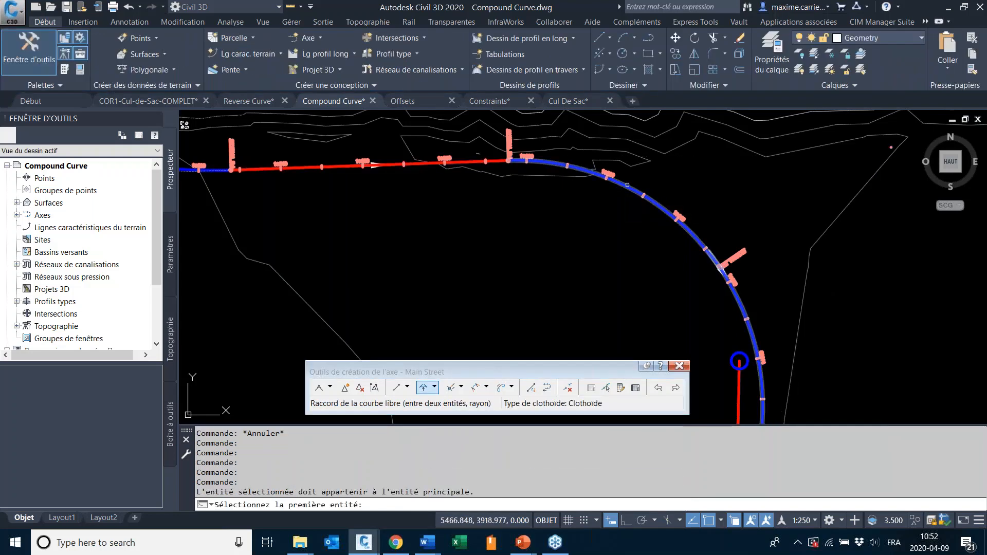
pyautogui.click(624, 185)
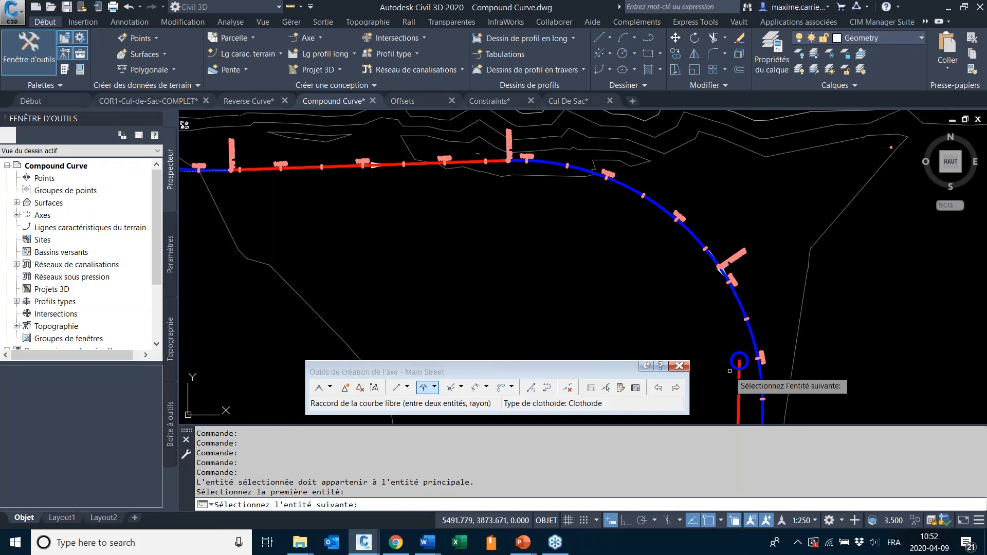
pyautogui.click(739, 396)
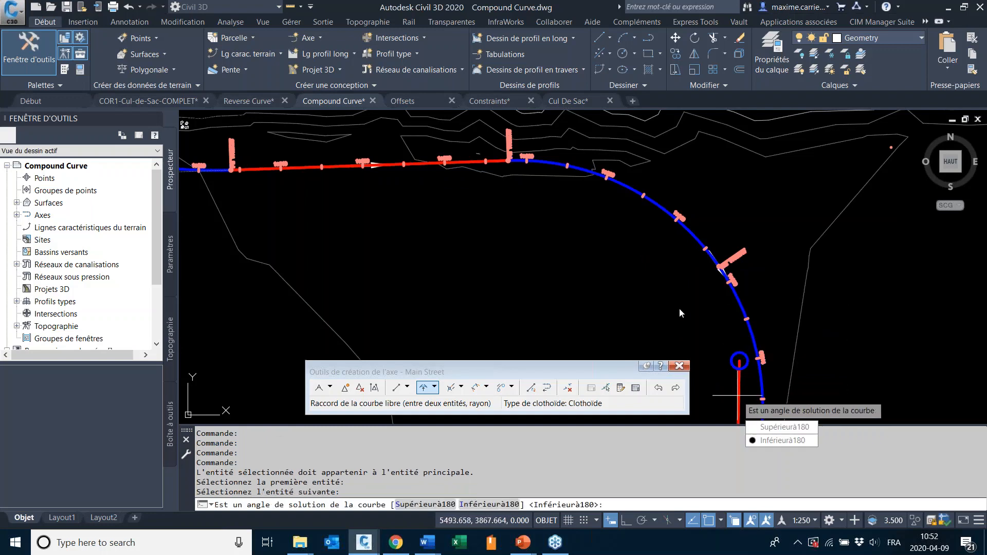
pyautogui.press('Return')
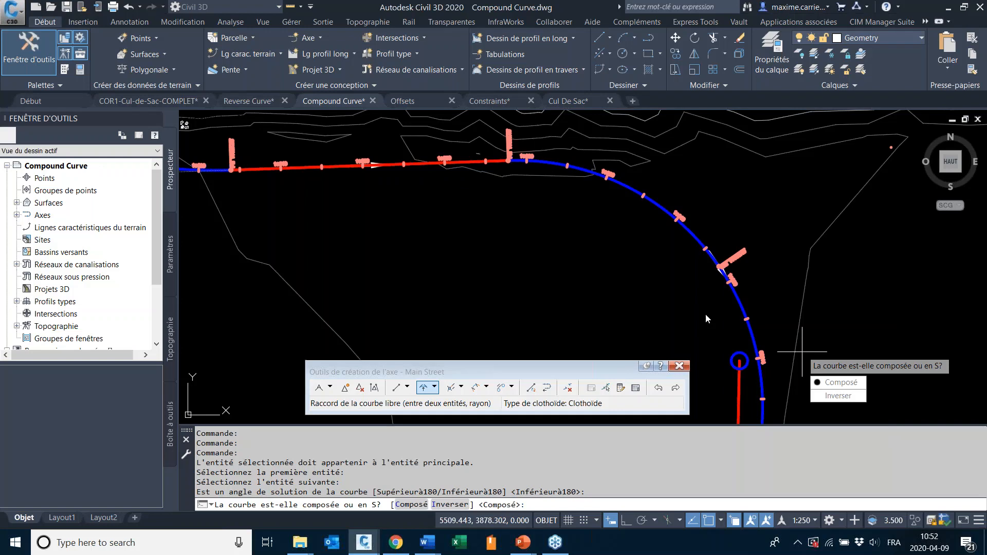
pyautogui.write('c')
pyautogui.press('Return')
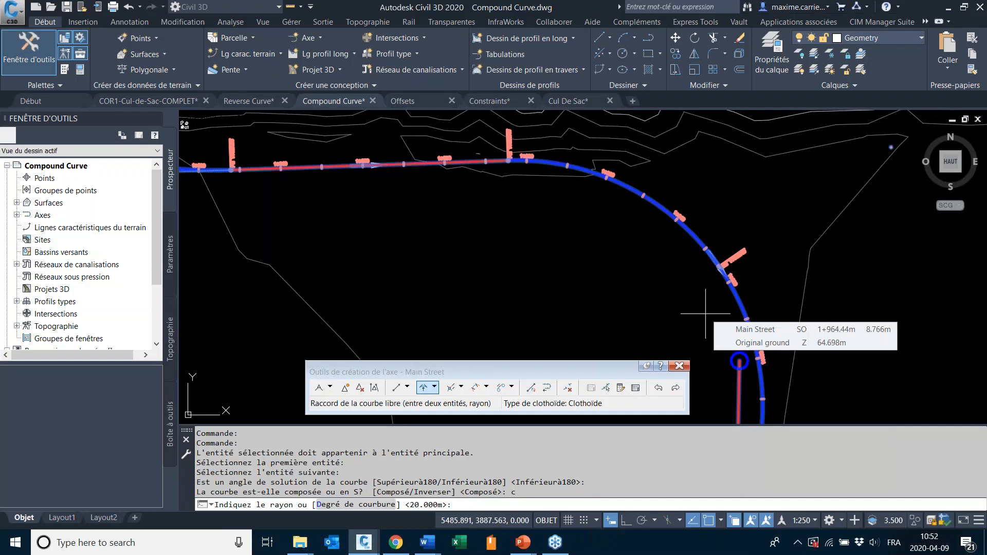
pyautogui.write('30')
pyautogui.press('Return')
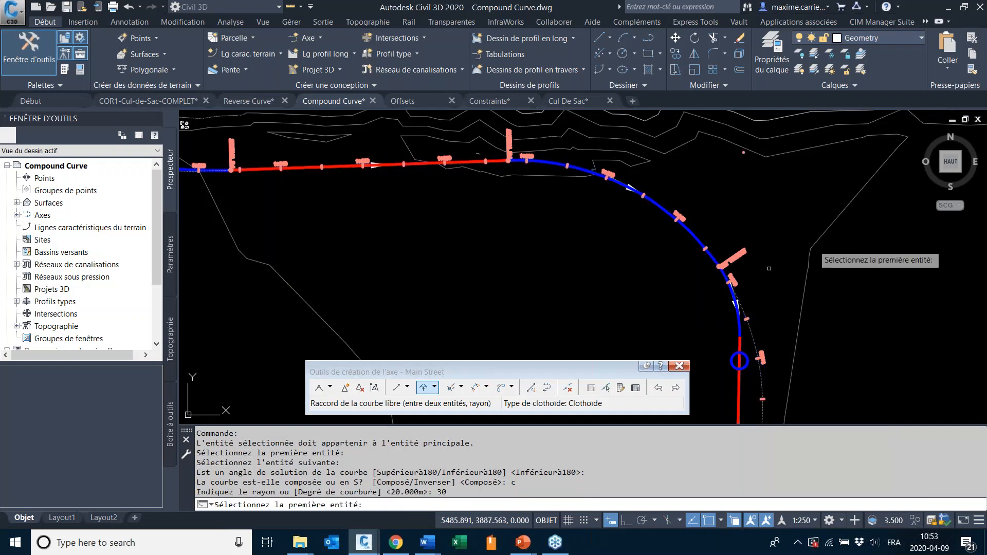
pyautogui.press('Escape')
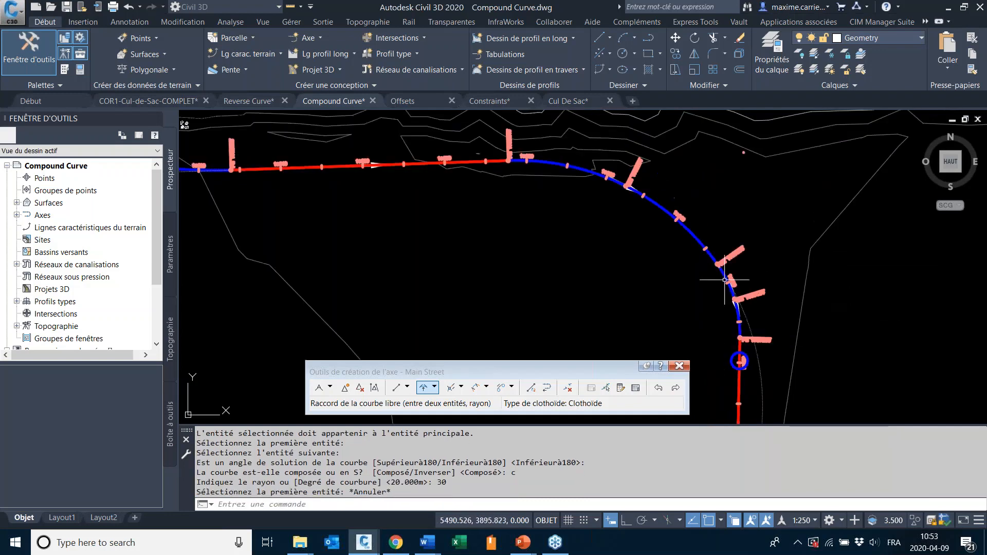
pyautogui.moveTo(721, 338); pyautogui.dragTo(714, 251, button='middle')
pyautogui.moveTo(562, 124); pyautogui.dragTo(638, 259, button='middle')
pyautogui.moveTo(890, 347); pyautogui.dragTo(792, 199, button='middle')
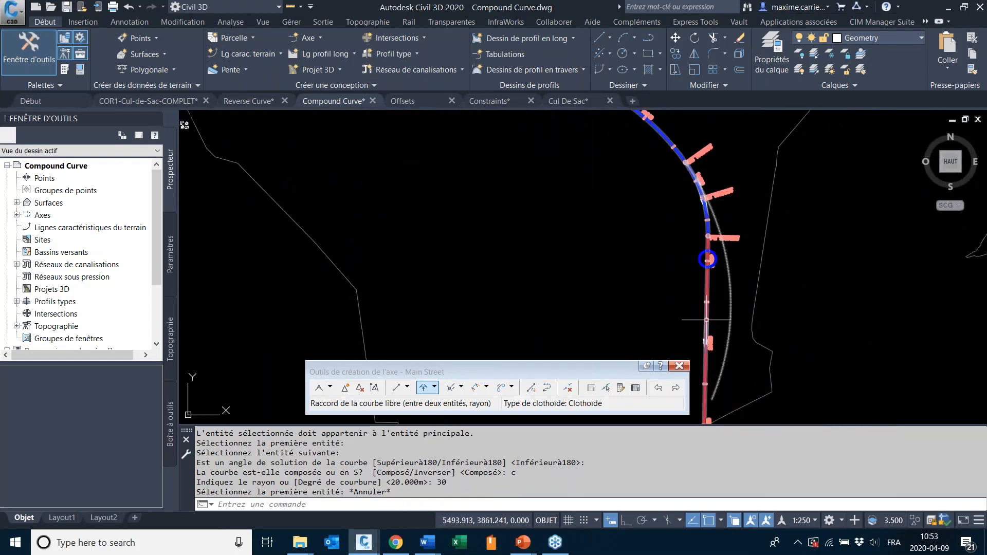
# - Try stretching the upper end grip of Main Street's vertical fixed line, then cancel and deselect the alignment
pyautogui.click(706, 320)
pyautogui.scroll(-3, 706, 320)
pyautogui.scroll(2, 785, 300)
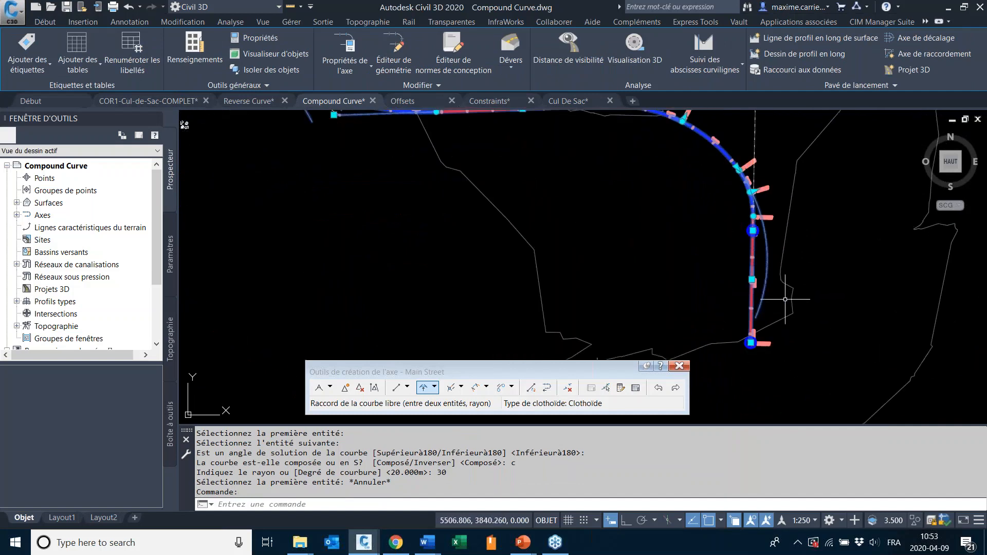
pyautogui.scroll(2, 741, 241)
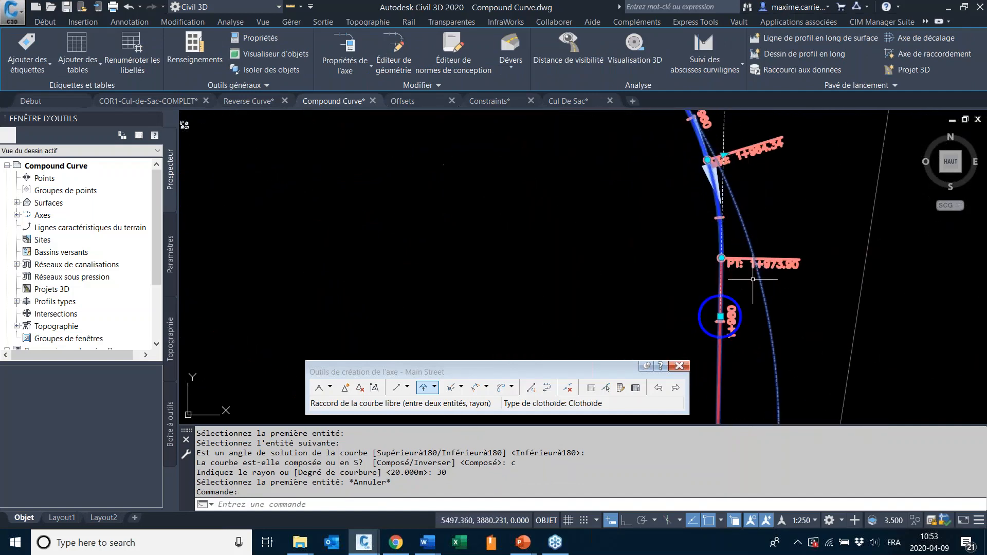
pyautogui.click(722, 318)
pyautogui.scroll(-2, 802, 316)
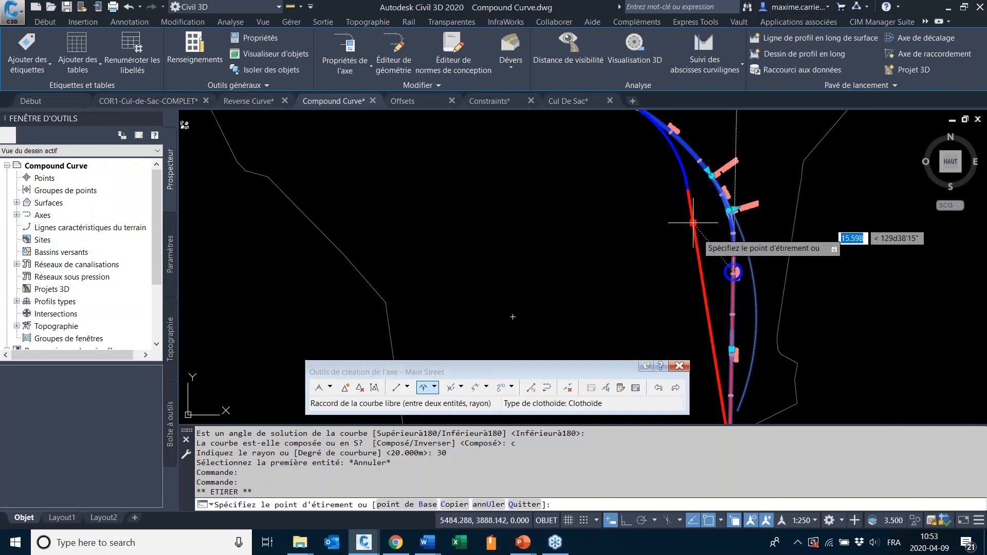
pyautogui.scroll(-3, 693, 223)
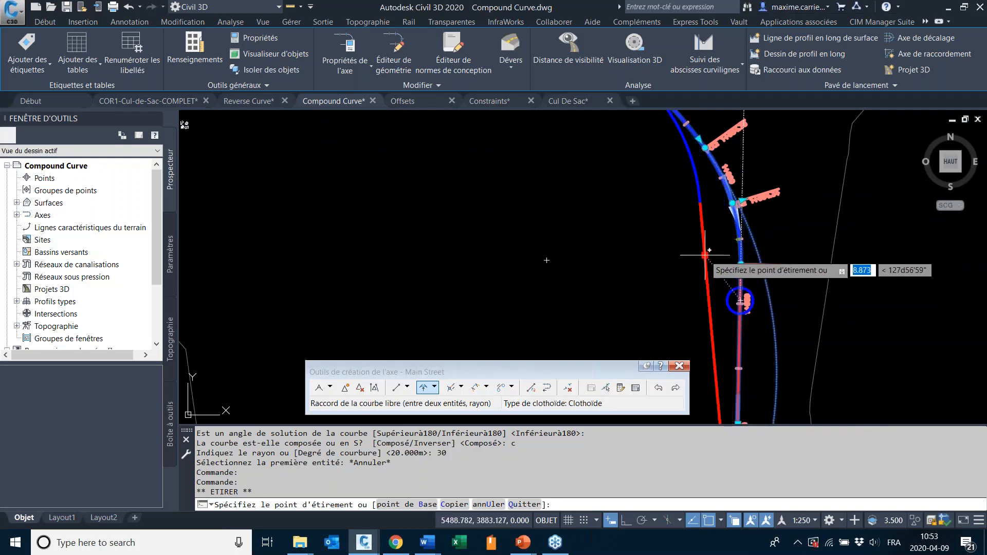
pyautogui.scroll(5, 726, 262)
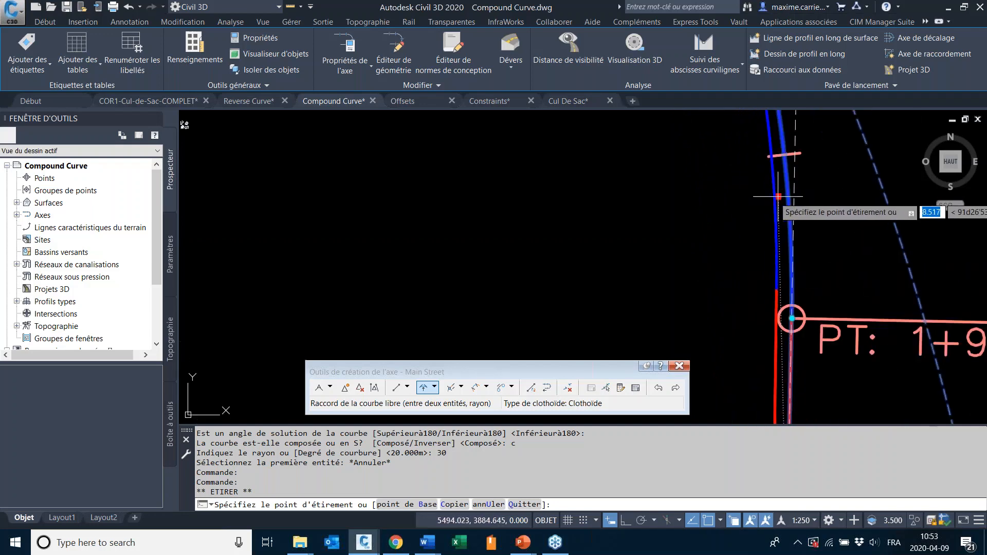
pyautogui.scroll(-4, 774, 207)
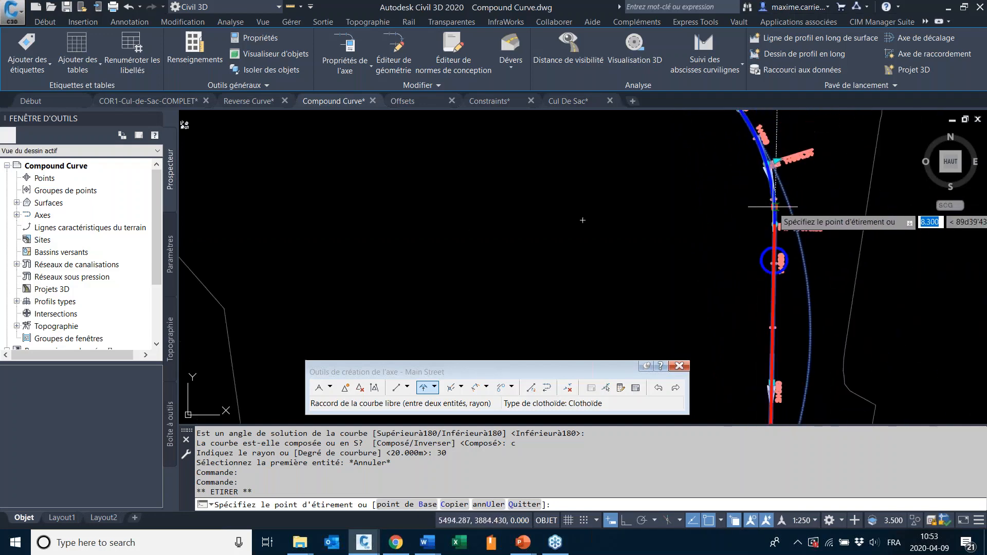
pyautogui.scroll(-3, 769, 262)
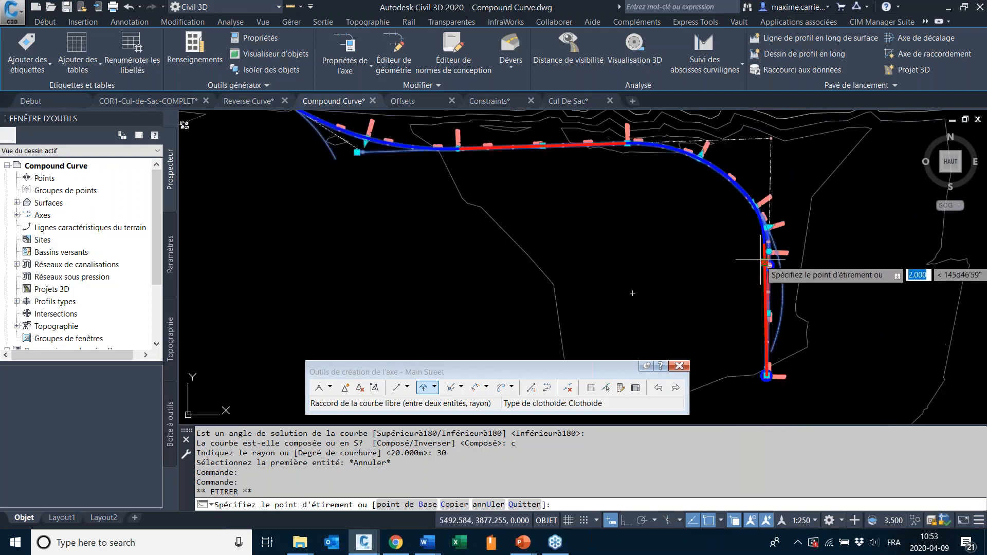
pyautogui.press('Escape')
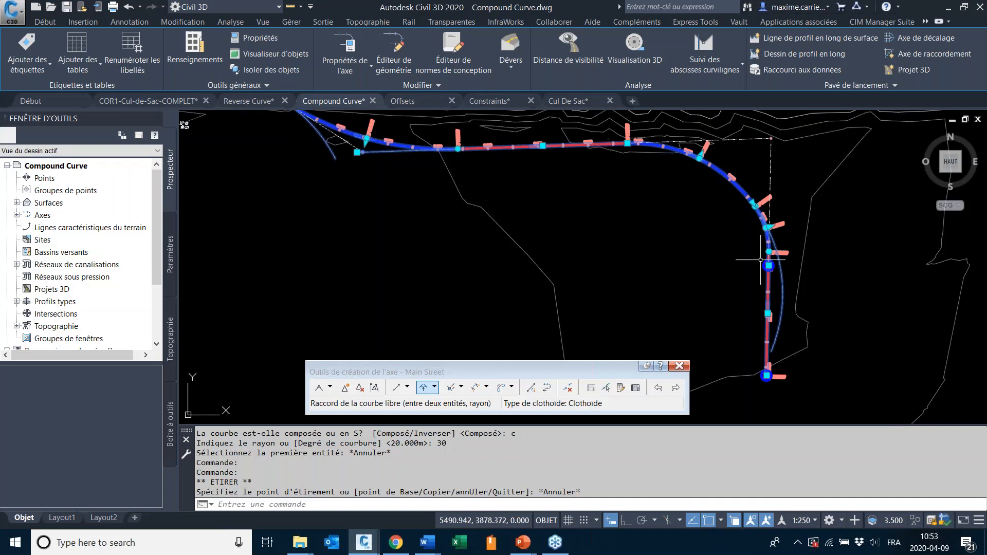
pyautogui.press('Escape')
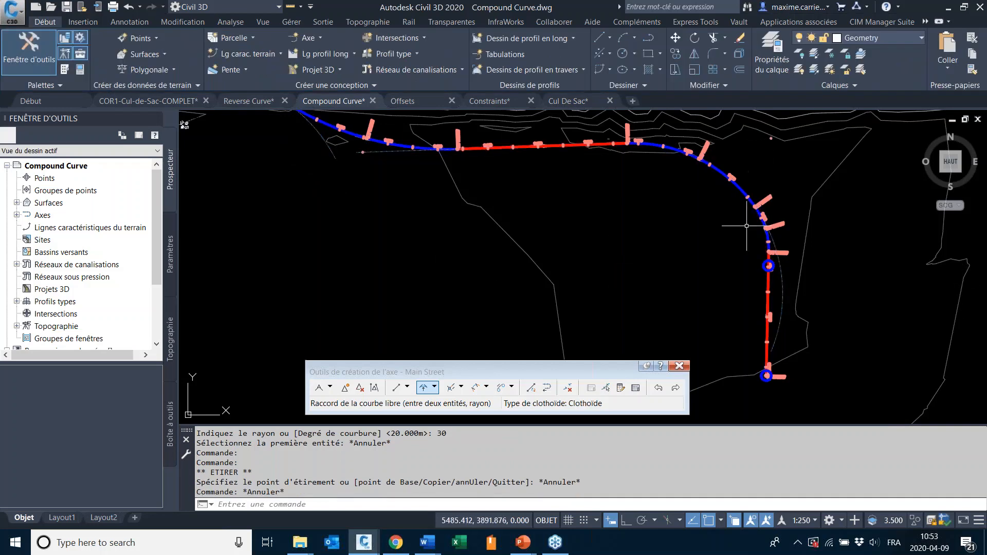
pyautogui.moveTo(747, 225)
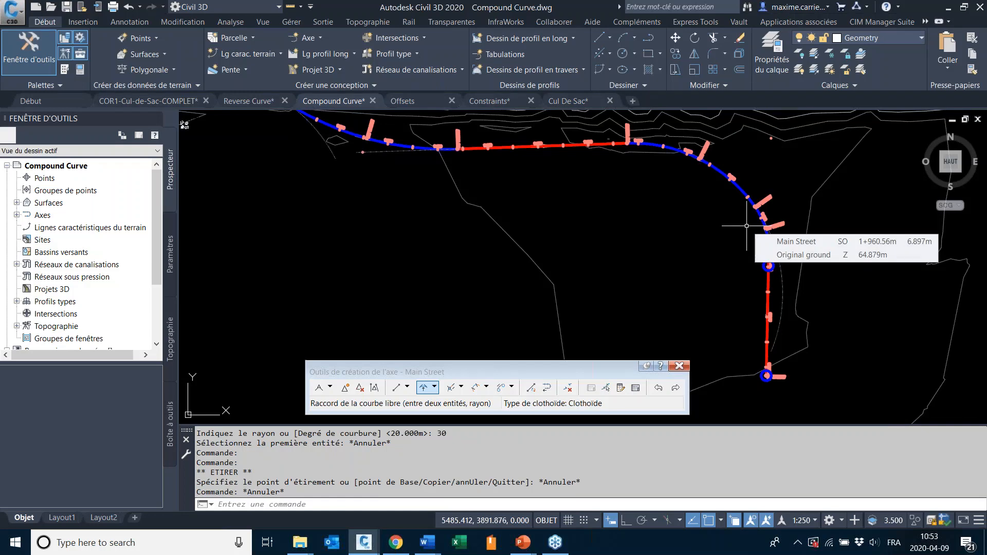
pyautogui.click(768, 287)
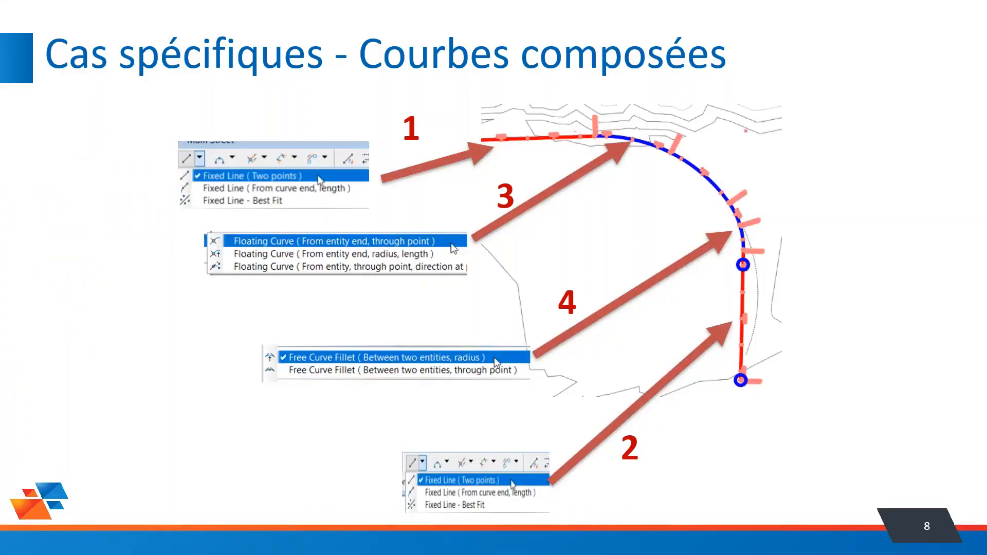
pyautogui.press('Right')
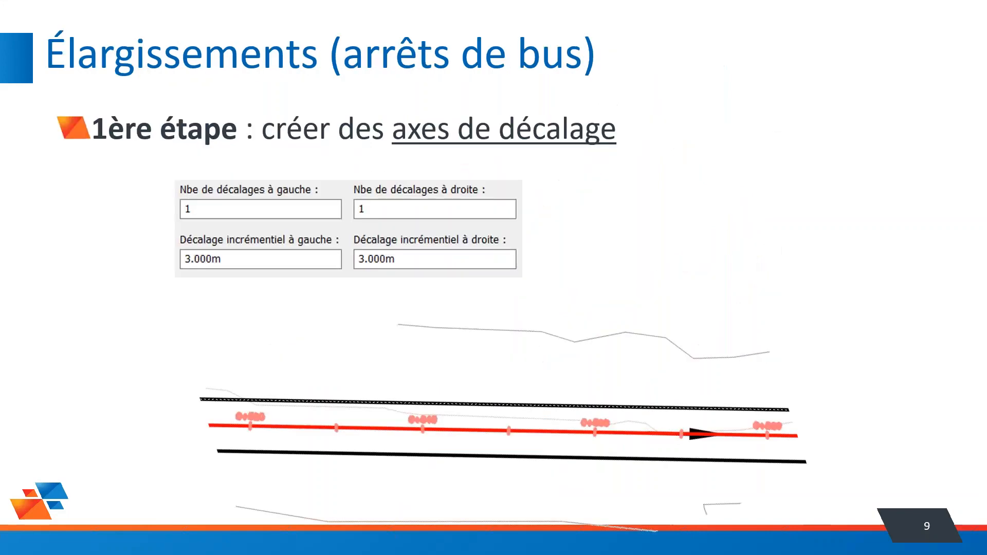
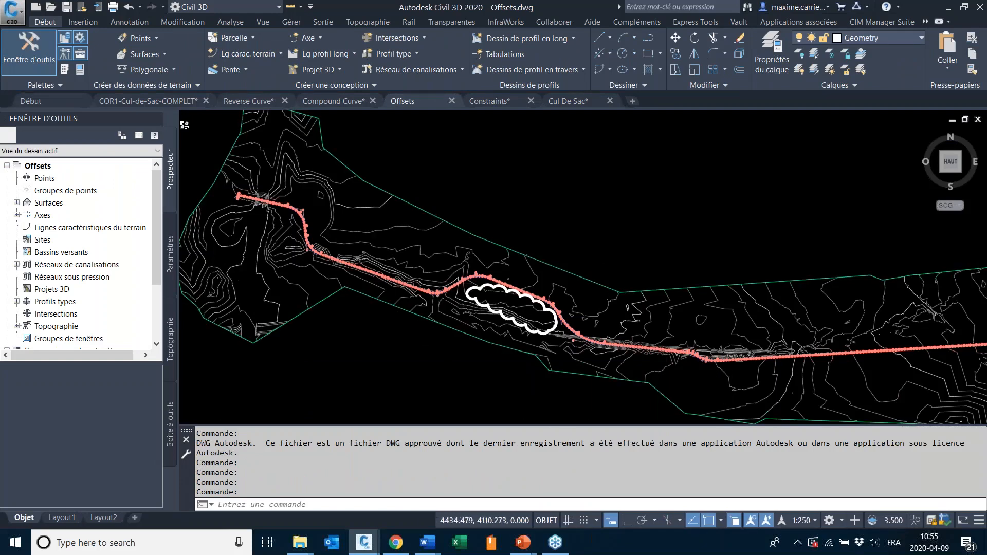
# - Select the Main Street alignment on its long straight section in the Offsets drawing and start creating offset alignments from it
pyautogui.scroll(10, 439, 305)
pyautogui.moveTo(451, 158); pyautogui.dragTo(687, 353, button='middle')
pyautogui.scroll(-2, 698, 237)
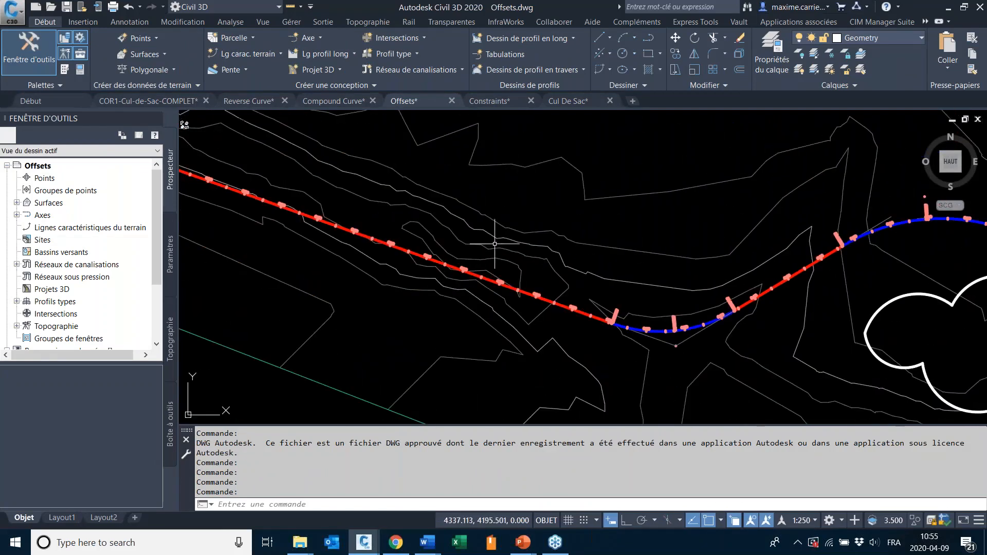
pyautogui.scroll(-3, 503, 232)
pyautogui.scroll(1, 491, 191)
pyautogui.scroll(3, 491, 191)
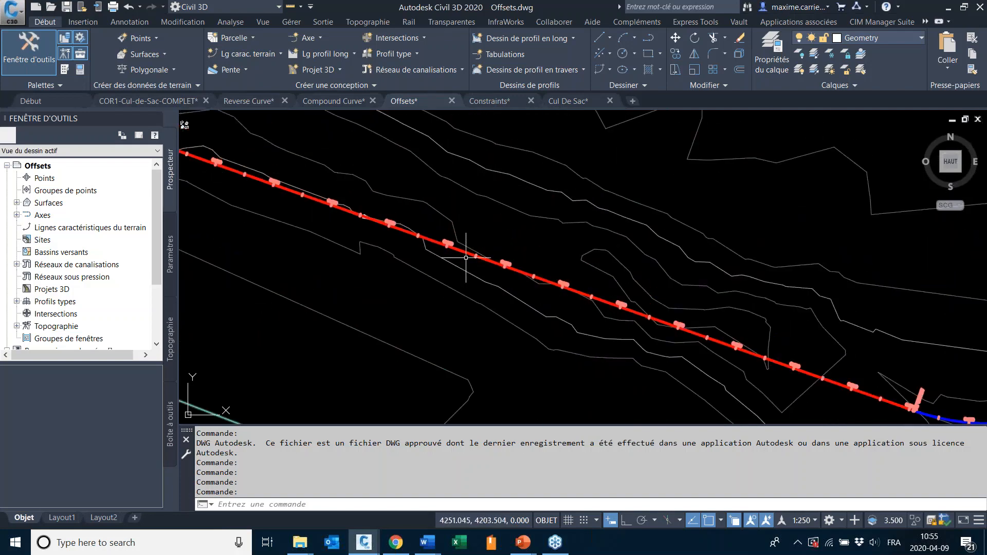
pyautogui.click(471, 254)
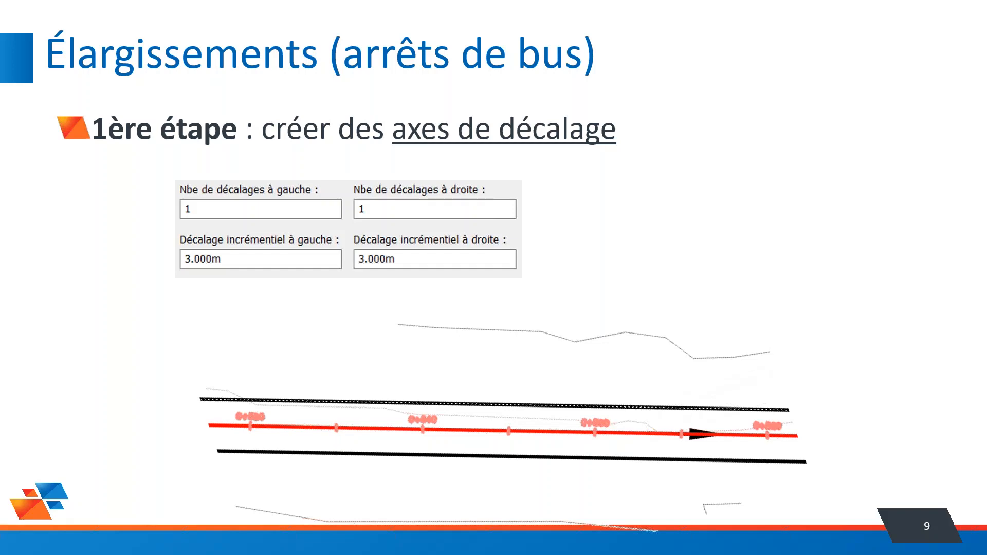
pyautogui.hotkey('alt', 'Tab')
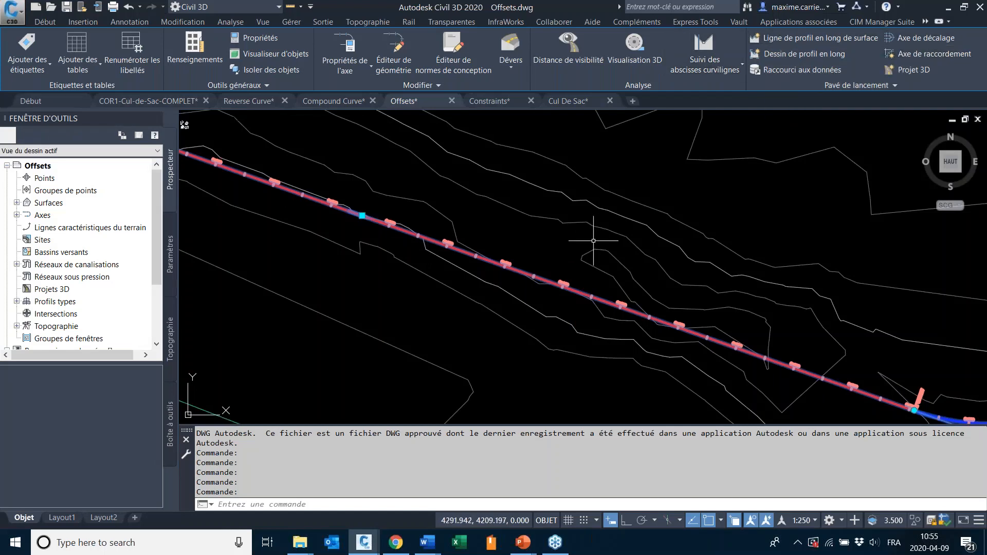
pyautogui.press('Escape')
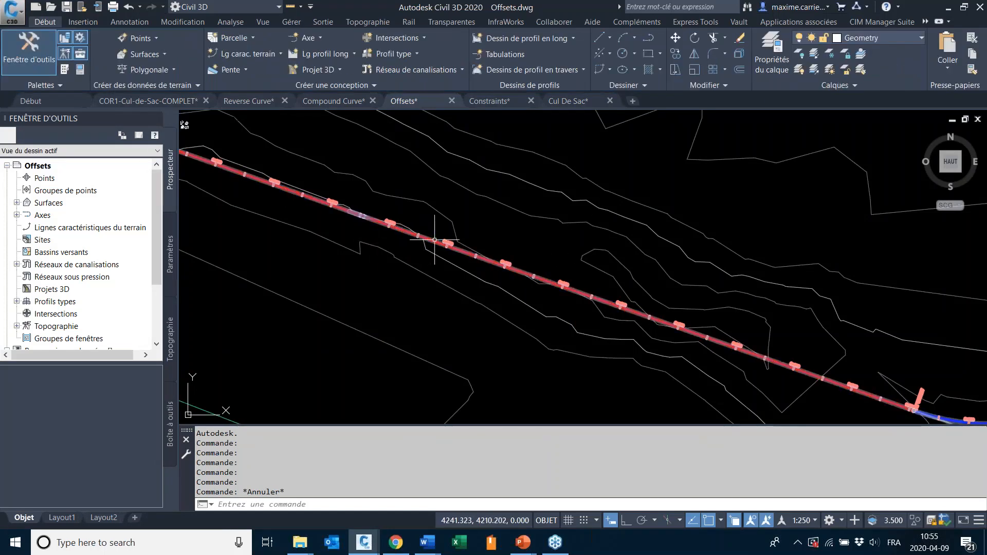
pyautogui.click(431, 239)
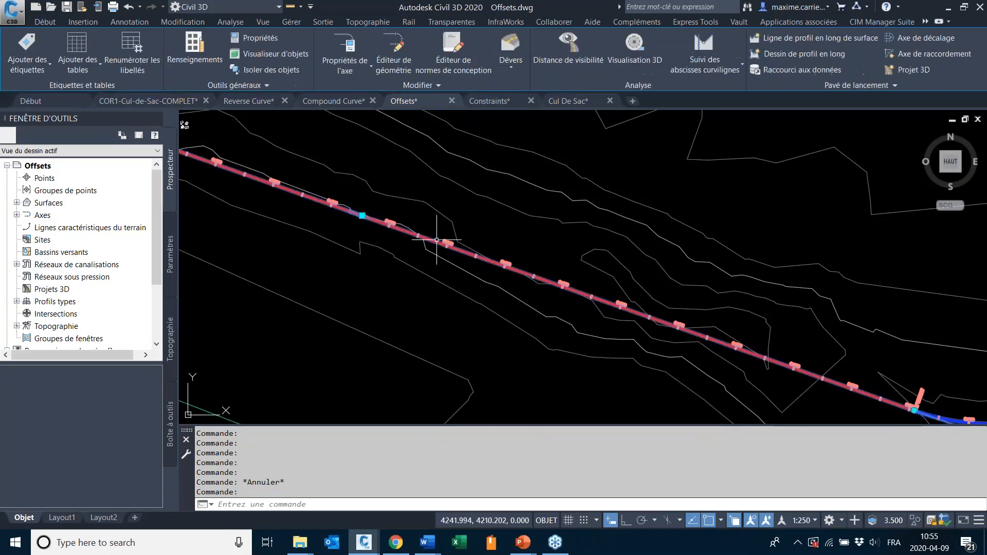
pyautogui.click(921, 37)
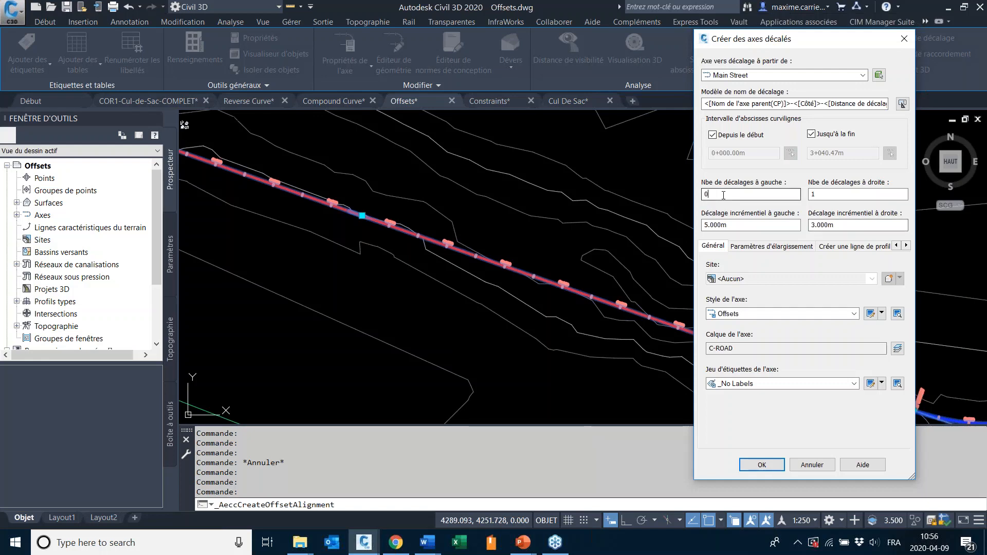
# - Set the number of left offsets to 1 and the left incremental offset to 3 m
pyautogui.doubleClick(705, 195)
pyautogui.write('1')
pyautogui.doubleClick(703, 225)
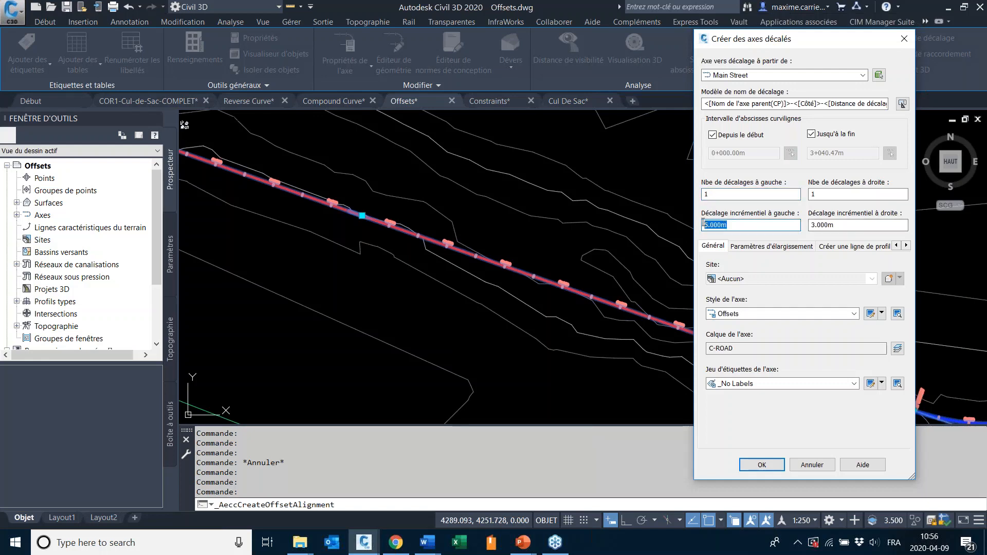
pyautogui.write('3')
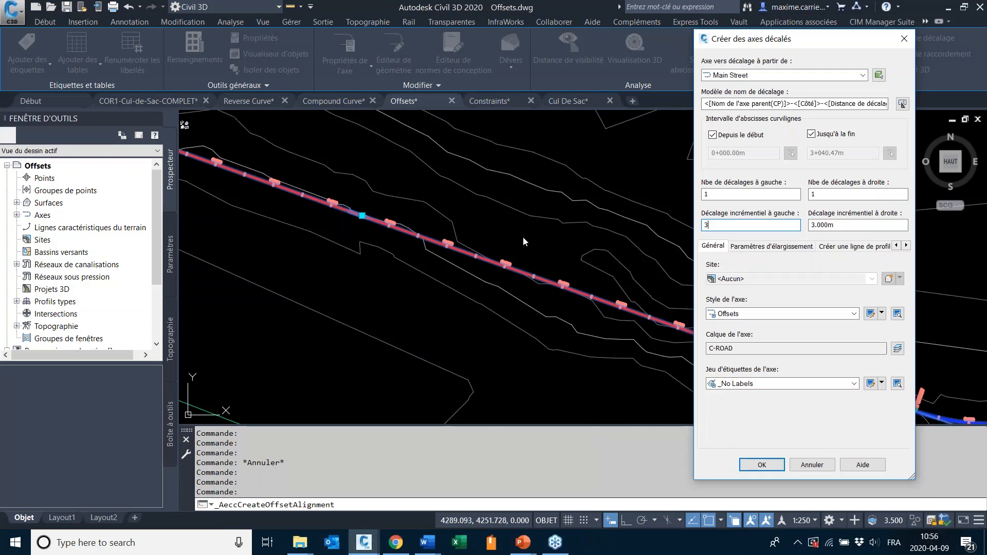
pyautogui.click(851, 227)
pyautogui.click(852, 226)
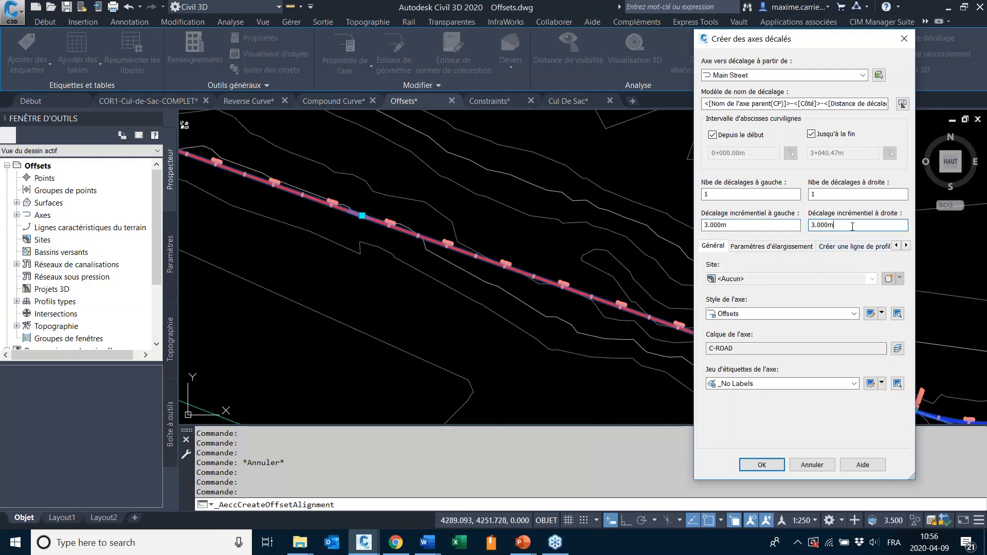
# - Examine the options for creating an offset profile and return to the general offset alignment settings
pyautogui.doubleClick(907, 245)
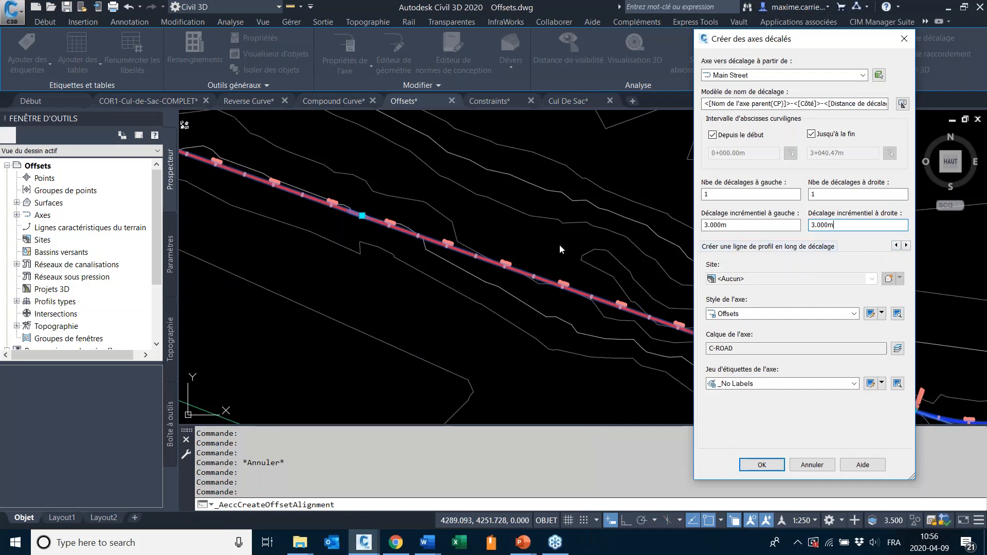
pyautogui.click(782, 246)
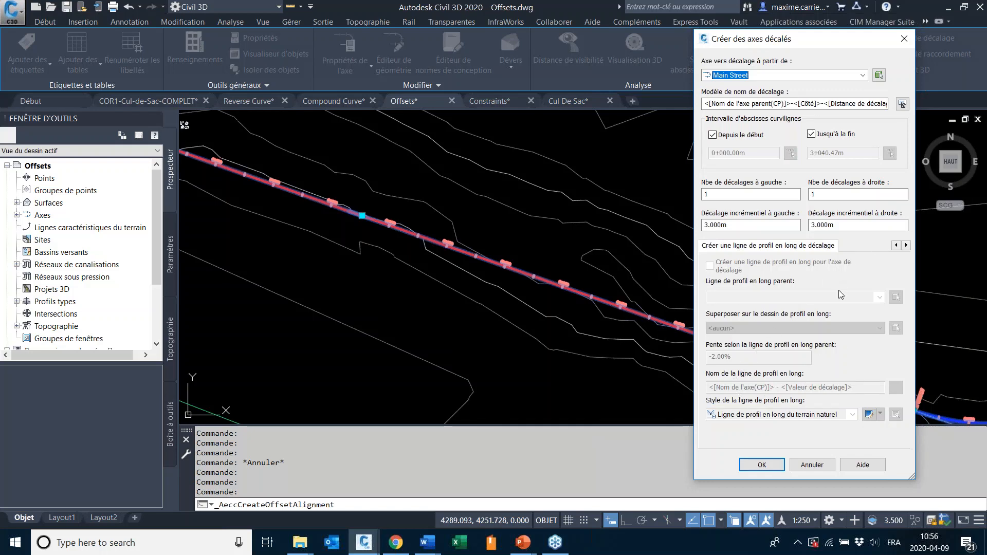
pyautogui.click(896, 245)
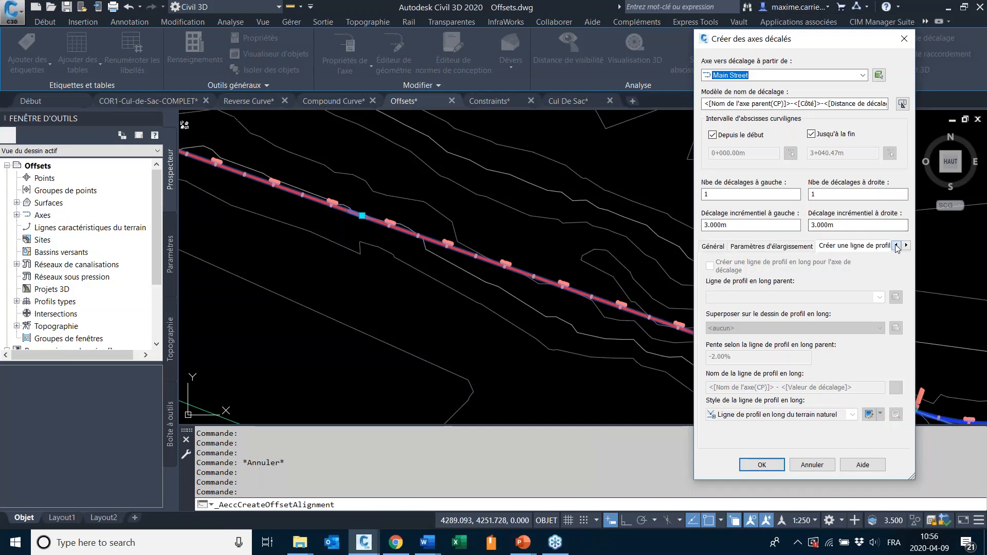
pyautogui.click(907, 245)
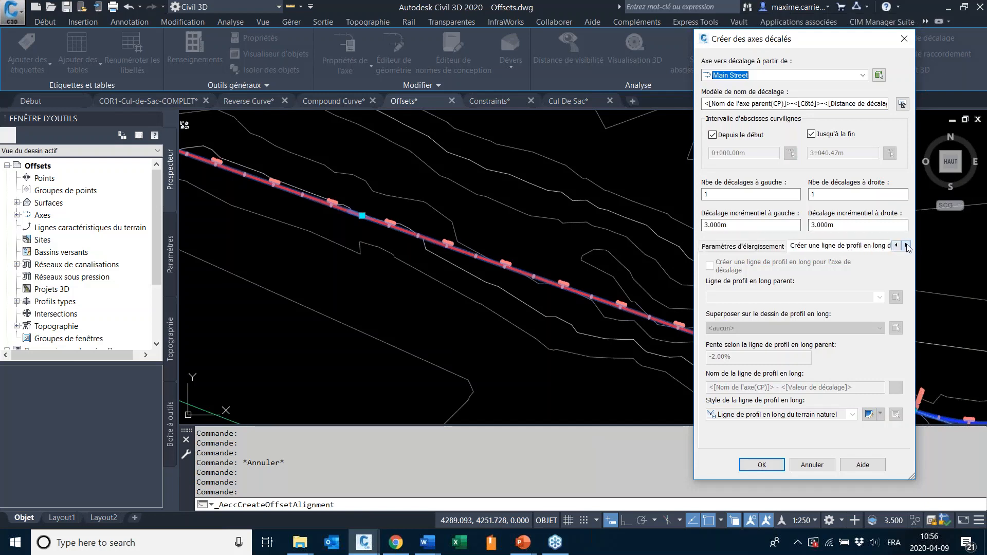
pyautogui.click(907, 246)
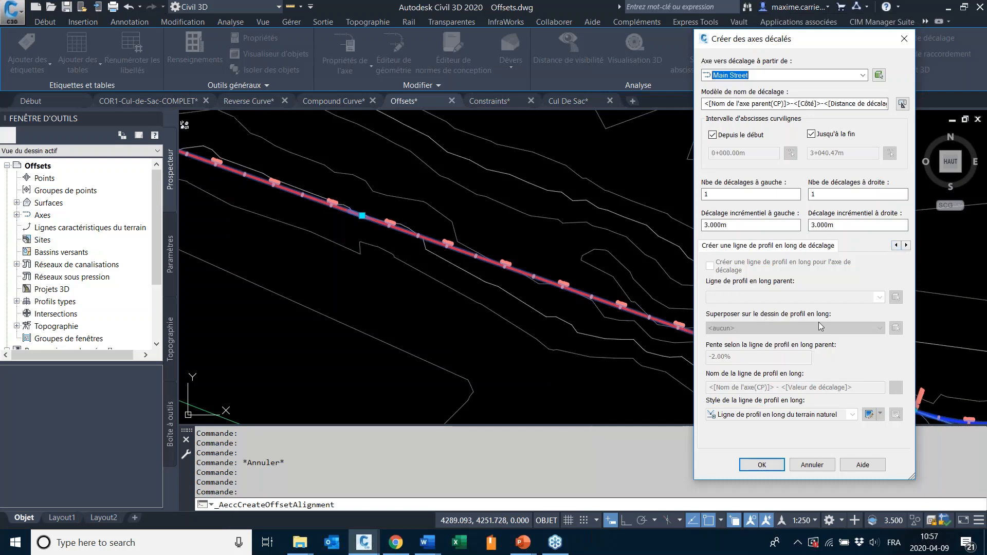
pyautogui.click(895, 246)
pyautogui.click(895, 245)
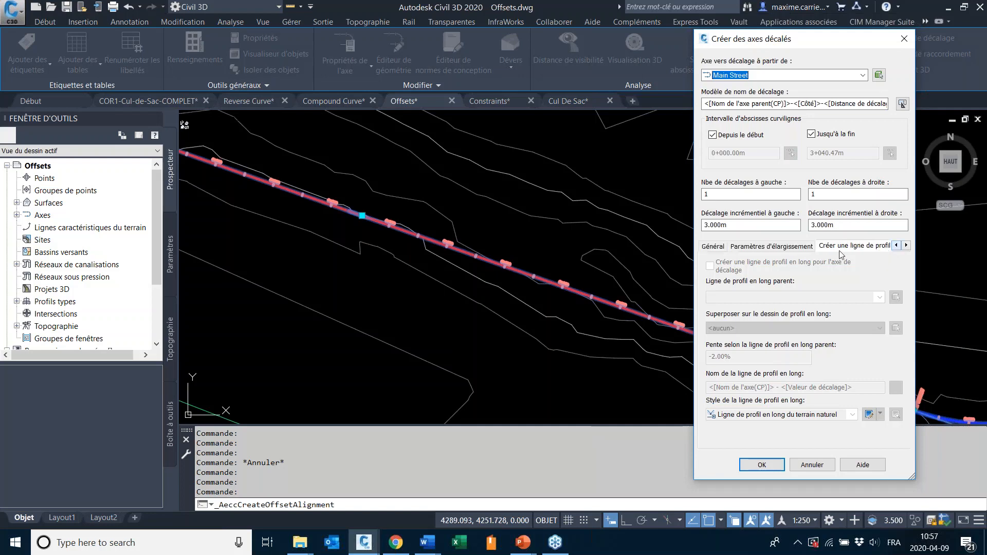
pyautogui.click(713, 247)
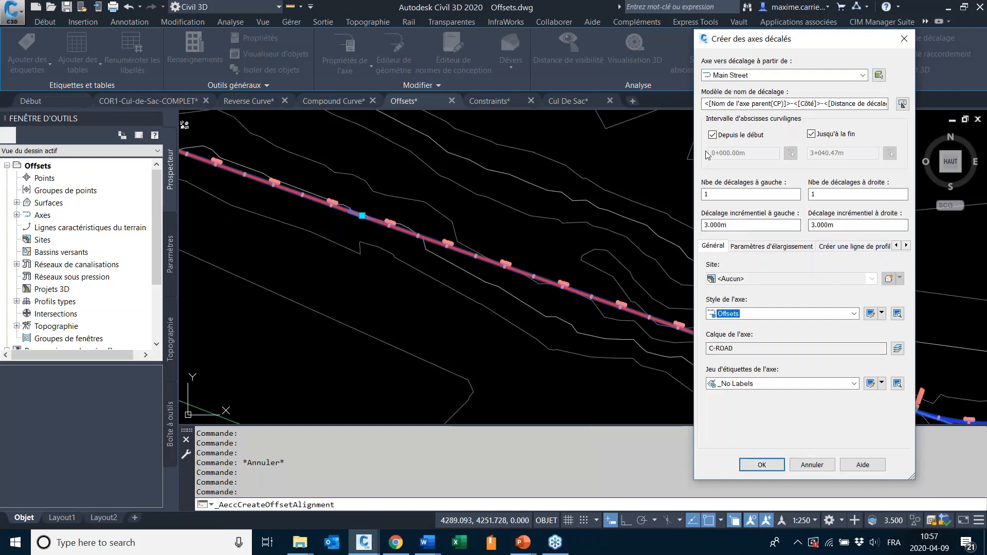
# - Create the left and right offset alignments along the full length of Main Street and clear the selection
pyautogui.click(760, 466)
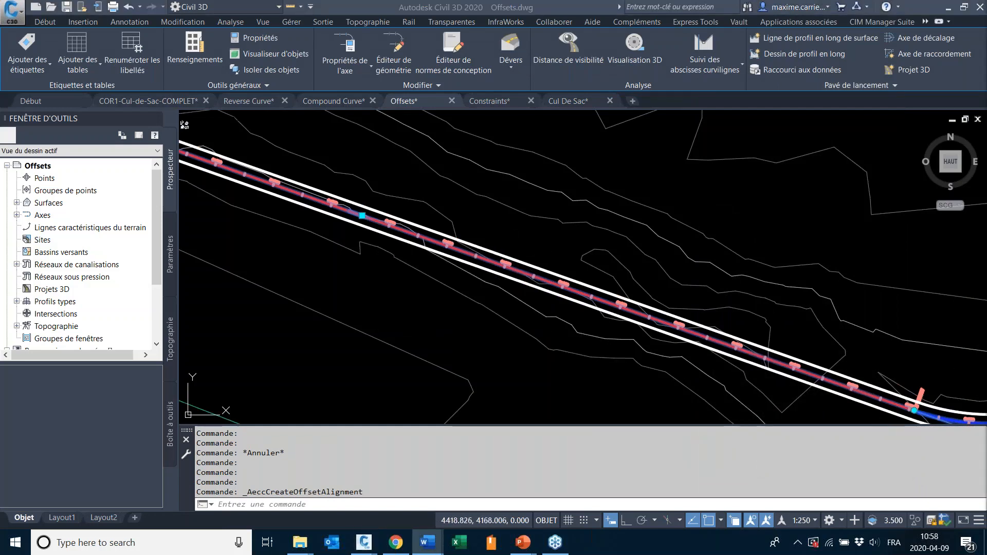
pyautogui.click(478, 240)
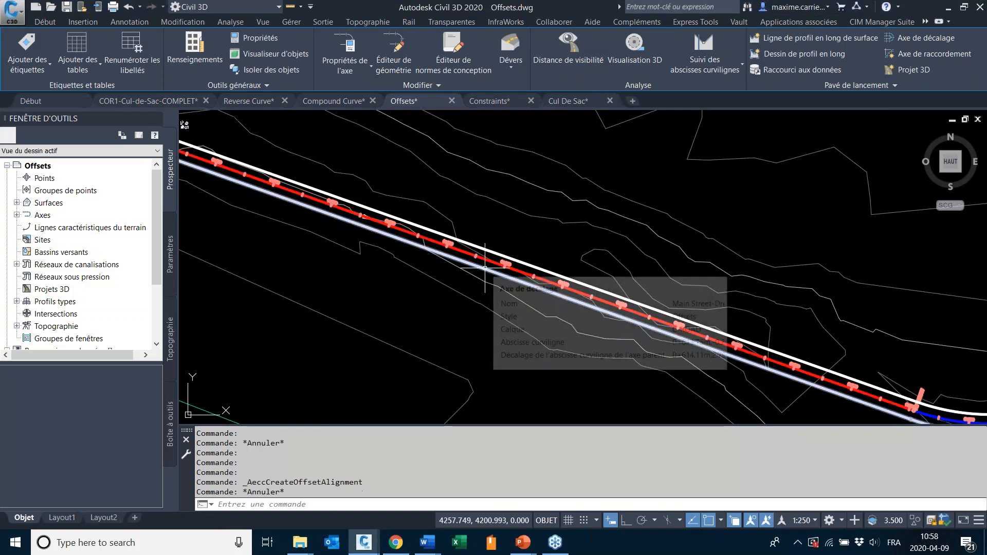
pyautogui.press('Escape')
# - Try moving the PI of the Main Street curve before the long straight section to preview how the offsets follow
pyautogui.scroll(-8, 485, 267)
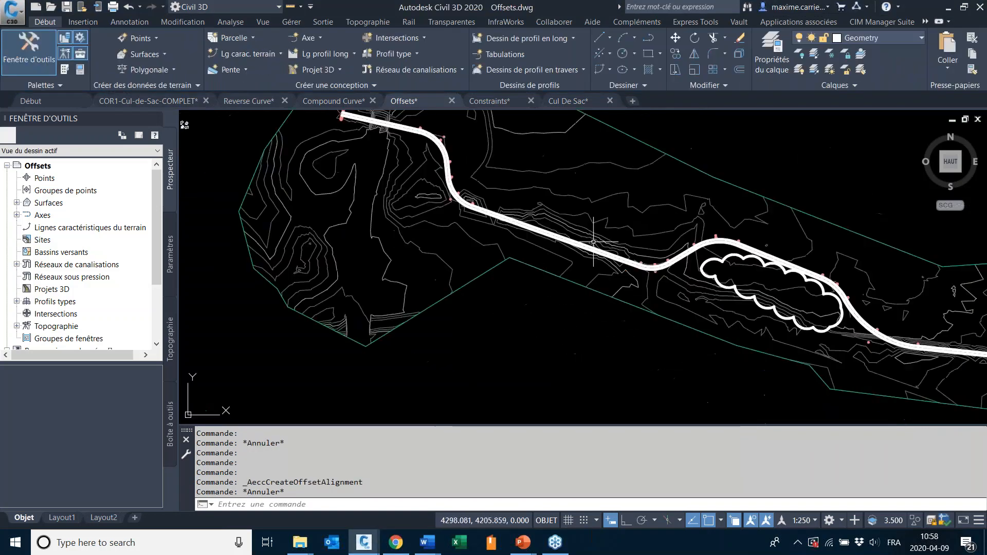
pyautogui.scroll(9, 412, 198)
pyautogui.moveTo(411, 199); pyautogui.dragTo(733, 403, button='middle')
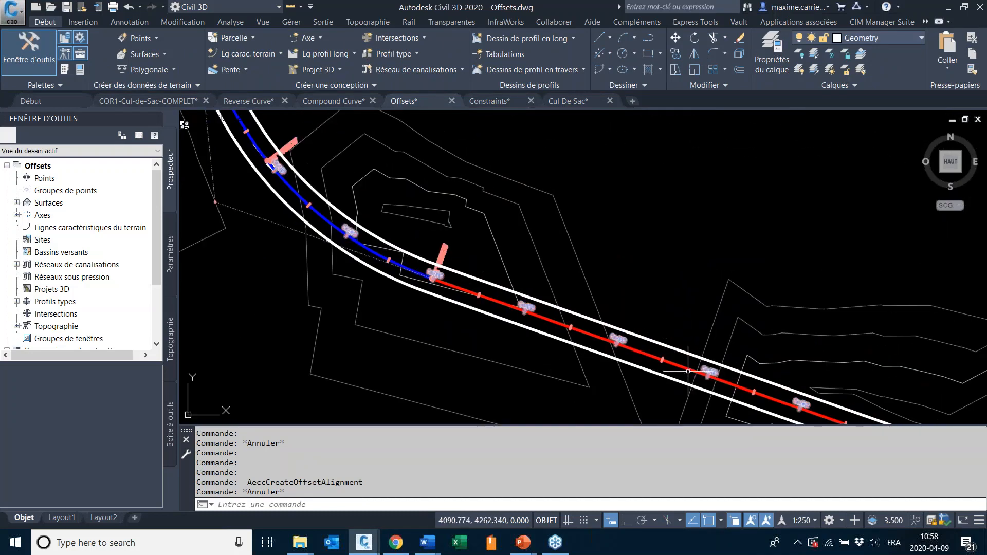
pyautogui.click(636, 352)
pyautogui.scroll(-2, 664, 267)
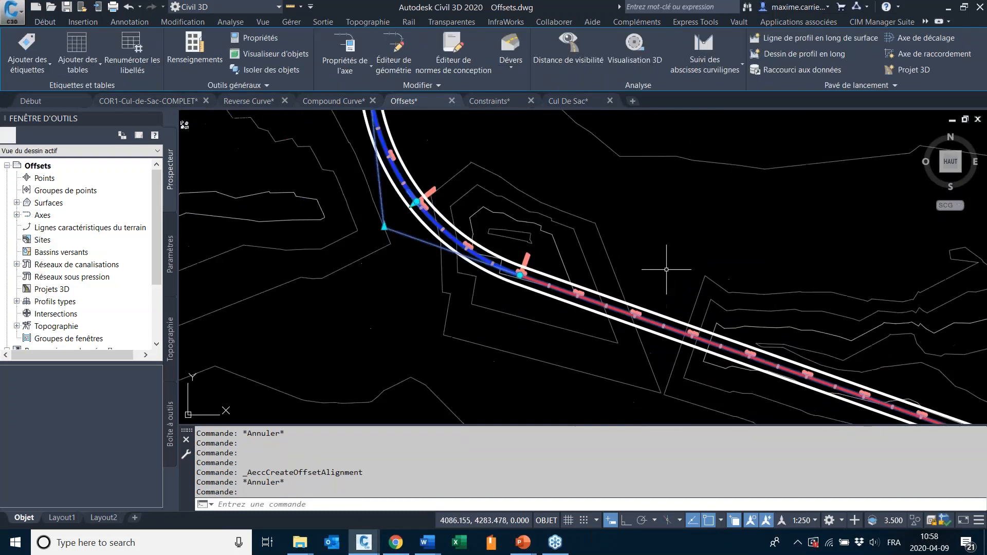
pyautogui.moveTo(384, 227)
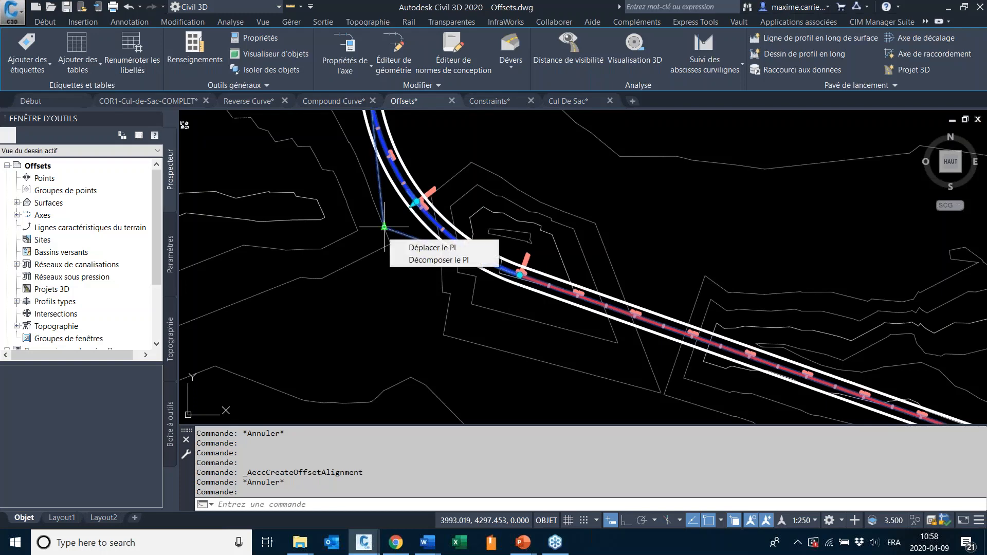
pyautogui.click(384, 227)
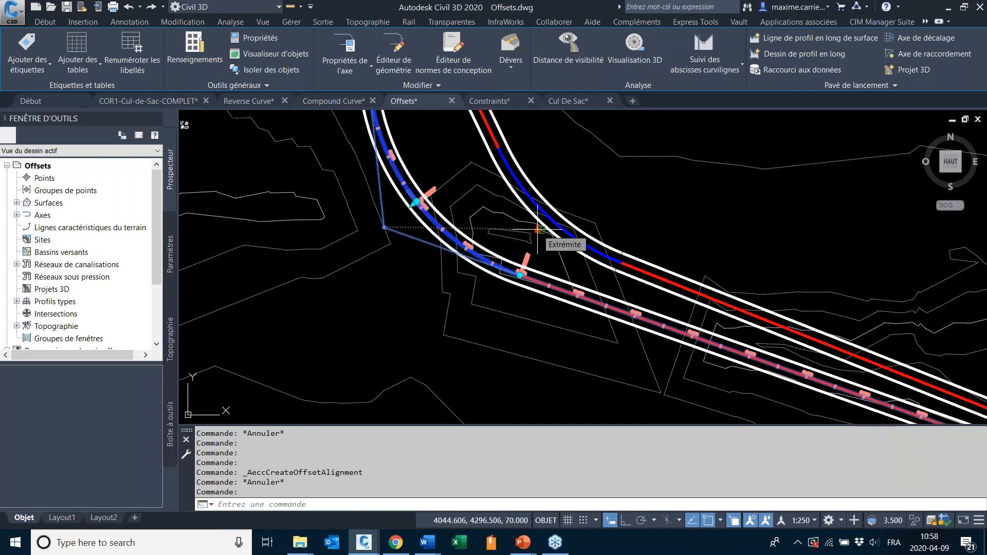
pyautogui.press('Escape')
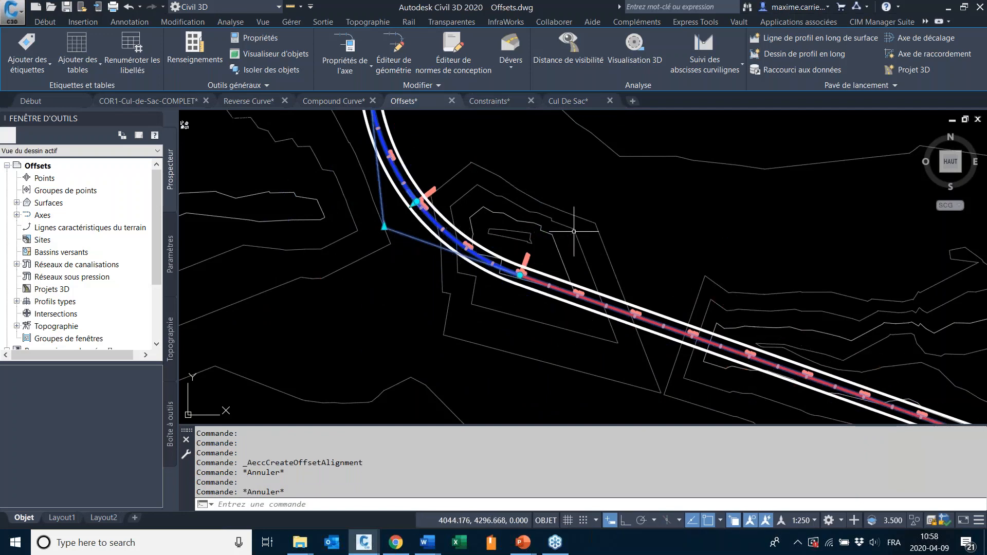
# - Select Main Street and its right offset alignment in turn to compare the tools available for each
pyautogui.moveTo(733, 326); pyautogui.dragTo(468, 266, button='middle')
pyautogui.scroll(-2, 468, 266)
pyautogui.scroll(-2, 551, 243)
pyautogui.scroll(4, 464, 256)
pyautogui.press('Escape')
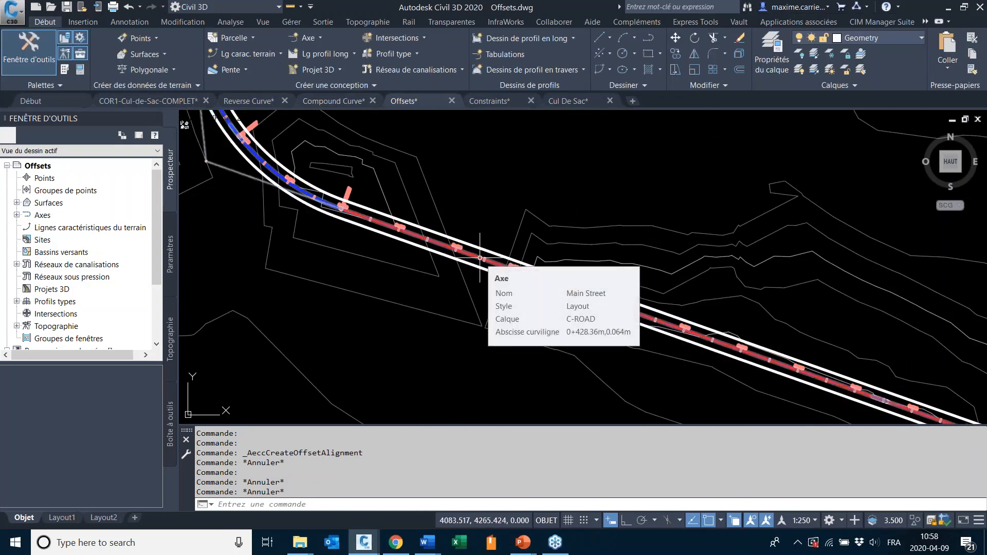
pyautogui.click(480, 258)
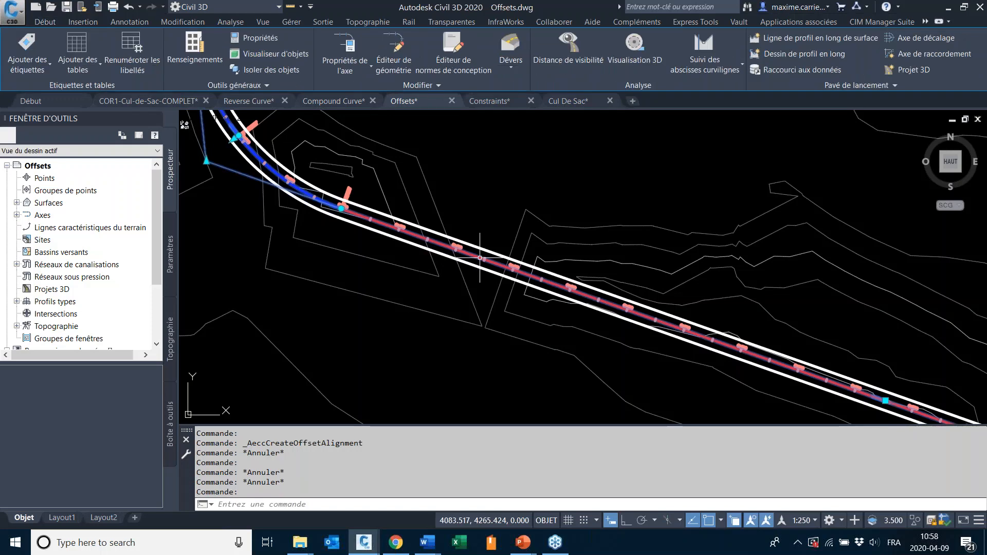
pyautogui.moveTo(641, 234); pyautogui.dragTo(467, 137, button='middle')
pyautogui.scroll(-2, 553, 279)
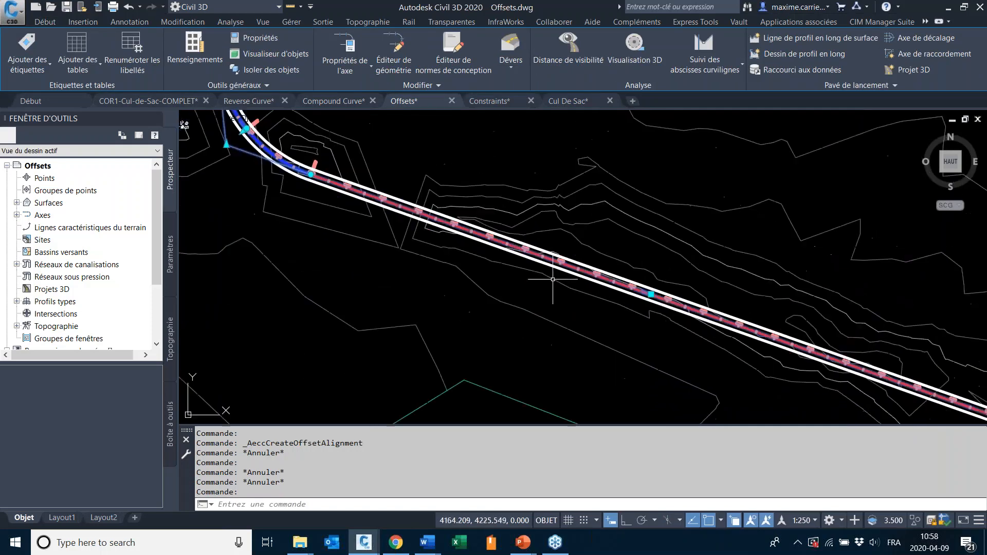
pyautogui.hotkey('ctrl', 'z')
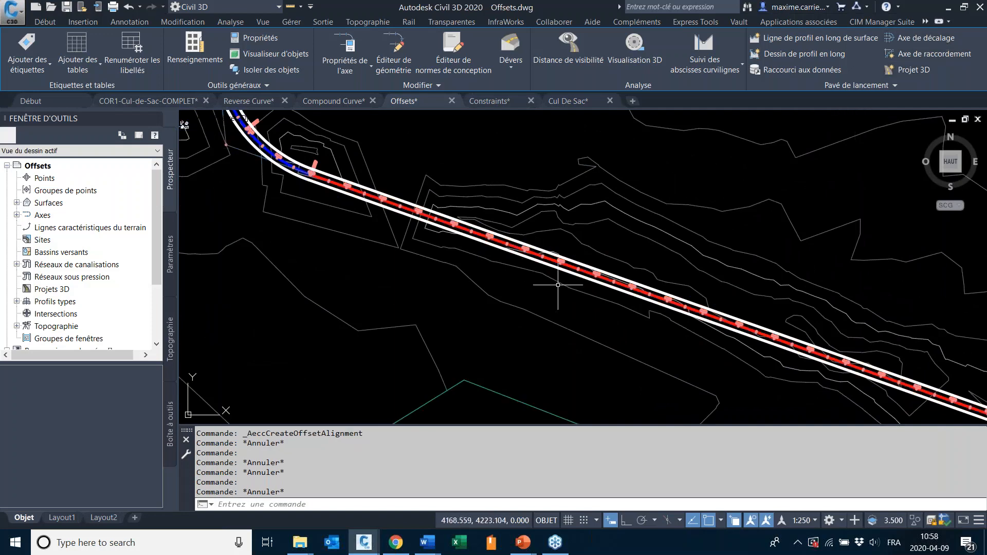
pyautogui.click(601, 285)
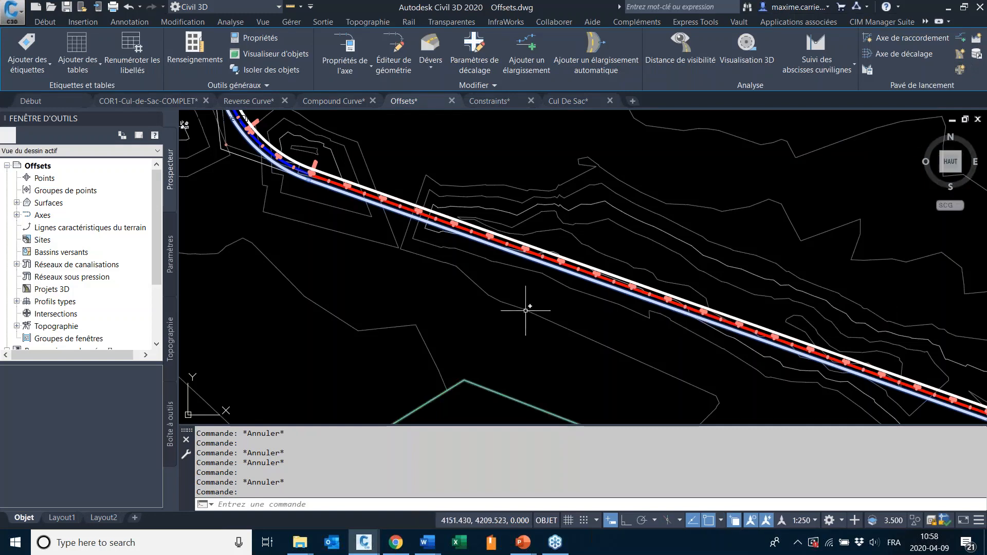
pyautogui.moveTo(526, 310)
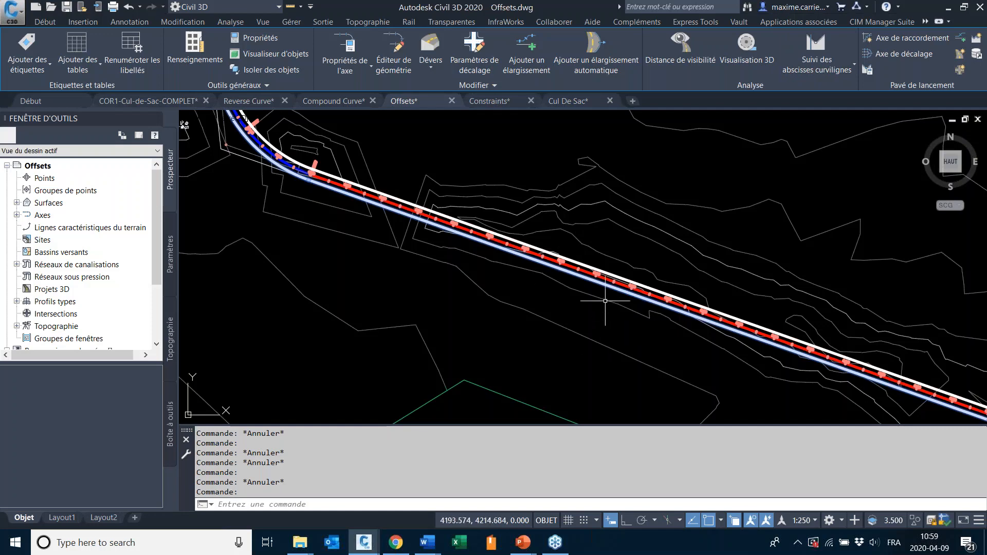
pyautogui.press('Escape')
# - Examine the widening parameters and general options in the offset alignment creation settings for Main Street, then clear the selection
pyautogui.click(577, 262)
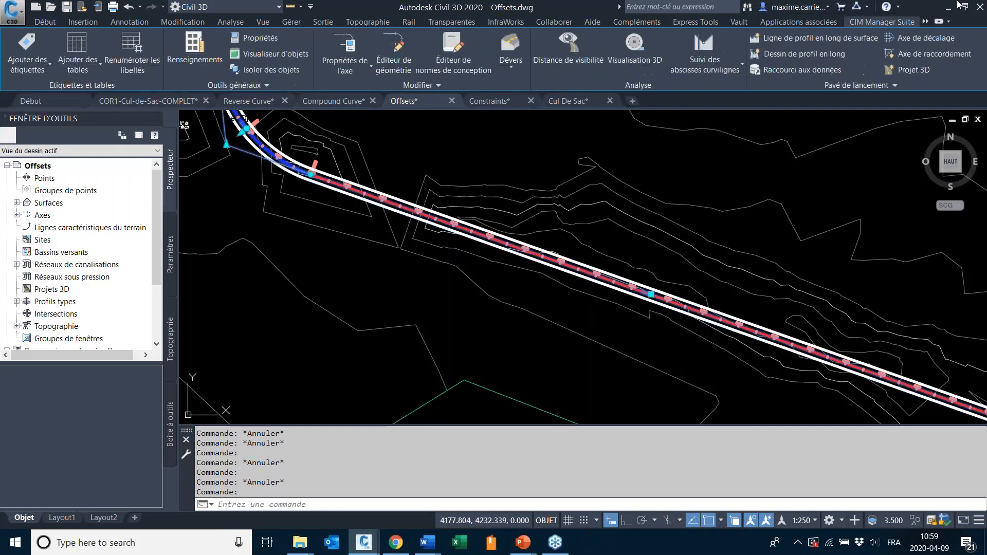
pyautogui.click(903, 39)
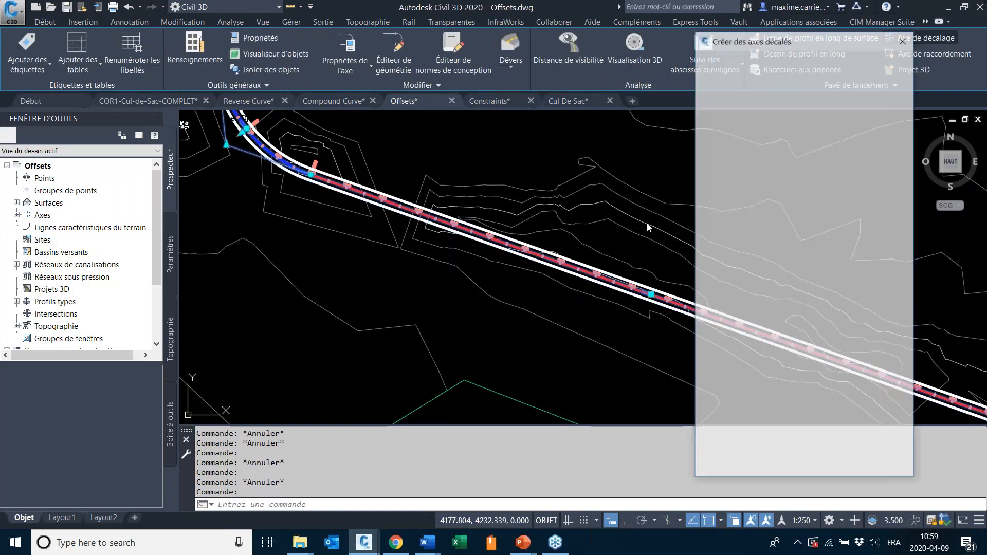
pyautogui.click(862, 246)
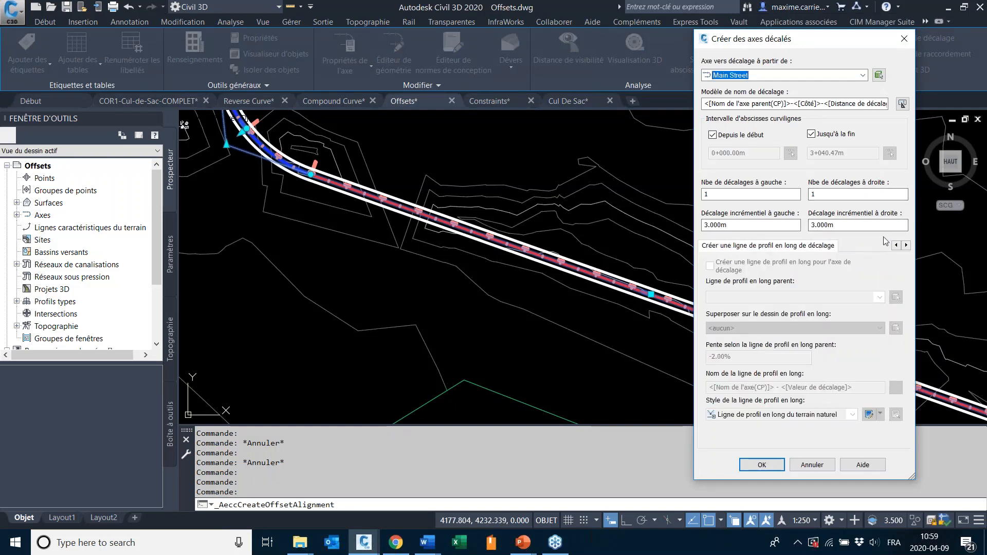
pyautogui.click(898, 246)
pyautogui.click(897, 245)
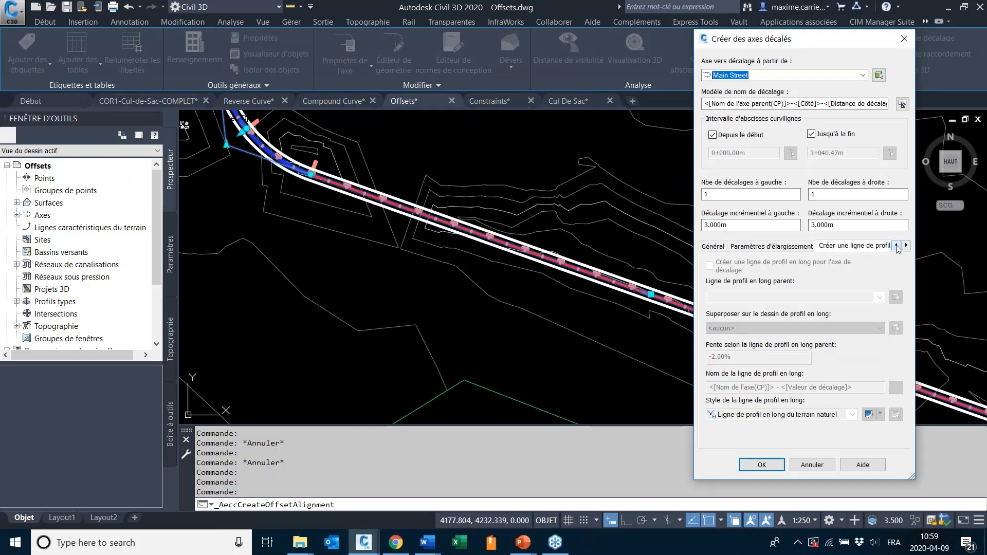
pyautogui.click(800, 247)
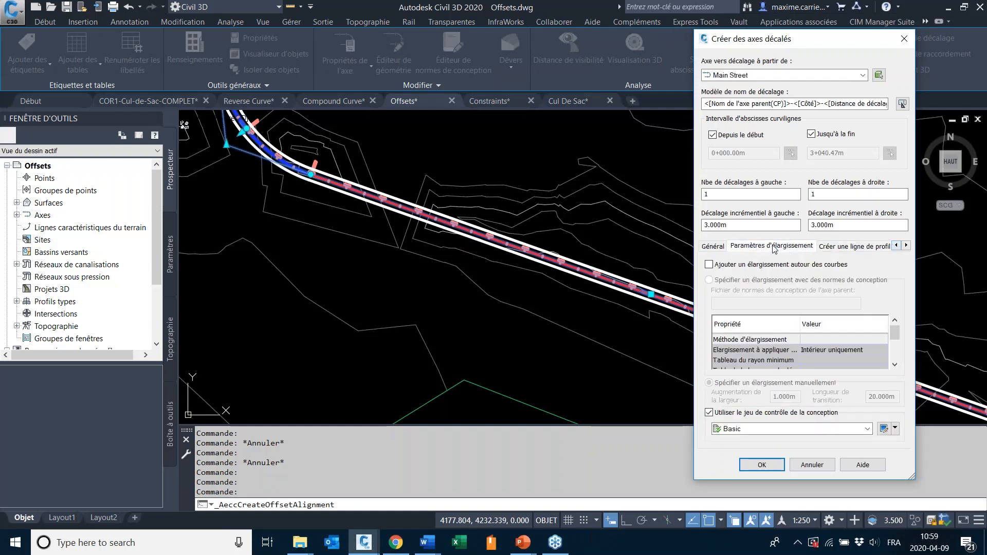
pyautogui.click(715, 247)
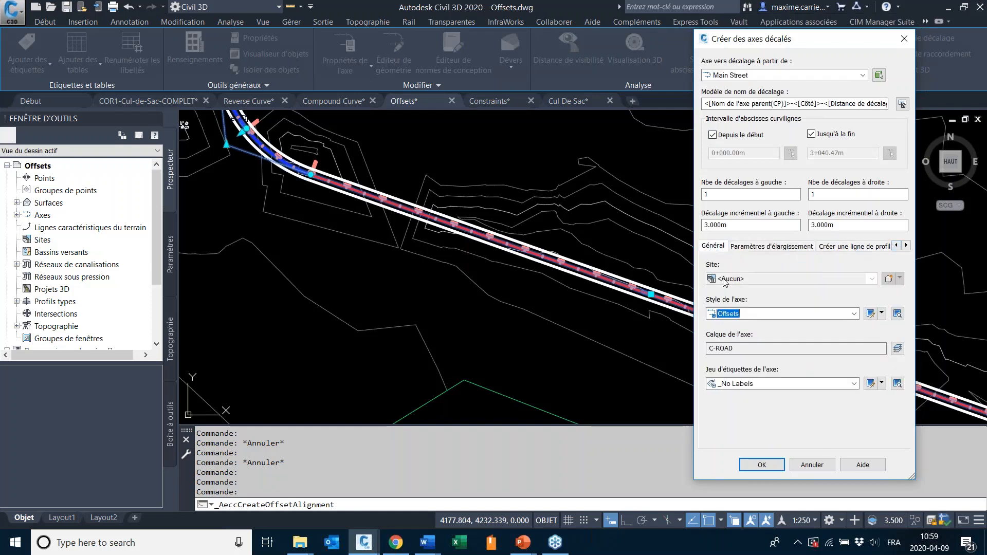
pyautogui.click(762, 465)
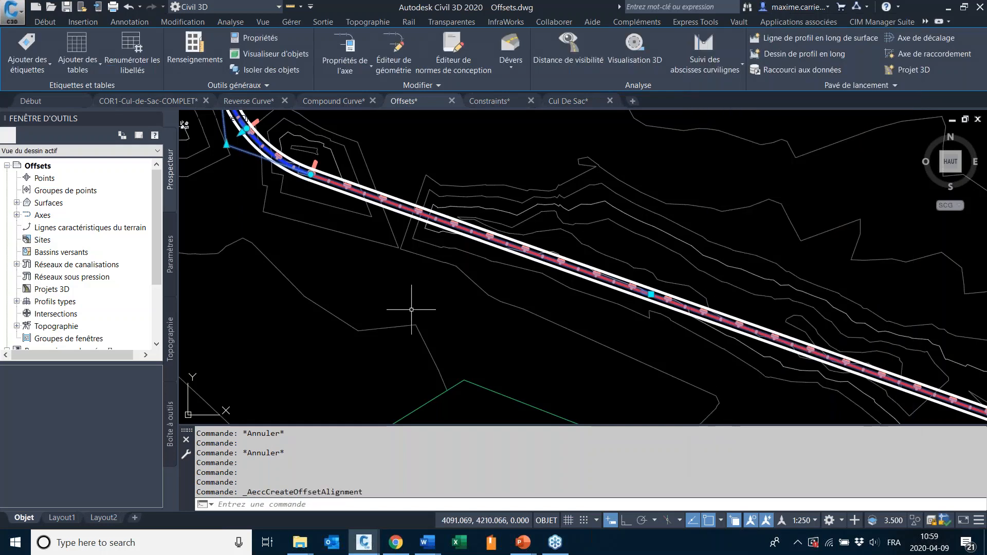
pyautogui.scroll(-2, 535, 312)
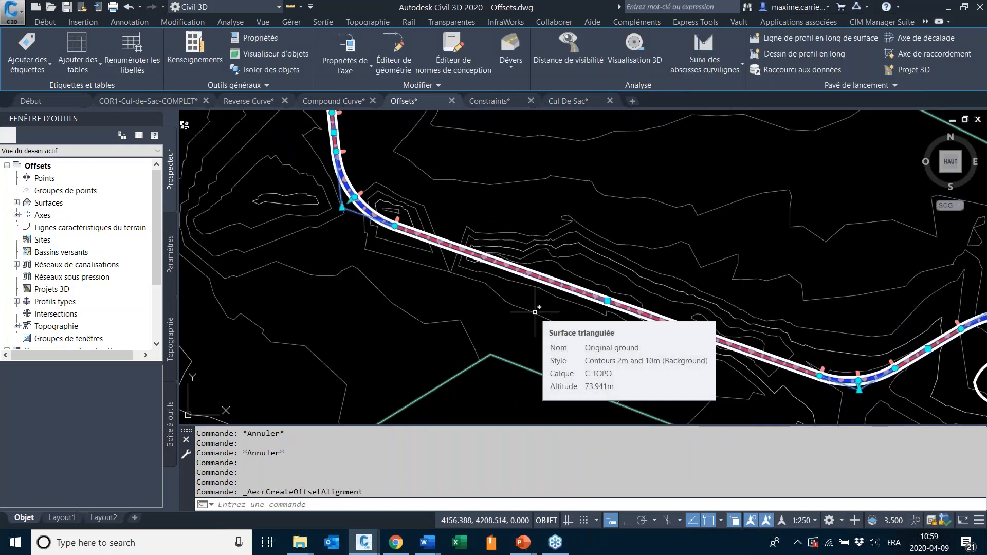
pyautogui.press('Escape')
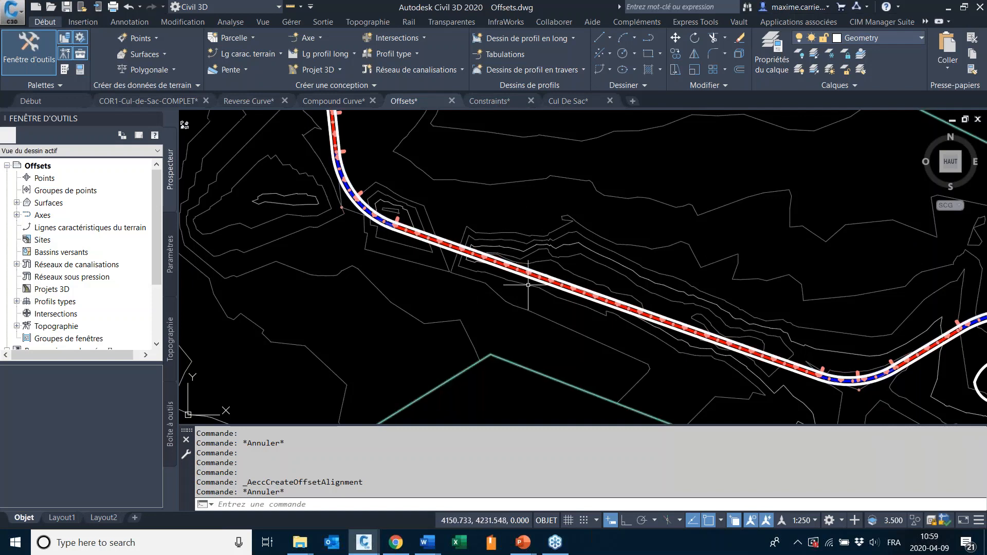
# - Pick the right 3 m offset alignment beside Main Street's long straight section
pyautogui.scroll(3, 571, 259)
pyautogui.click(561, 266)
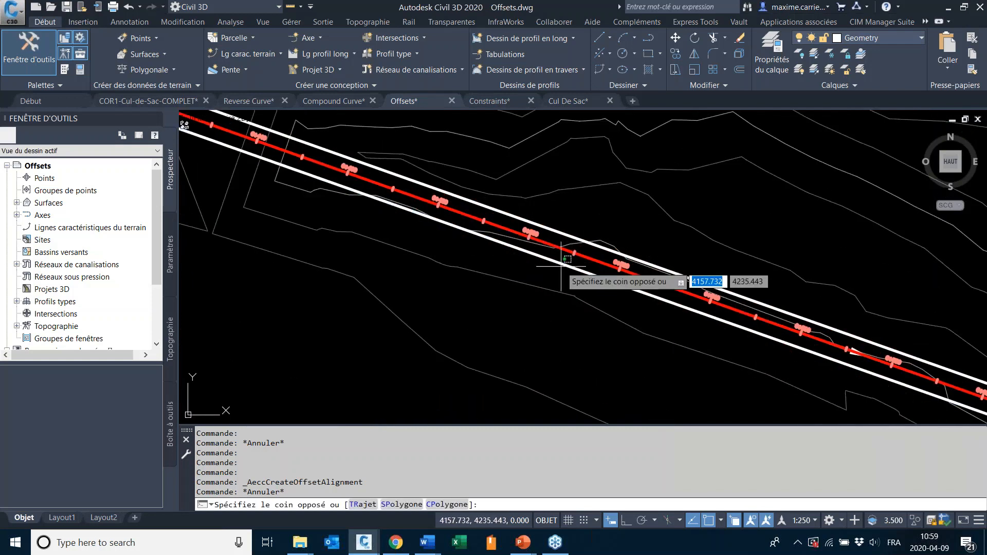
pyautogui.click(515, 242)
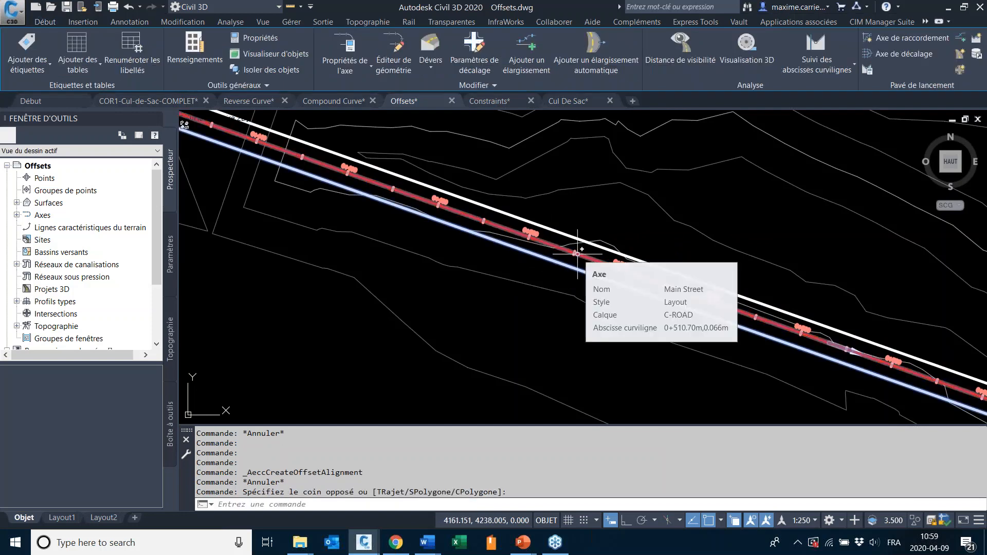
pyautogui.scroll(-4, 529, 262)
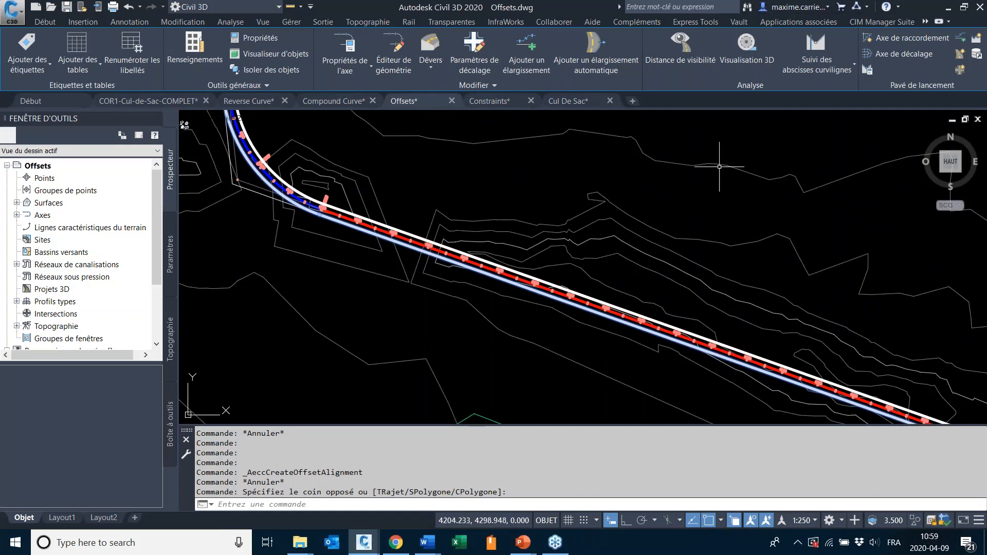
pyautogui.moveTo(951, 170)
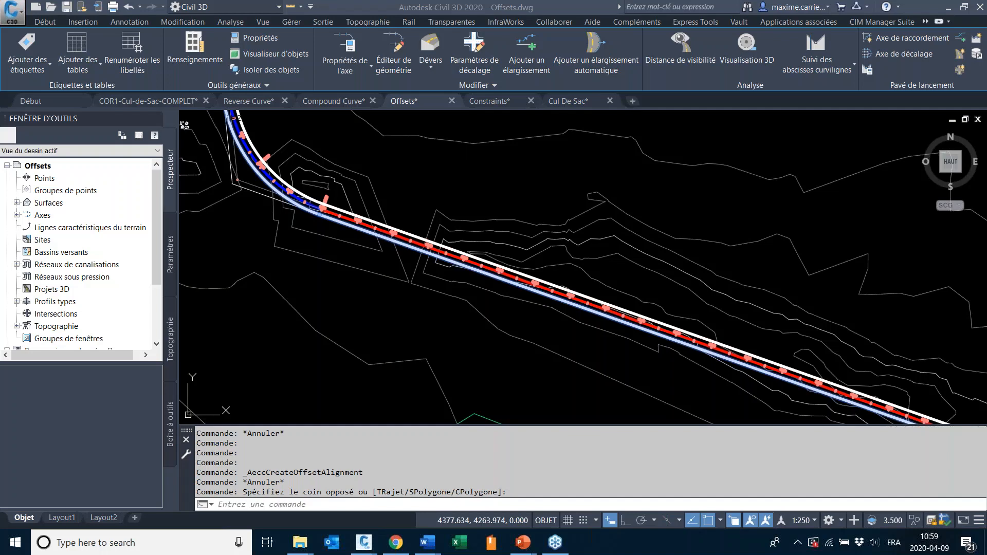
pyautogui.click(651, 366)
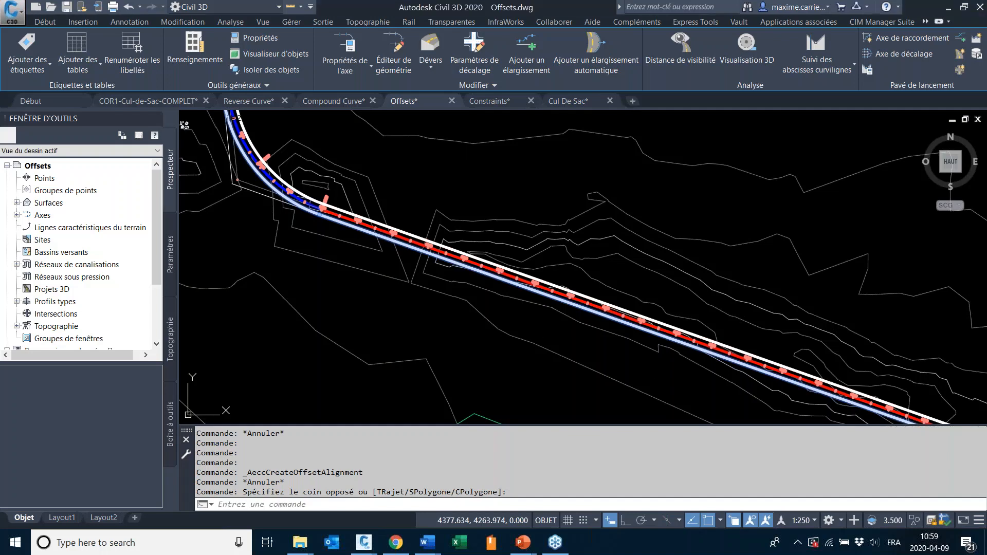
pyautogui.moveTo(610, 362)
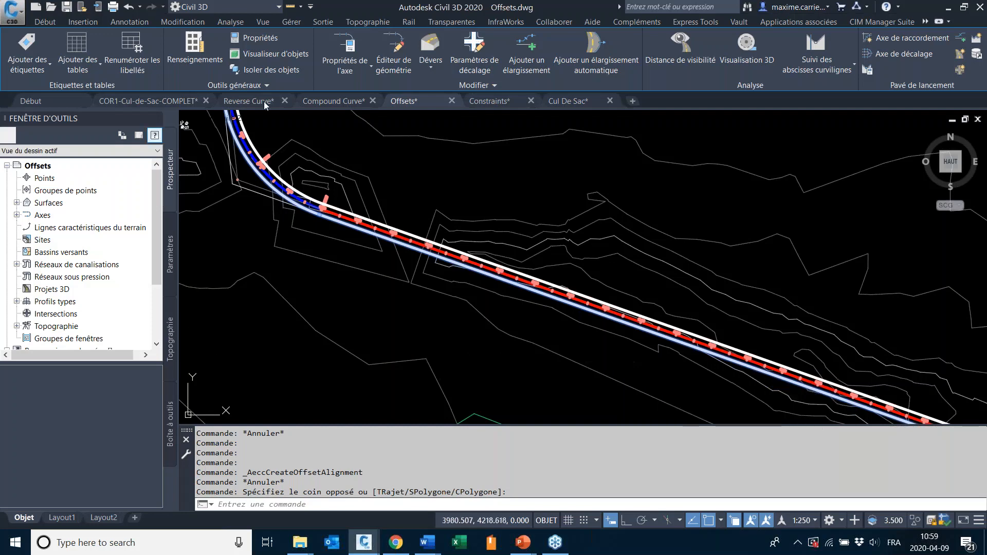
pyautogui.moveTo(313, 270)
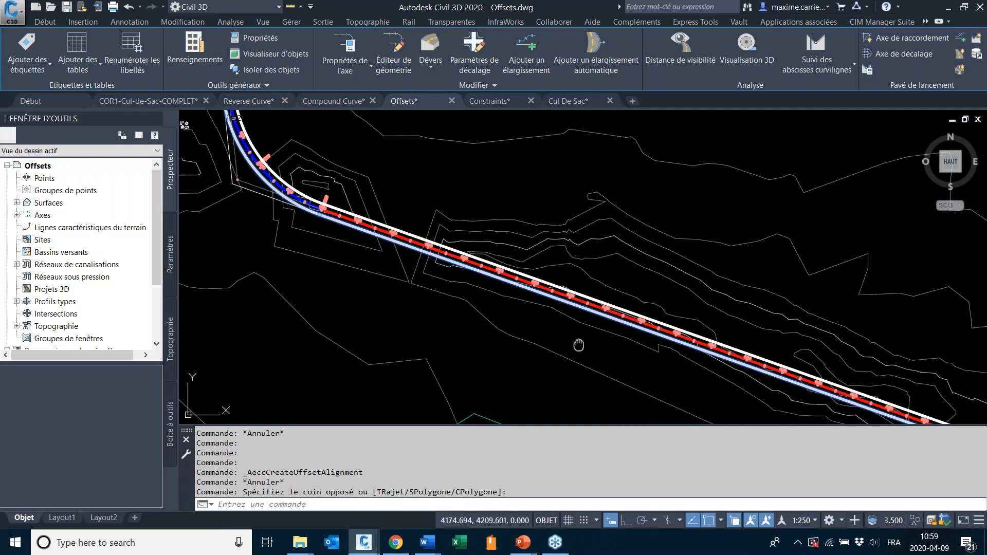
pyautogui.scroll(2, 569, 320)
pyautogui.scroll(3, 636, 329)
pyautogui.moveTo(636, 329)
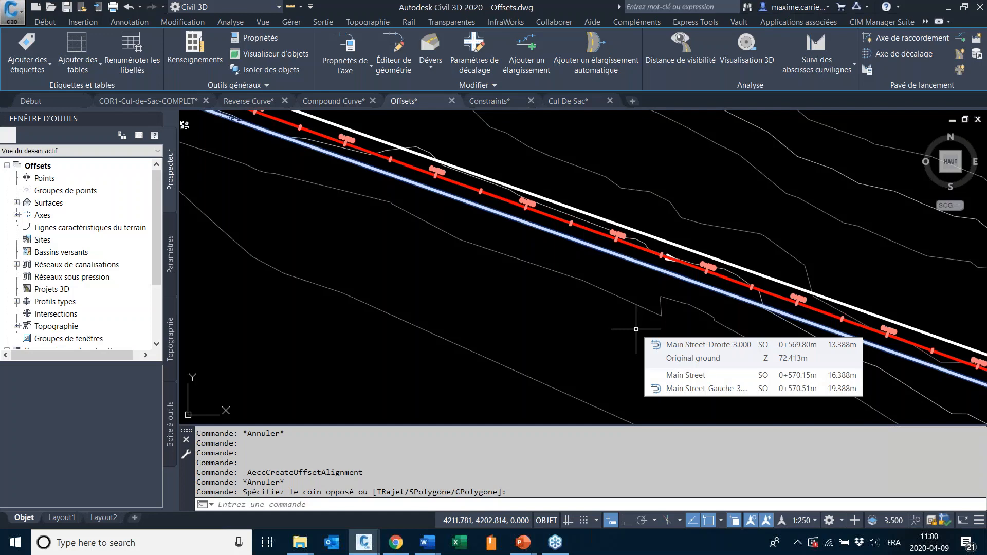
pyautogui.scroll(-3, 632, 341)
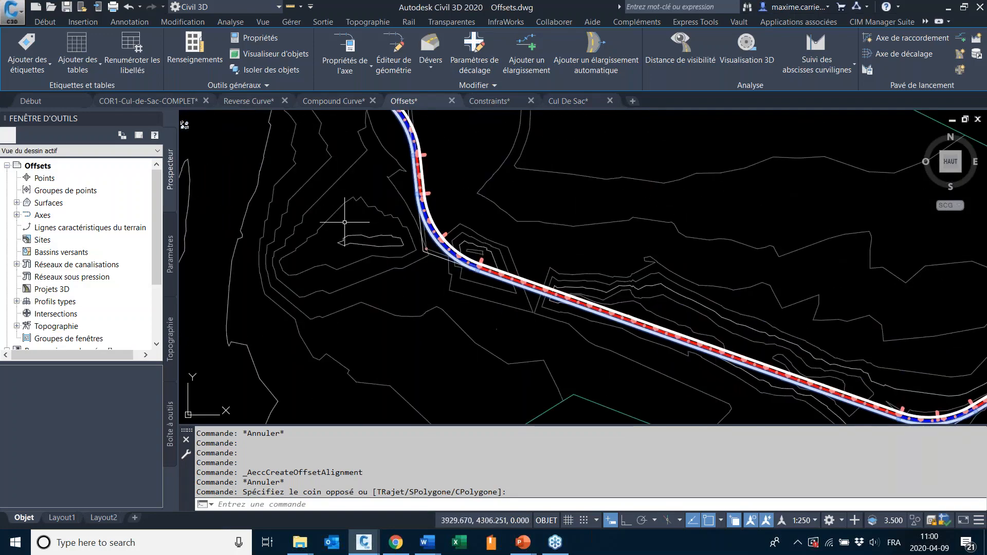
pyautogui.scroll(4, 490, 278)
pyautogui.scroll(-5, 567, 186)
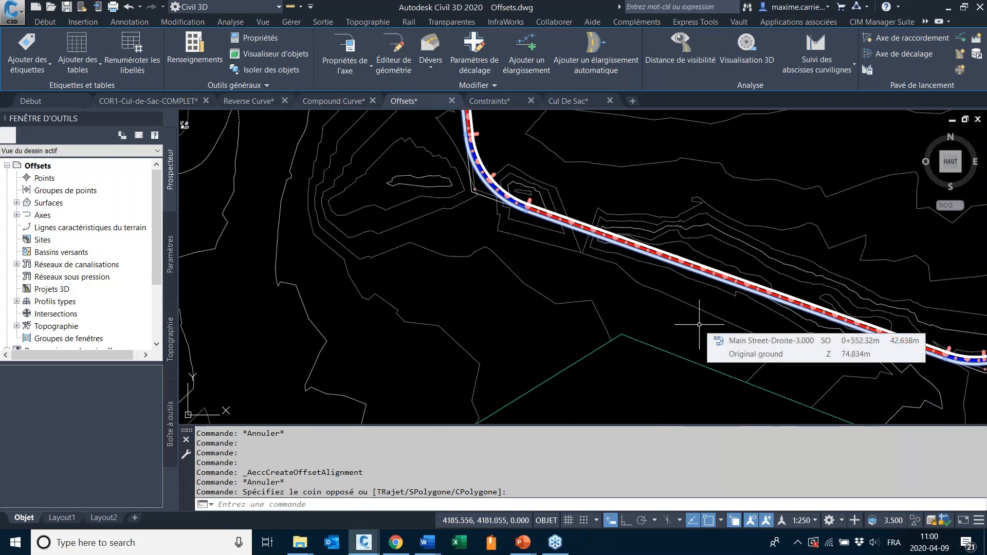
pyautogui.moveTo(690, 325); pyautogui.dragTo(553, 309, button='middle')
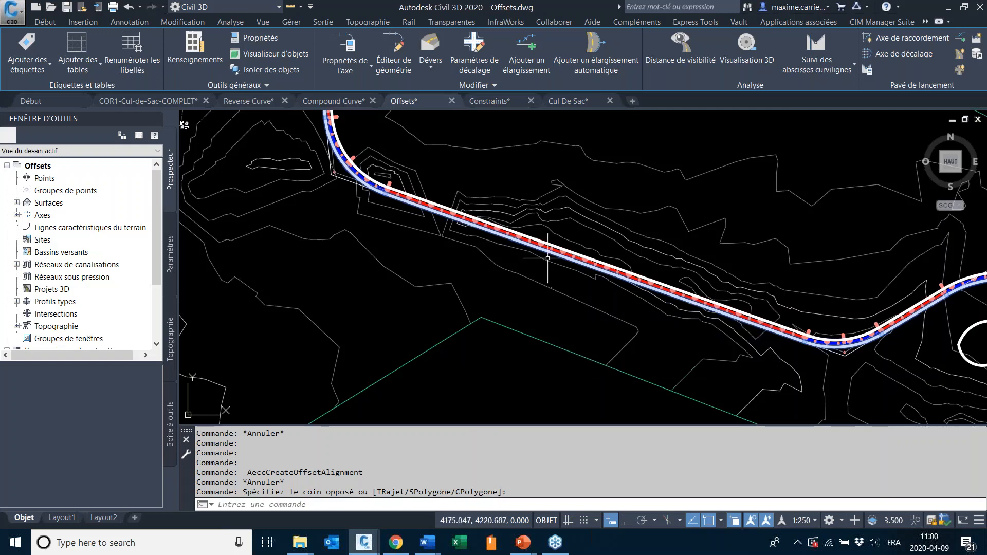
# - Clear the selection and reselect the right 3 m offset alignment along Main Street's long straight section
pyautogui.scroll(4, 566, 257)
pyautogui.press('Escape')
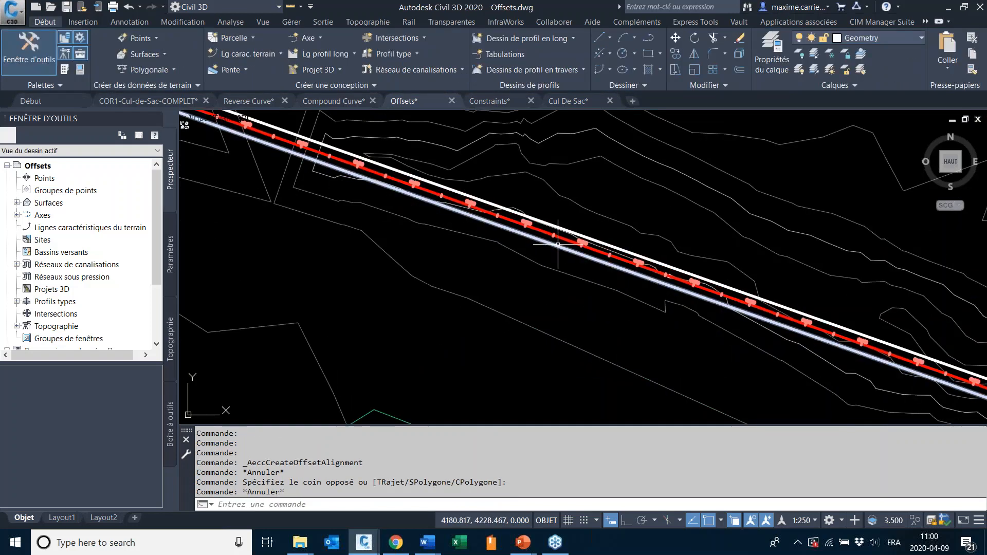
pyautogui.click(560, 248)
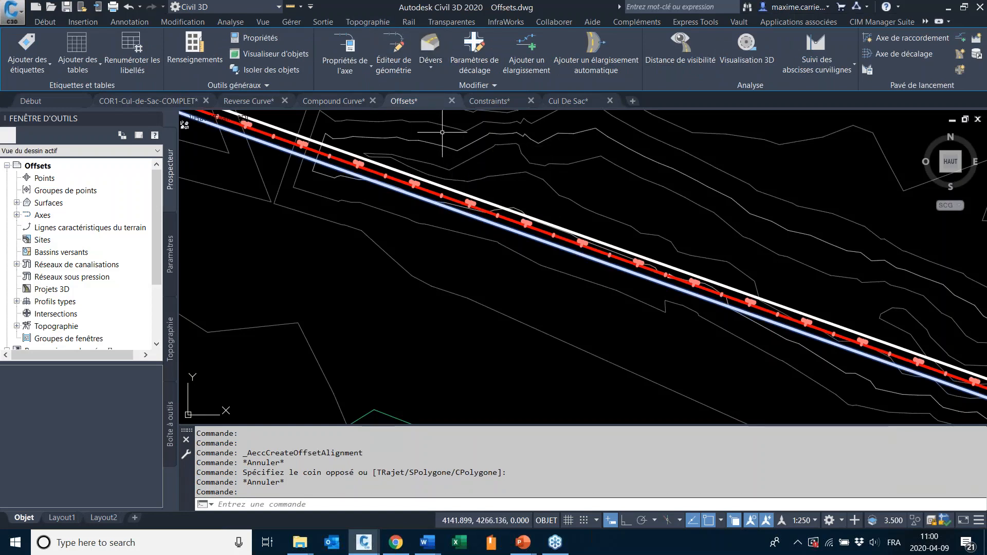
pyautogui.scroll(-2, 512, 264)
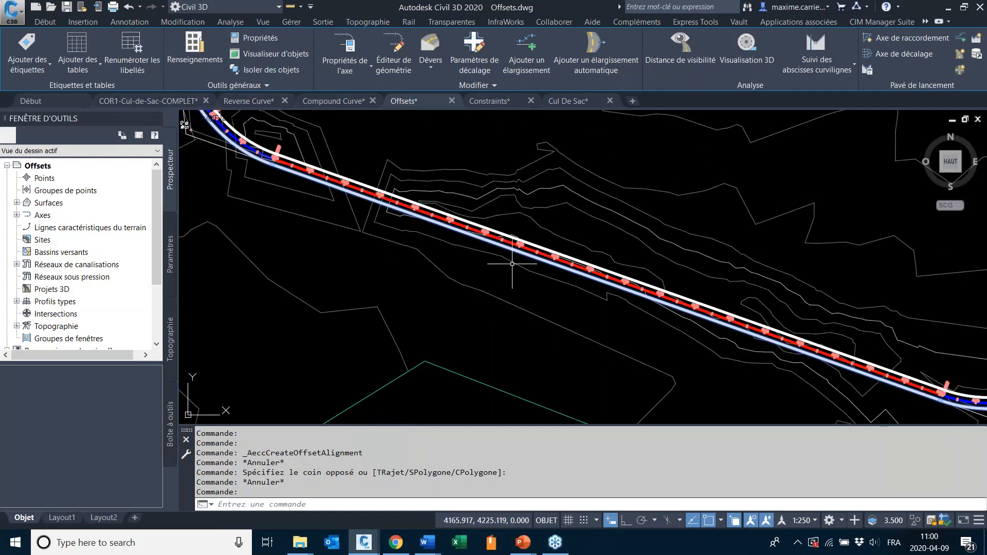
# - Review the offset alignment parameters of the right 3 m offset beside Main Street, then close them
pyautogui.moveTo(512, 264)
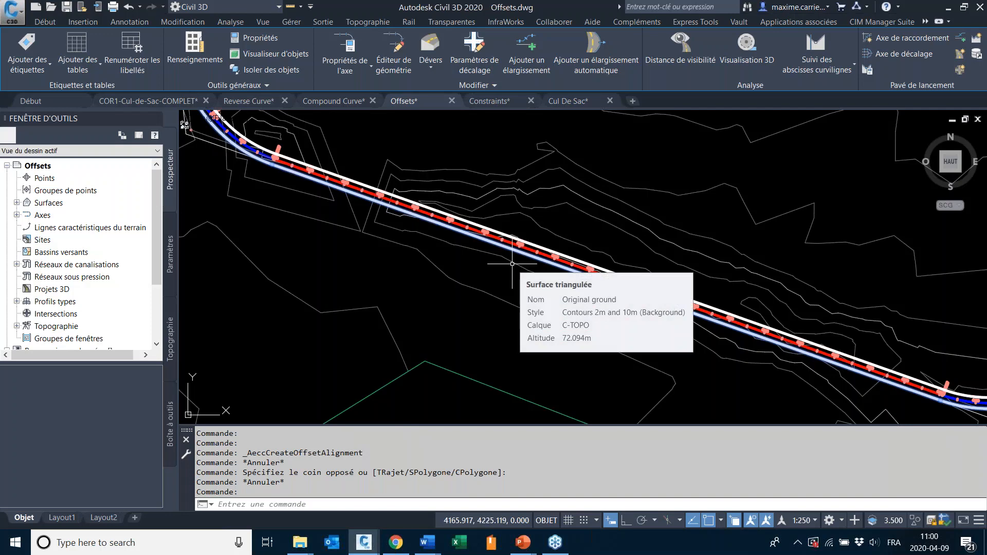
pyautogui.click(493, 42)
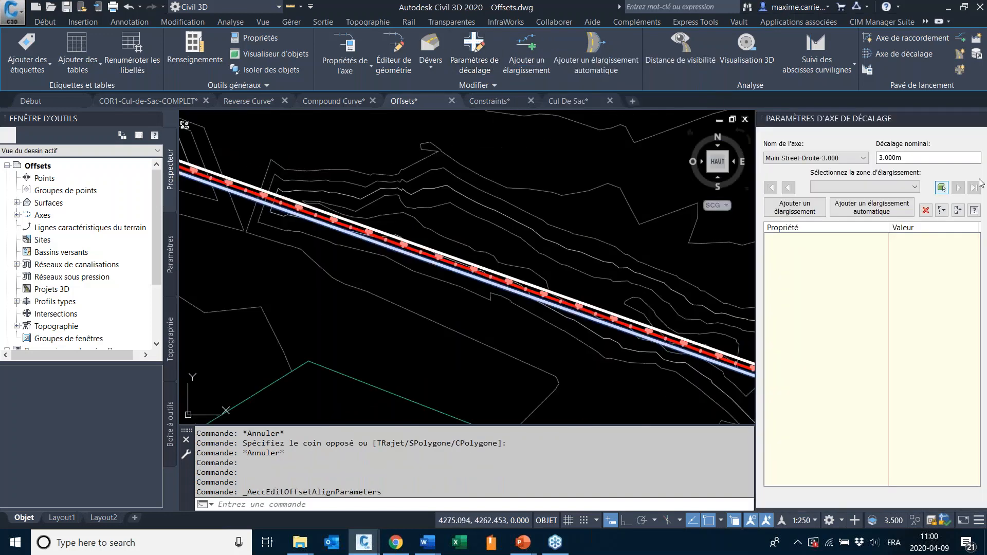
pyautogui.click(982, 41)
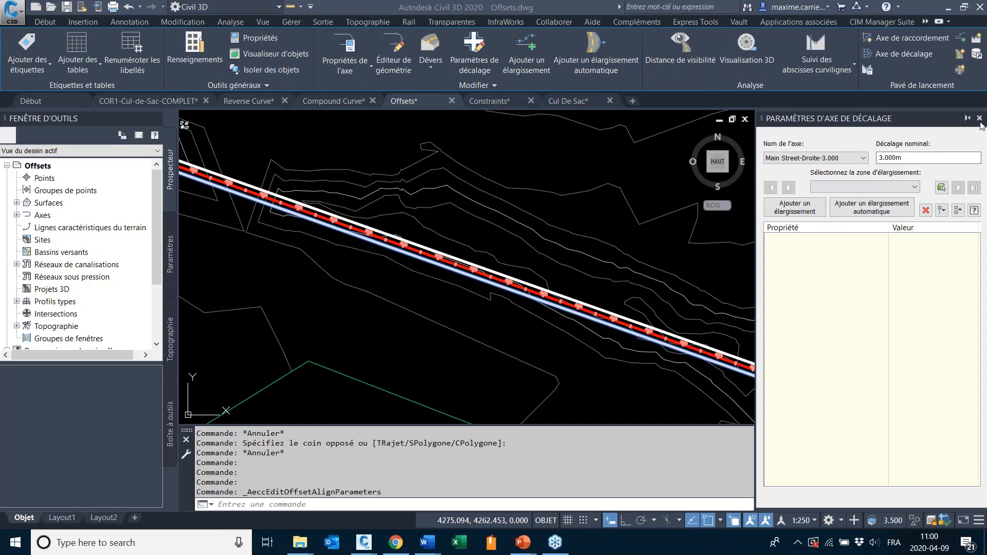
pyautogui.click(981, 122)
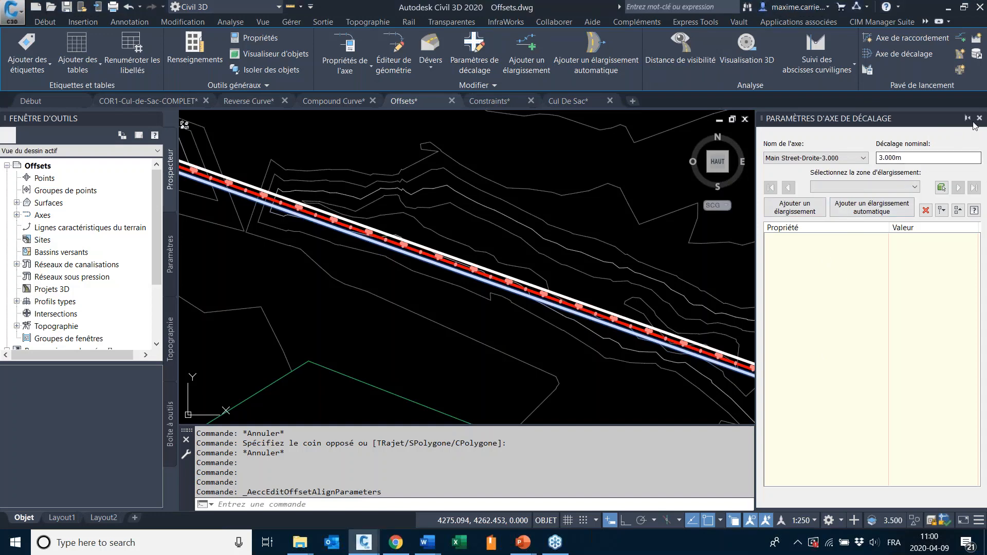
pyautogui.click(980, 118)
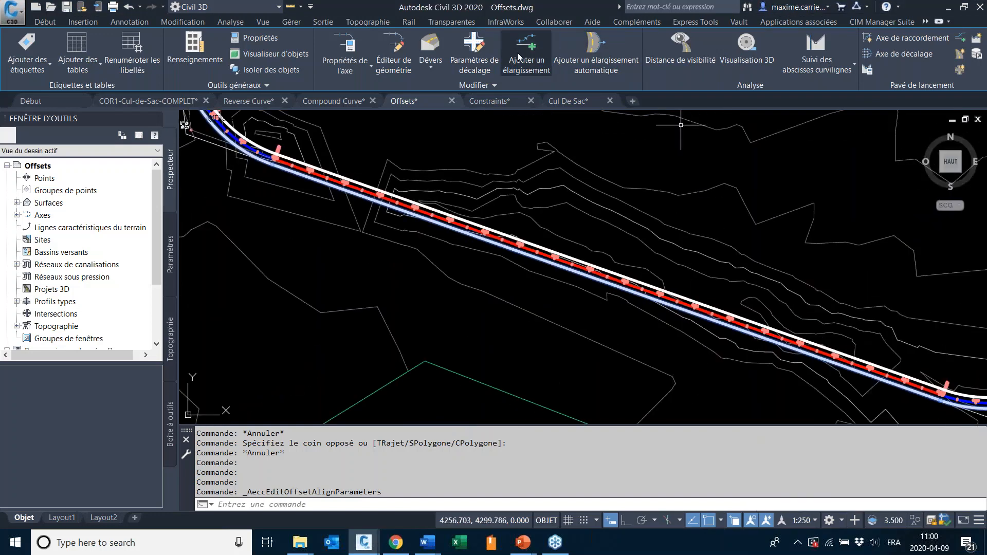
# - Begin a widening on the right offset without creating a new alignment, with its start station at 500
pyautogui.scroll(4, 562, 227)
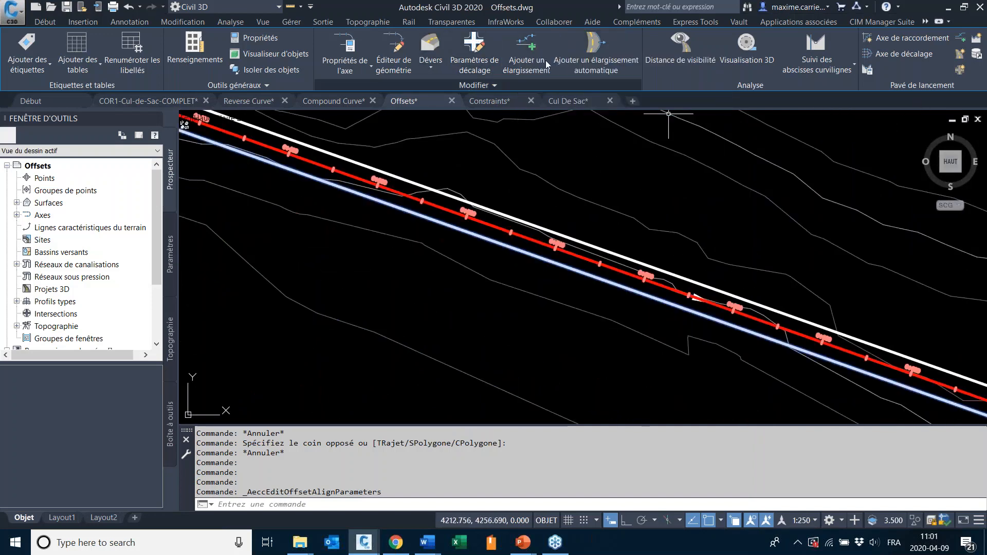
pyautogui.moveTo(360, 203); pyautogui.dragTo(359, 231, button='middle')
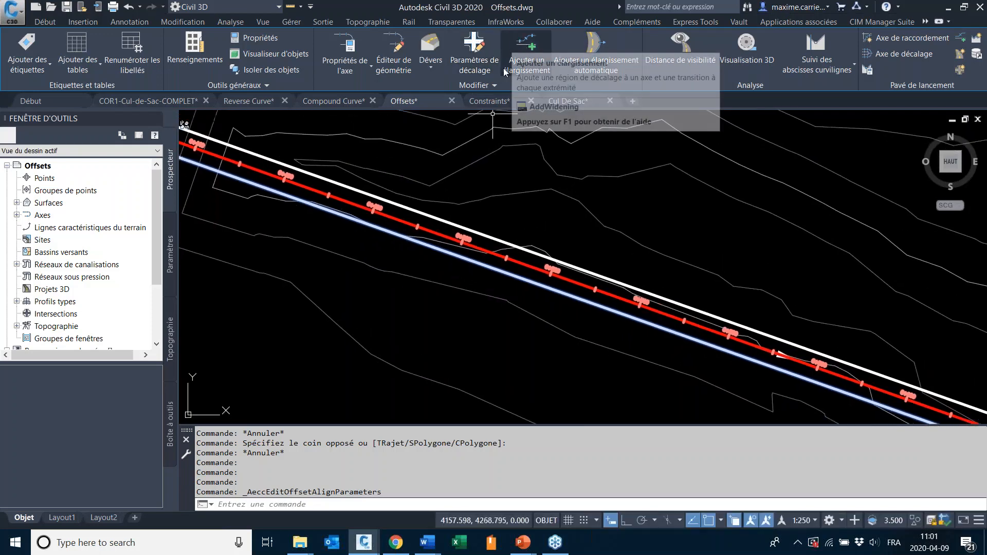
pyautogui.click(528, 45)
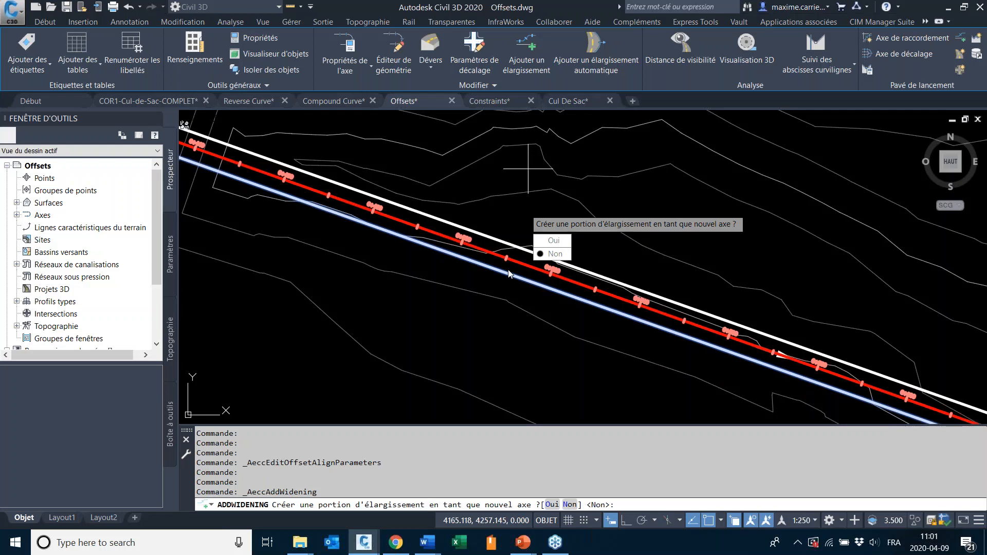
pyautogui.write('n')
pyautogui.press('Return')
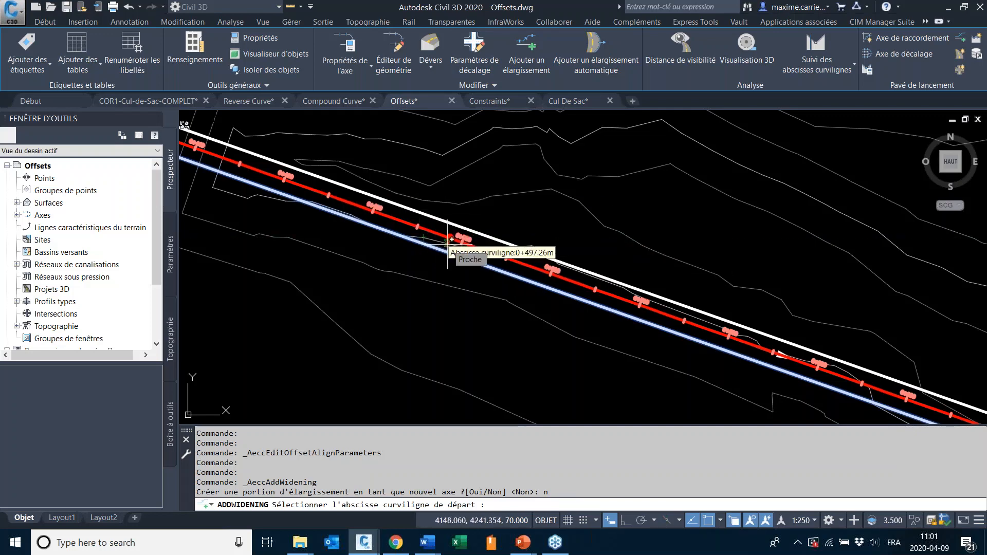
pyautogui.write('5')
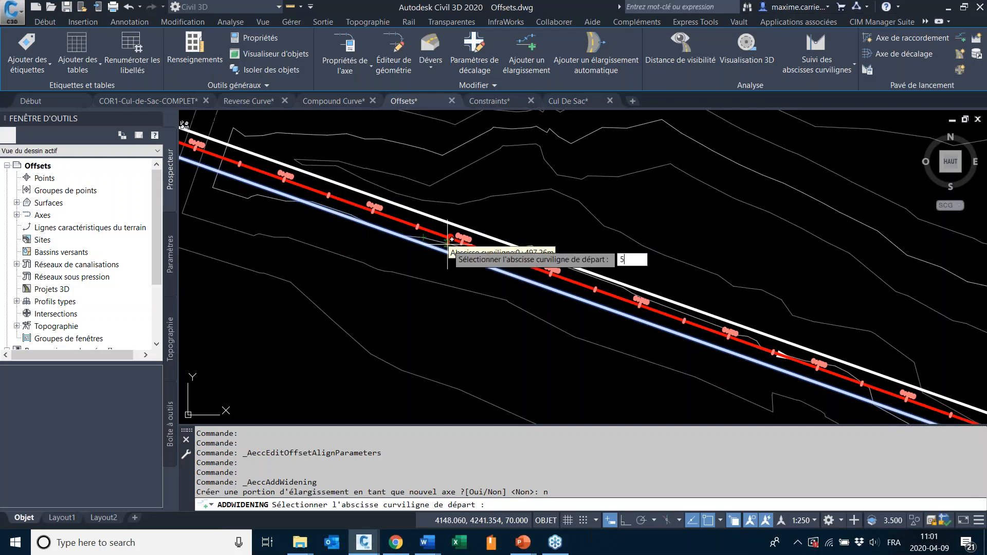
pyautogui.write('00')
pyautogui.press('Return')
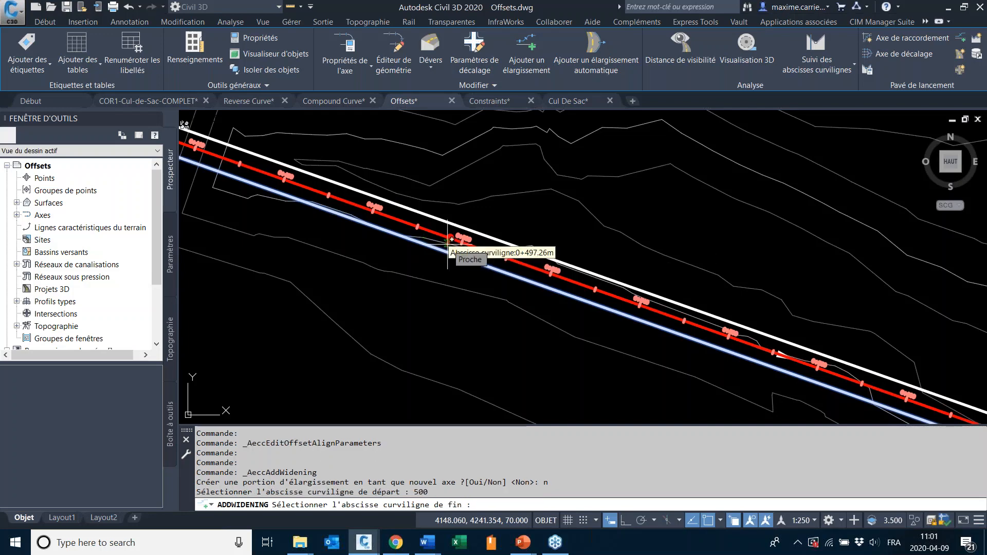
# - Finish the widening with an end station of 515 and a widening offset of 6 m
pyautogui.write('2')
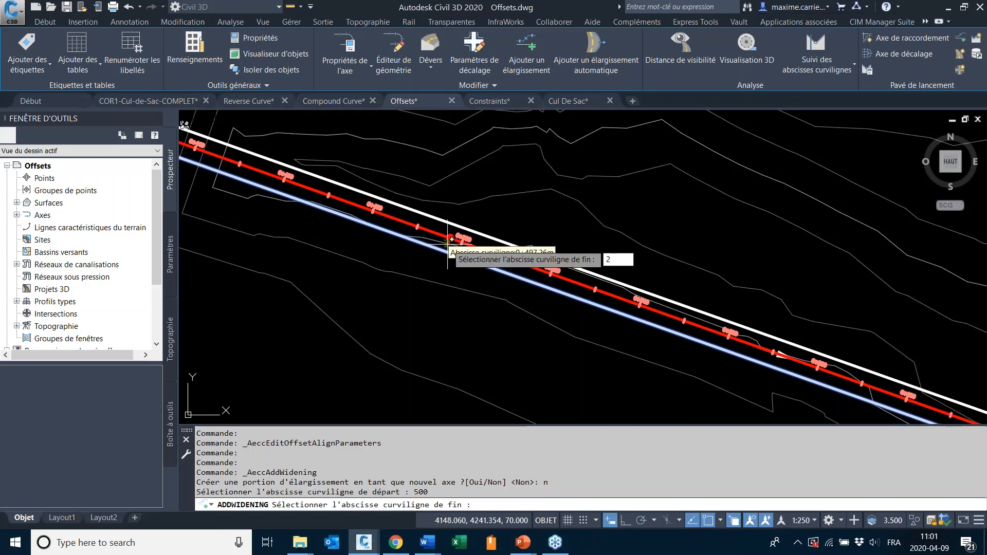
pyautogui.write('15')
pyautogui.press('Return')
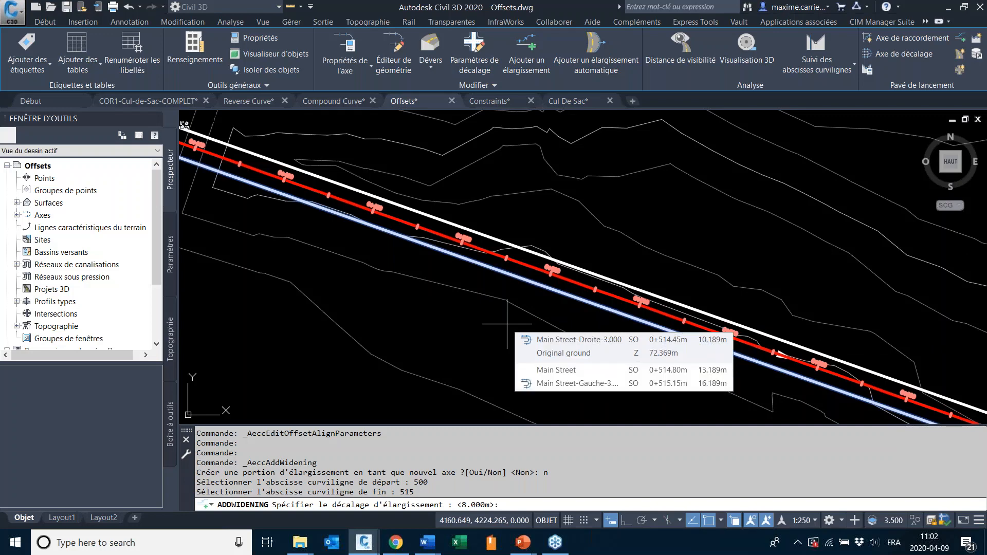
pyautogui.write('6')
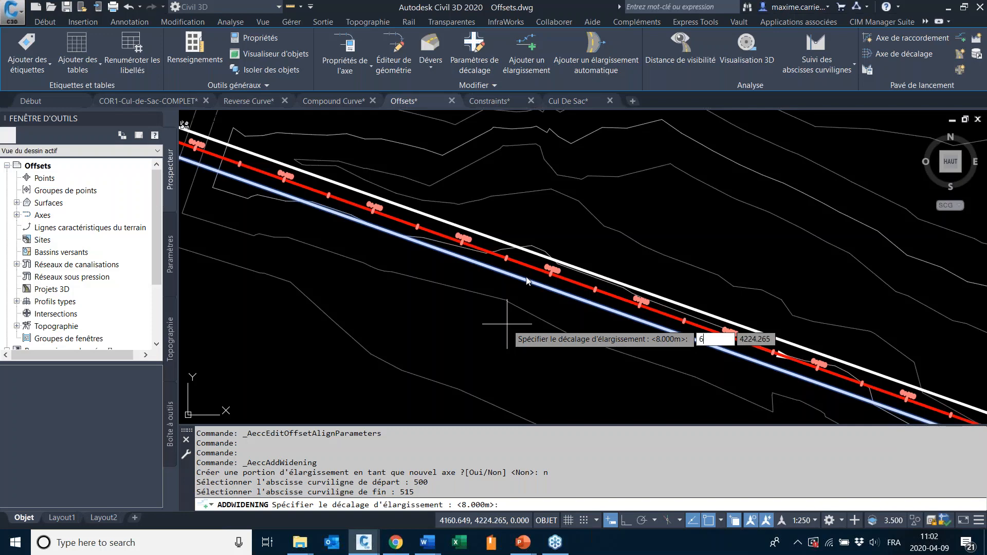
pyautogui.press('Return')
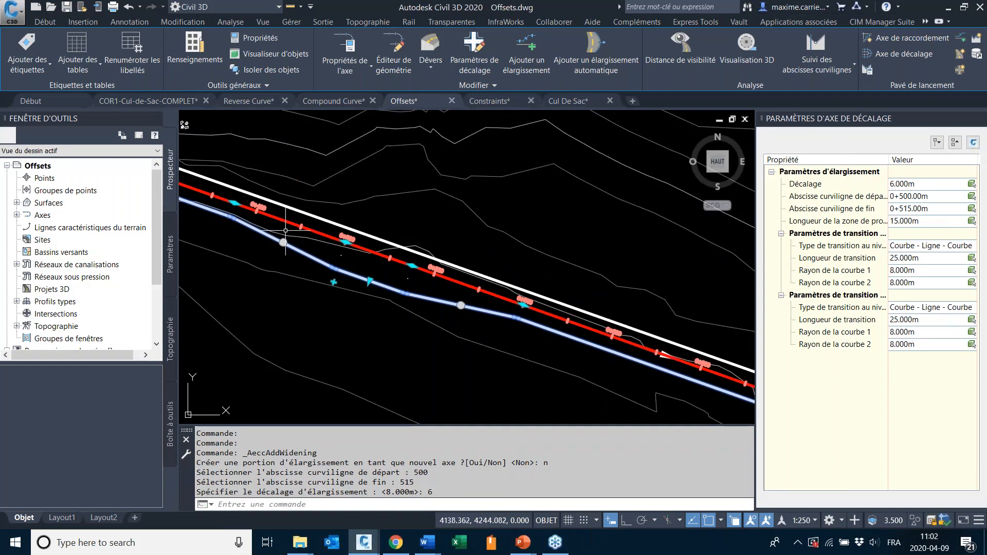
# - Examine the new widening's geometry along the right offset and the transition types available for its entry
pyautogui.scroll(5, 360, 242)
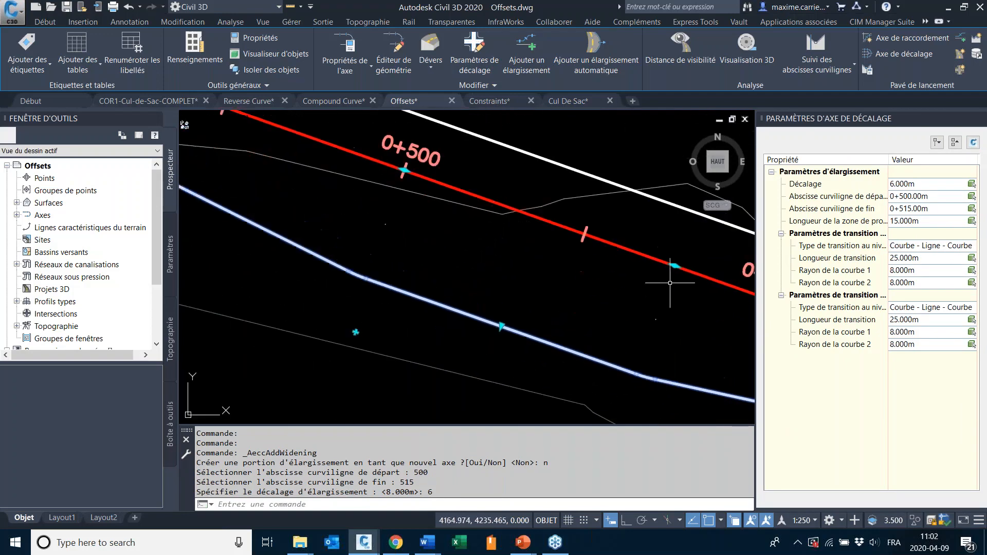
pyautogui.scroll(-4, 522, 252)
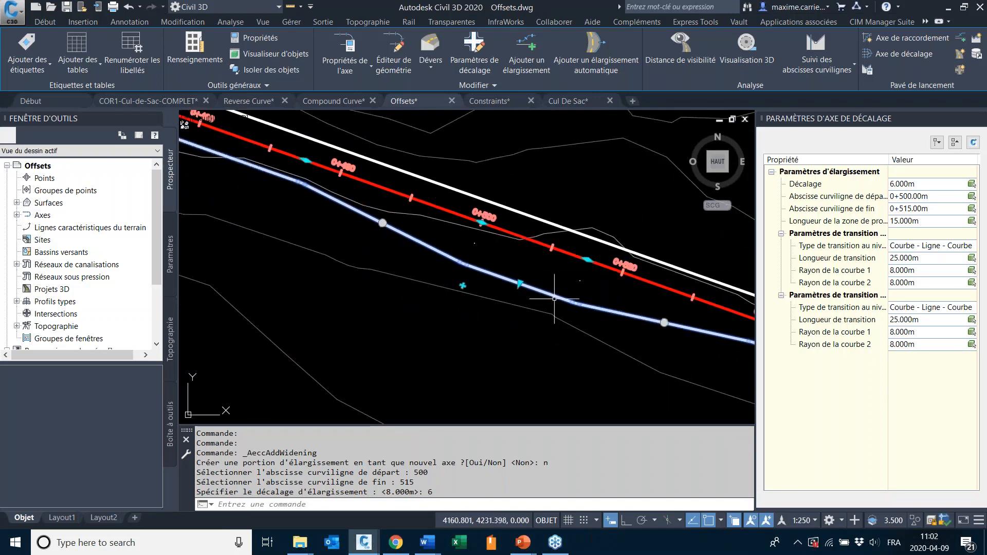
pyautogui.moveTo(549, 300); pyautogui.dragTo(451, 311, button='middle')
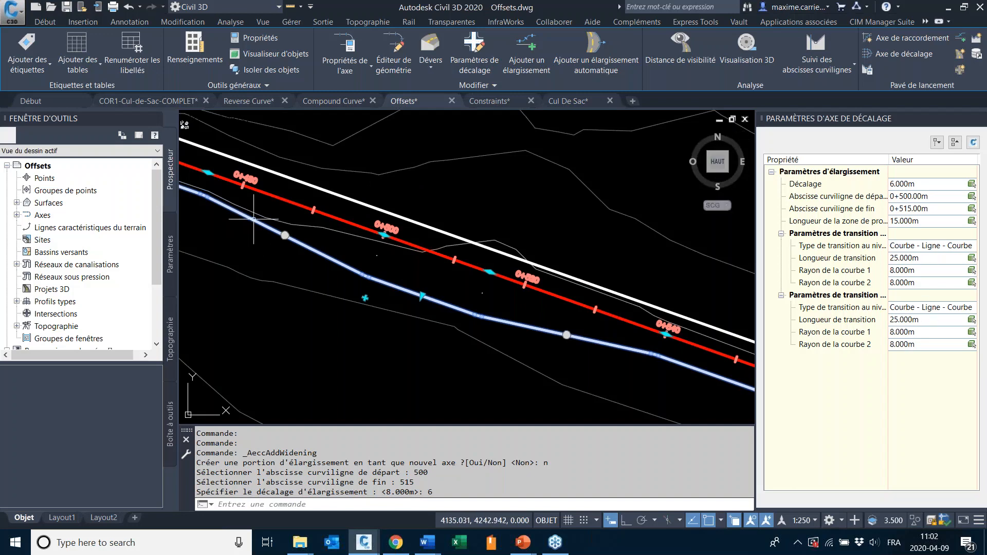
pyautogui.click(941, 249)
pyautogui.click(941, 249)
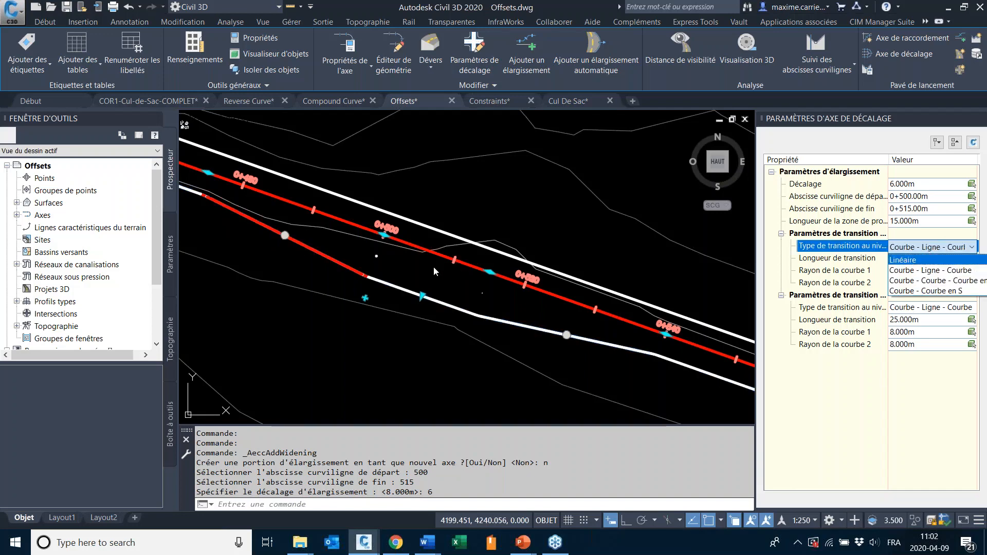
pyautogui.scroll(10, 379, 277)
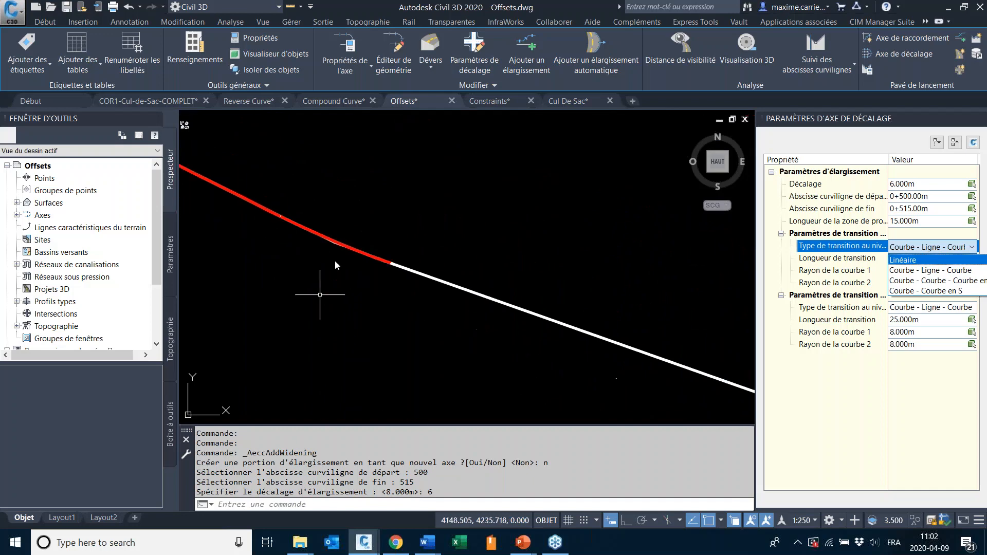
pyautogui.scroll(-8, 454, 255)
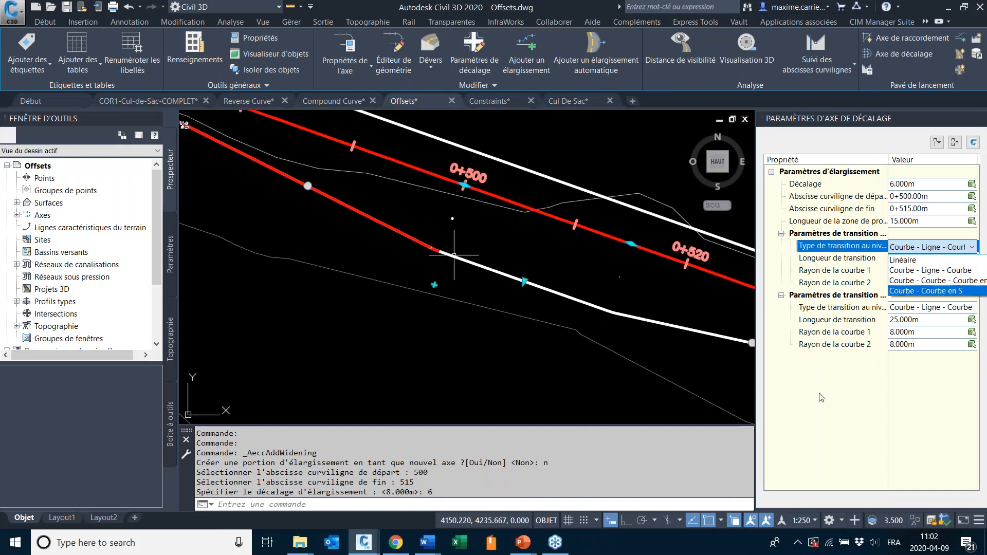
pyautogui.click(821, 433)
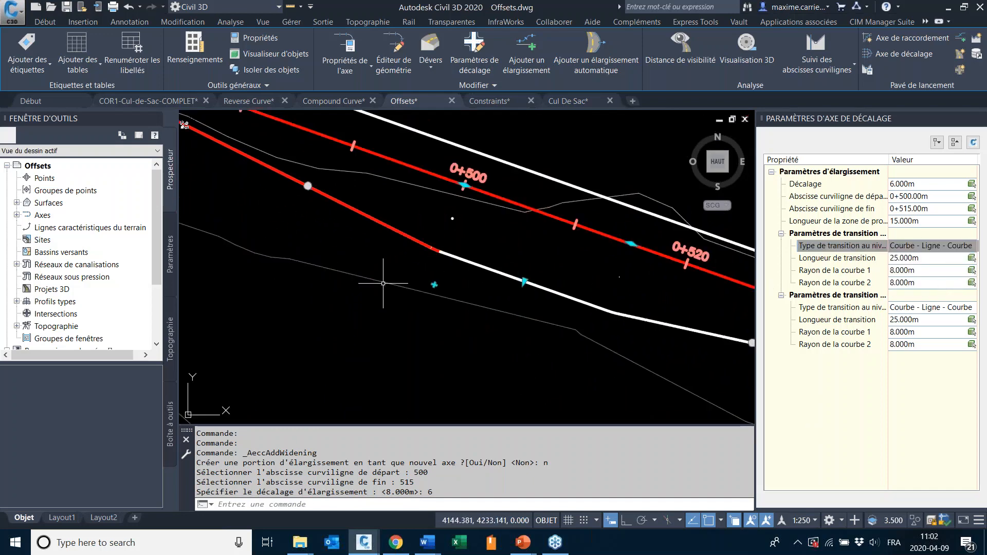
# - Set the transition length to 5 m at both the entry and the exit of the widening
pyautogui.click(925, 259)
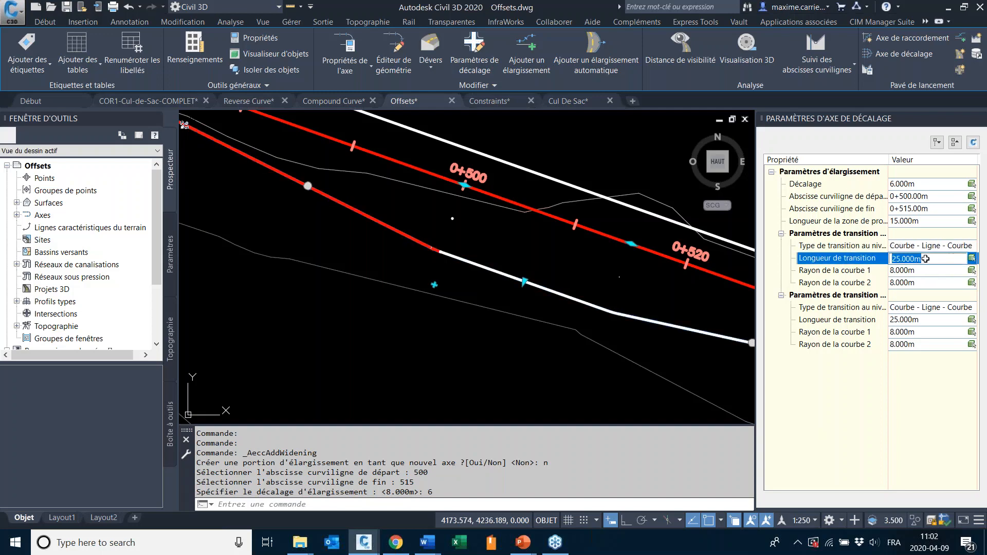
pyautogui.write('5')
pyautogui.click(921, 320)
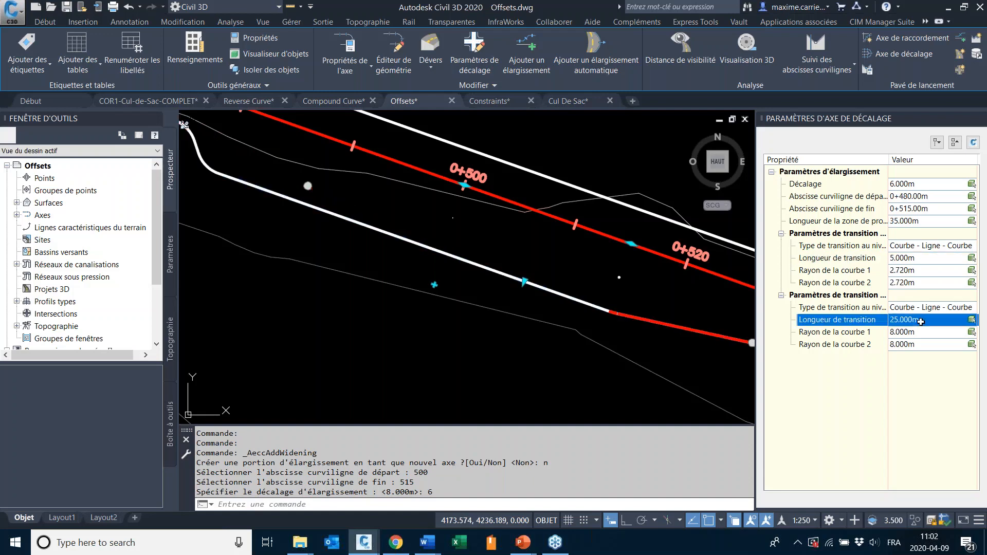
pyautogui.write('5')
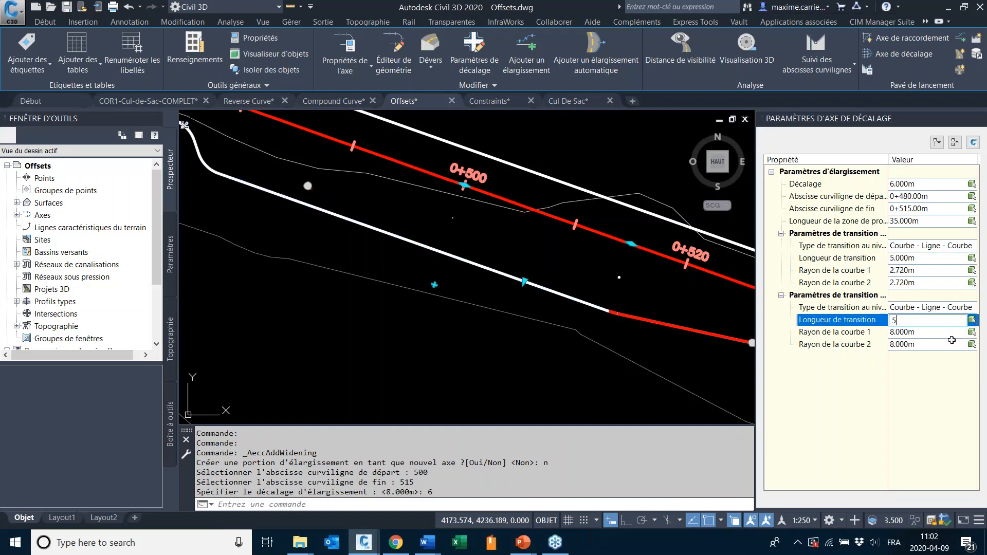
pyautogui.click(929, 373)
# - Inspect the shape of the widening's curve-line-curve transitions and the type options for the entry transition
pyautogui.moveTo(506, 260); pyautogui.dragTo(628, 309, button='middle')
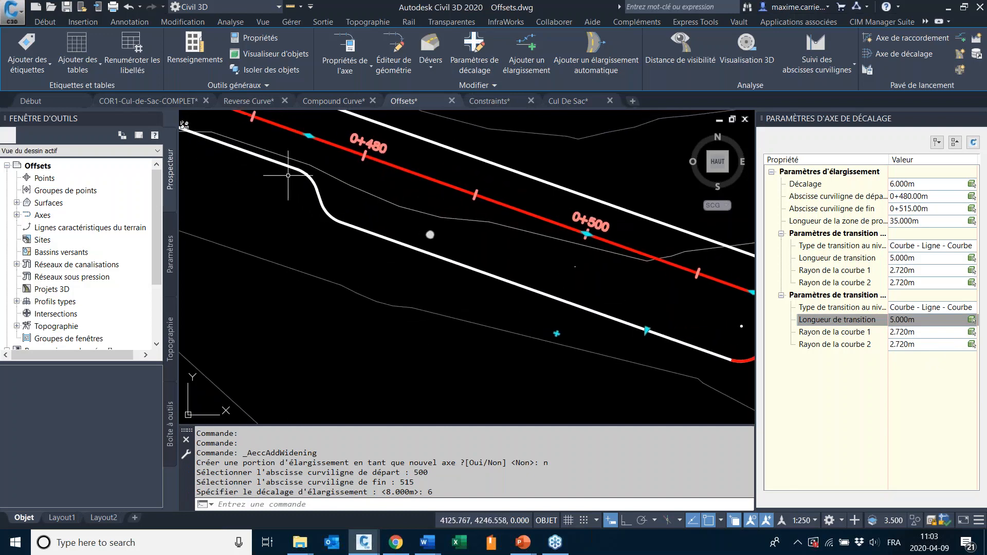
pyautogui.scroll(5, 282, 174)
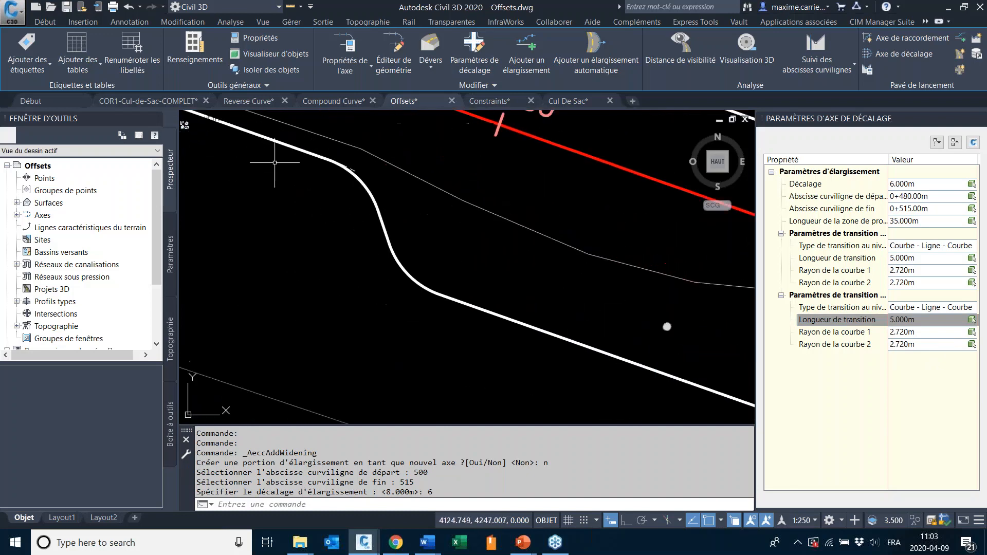
pyautogui.scroll(-5, 277, 170)
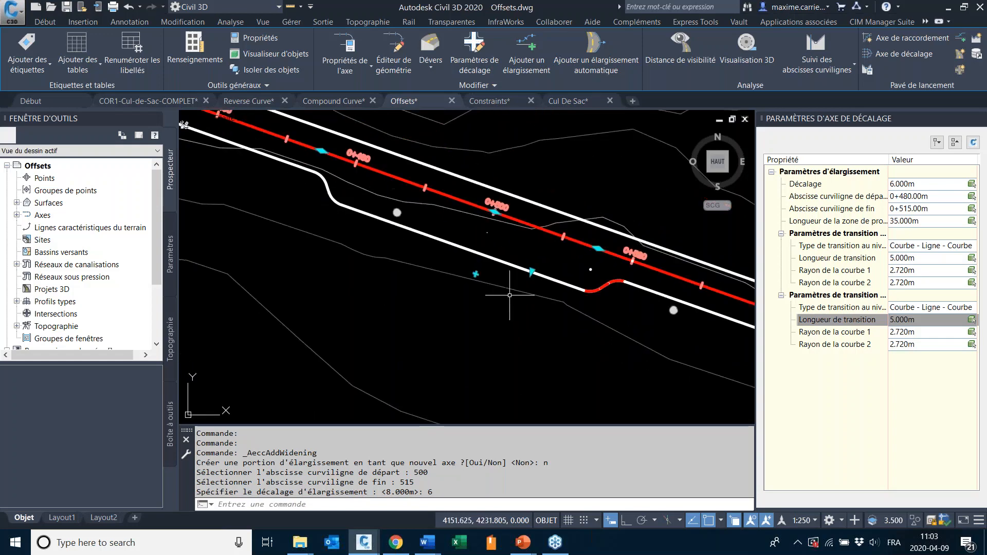
pyautogui.scroll(2, 285, 175)
pyautogui.moveTo(365, 171); pyautogui.dragTo(504, 242, button='middle')
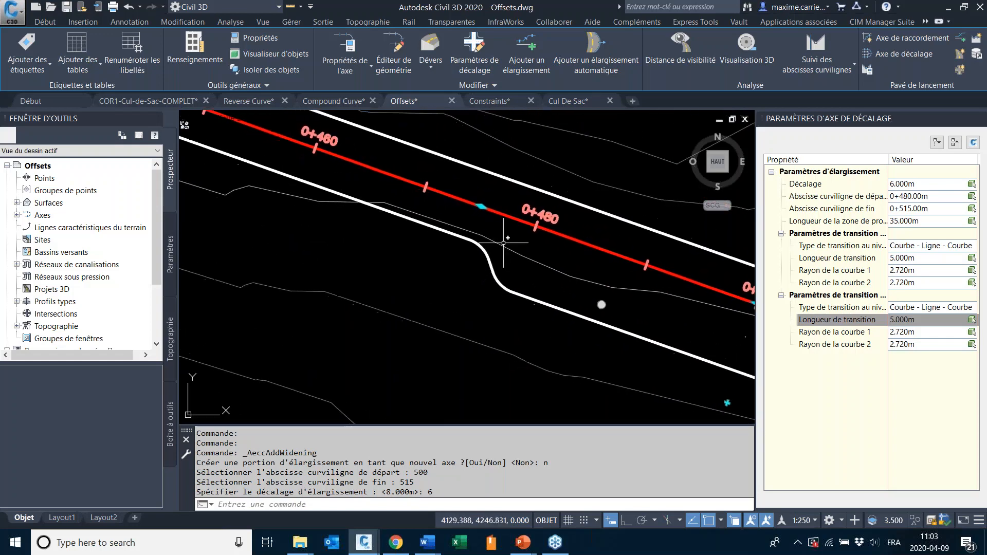
pyautogui.click(941, 248)
pyautogui.click(815, 396)
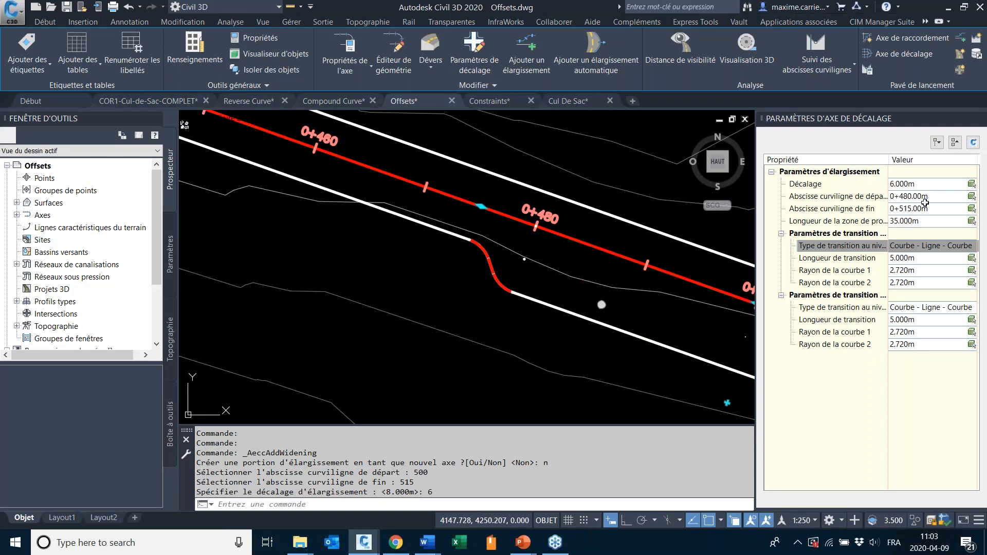
# - Change the widening's entry and exit transition types to Linéaire
pyautogui.click(916, 248)
pyautogui.click(915, 248)
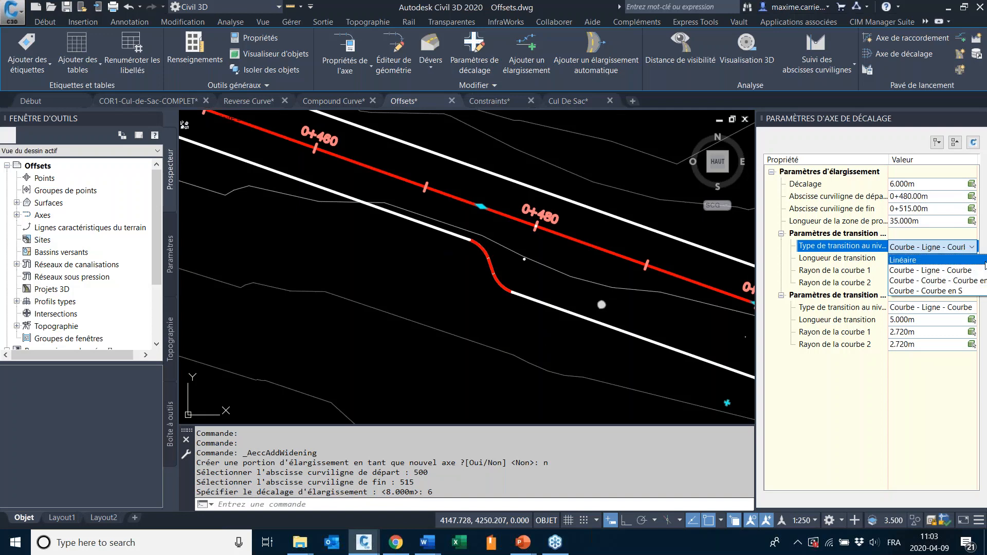
pyautogui.click(954, 260)
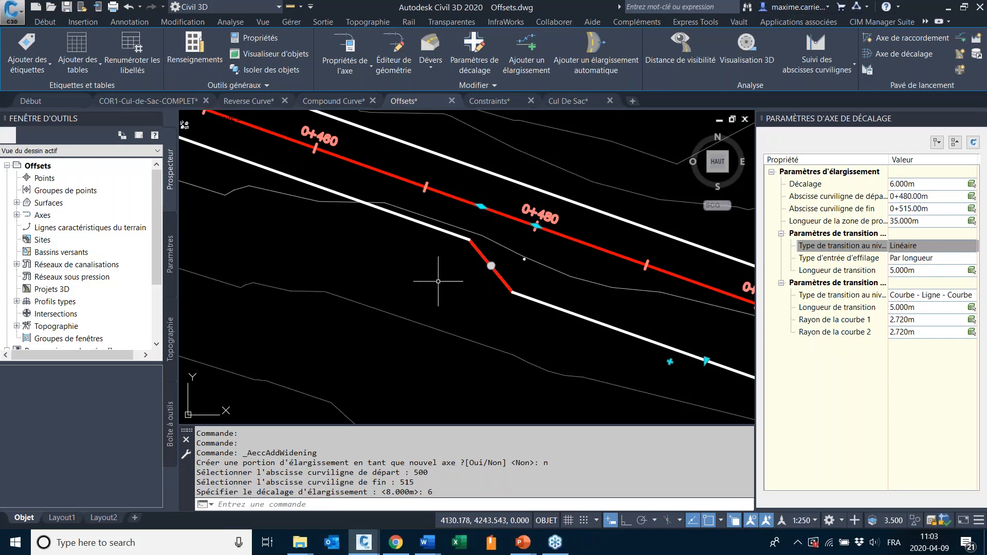
pyautogui.click(909, 296)
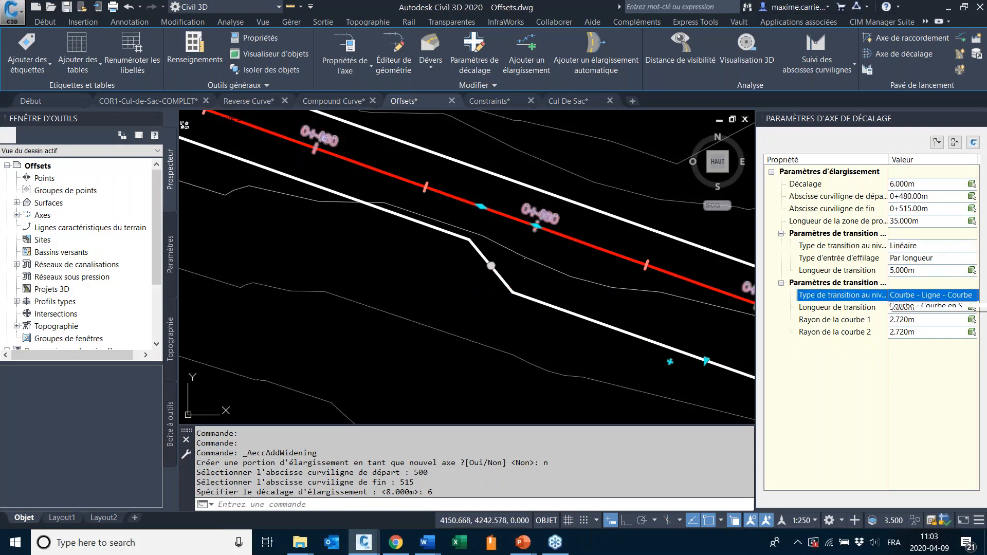
pyautogui.click(910, 297)
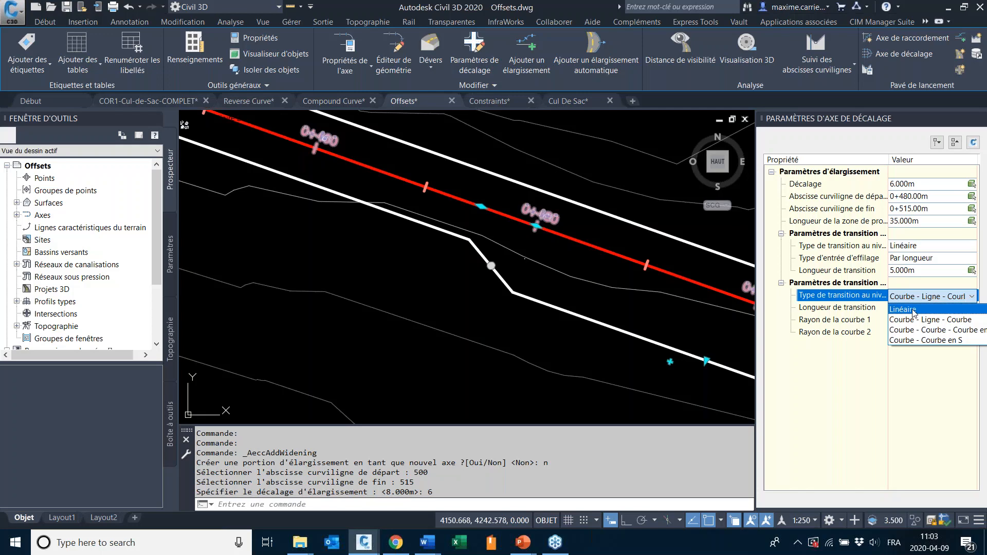
pyautogui.click(910, 310)
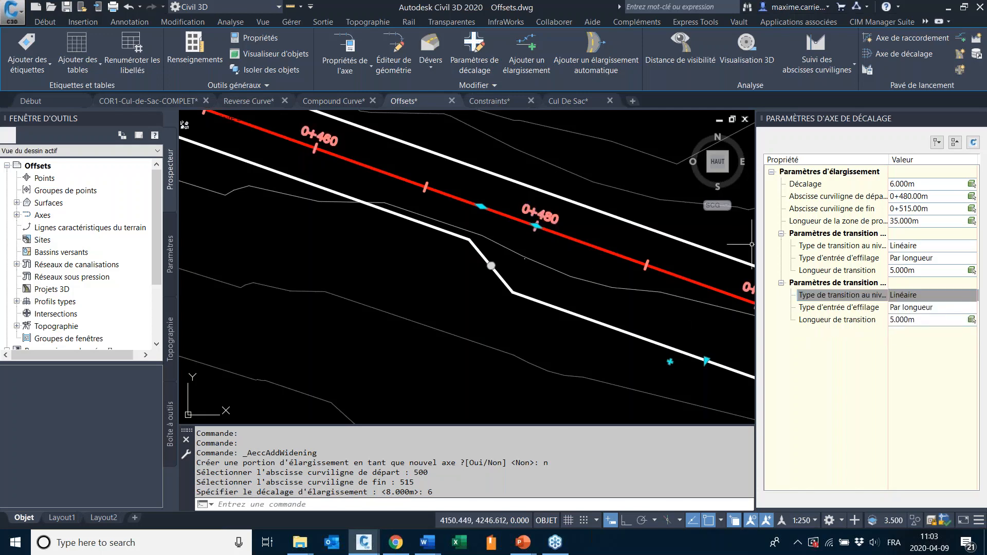
# - Set the start station of the right offset's widening to 0+500.00 and deselect the offset alignment
pyautogui.click(932, 197)
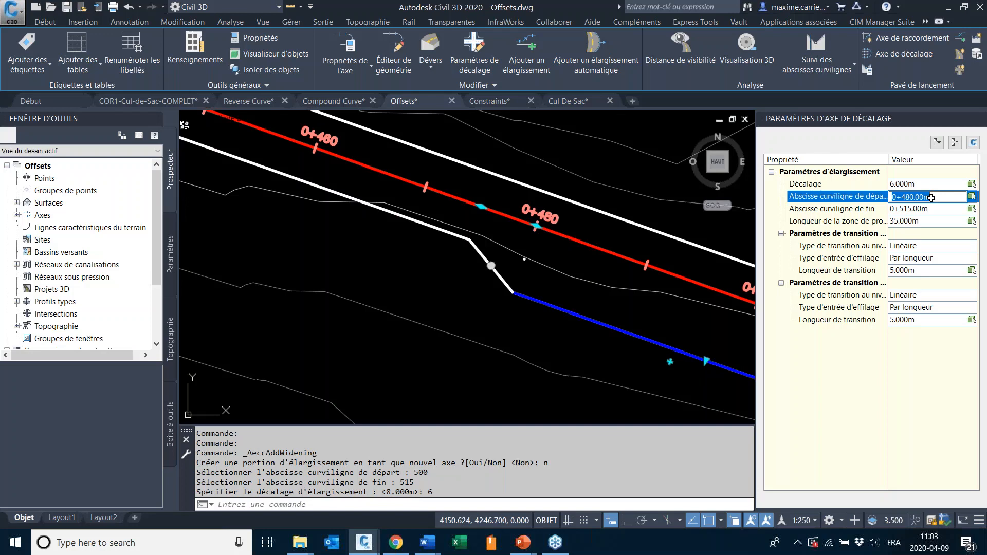
pyautogui.write('500')
pyautogui.press('Return')
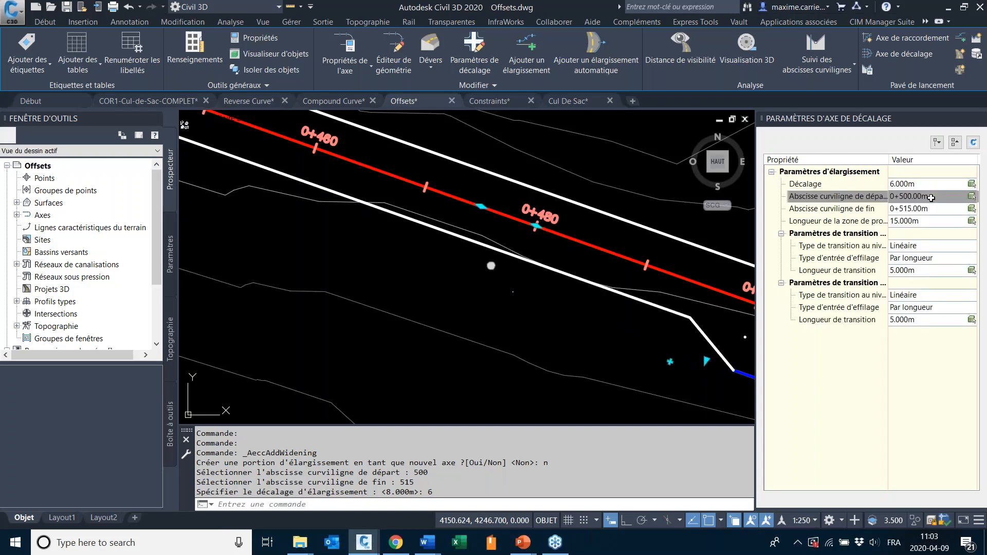
pyautogui.moveTo(535, 247)
pyautogui.mouseDown(button='middle')
pyautogui.moveTo(260, 216)
pyautogui.moveTo(209, 191)
pyautogui.mouseUp(button='middle')
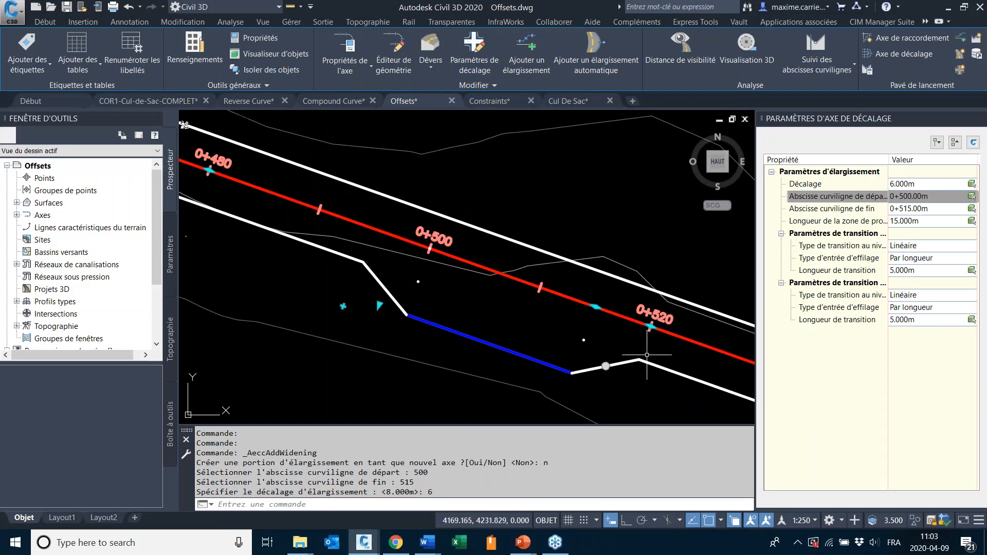
pyautogui.click(609, 216)
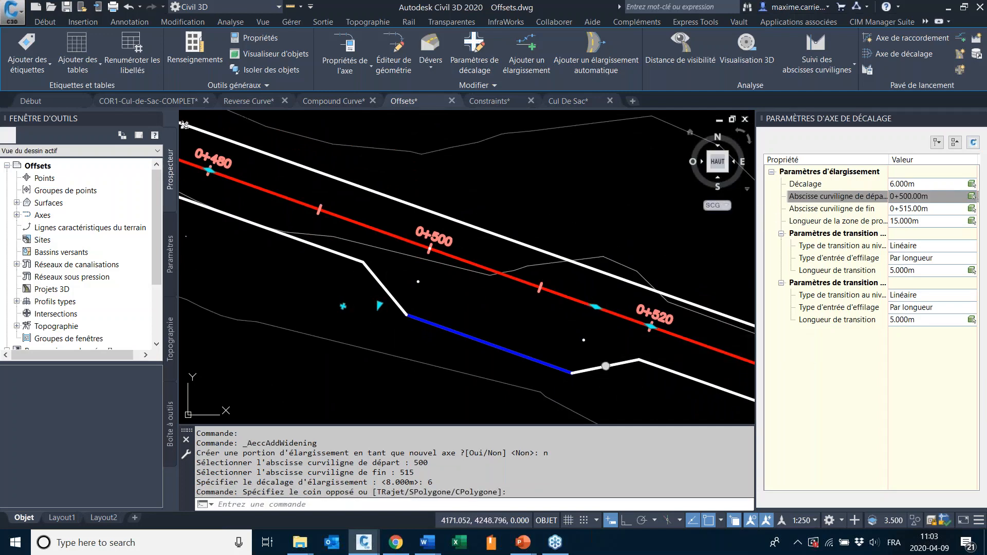
pyautogui.press('Escape')
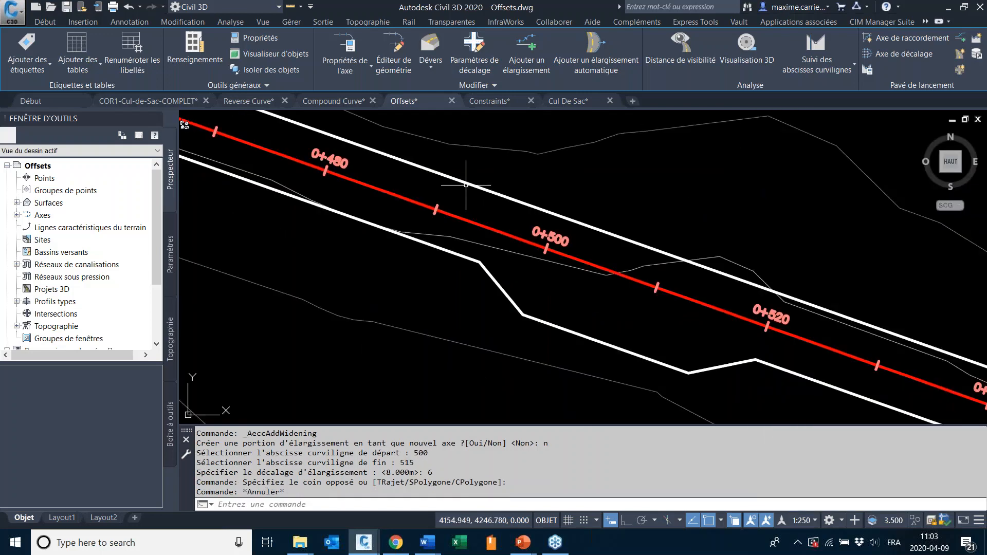
pyautogui.scroll(-4, 579, 266)
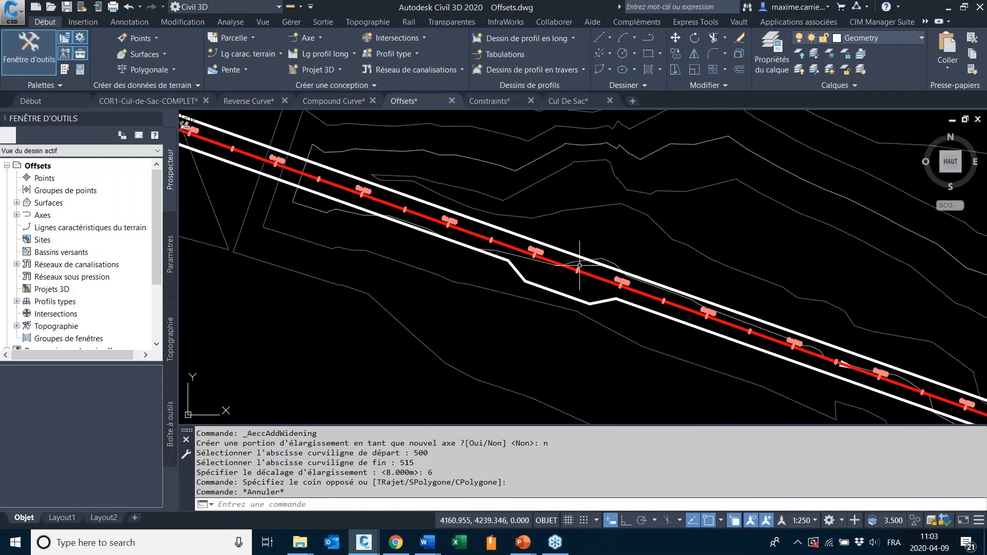
# - Review the right Main Street offset's nominal offset, widening group and entry and exit transition parameters
pyautogui.click(548, 289)
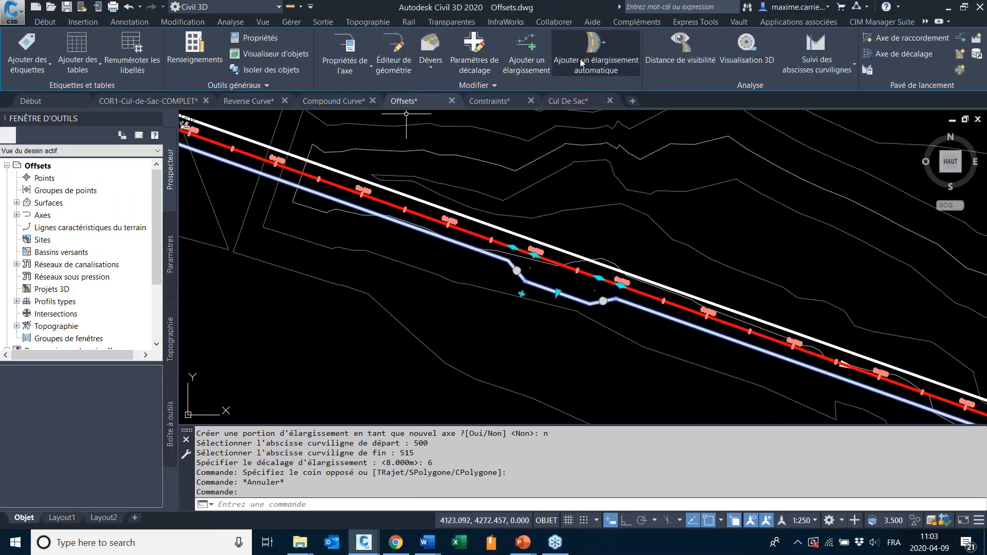
pyautogui.click(475, 51)
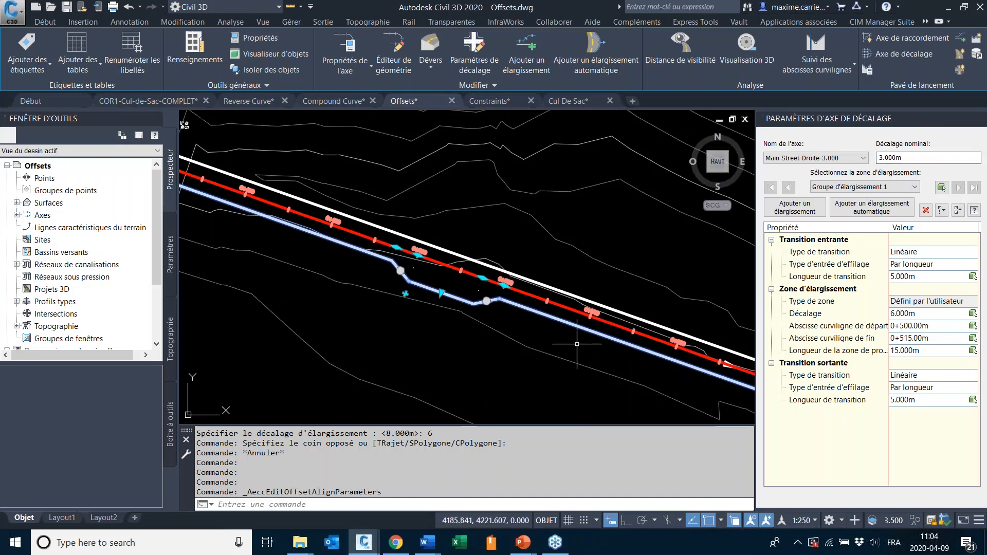
pyautogui.moveTo(577, 344); pyautogui.dragTo(371, 292, button='middle')
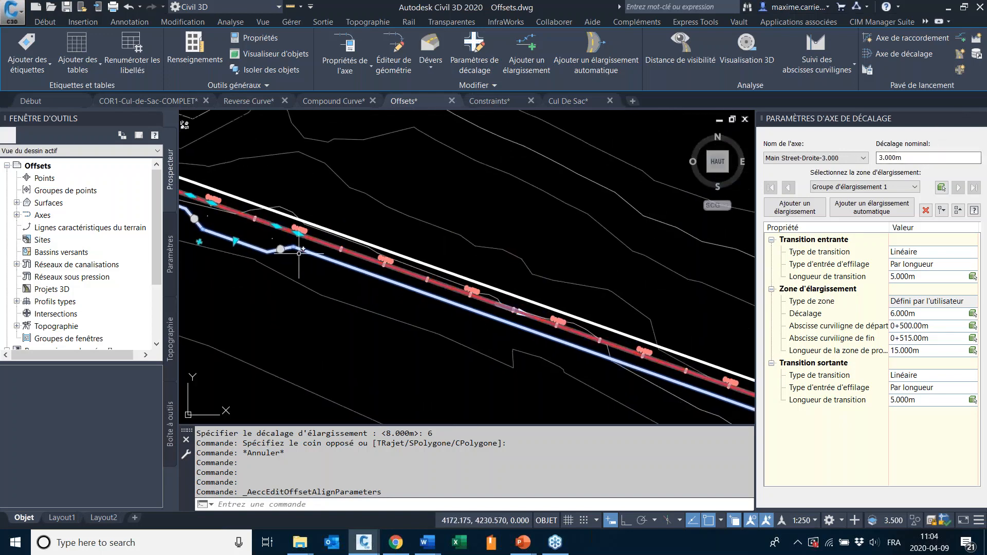
pyautogui.press('Escape')
pyautogui.moveTo(458, 295); pyautogui.dragTo(404, 262, button='middle')
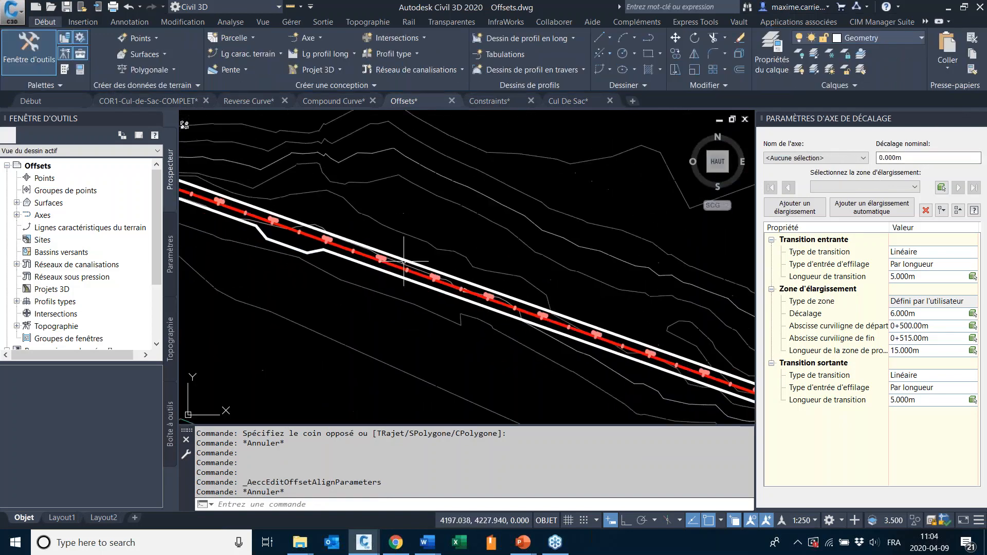
pyautogui.scroll(-2, 404, 262)
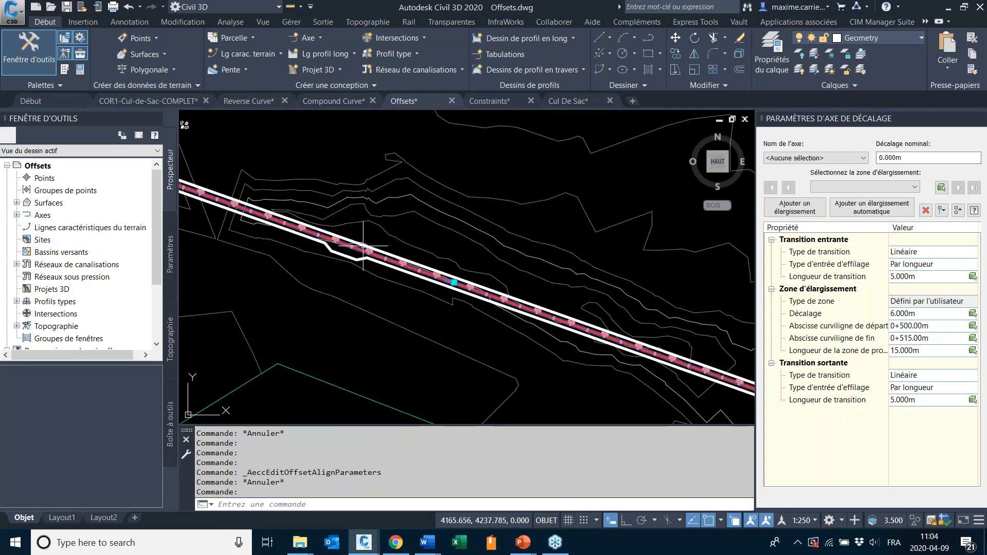
pyautogui.click(363, 247)
pyautogui.moveTo(363, 246); pyautogui.dragTo(472, 283, button='middle')
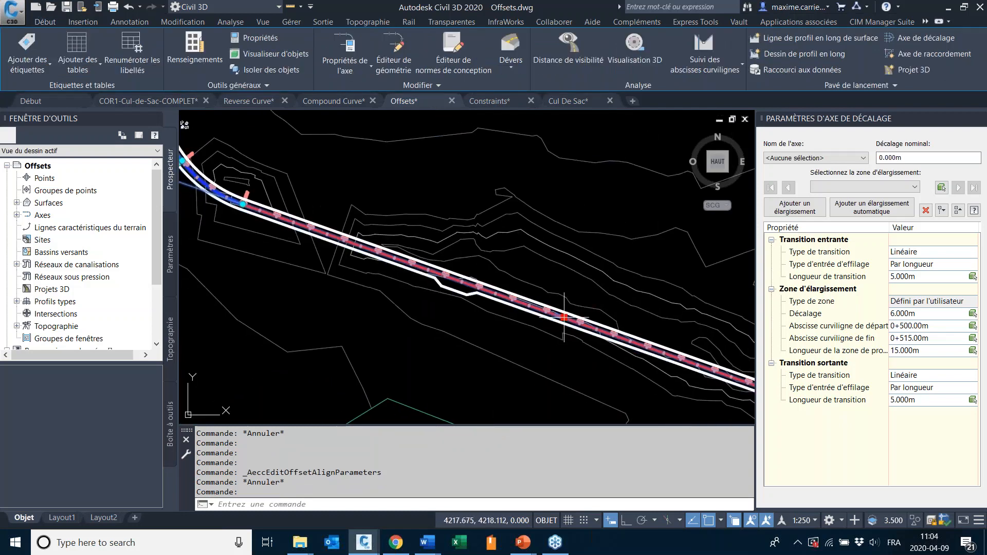
pyautogui.click(454, 282)
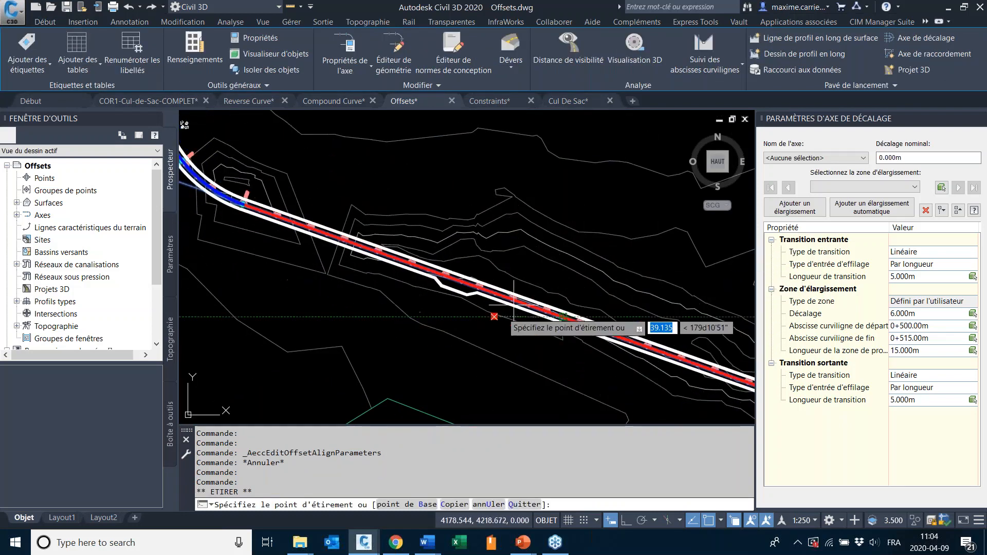
pyautogui.press('Escape')
pyautogui.scroll(-3, 359, 217)
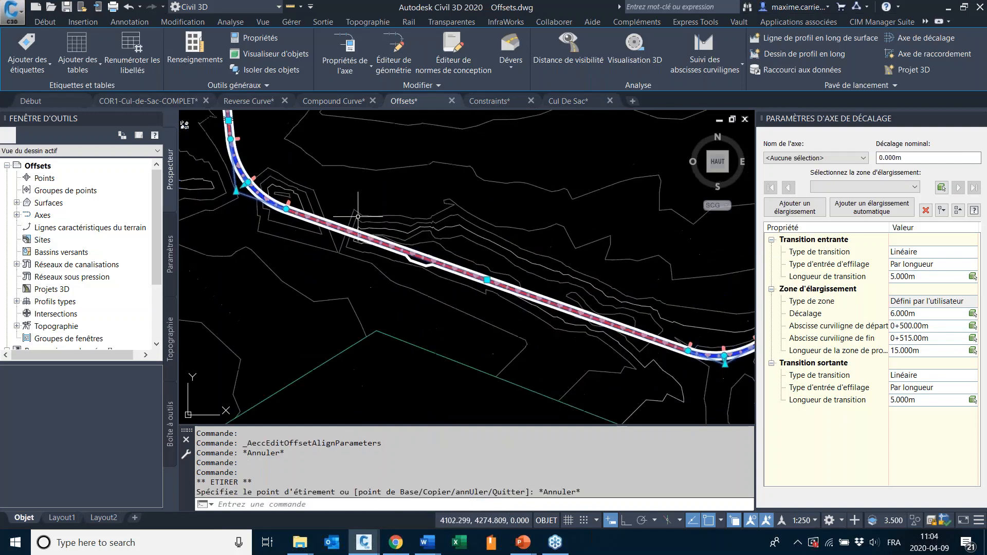
pyautogui.scroll(5, 358, 216)
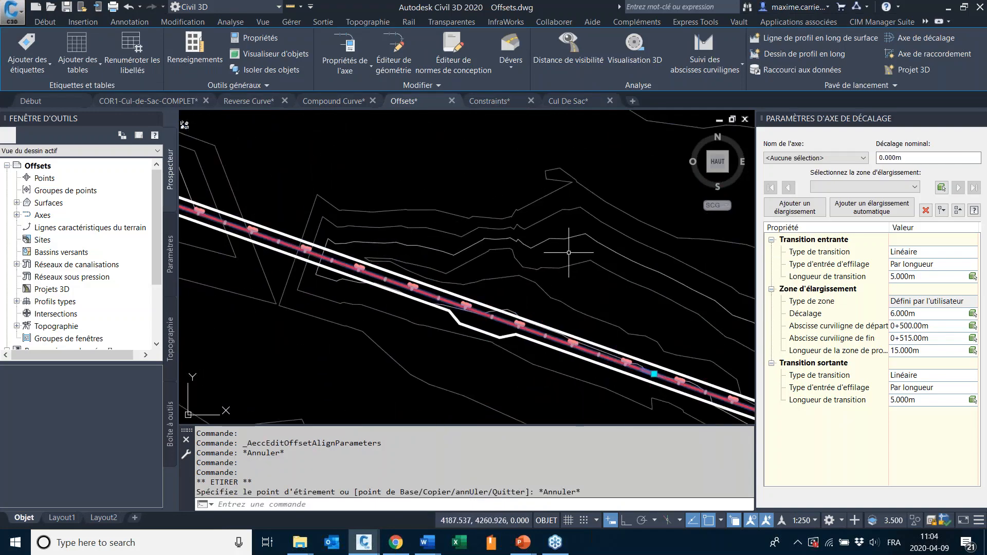
pyautogui.press('Escape')
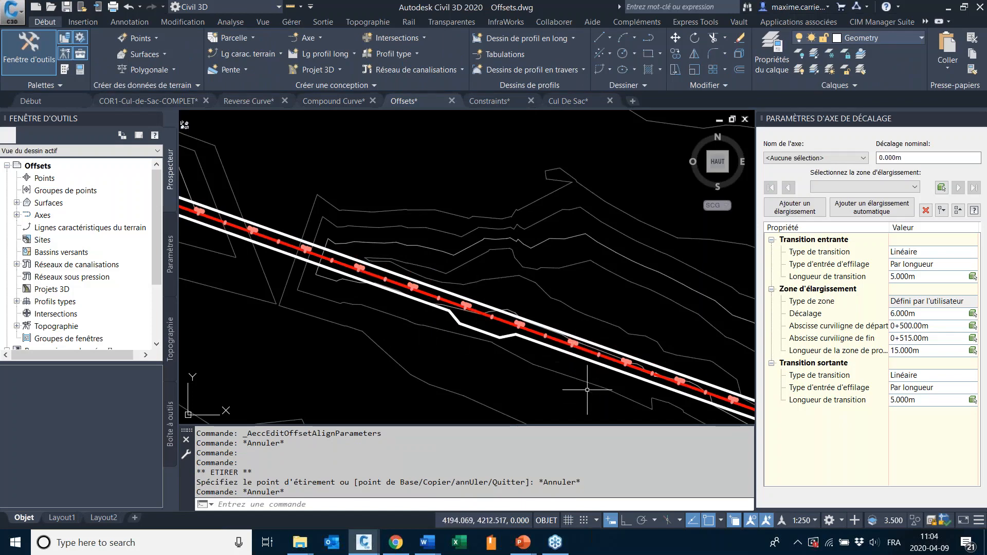
# - Close the offset alignment parameters and follow Main Street past the tree area to its eastern stretch
pyautogui.moveTo(617, 381); pyautogui.dragTo(355, 283, button='middle')
pyautogui.scroll(-4, 338, 214)
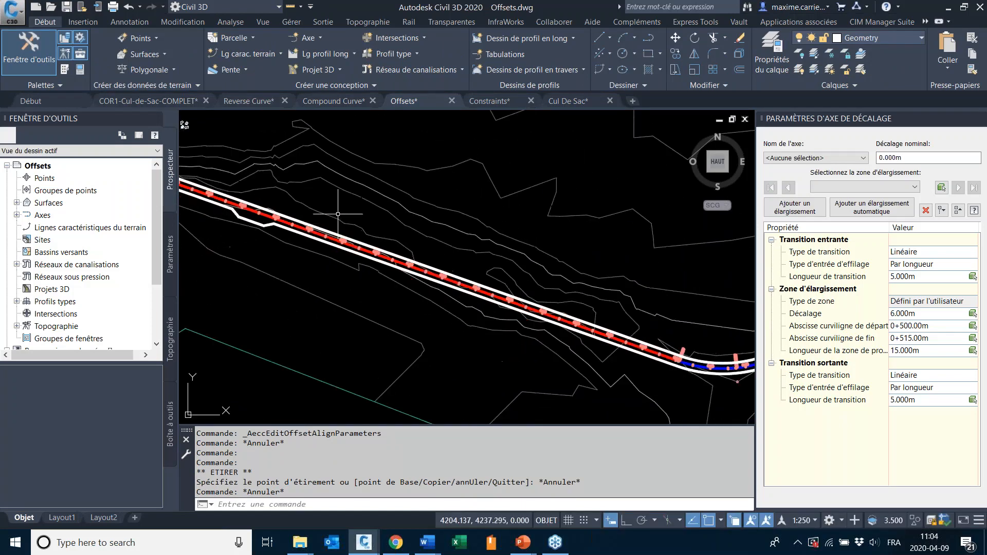
pyautogui.moveTo(653, 278); pyautogui.dragTo(391, 214, button='middle')
pyautogui.scroll(-5, 389, 215)
pyautogui.scroll(4, 605, 278)
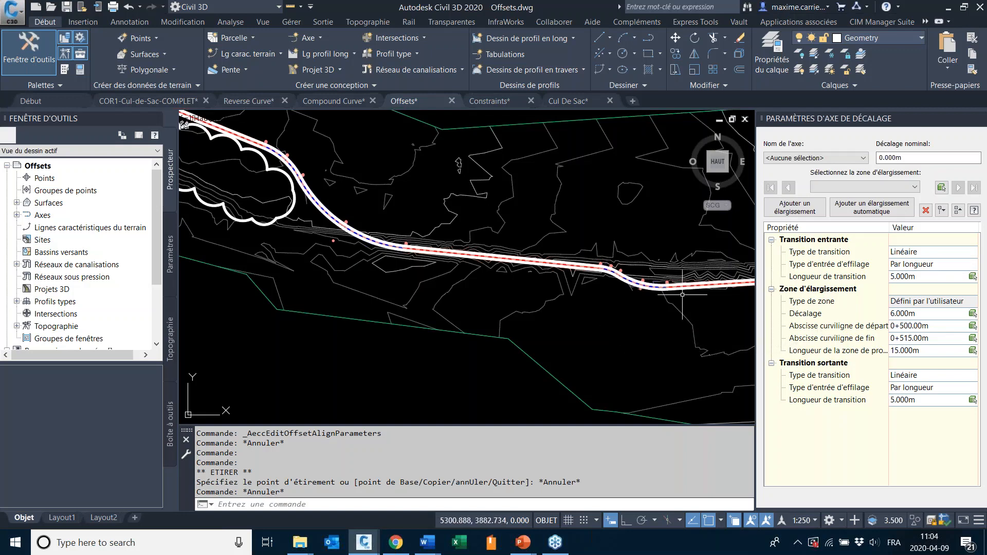
pyautogui.click(979, 119)
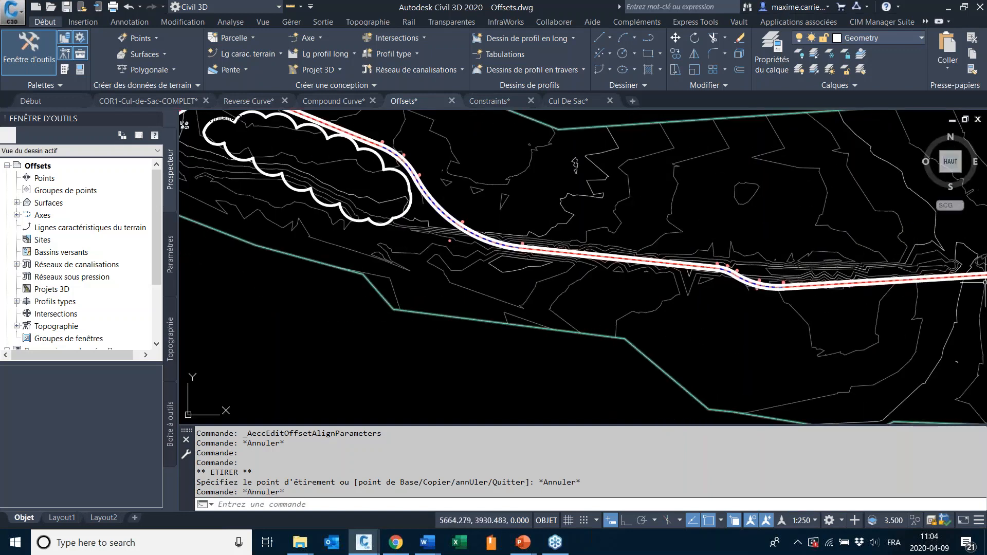
pyautogui.scroll(-5, 628, 288)
pyautogui.moveTo(628, 291)
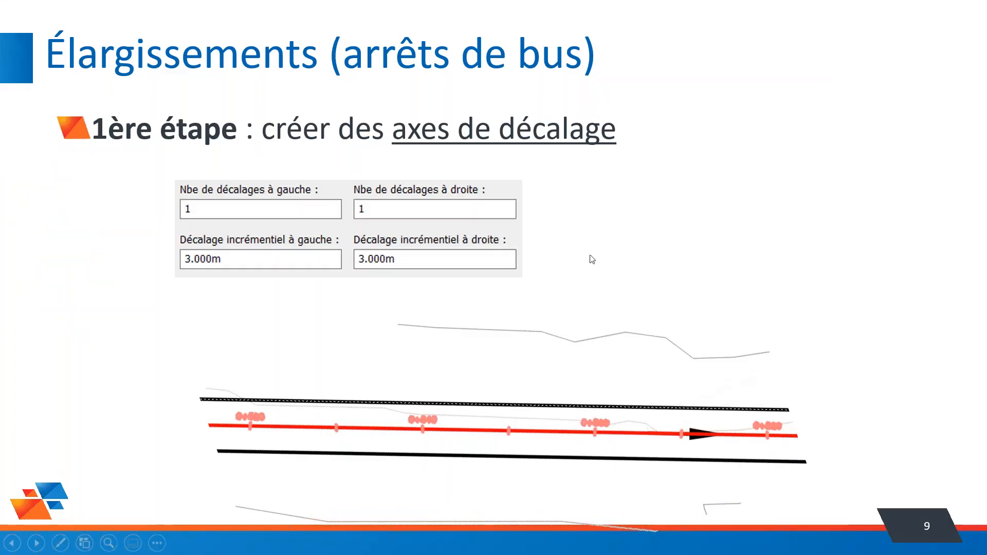
pyautogui.click(597, 259)
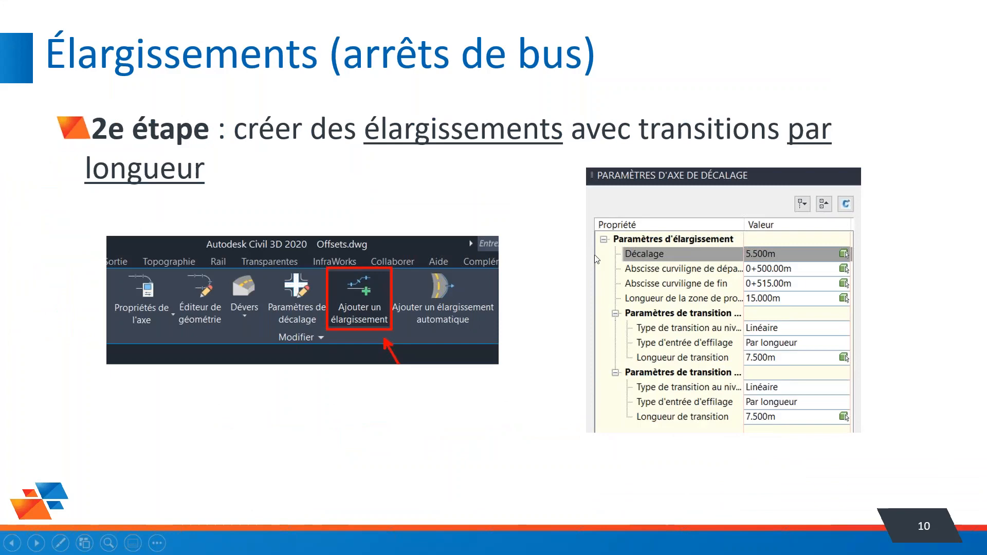
pyautogui.click(627, 268)
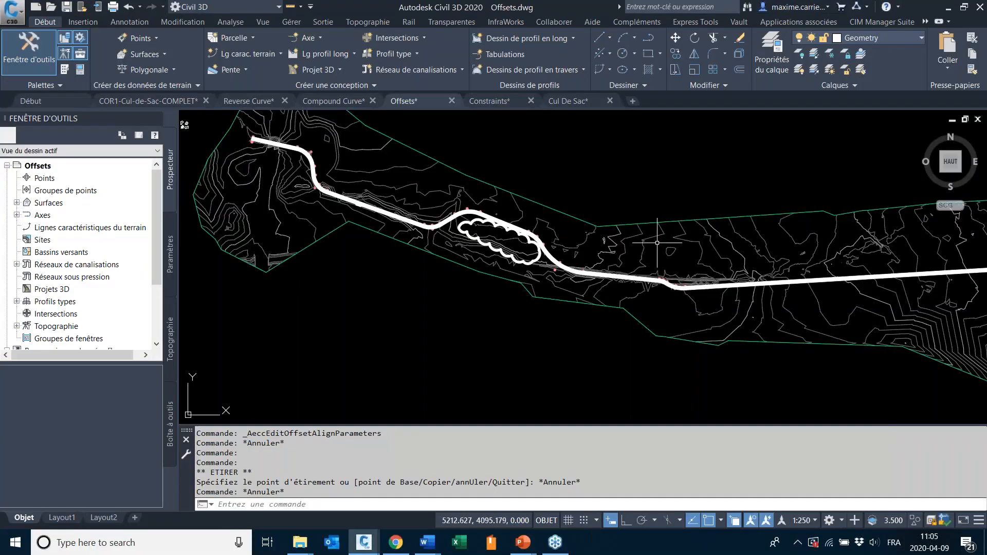
# - Examine the offset alignments around the S-curve and the start of Main Street's long eastern straight
pyautogui.moveTo(658, 293); pyautogui.dragTo(513, 309, button='middle')
pyautogui.scroll(8, 512, 309)
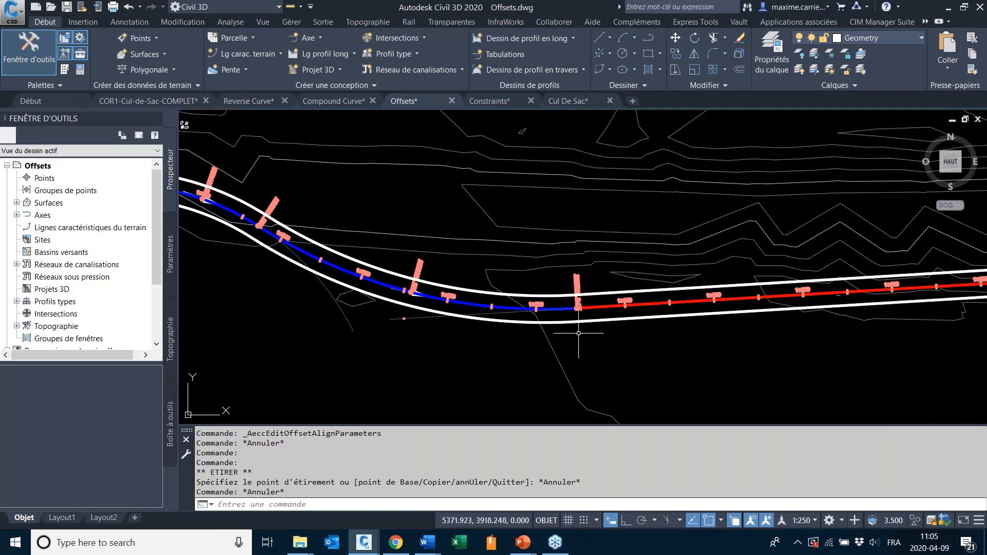
pyautogui.moveTo(554, 320)
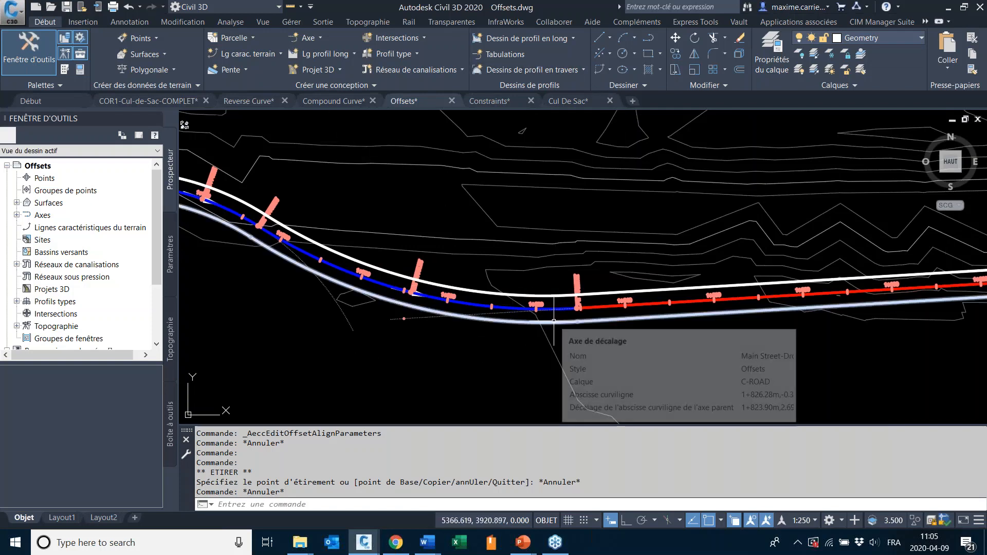
pyautogui.scroll(-5, 540, 296)
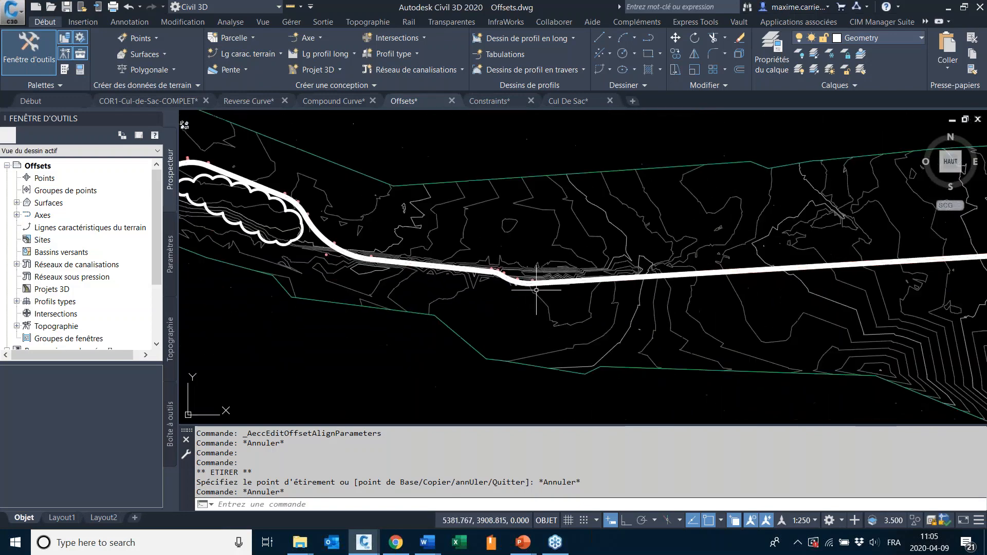
pyautogui.moveTo(613, 286); pyautogui.dragTo(419, 315, button='middle')
pyautogui.scroll(9, 315, 317)
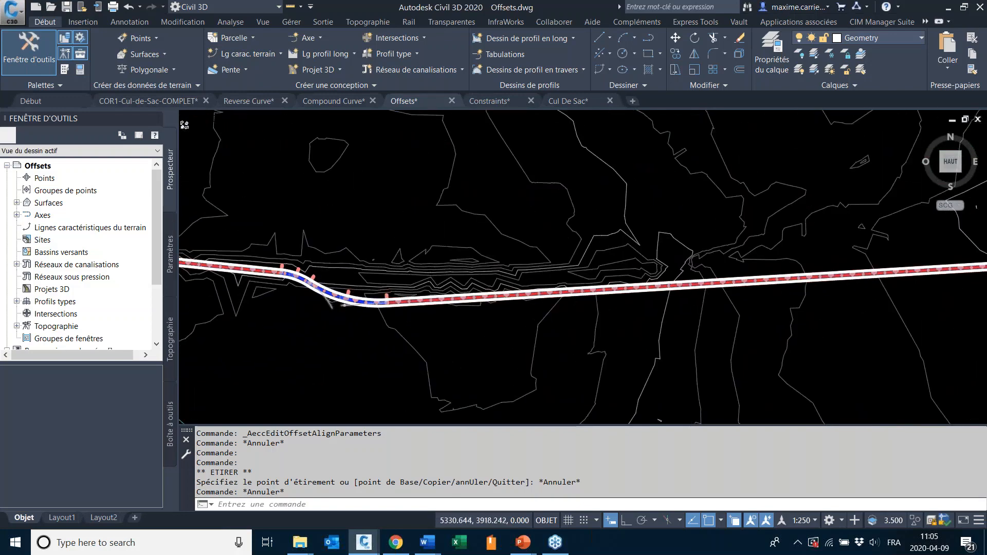
pyautogui.scroll(-4, 328, 278)
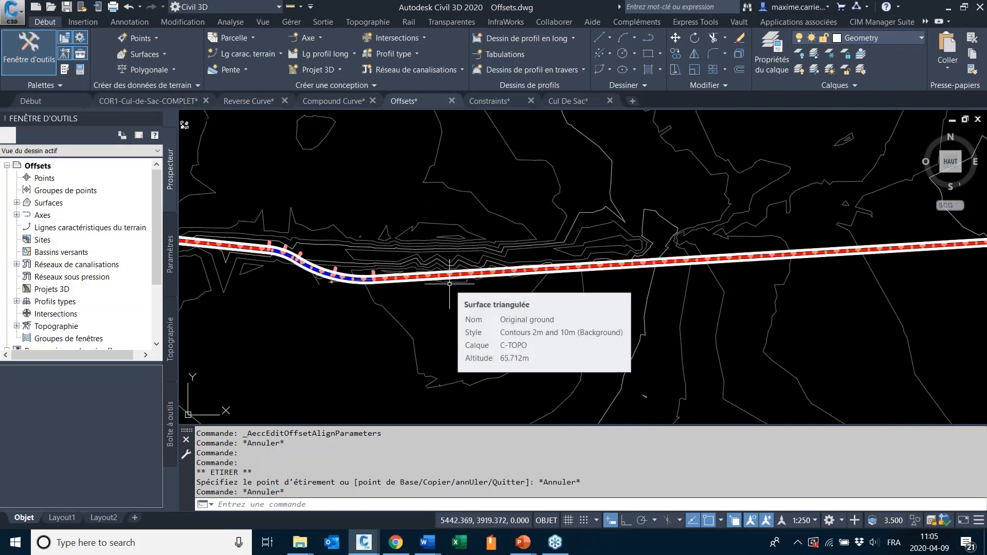
pyautogui.scroll(-1, 316, 275)
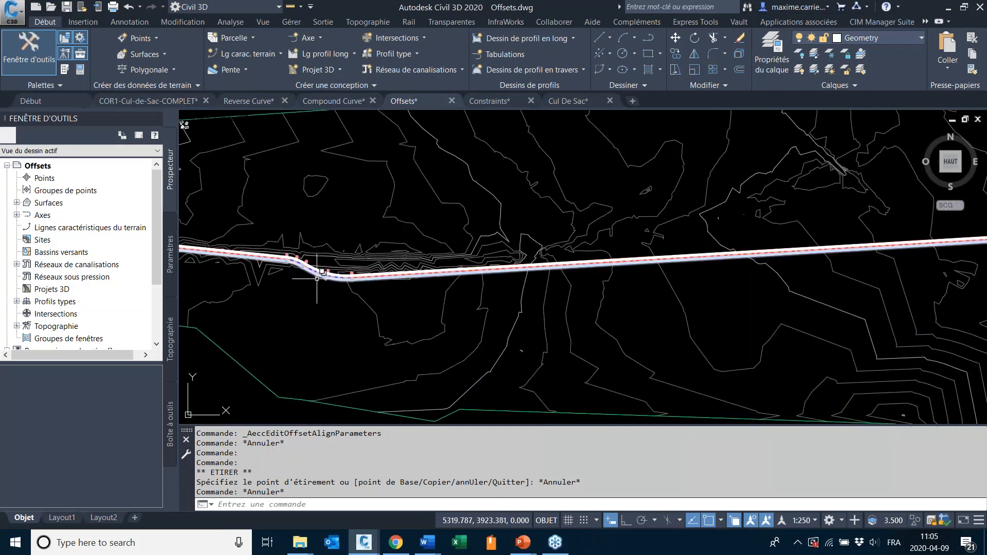
pyautogui.scroll(3, 316, 275)
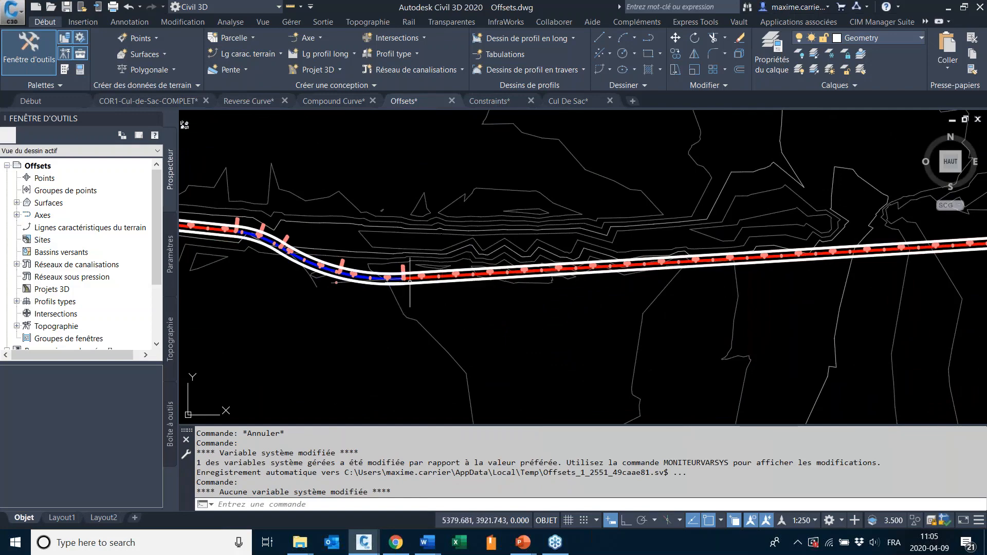
pyautogui.scroll(-3, 440, 283)
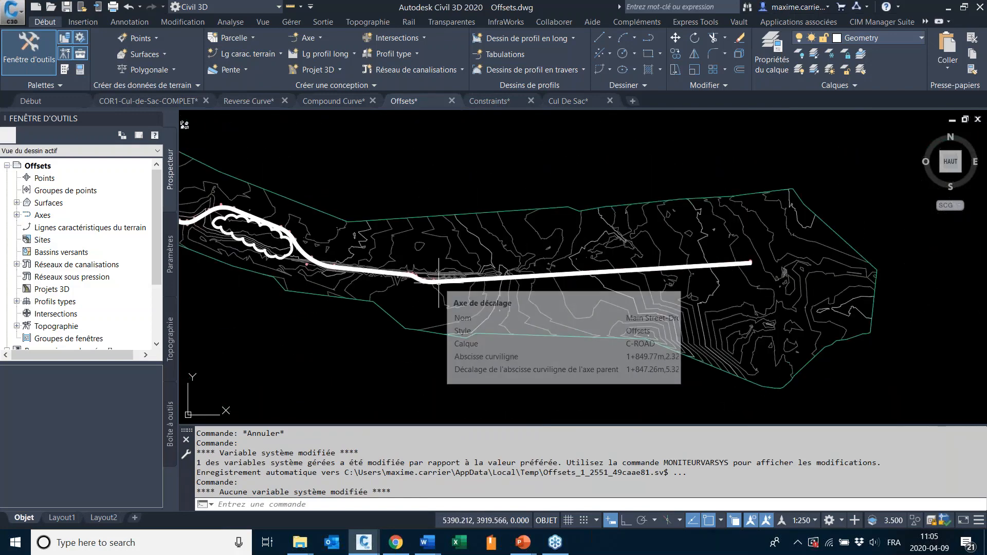
pyautogui.scroll(4, 438, 283)
pyautogui.scroll(-2, 438, 283)
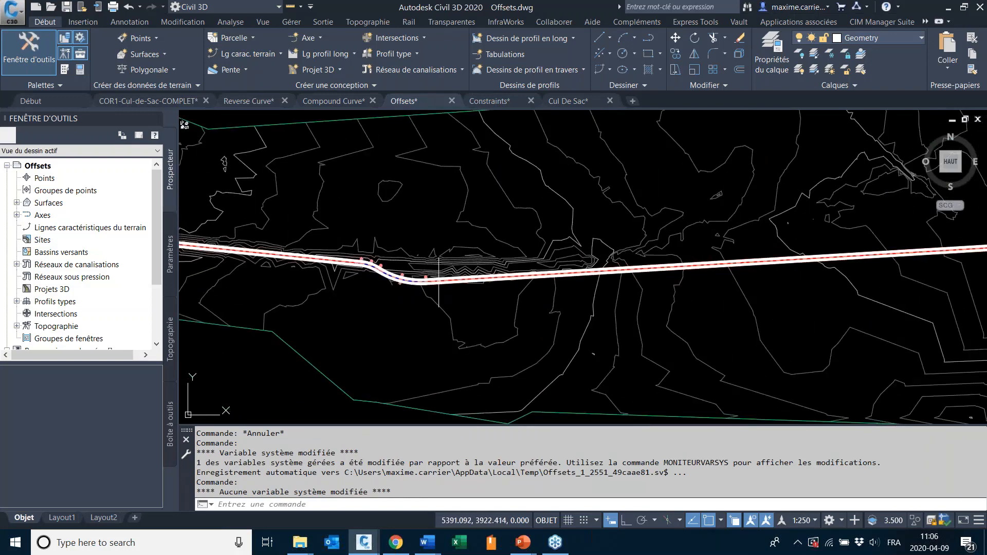
# - Add a widening to the right Main Street offset alignment in the S-curve, at about station 1+780
pyautogui.moveTo(820, 291); pyautogui.dragTo(732, 302, button='middle')
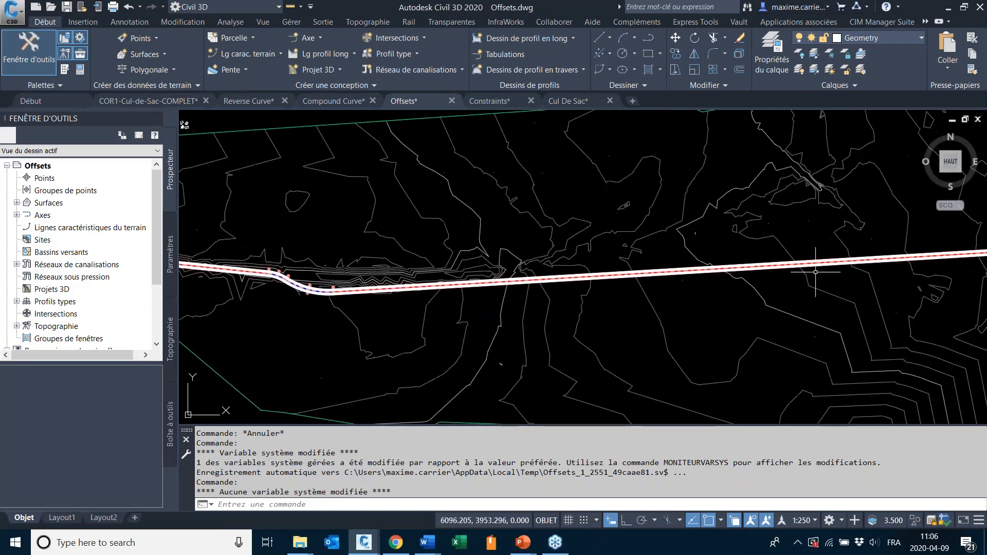
pyautogui.moveTo(893, 273); pyautogui.dragTo(733, 292, button='middle')
pyautogui.scroll(-3, 437, 306)
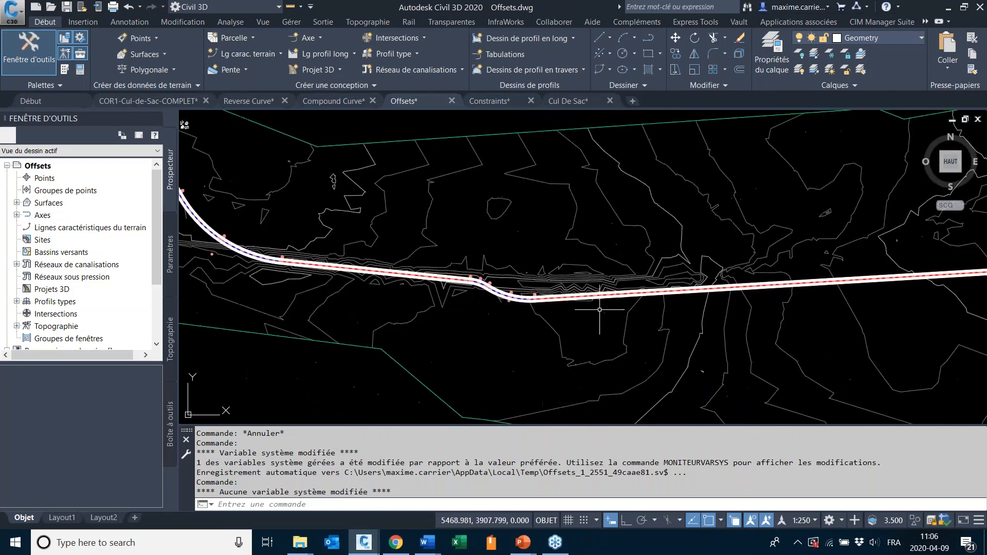
pyautogui.scroll(5, 458, 267)
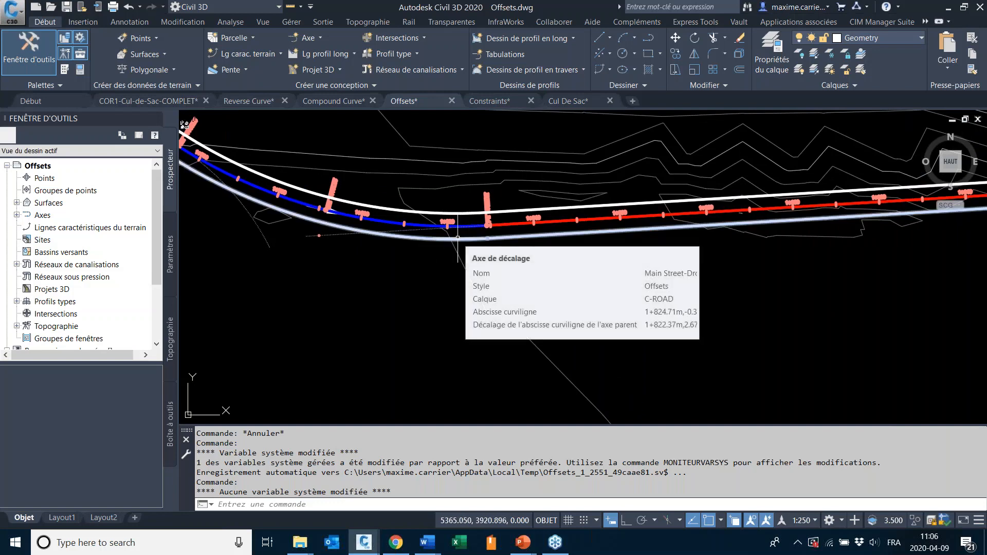
pyautogui.click(458, 237)
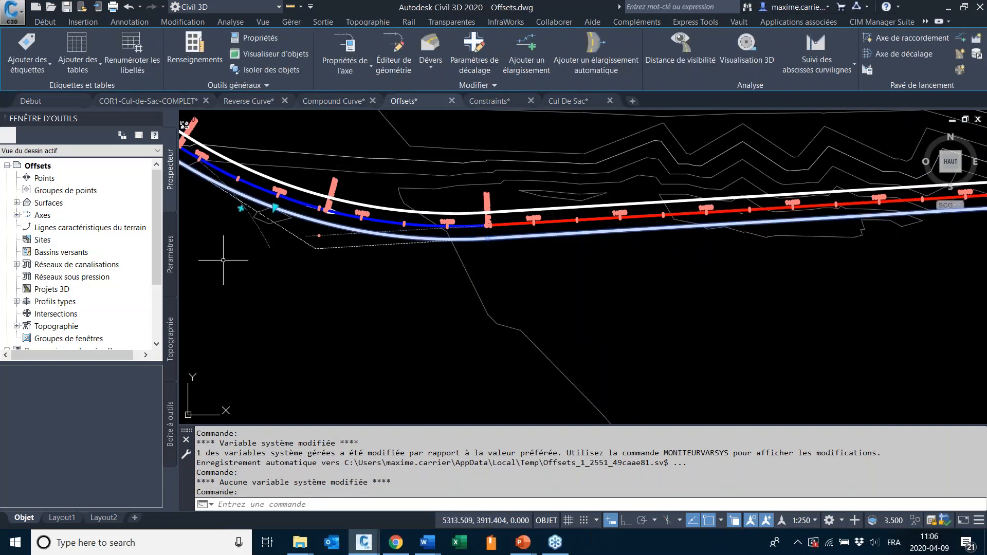
pyautogui.scroll(-3, 505, 119)
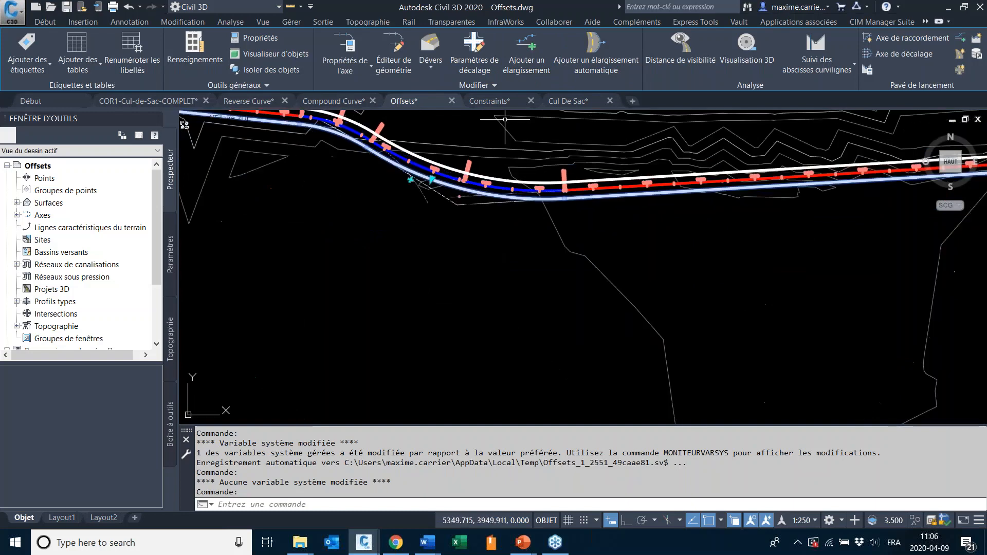
pyautogui.scroll(2, 505, 119)
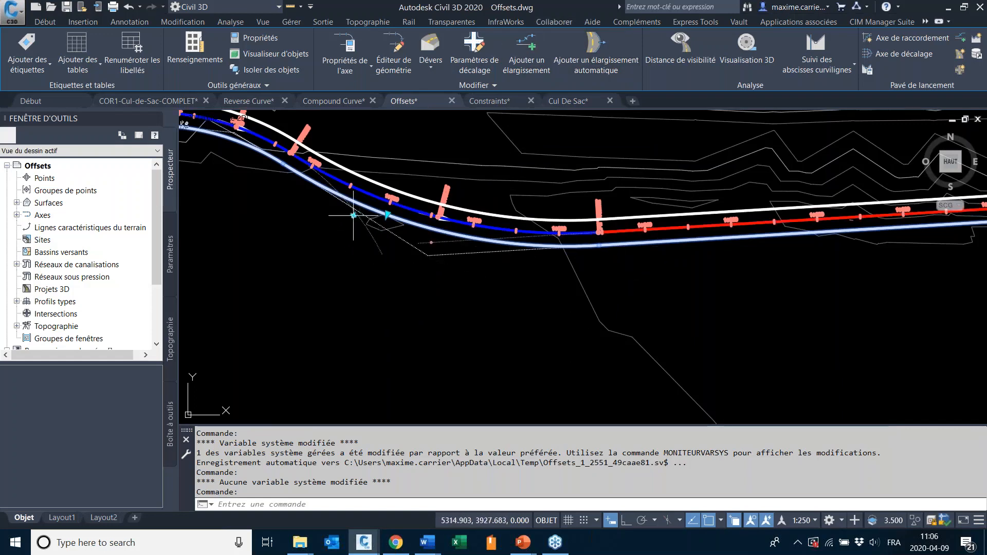
pyautogui.moveTo(388, 250); pyautogui.dragTo(640, 315, button='middle')
pyautogui.scroll(-2, 640, 314)
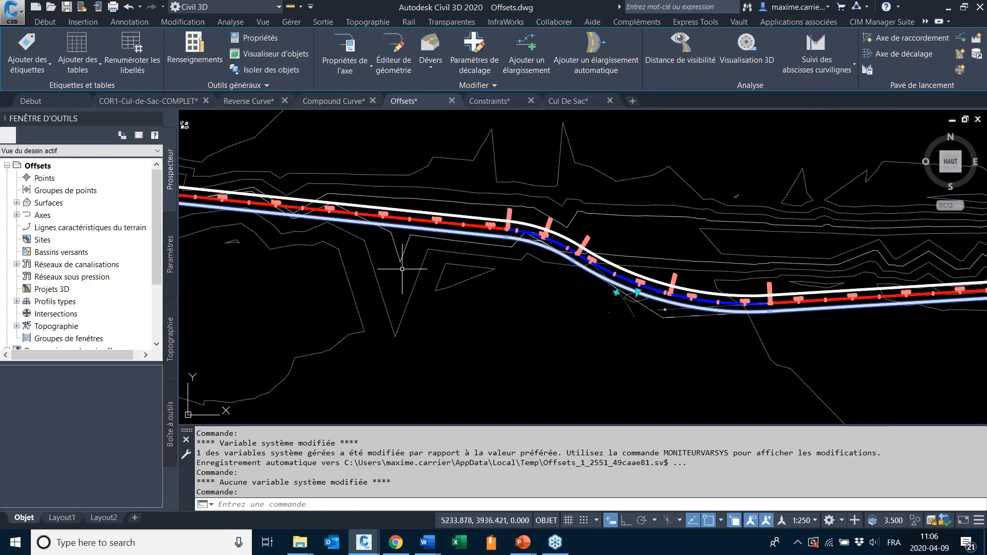
pyautogui.moveTo(466, 264)
pyautogui.mouseDown(button='middle')
pyautogui.moveTo(657, 287)
pyautogui.moveTo(488, 267)
pyautogui.mouseUp(button='middle')
pyautogui.scroll(4, 636, 253)
pyautogui.scroll(2, 636, 253)
pyautogui.moveTo(445, 240); pyautogui.dragTo(324, 132, button='middle')
pyautogui.scroll(-2, 468, 237)
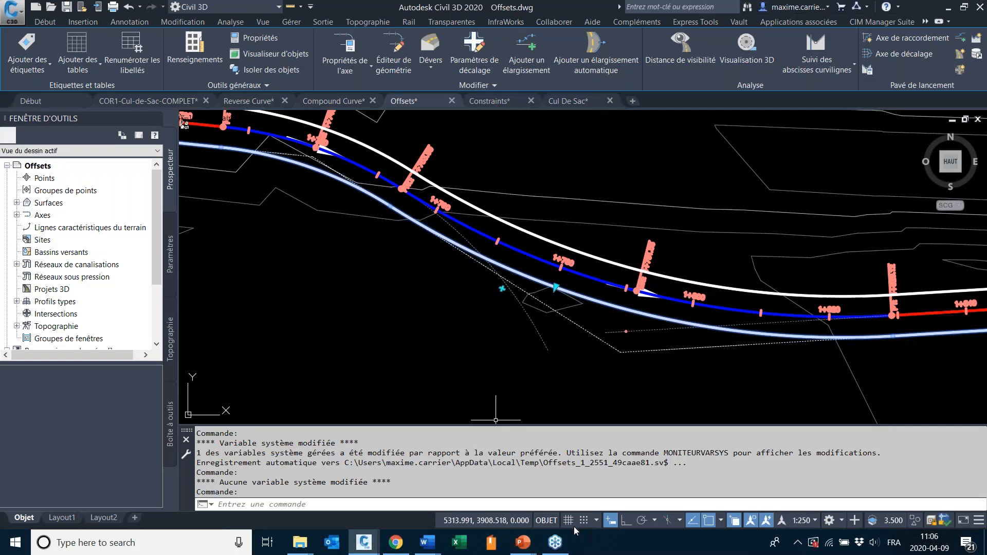
pyautogui.click(502, 288)
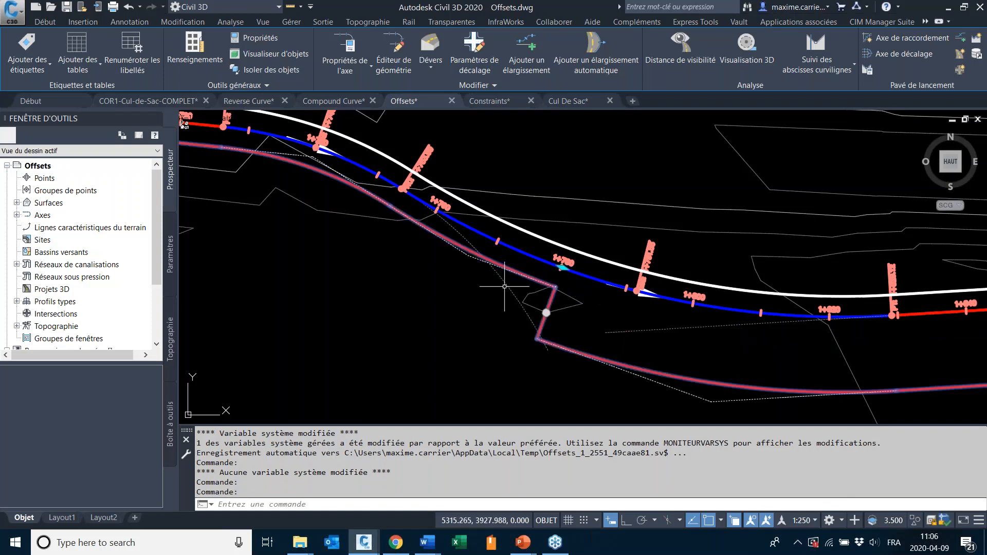
pyautogui.scroll(-5, 504, 287)
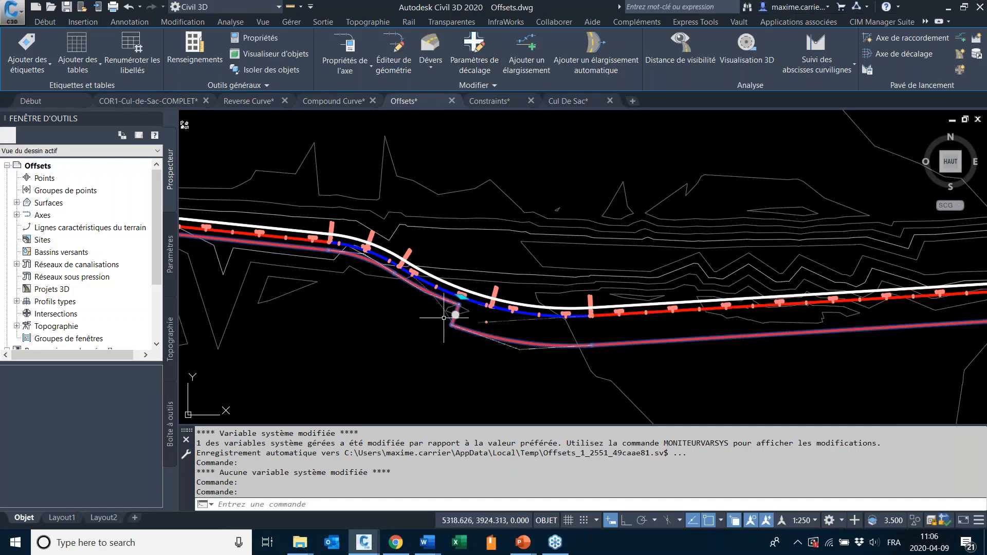
pyautogui.scroll(2, 448, 363)
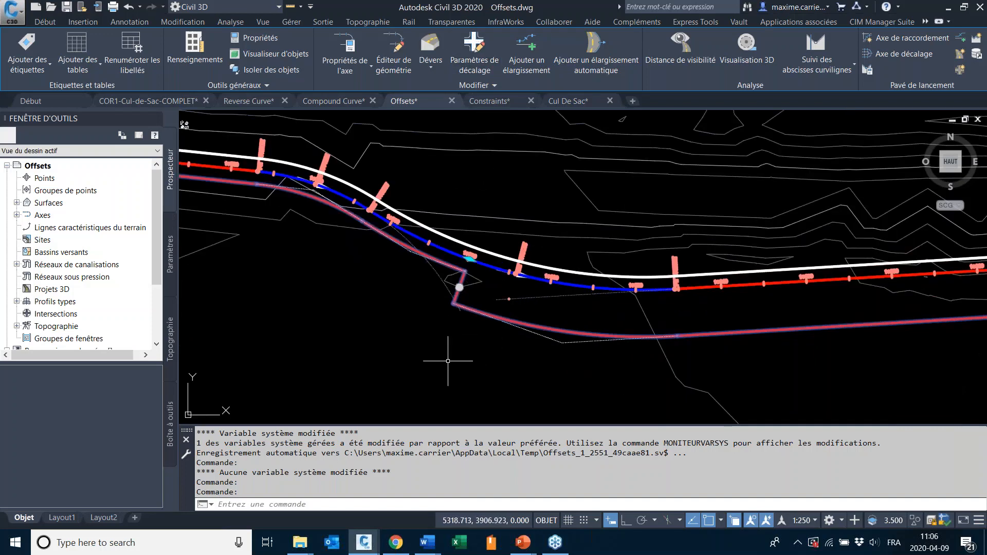
# - Open the right offset's parameters and display the second widening group, Groupe d'élargissement 2
pyautogui.click(485, 54)
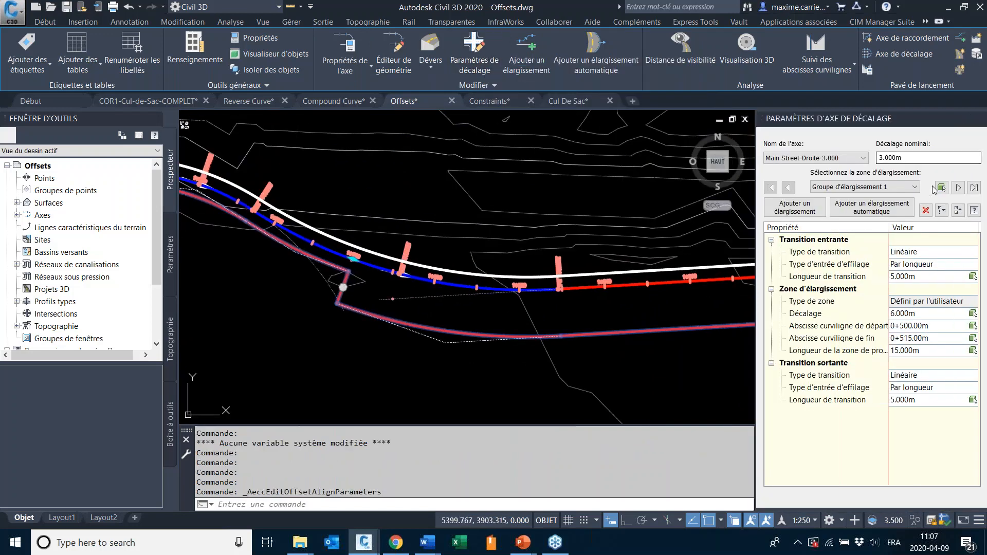
pyautogui.click(960, 188)
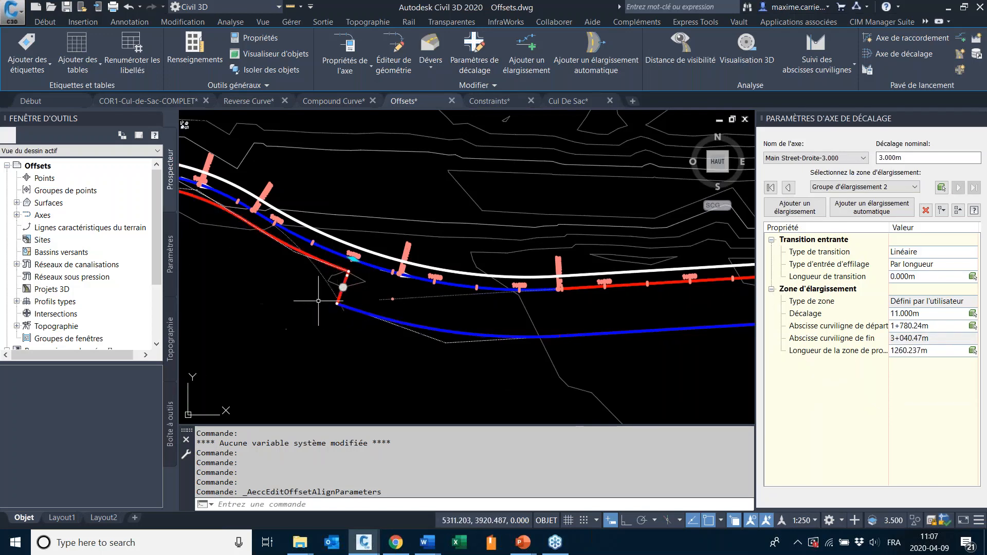
pyautogui.scroll(3, 329, 299)
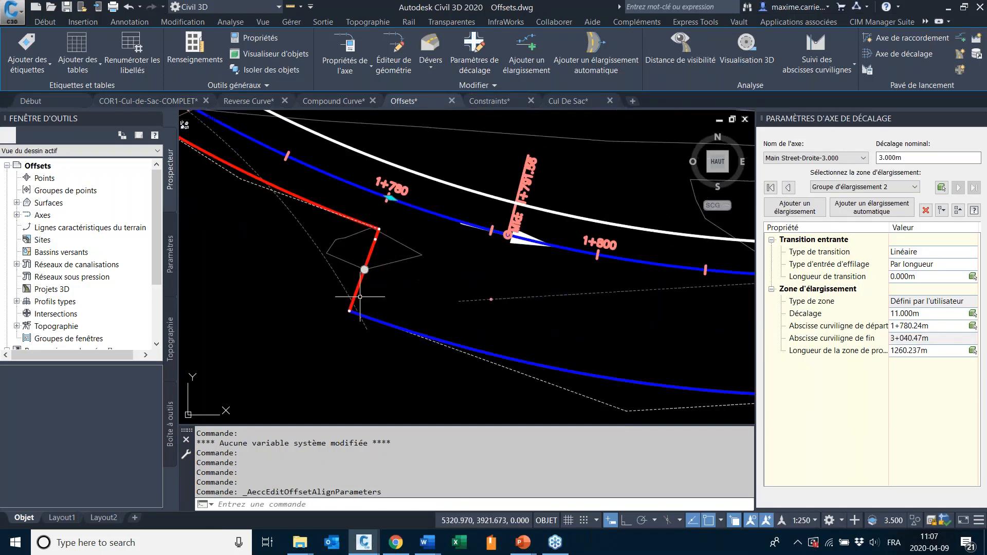
pyautogui.click(355, 295)
pyautogui.click(365, 270)
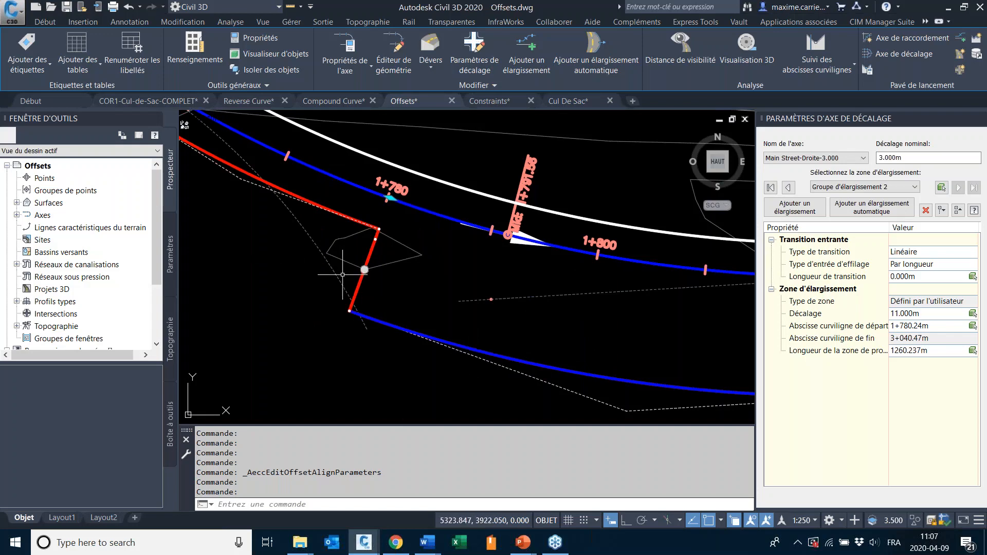
pyautogui.scroll(-4, 406, 262)
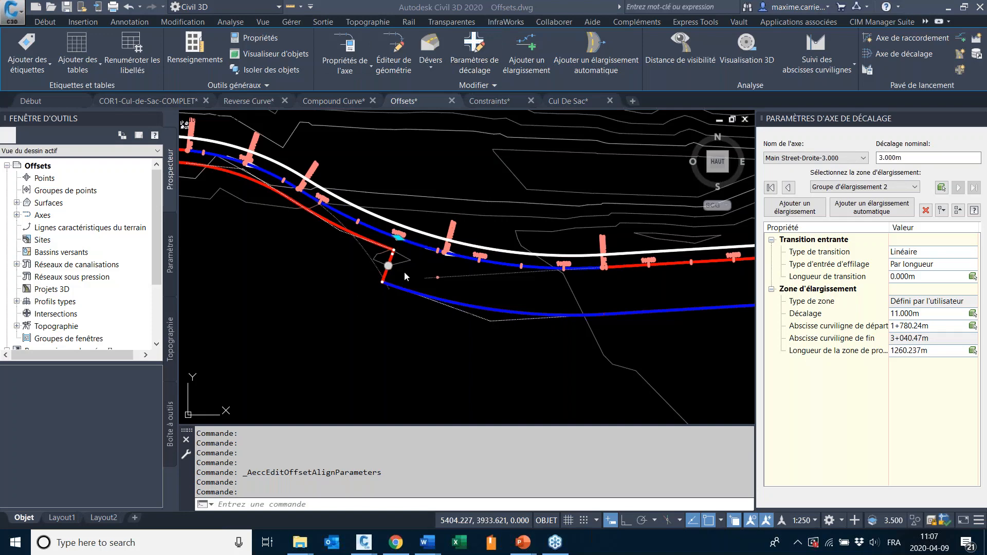
pyautogui.scroll(2, 404, 272)
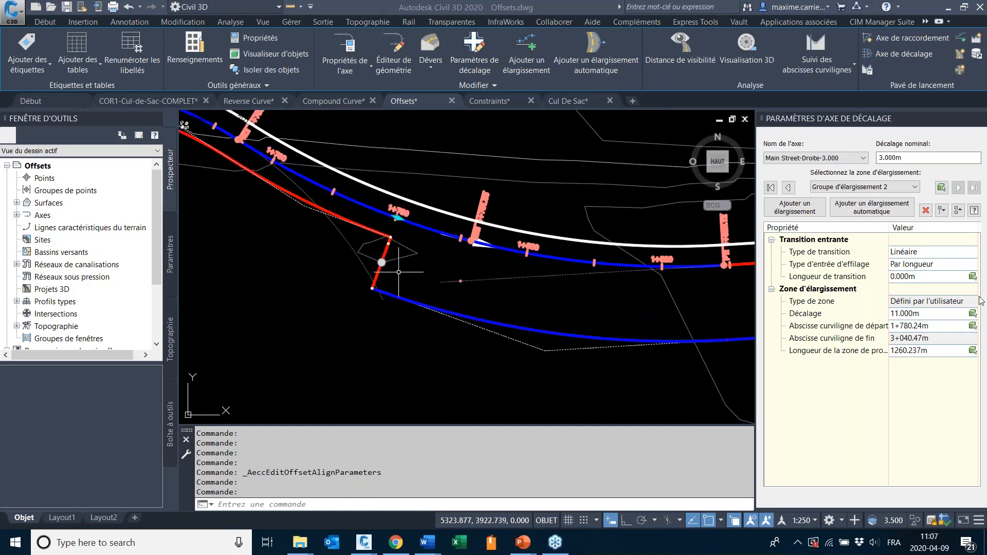
# - Define the second widening's entry transition by taper ratio (Par dépouille) and set the ratio to 1:30
pyautogui.click(933, 251)
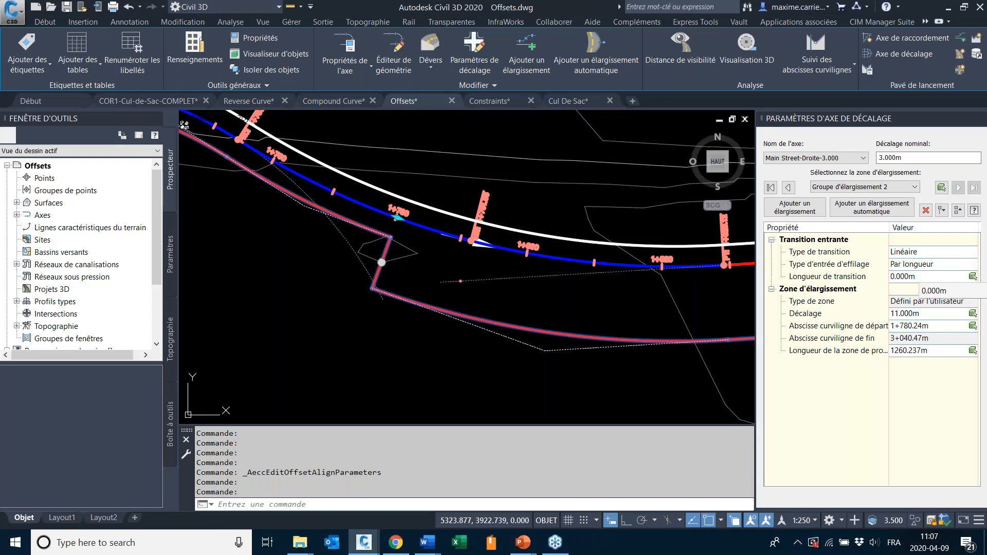
pyautogui.click(935, 249)
pyautogui.click(919, 261)
pyautogui.click(935, 252)
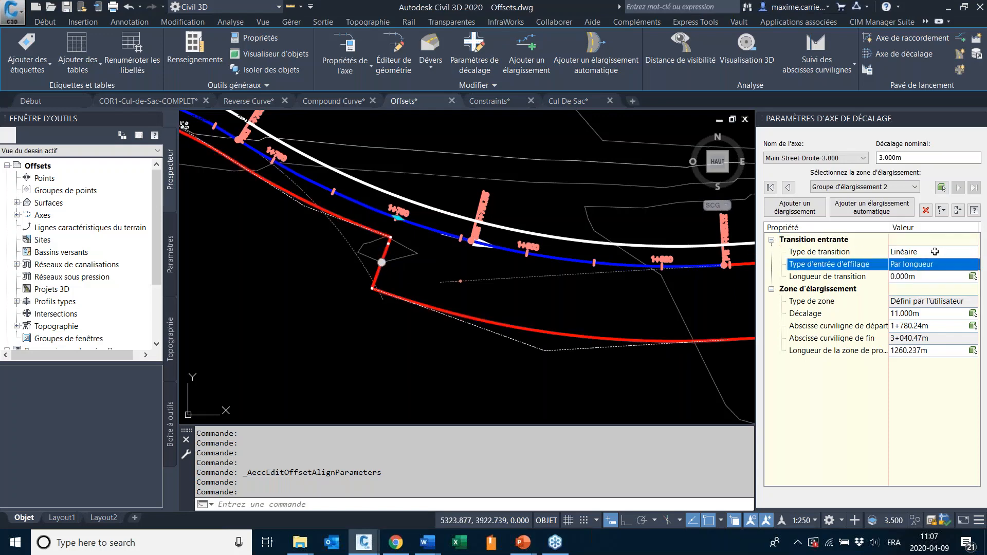
pyautogui.click(935, 252)
pyautogui.click(903, 251)
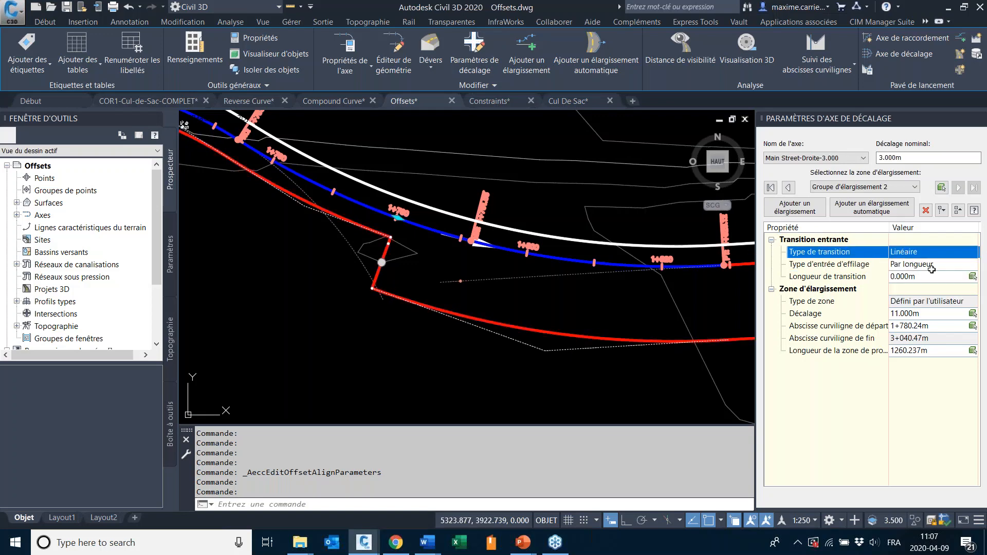
pyautogui.click(952, 263)
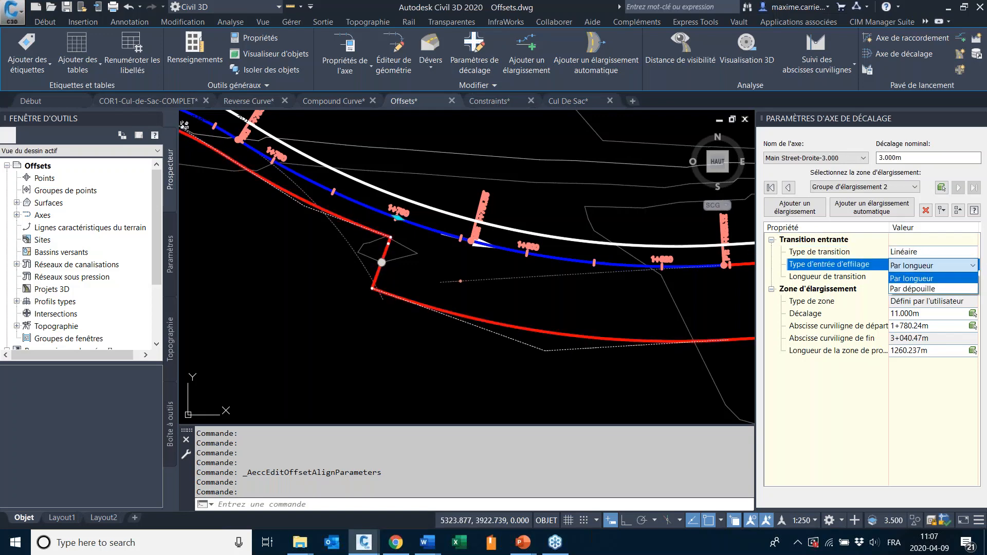
pyautogui.click(929, 289)
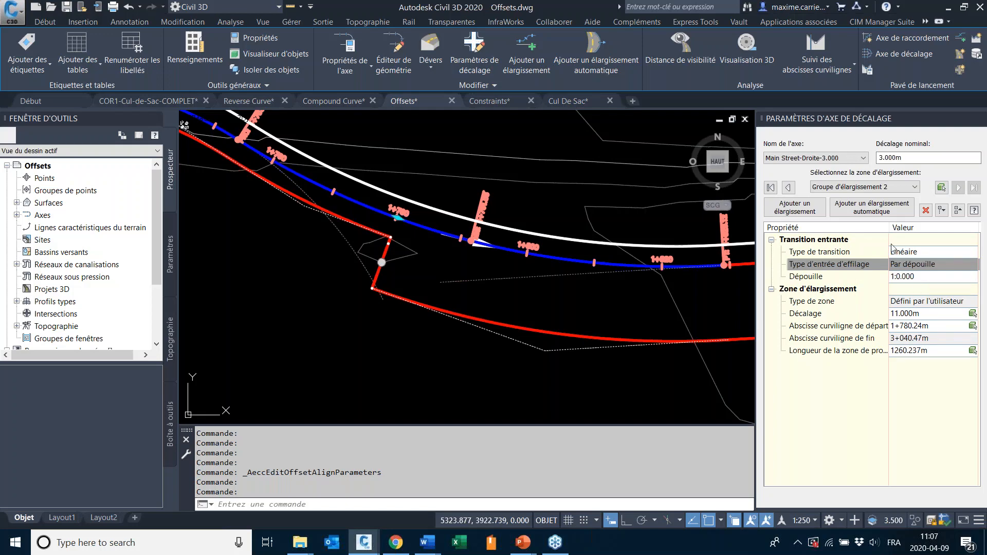
pyautogui.click(933, 280)
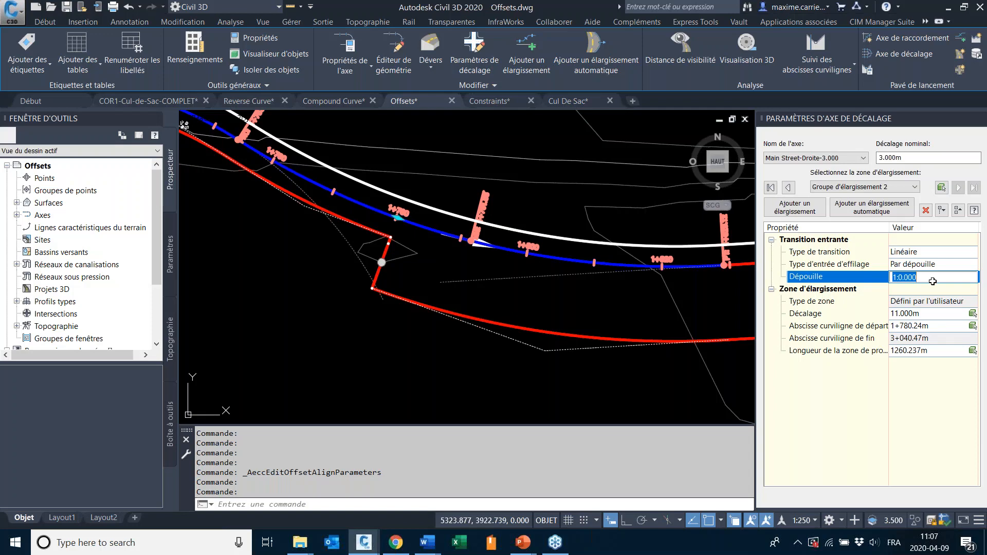
pyautogui.write('30')
pyautogui.press('Return')
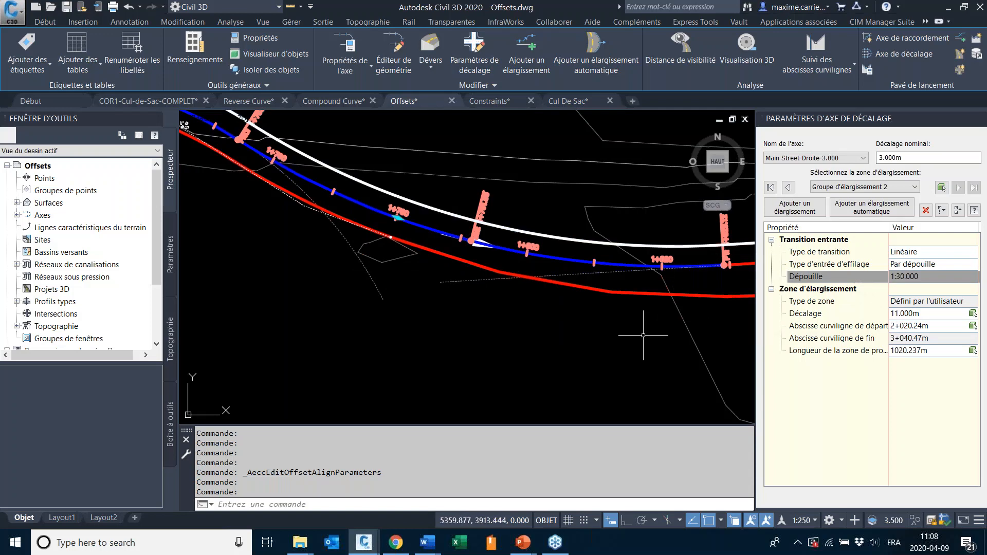
pyautogui.scroll(-3, 390, 302)
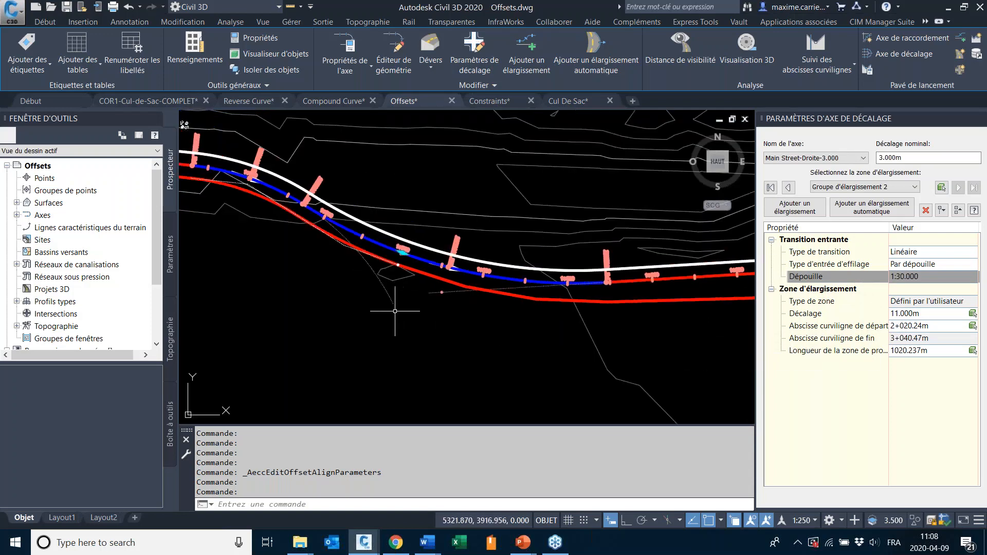
pyautogui.scroll(2, 453, 303)
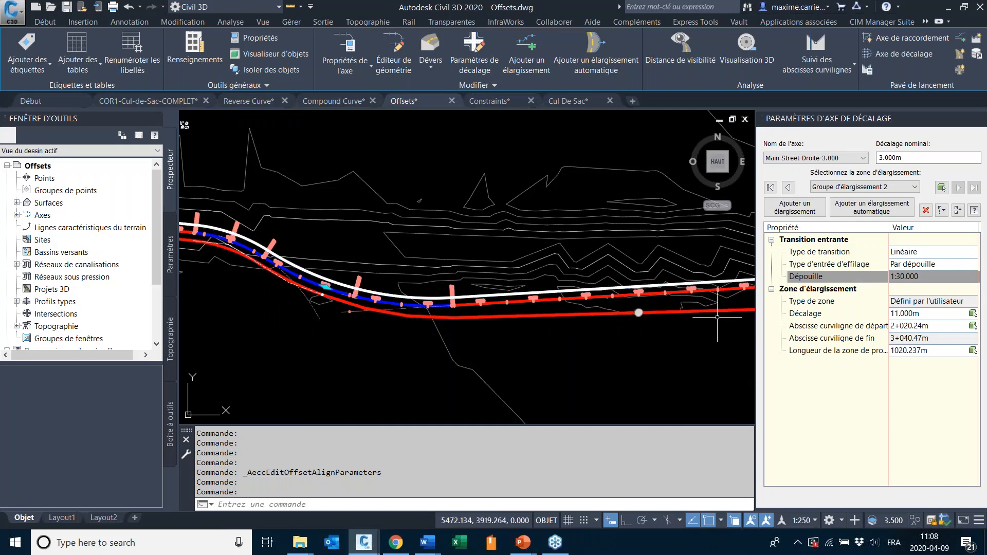
# - Set the second widening's offset to 6 m
pyautogui.hotkey('alt', 'Tab')
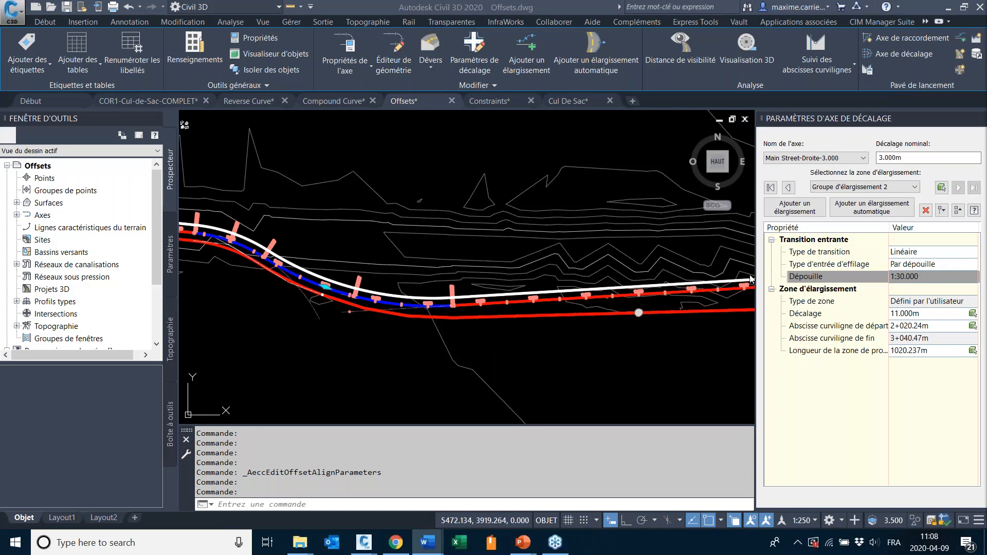
pyautogui.click(932, 328)
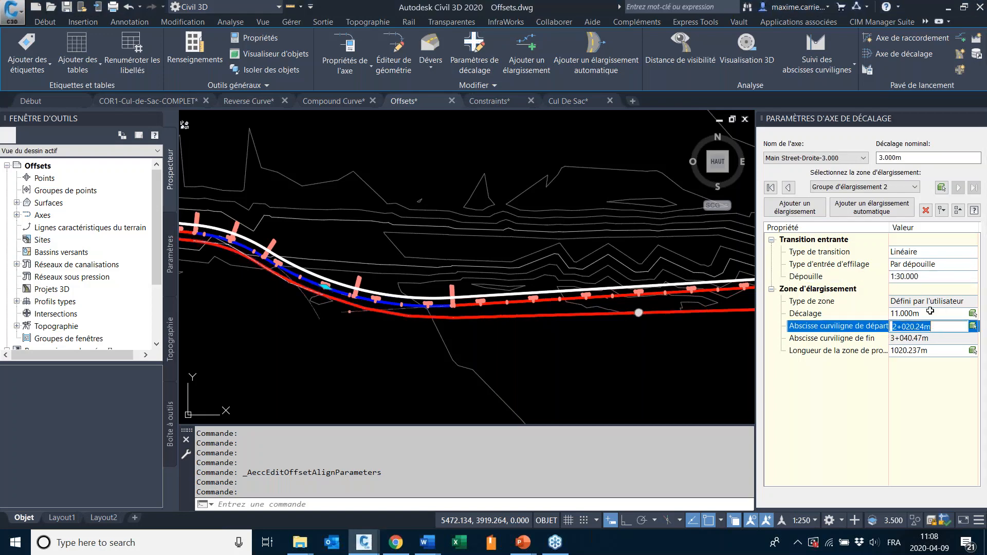
pyautogui.click(931, 313)
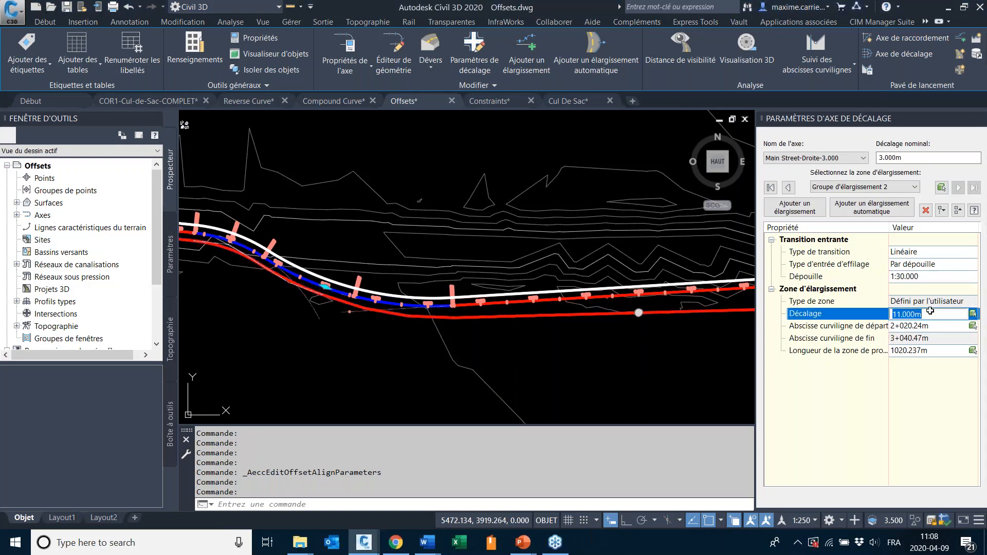
pyautogui.write('60')
pyautogui.press('Return')
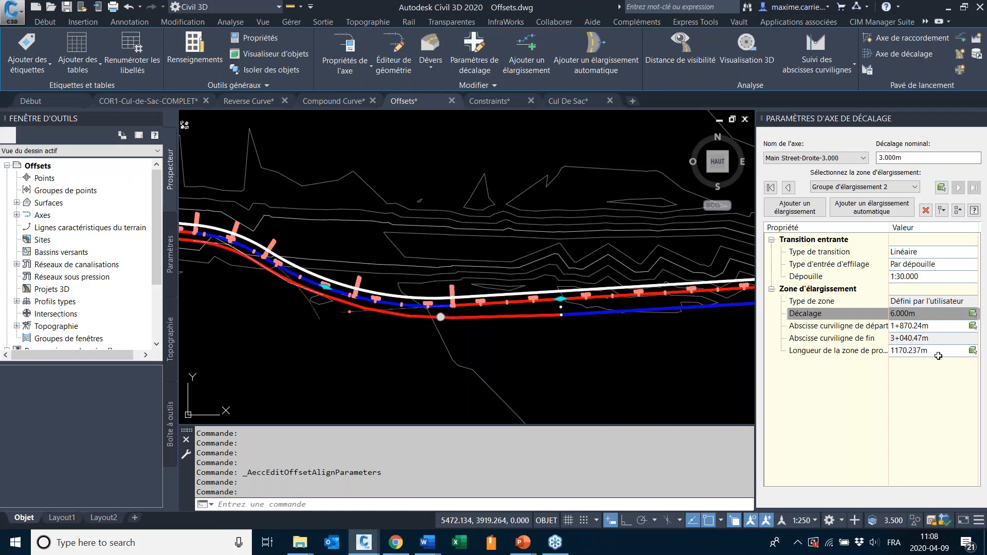
# - Set the second widening's start station to 1+940 and inspect the tapered transition leading to it
pyautogui.click(934, 327)
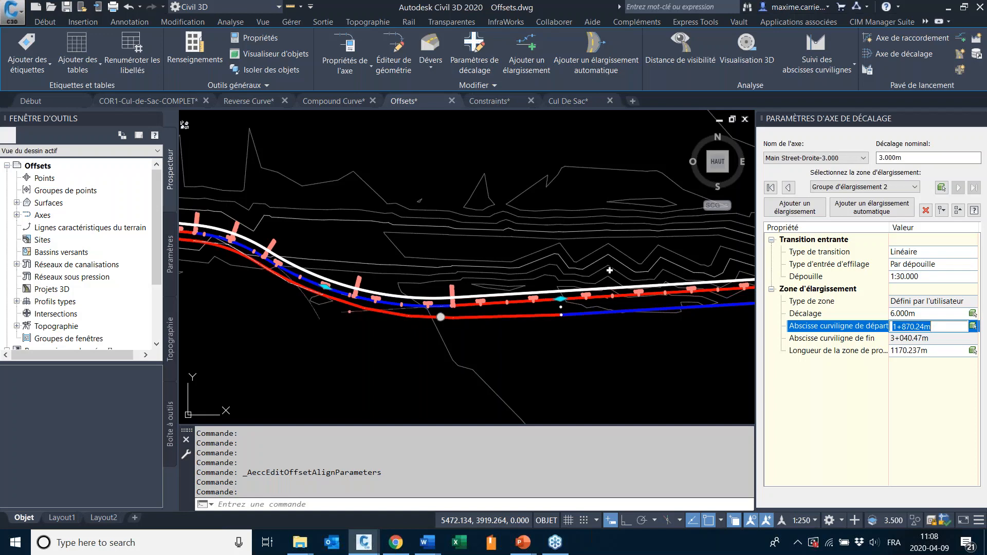
pyautogui.write('1+9')
pyautogui.write('40')
pyautogui.press('Return')
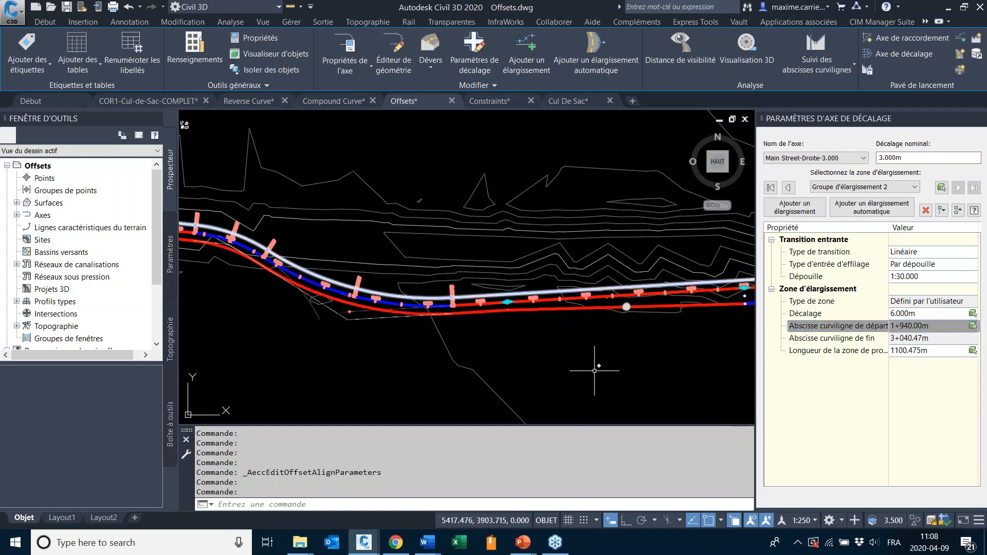
pyautogui.moveTo(649, 340); pyautogui.dragTo(493, 350, button='middle')
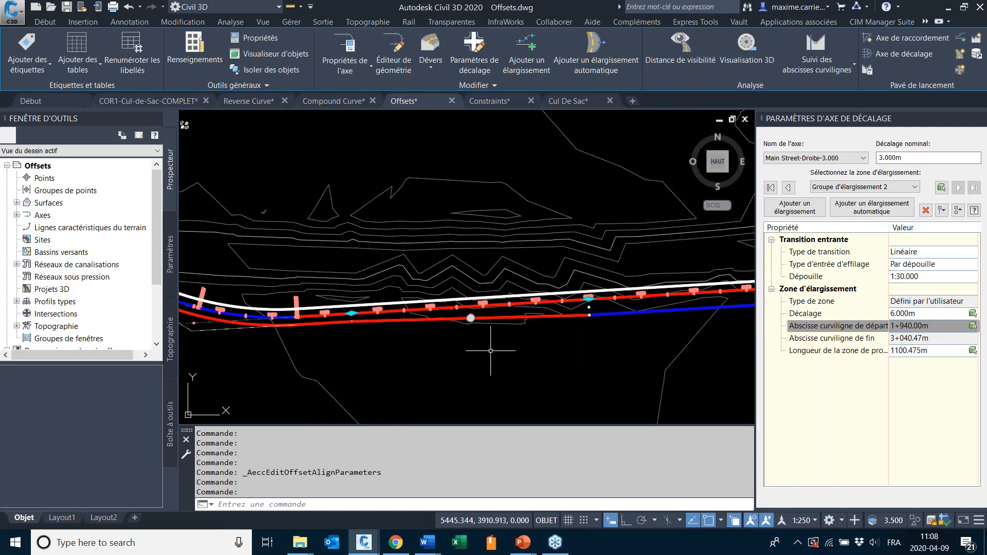
pyautogui.scroll(2, 458, 338)
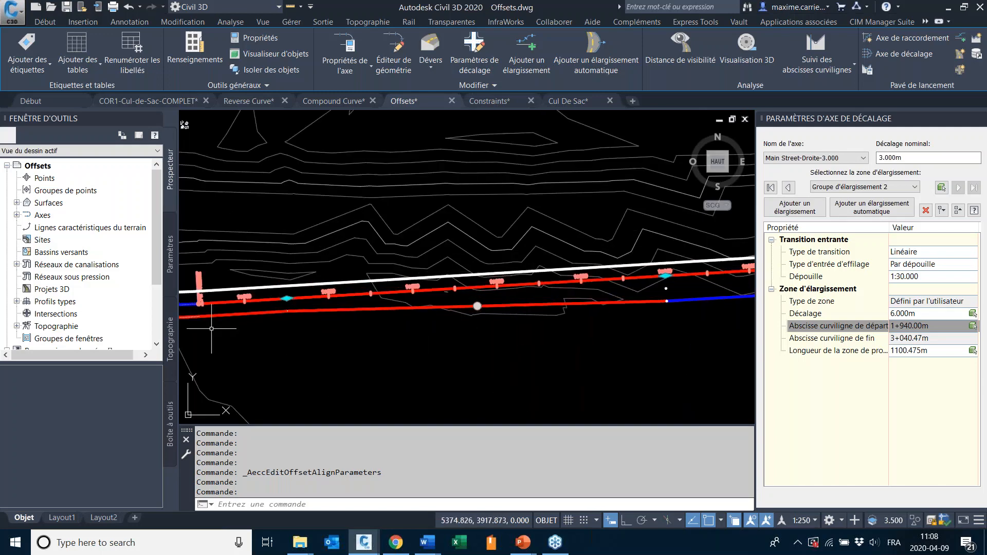
pyautogui.scroll(3, 221, 301)
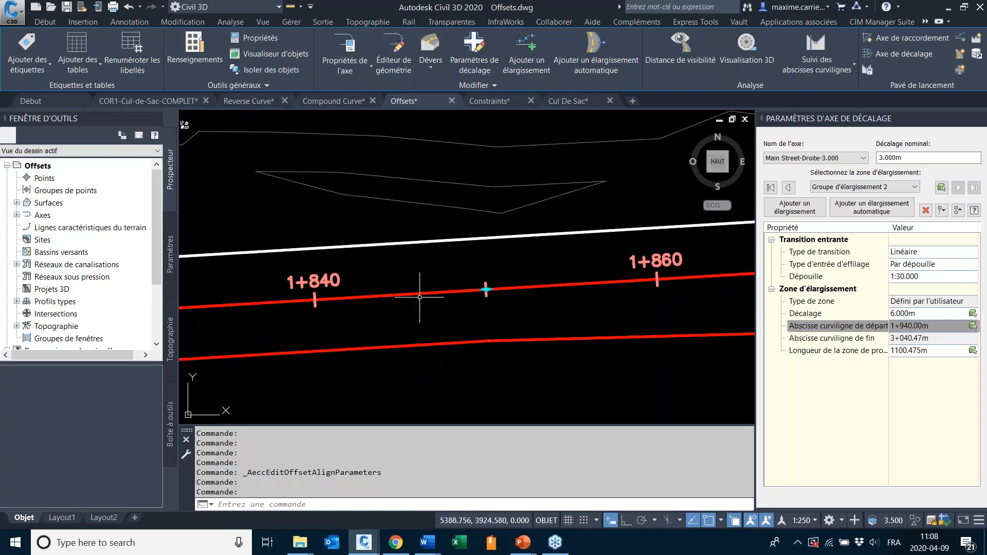
# - Examine the right offset's 1:30 tapered transition up to the 6 m widening's start at 1+940
pyautogui.scroll(-3, 420, 297)
pyautogui.scroll(3, 348, 264)
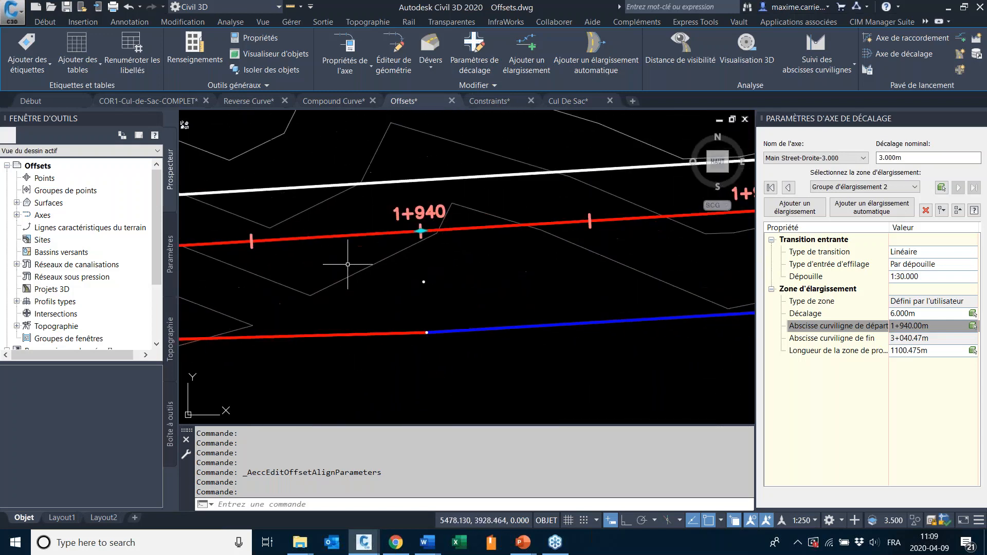
pyautogui.moveTo(427, 244)
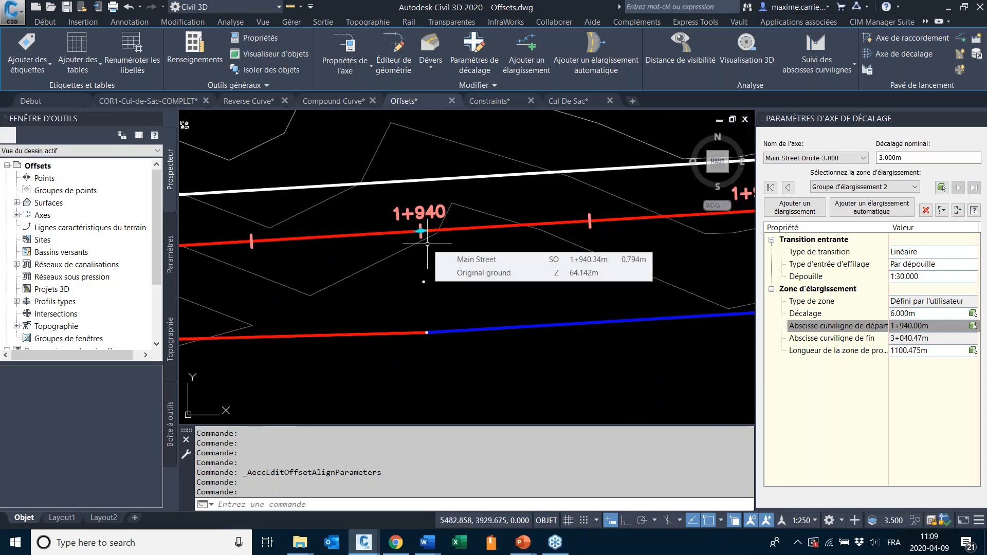
pyautogui.scroll(-1, 428, 244)
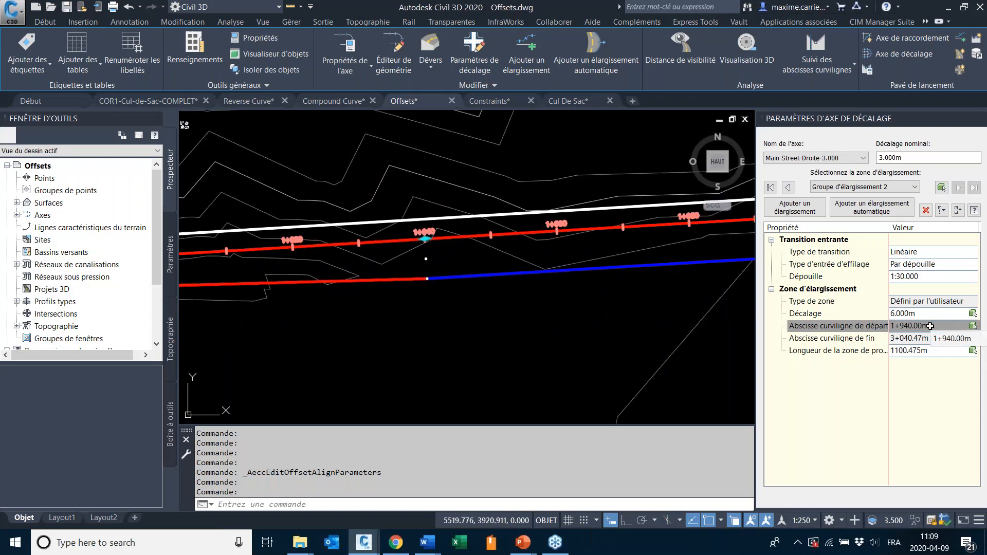
pyautogui.scroll(-8, 493, 268)
pyautogui.scroll(6, 489, 269)
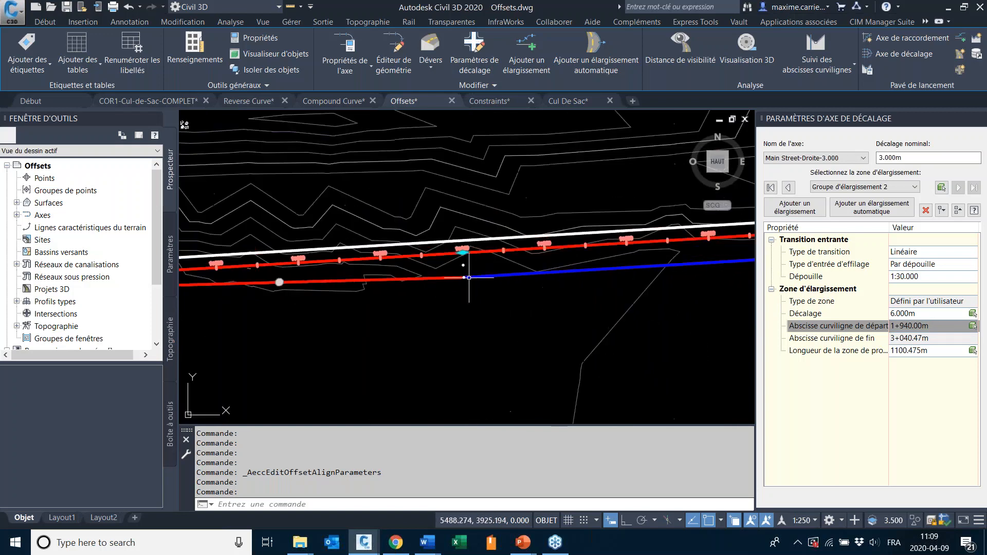
pyautogui.moveTo(414, 277); pyautogui.dragTo(646, 290, button='middle')
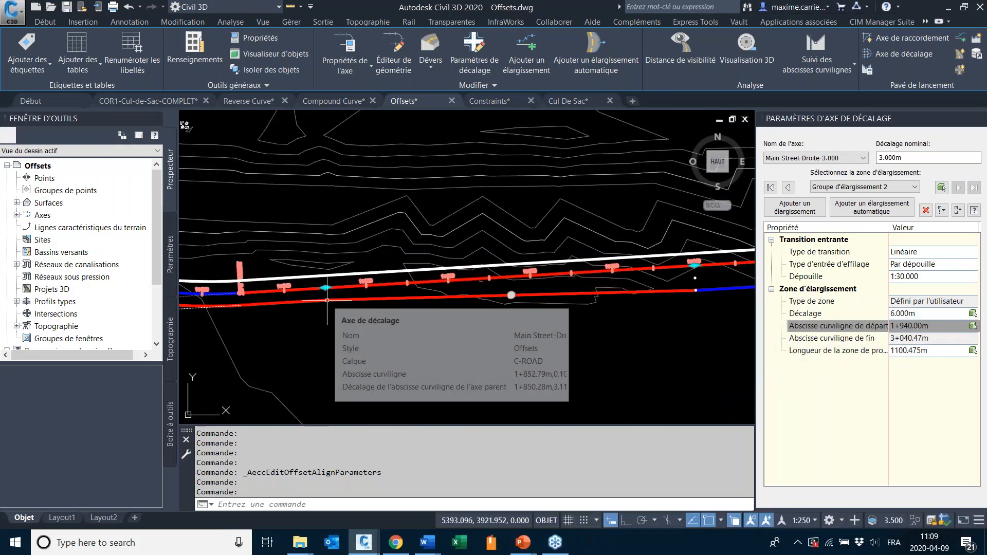
pyautogui.scroll(-2, 330, 309)
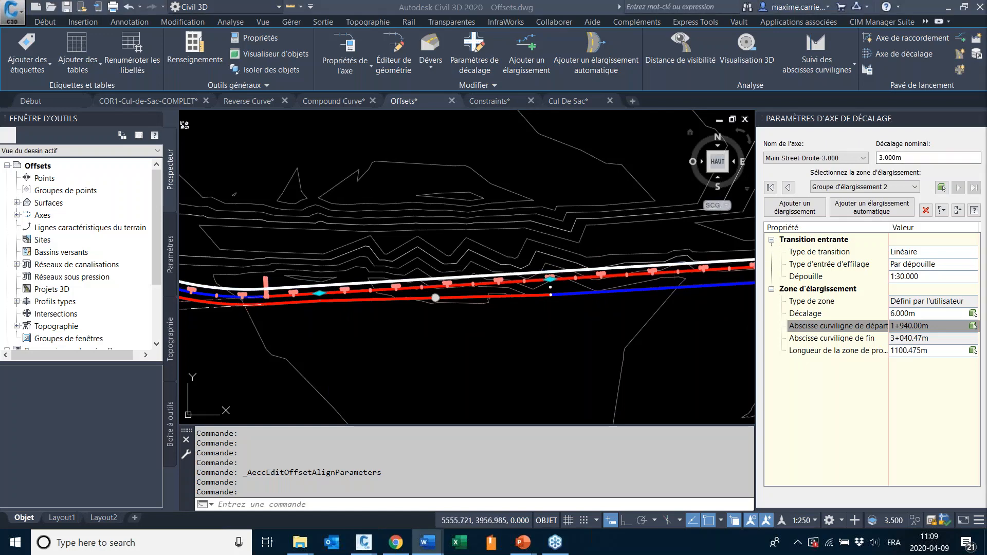
pyautogui.hotkey('alt', 'Tab')
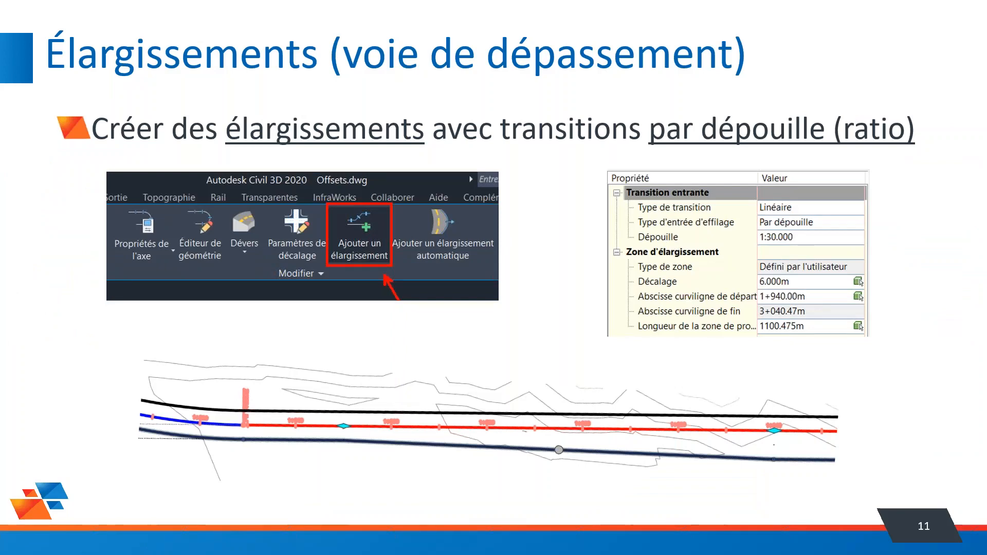
pyautogui.hotkey('alt', 'Tab')
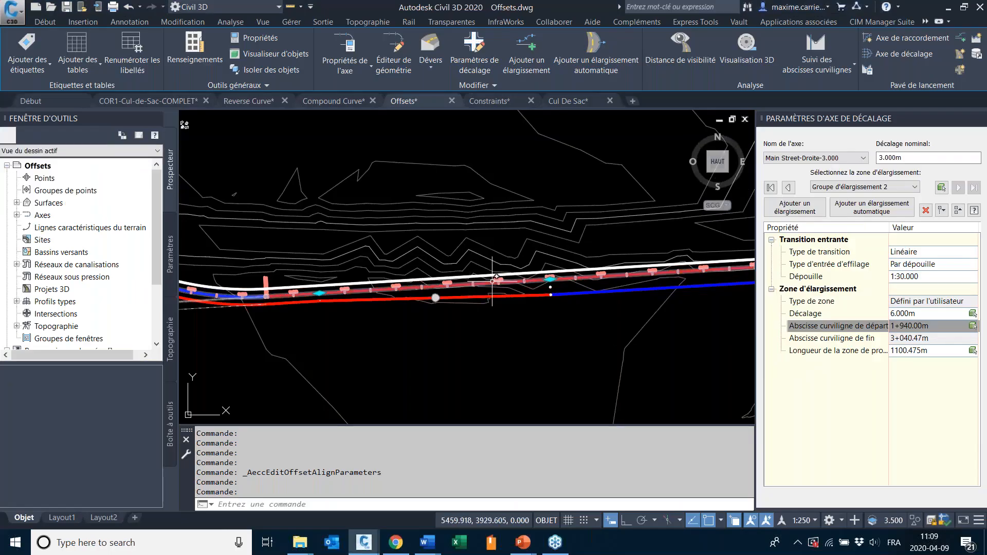
pyautogui.press('Escape')
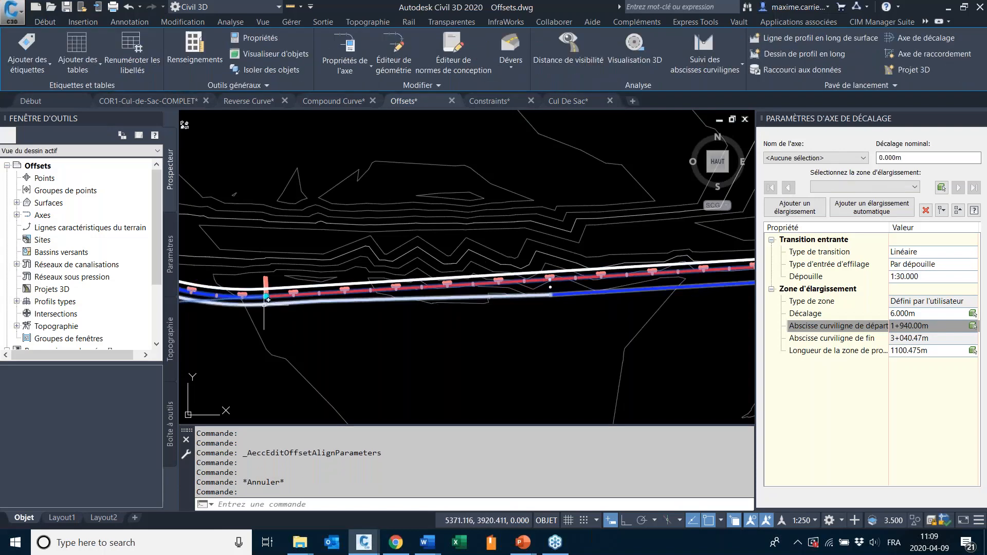
pyautogui.click(266, 297)
pyautogui.press('Escape')
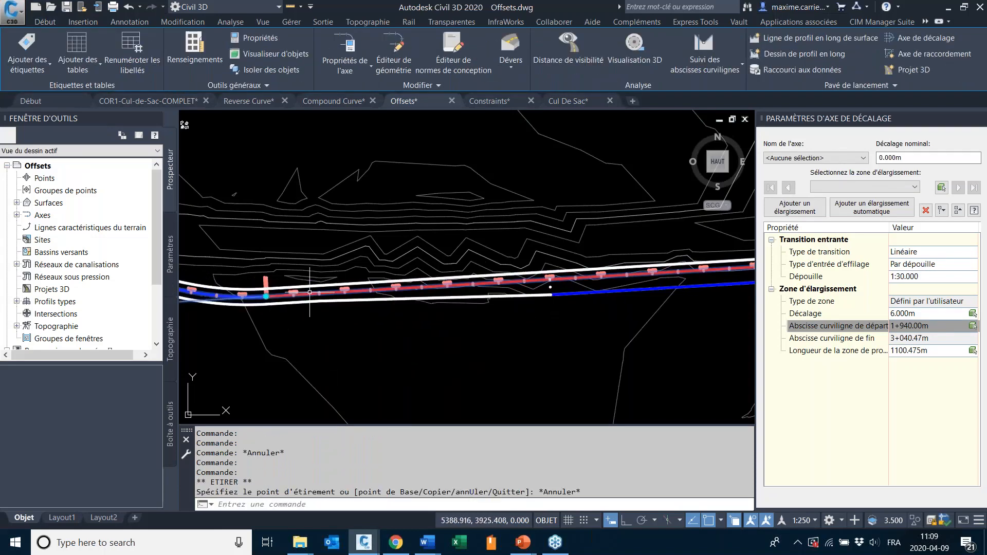
pyautogui.scroll(-5, 460, 288)
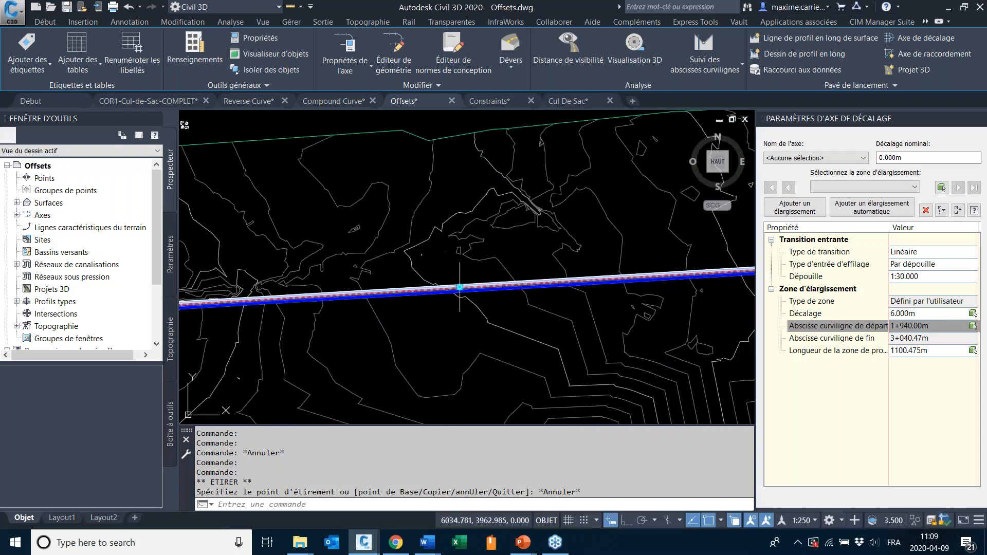
pyautogui.click(460, 287)
pyautogui.moveTo(425, 265); pyautogui.dragTo(653, 249, button='middle')
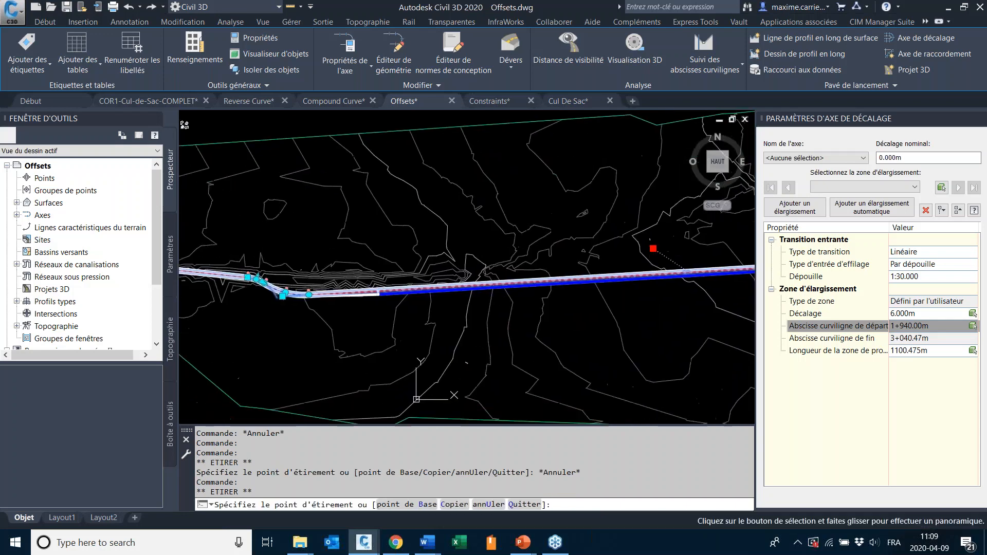
pyautogui.press('Escape')
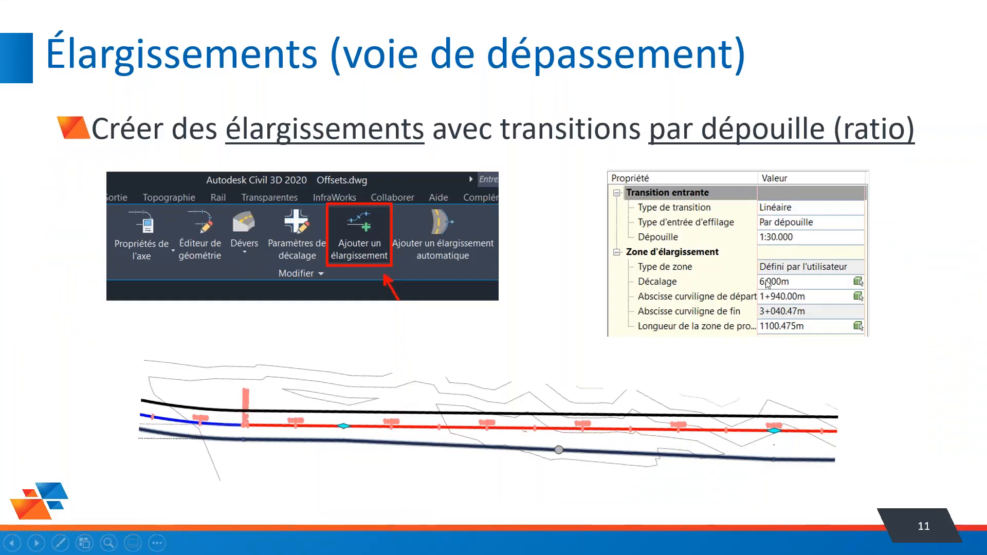
pyautogui.press('Right')
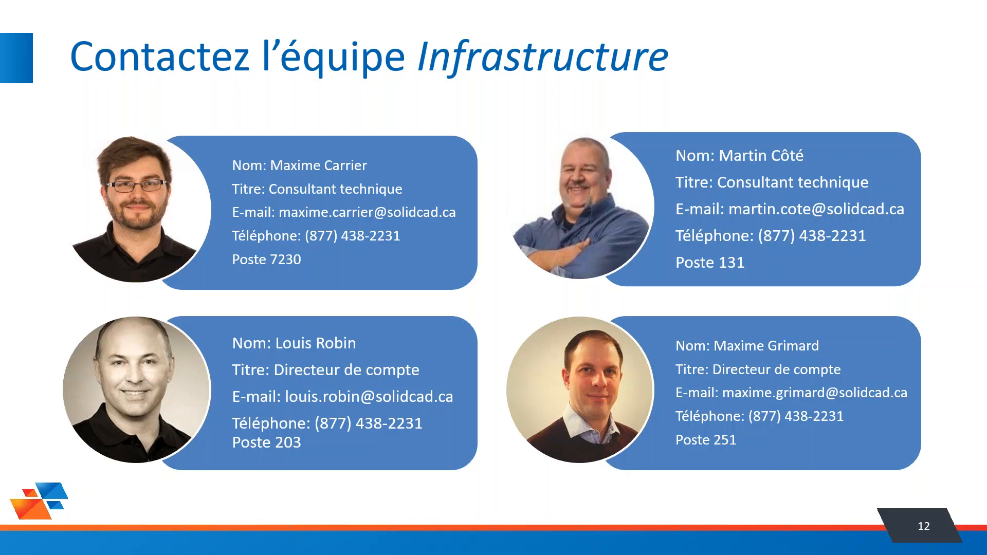
pyautogui.hotkey('alt', 'Tab')
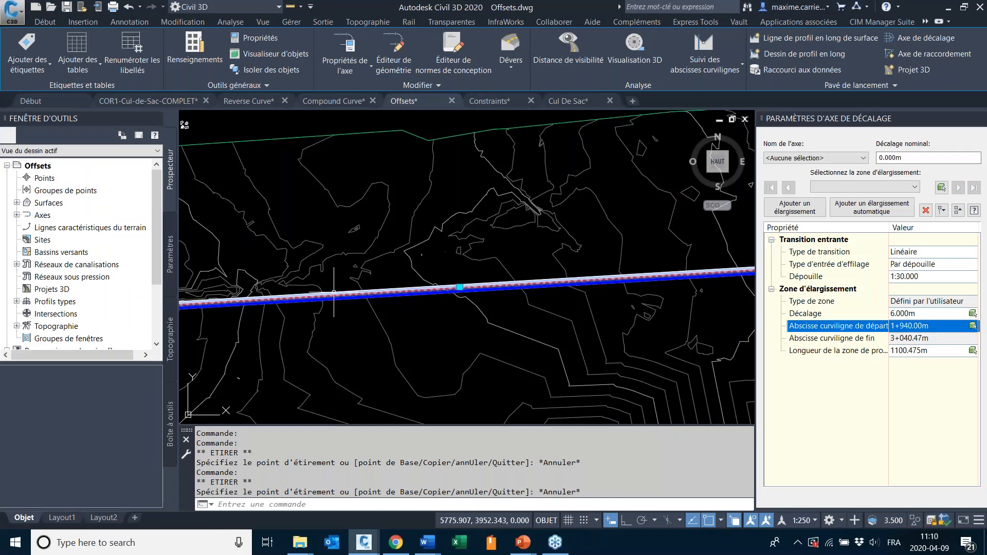
# - Start a surface profile for the Main Street alignment and add Original ground as the sampled surface over the full station range
pyautogui.scroll(3, 418, 277)
pyautogui.press('Escape')
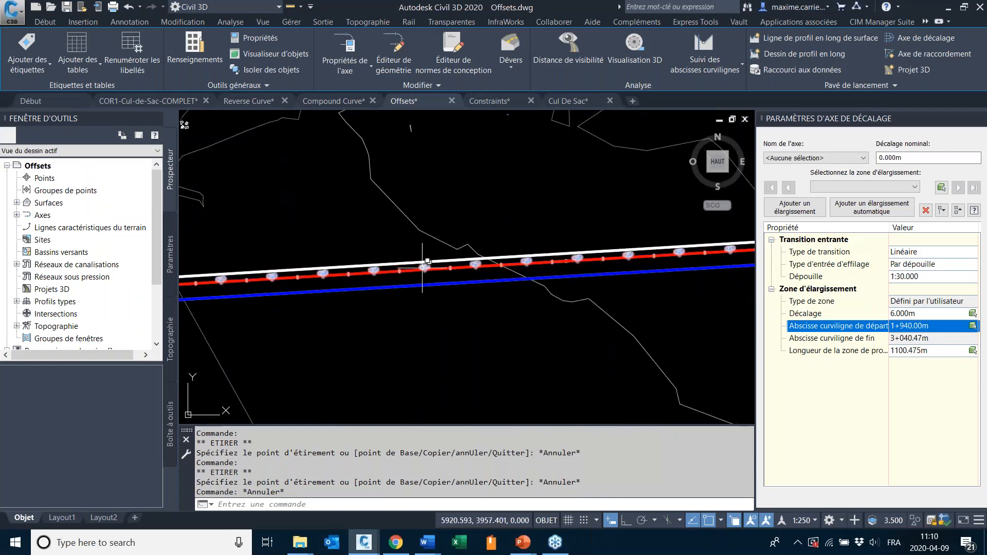
pyautogui.click(446, 269)
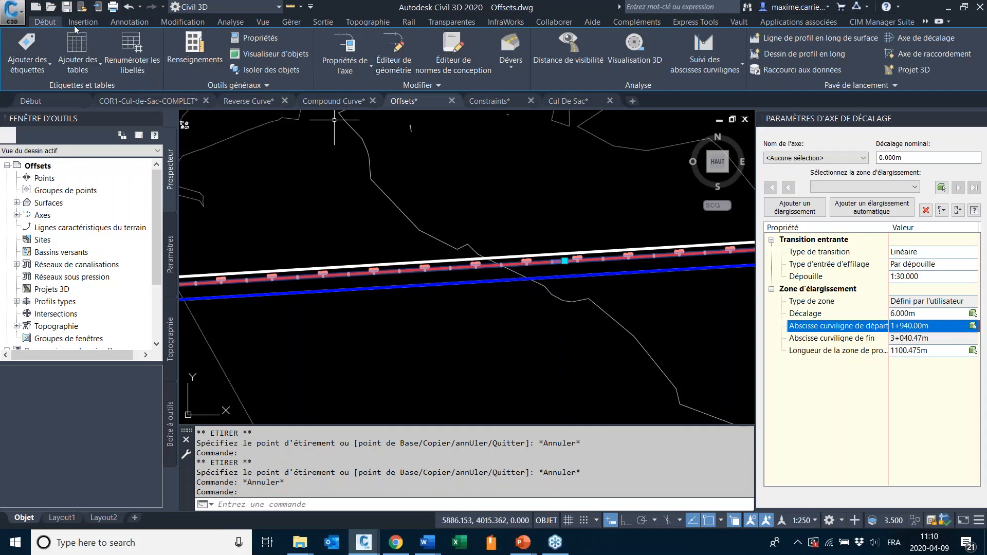
pyautogui.click(47, 22)
pyautogui.click(329, 50)
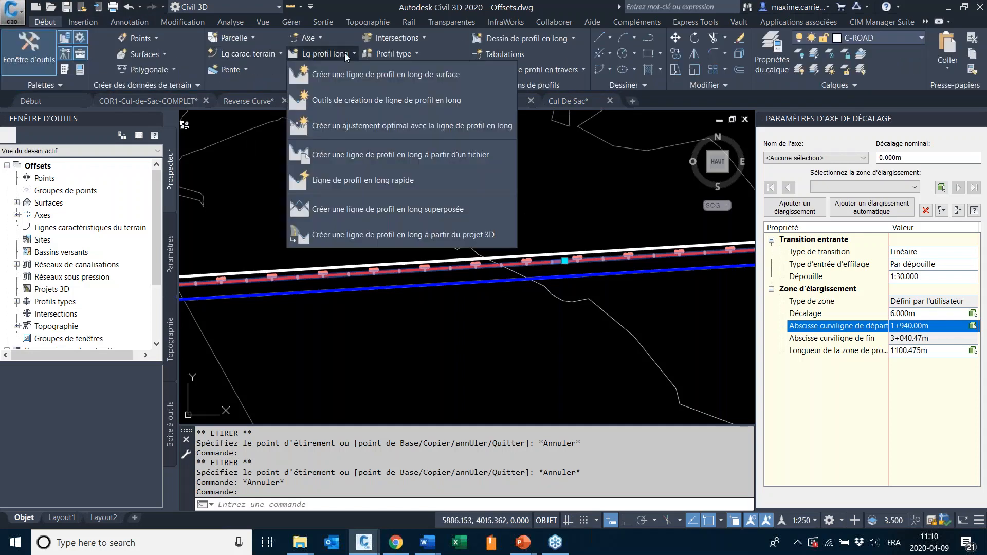
pyautogui.click(396, 75)
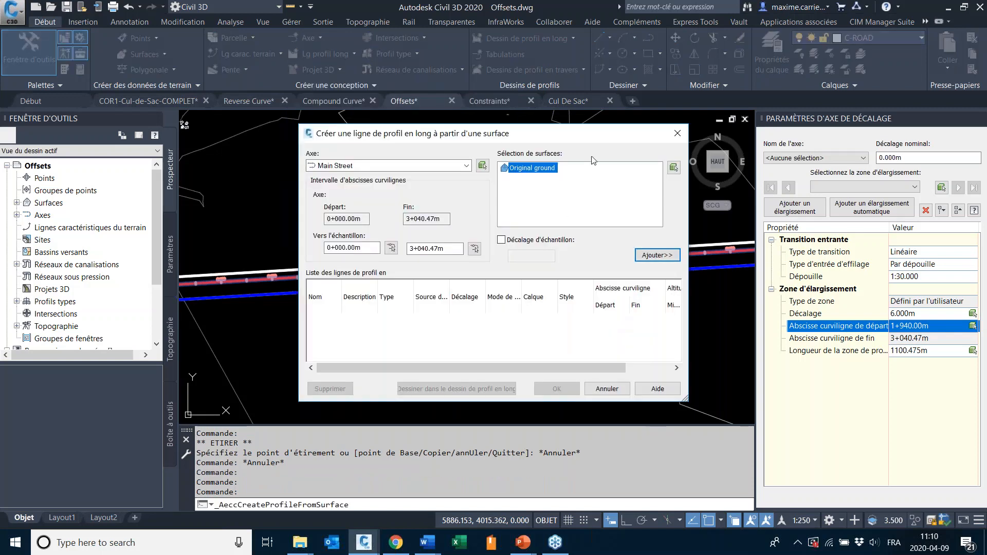
pyautogui.click(655, 255)
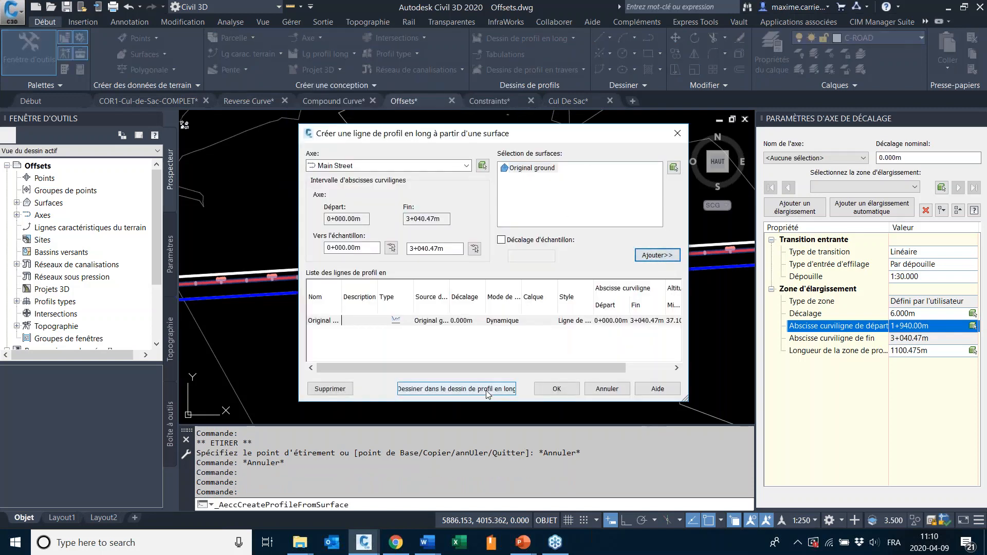
# - Create a profile view for Main Street in the Profile View style and place its origin just north of the terrain's eastern end
pyautogui.click(486, 390)
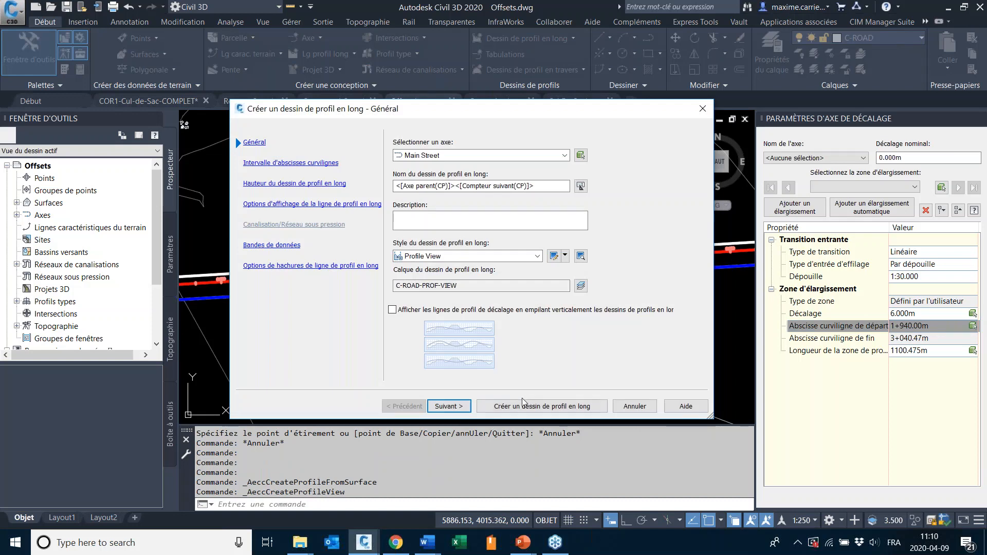
pyautogui.click(523, 406)
pyautogui.scroll(-5, 380, 288)
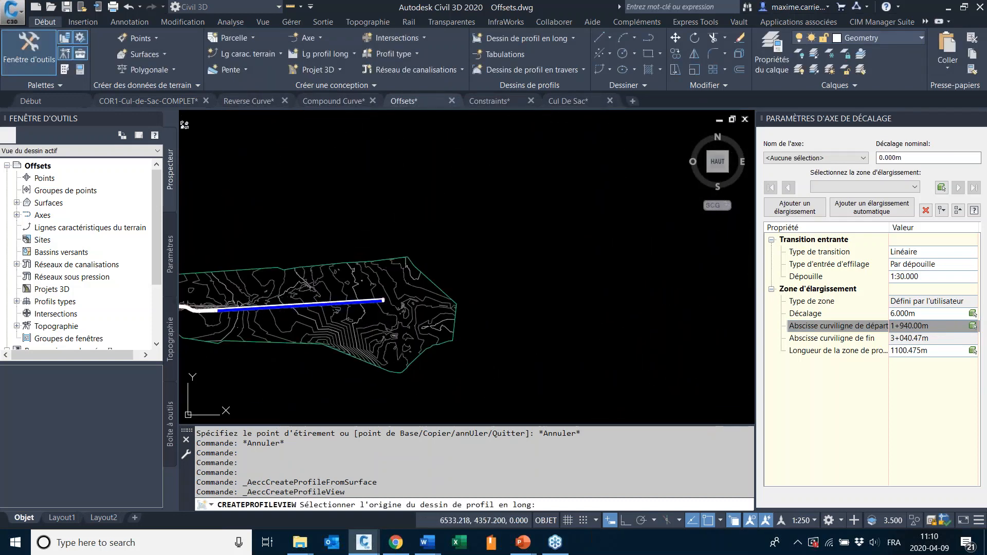
pyautogui.click(376, 246)
pyautogui.press('Escape')
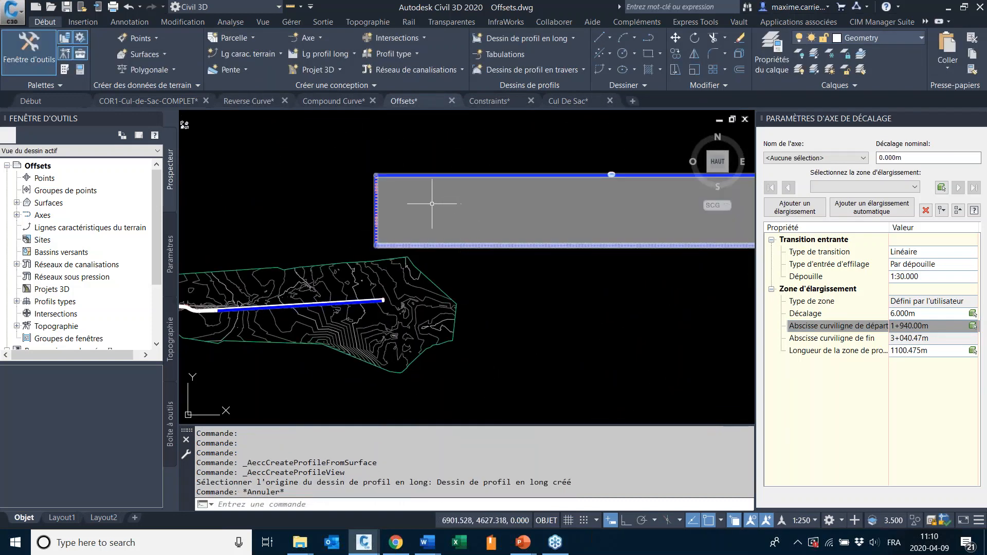
# - Create a layout profile in the Main Street profile view using the Design Profile style and Complete Label Set
pyautogui.scroll(5, 432, 204)
pyautogui.scroll(-3, 353, 236)
pyautogui.click(352, 236)
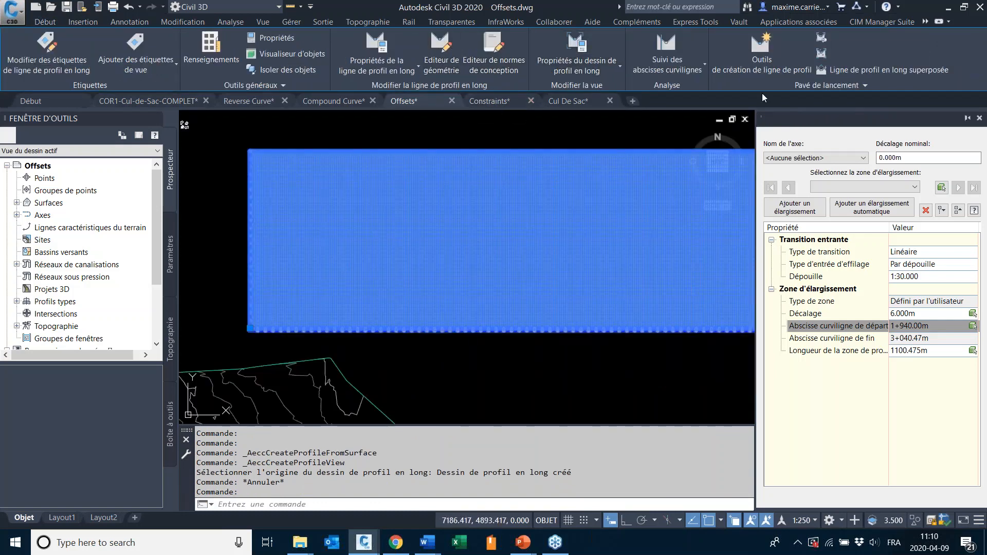
pyautogui.press('Escape')
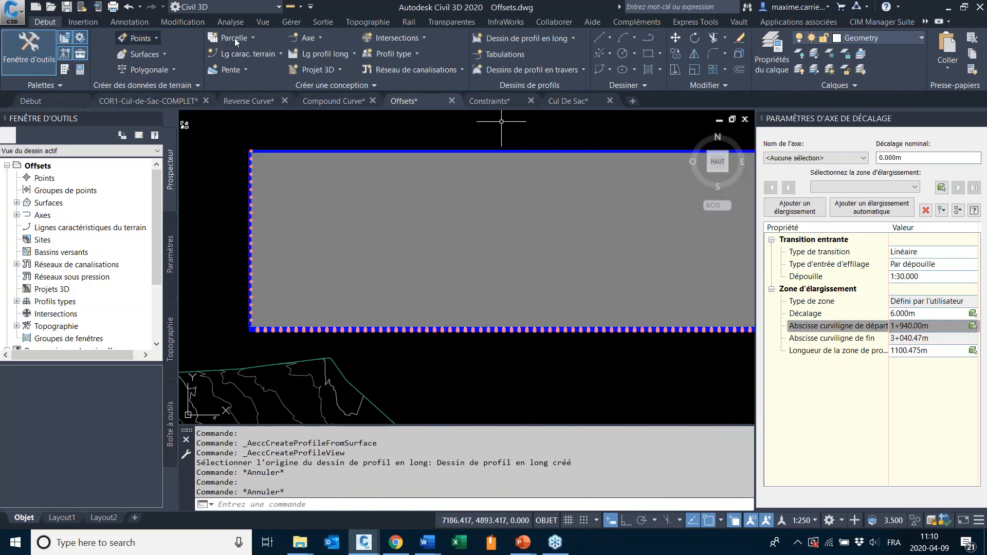
pyautogui.click(335, 57)
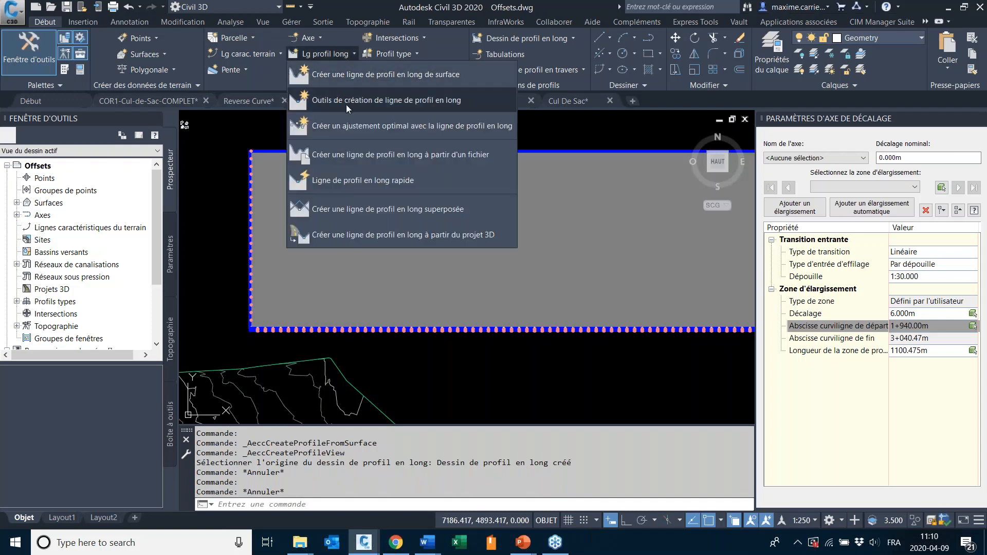
pyautogui.click(346, 104)
pyautogui.click(495, 169)
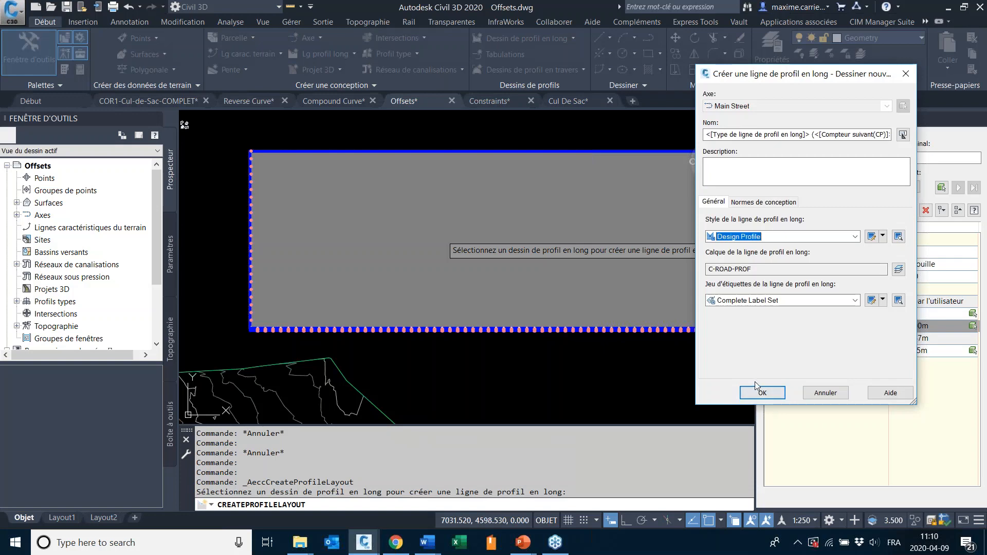
pyautogui.click(763, 395)
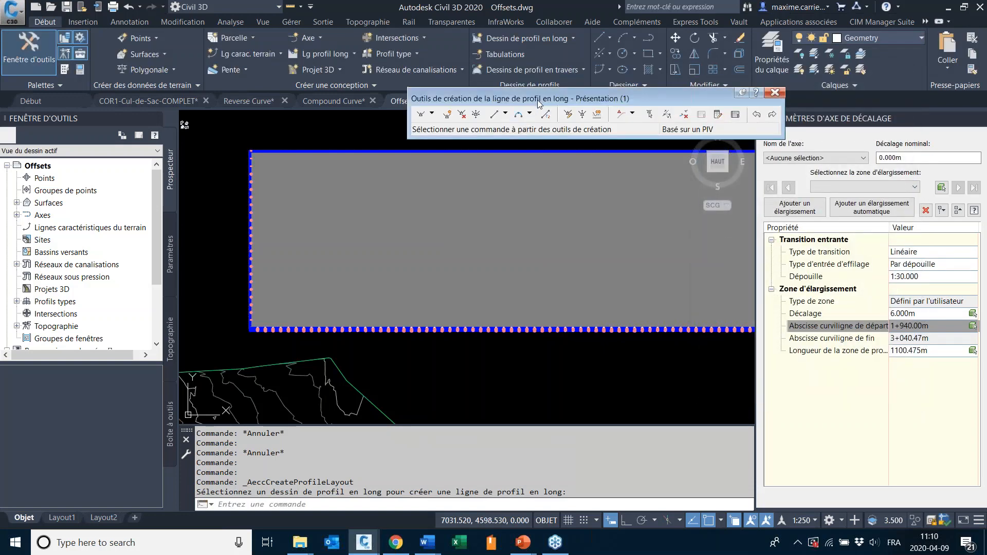
# - Review the tangent drawing options of the profile layout tools and display the transparent commands for profiles
pyautogui.moveTo(540, 104)
pyautogui.mouseDown()
pyautogui.moveTo(435, 138)
pyautogui.moveTo(400, 174)
pyautogui.mouseUp()
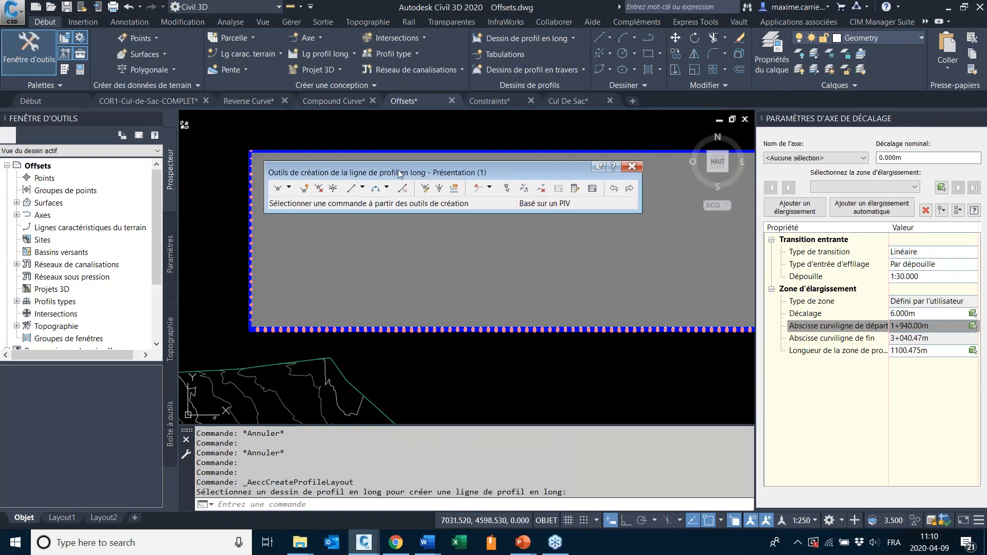
pyautogui.click(362, 188)
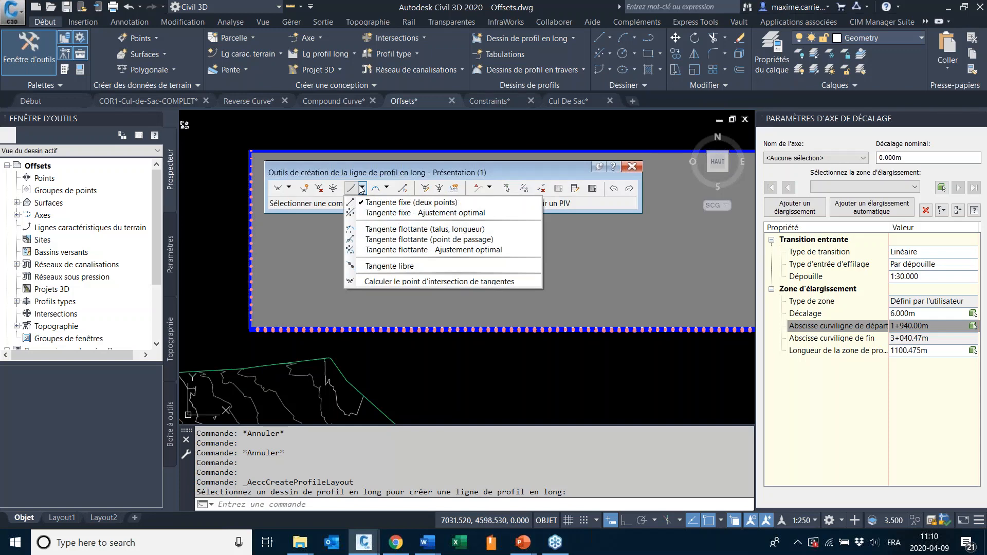
pyautogui.click(362, 177)
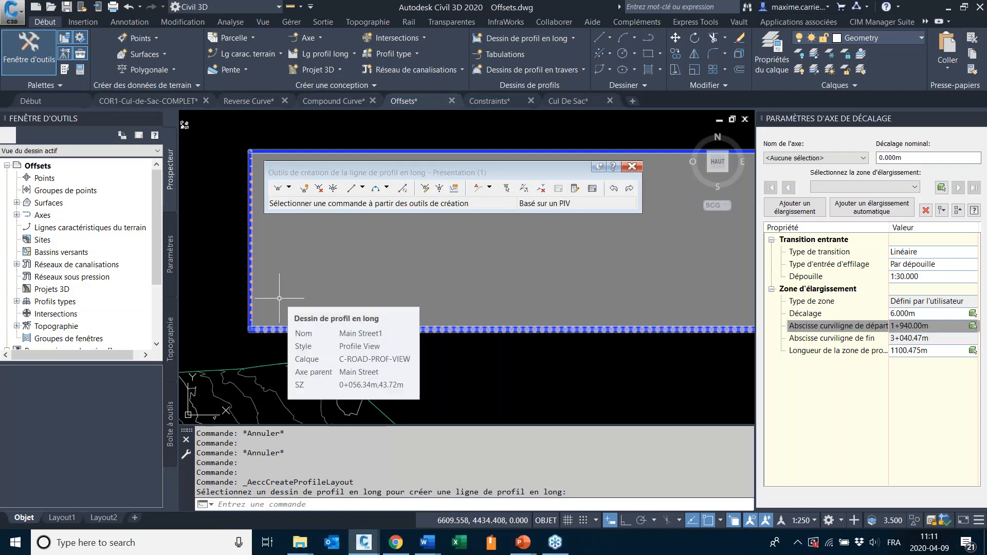
pyautogui.moveTo(284, 376); pyautogui.dragTo(375, 313, button='middle')
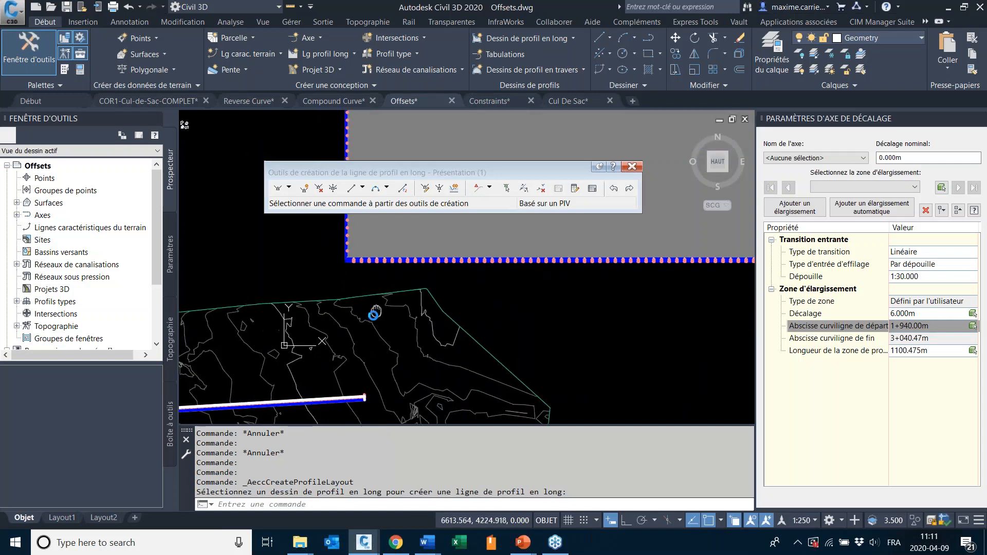
pyautogui.moveTo(475, 339); pyautogui.dragTo(381, 395, button='middle')
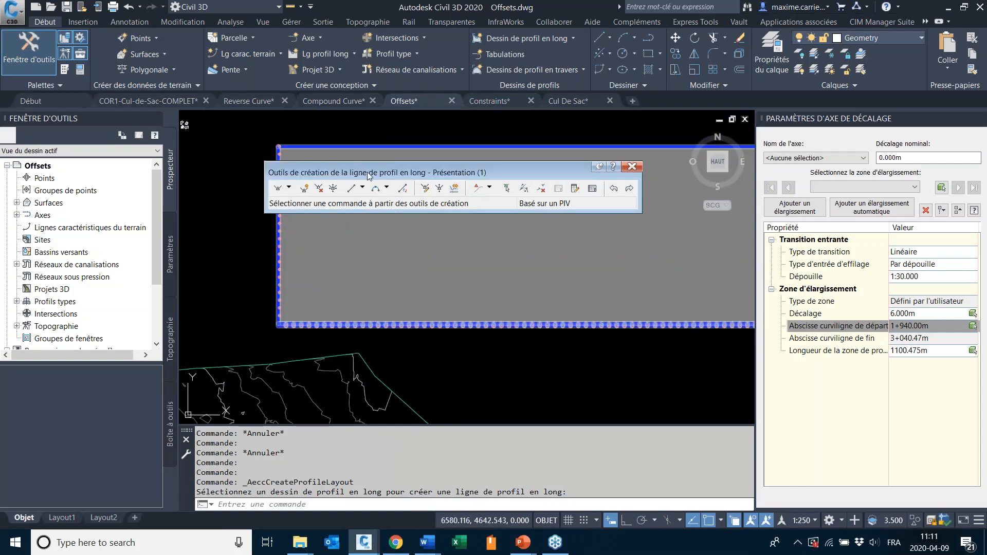
pyautogui.click(290, 188)
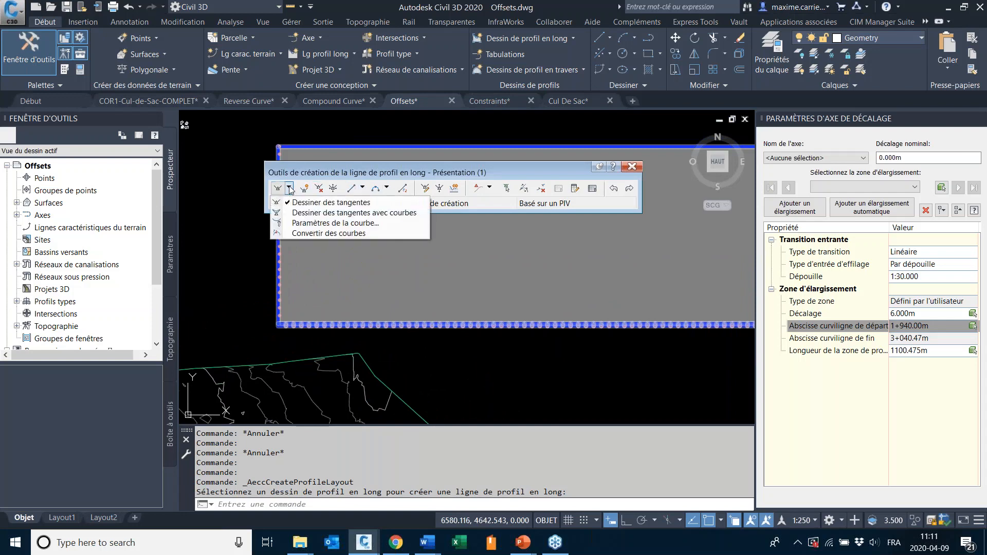
pyautogui.click(466, 23)
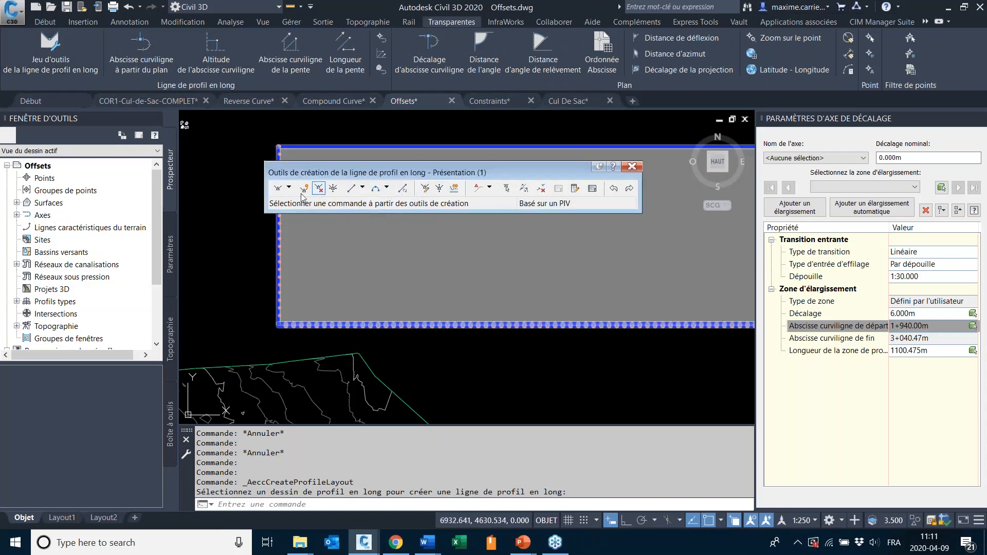
# - Compare the vertical curve and tangent drawing options offered by the profile layout tools for the Main Street design profile
pyautogui.click(387, 188)
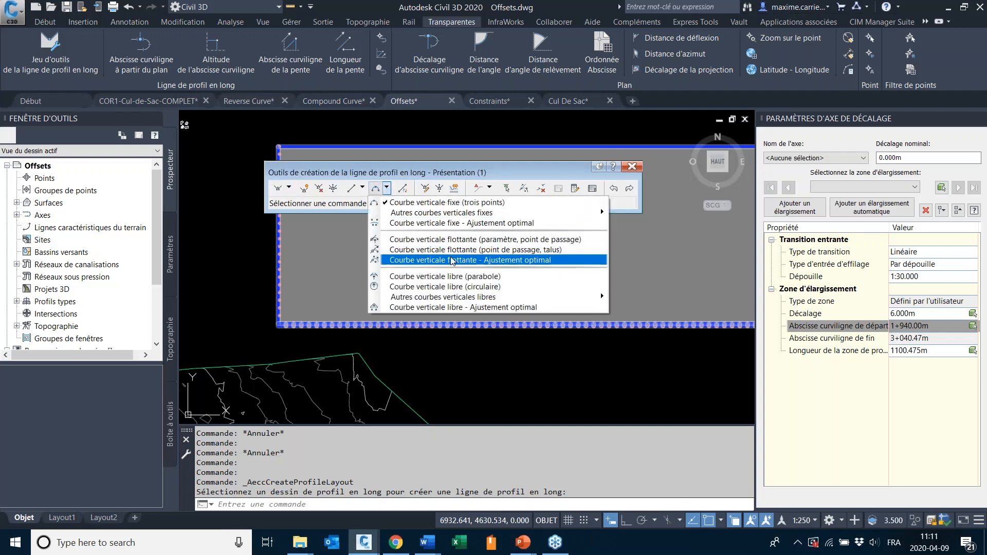
pyautogui.click(363, 190)
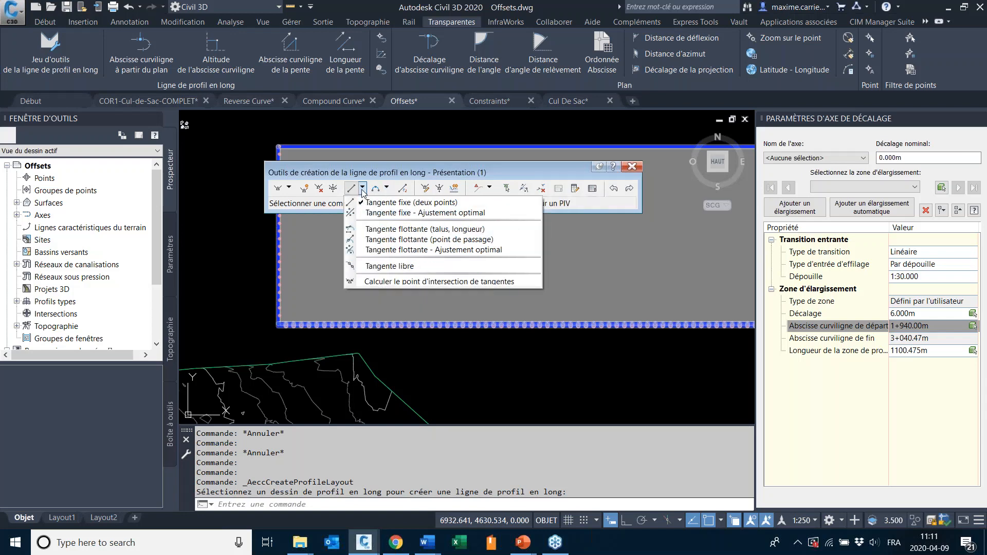
pyautogui.click(387, 174)
pyautogui.click(389, 188)
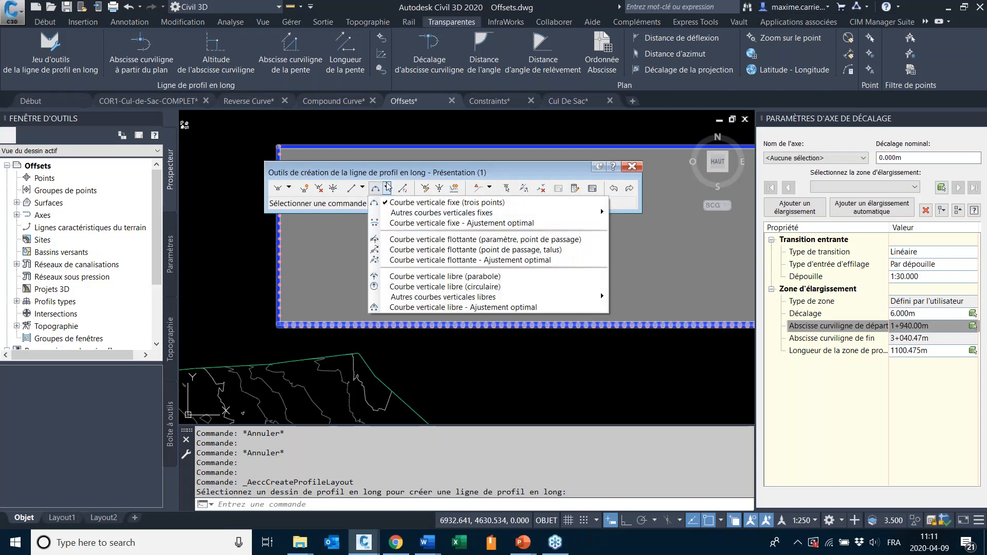
pyautogui.click(399, 172)
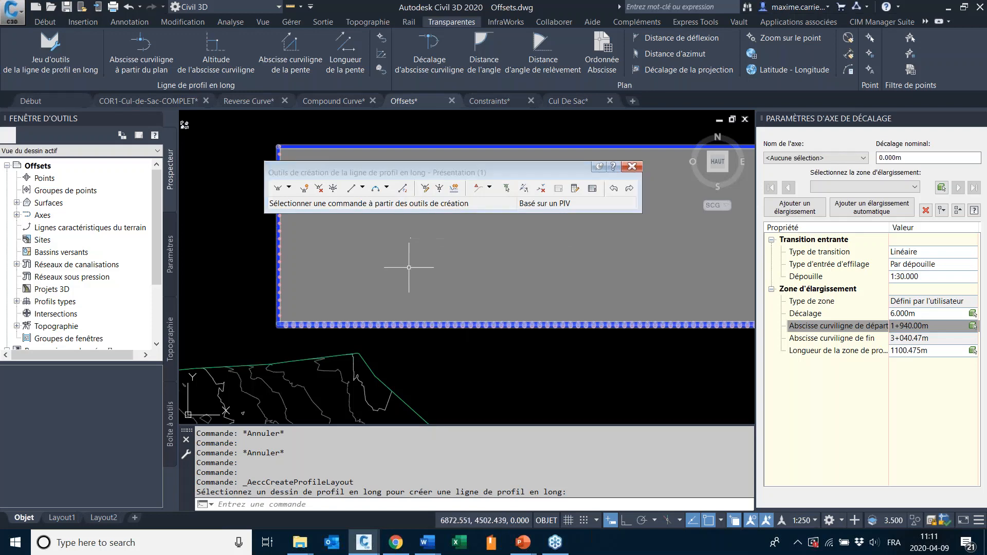
pyautogui.moveTo(568, 249); pyautogui.dragTo(500, 264, button='middle')
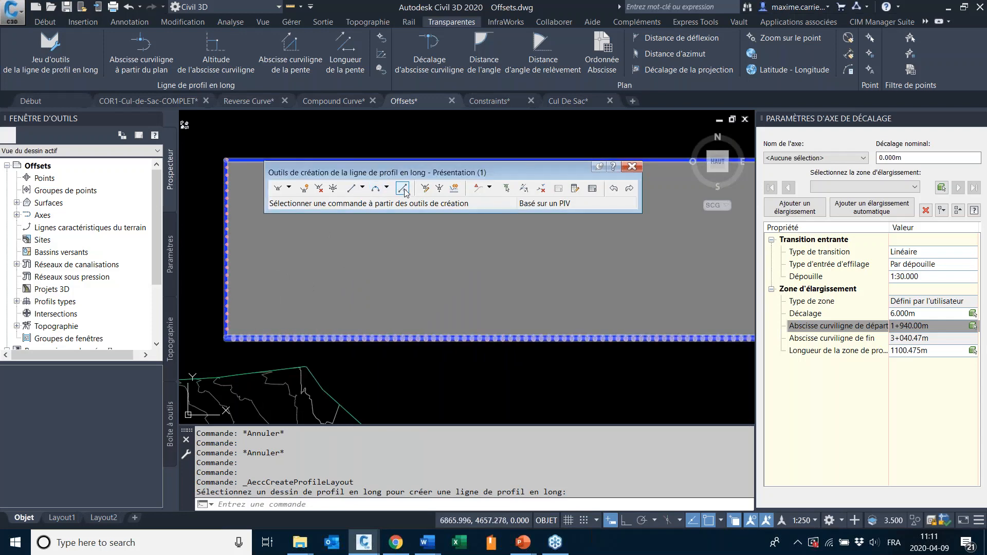
pyautogui.click(362, 188)
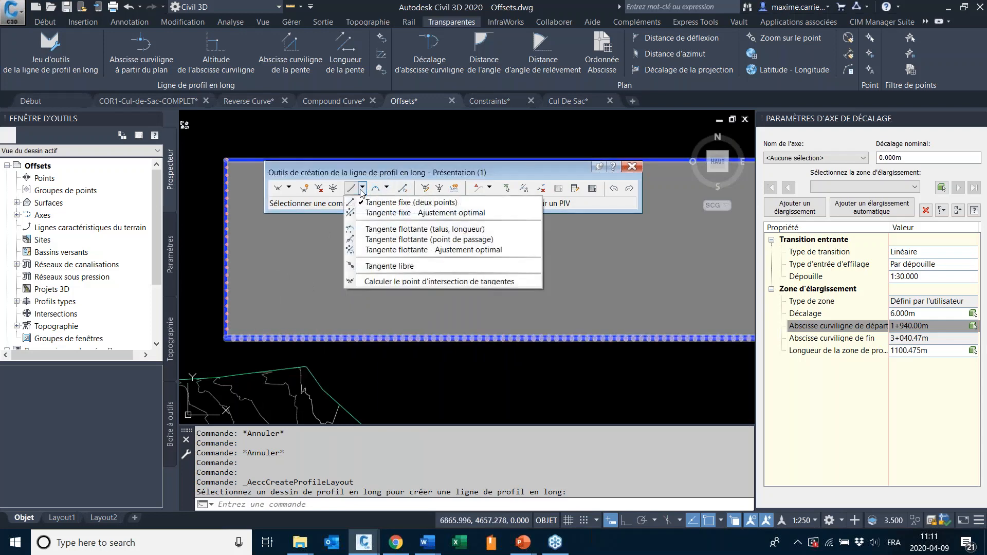
pyautogui.click(382, 168)
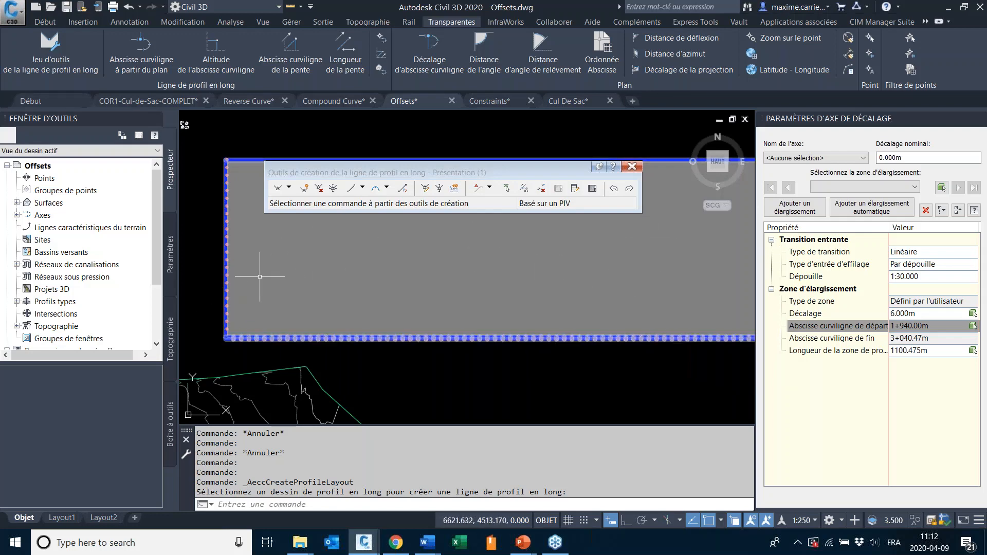
# - Examine the station and elevation labels in the data band along the lower edge of the Main Street profile view
pyautogui.moveTo(444, 264); pyautogui.dragTo(411, 284, button='middle')
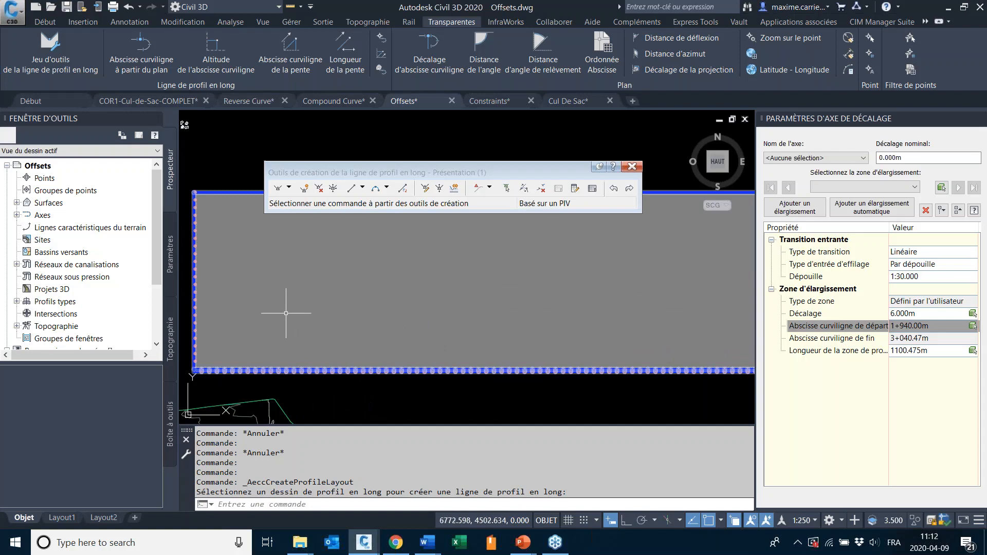
pyautogui.moveTo(295, 309); pyautogui.dragTo(406, 331, button='middle')
pyautogui.scroll(2, 330, 414)
pyautogui.scroll(2, 297, 353)
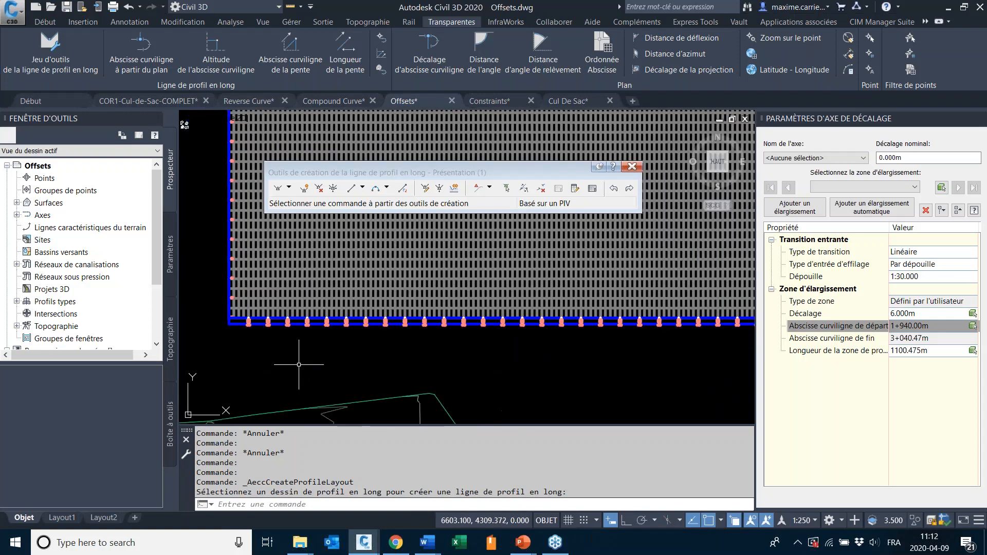
pyautogui.scroll(2, 287, 287)
pyautogui.scroll(-6, 509, 266)
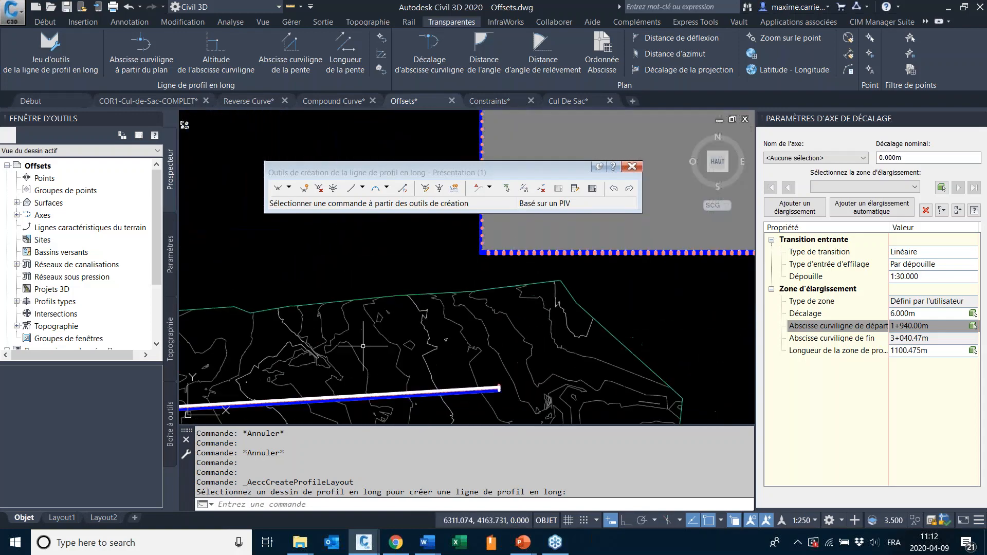
pyautogui.moveTo(544, 288); pyautogui.dragTo(466, 336, button='middle')
pyautogui.scroll(2, 443, 329)
pyautogui.scroll(2, 346, 412)
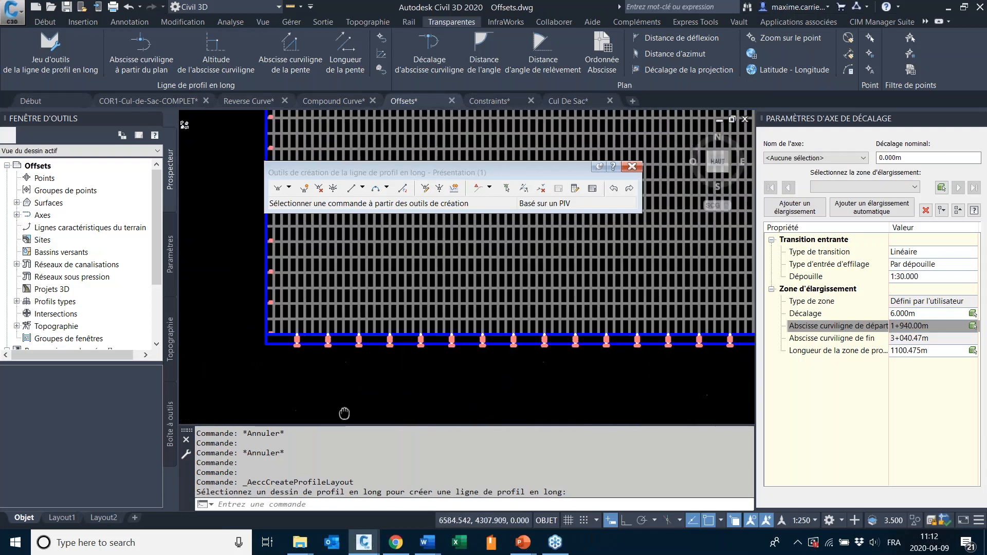
pyautogui.scroll(2, 329, 404)
pyautogui.scroll(2, 363, 340)
pyautogui.scroll(2, 408, 355)
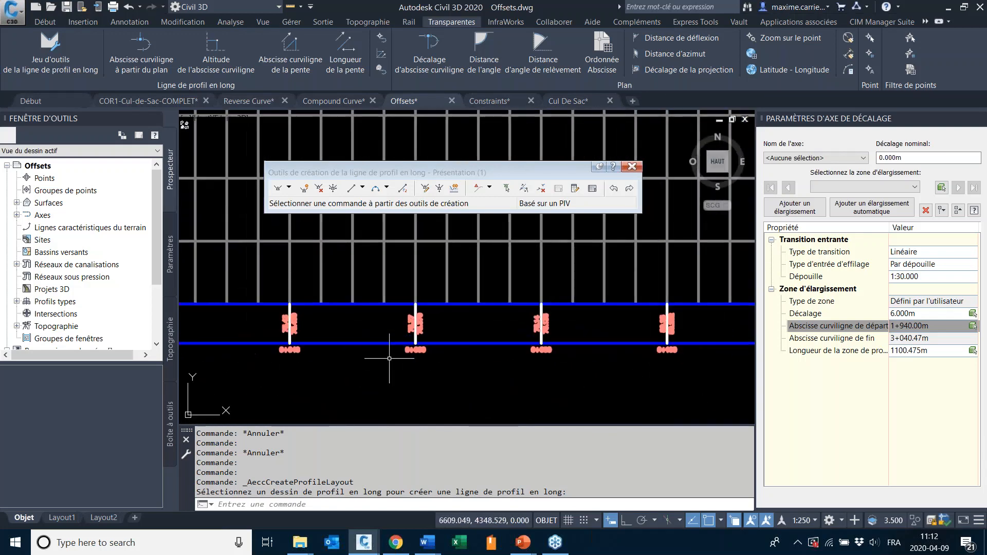
pyautogui.scroll(-3, 560, 288)
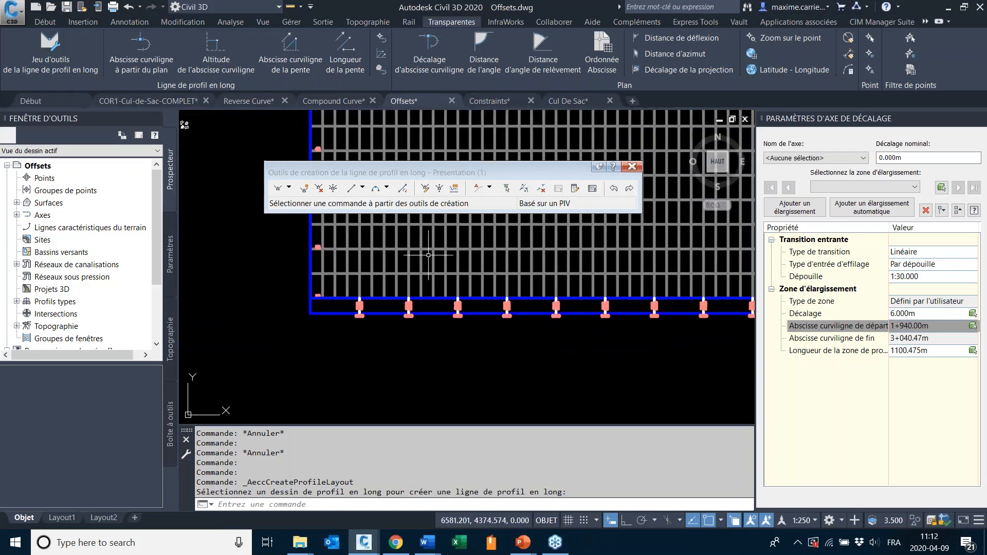
pyautogui.scroll(3, 403, 288)
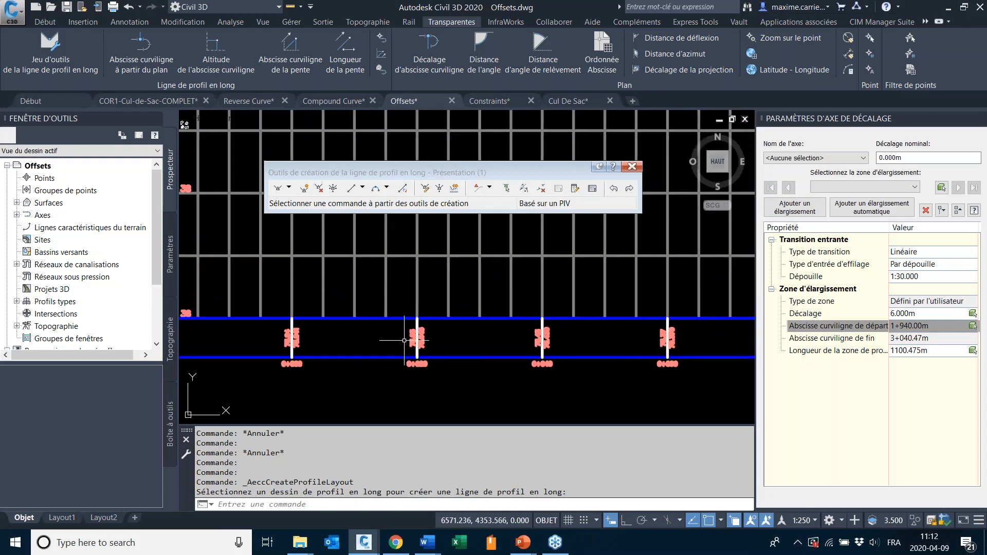
pyautogui.scroll(-2, 407, 360)
pyautogui.scroll(2, 340, 373)
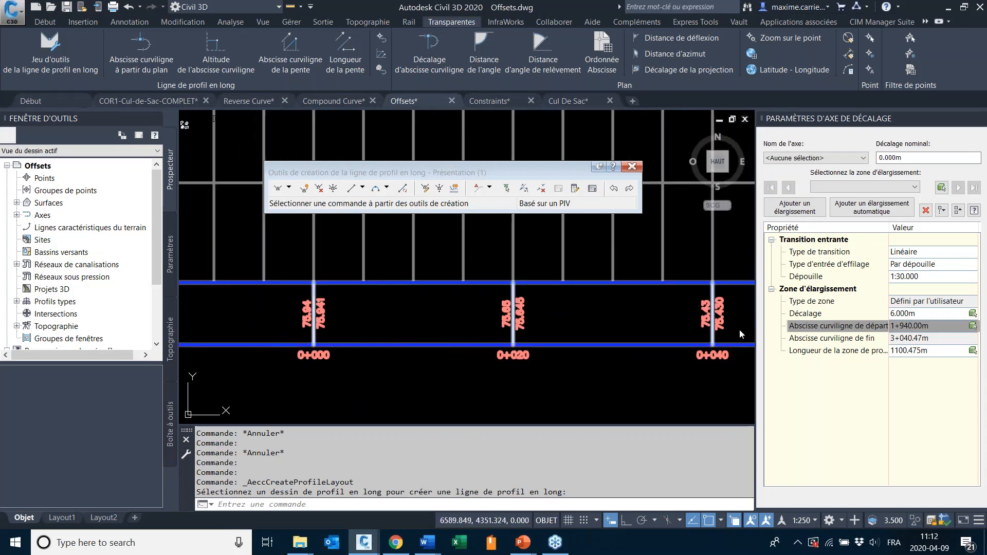
pyautogui.scroll(-3, 591, 339)
pyautogui.scroll(5, 308, 309)
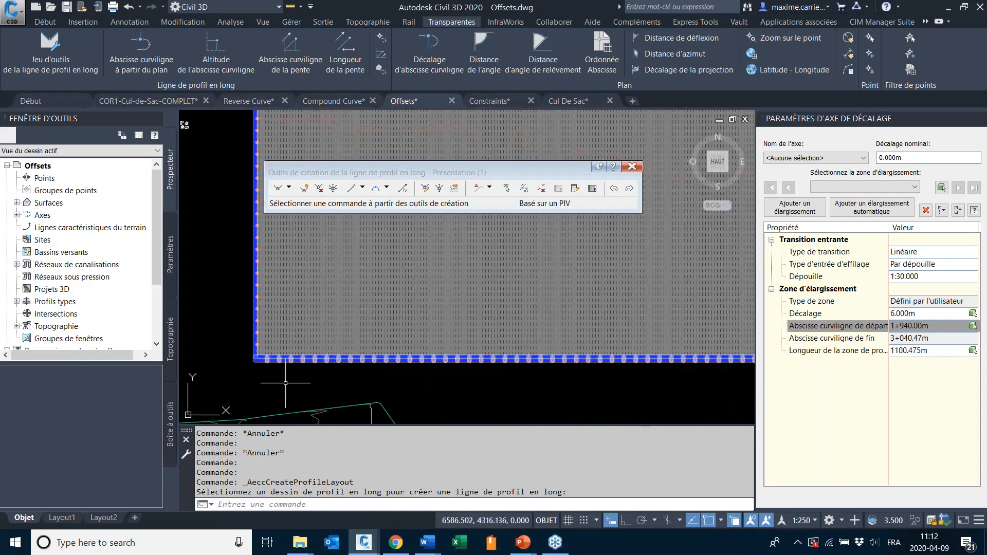
pyautogui.scroll(2, 324, 267)
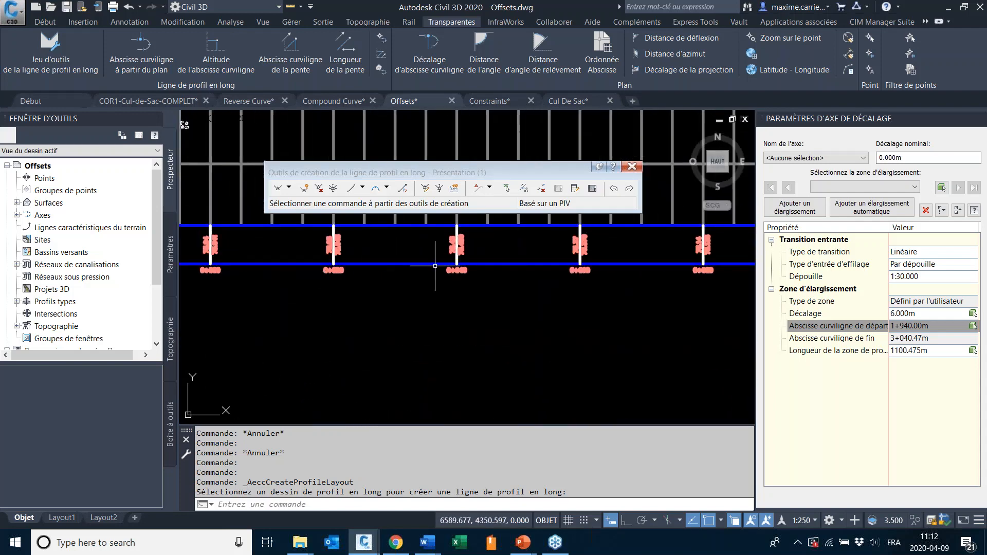
pyautogui.scroll(-4, 527, 262)
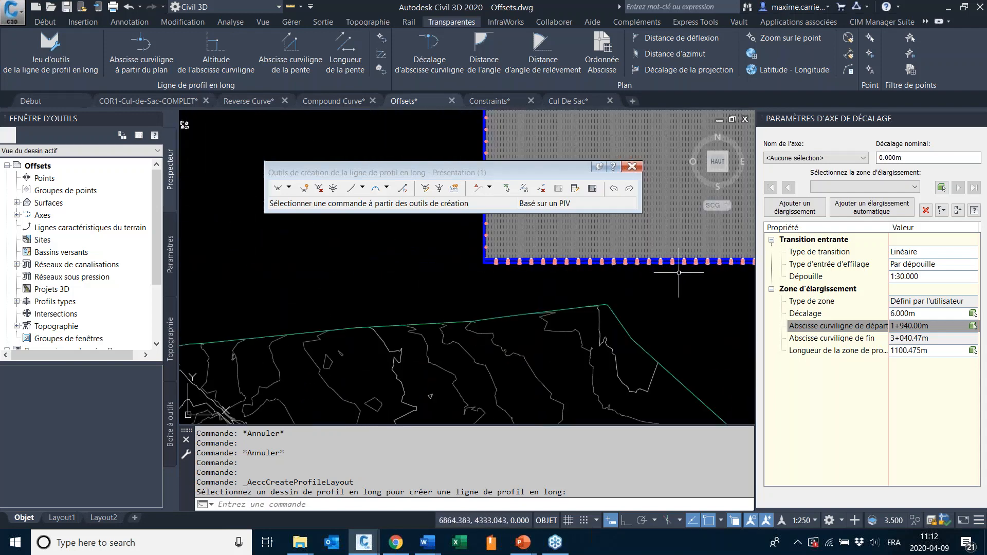
# - Close the profile layout tools and switch to the PowerPoint slide with the Infrastructure team's contact details
pyautogui.moveTo(580, 287); pyautogui.dragTo(492, 341, button='middle')
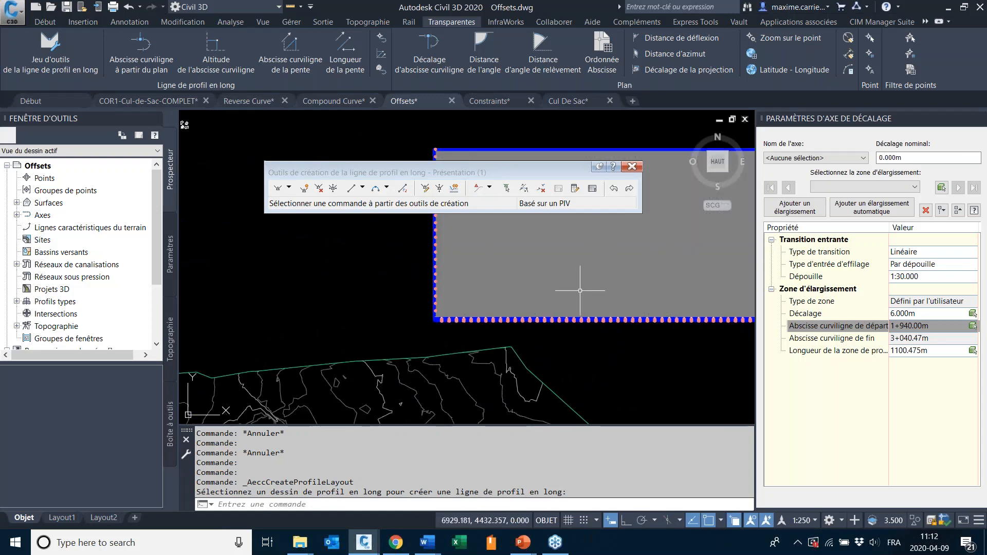
pyautogui.scroll(3, 437, 309)
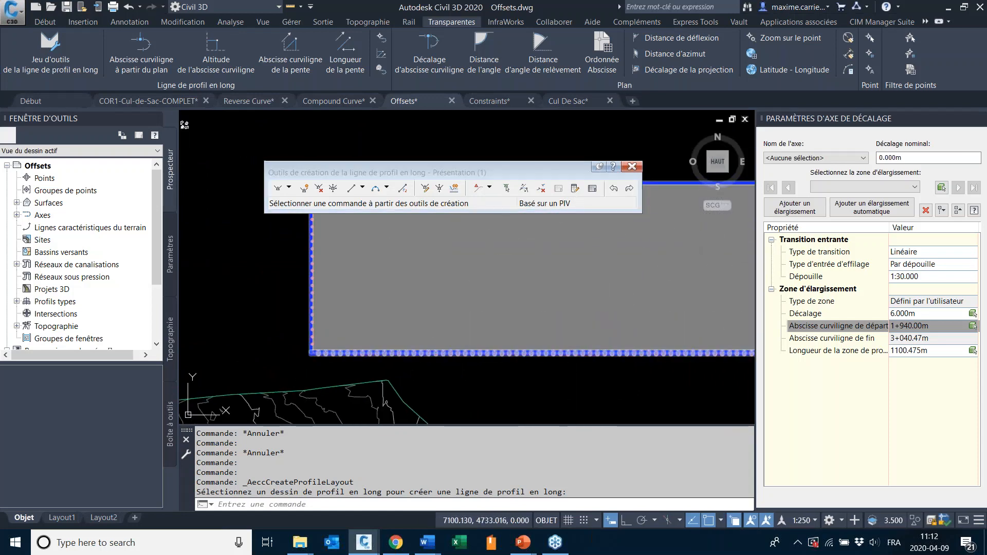
pyautogui.click(631, 166)
pyautogui.hotkey('alt', 'Tab')
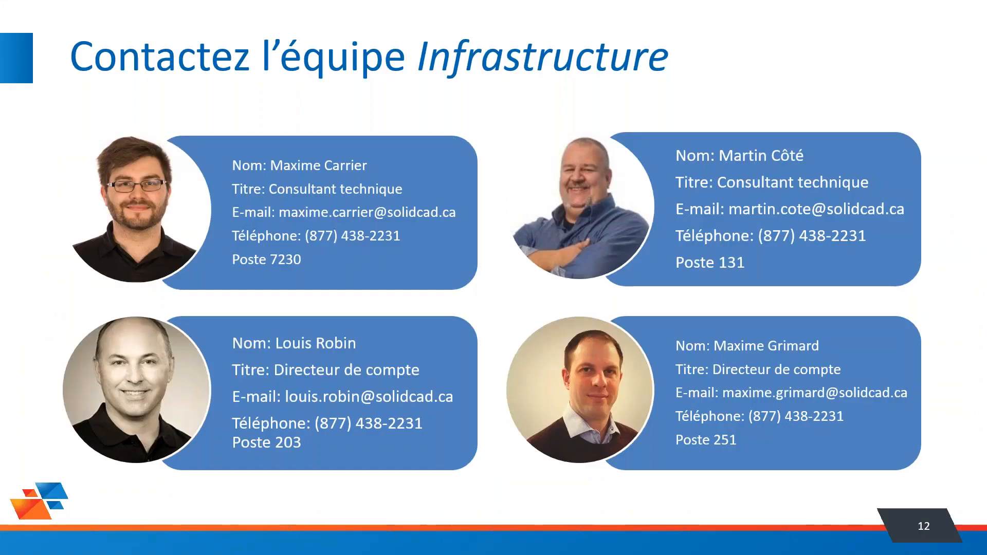